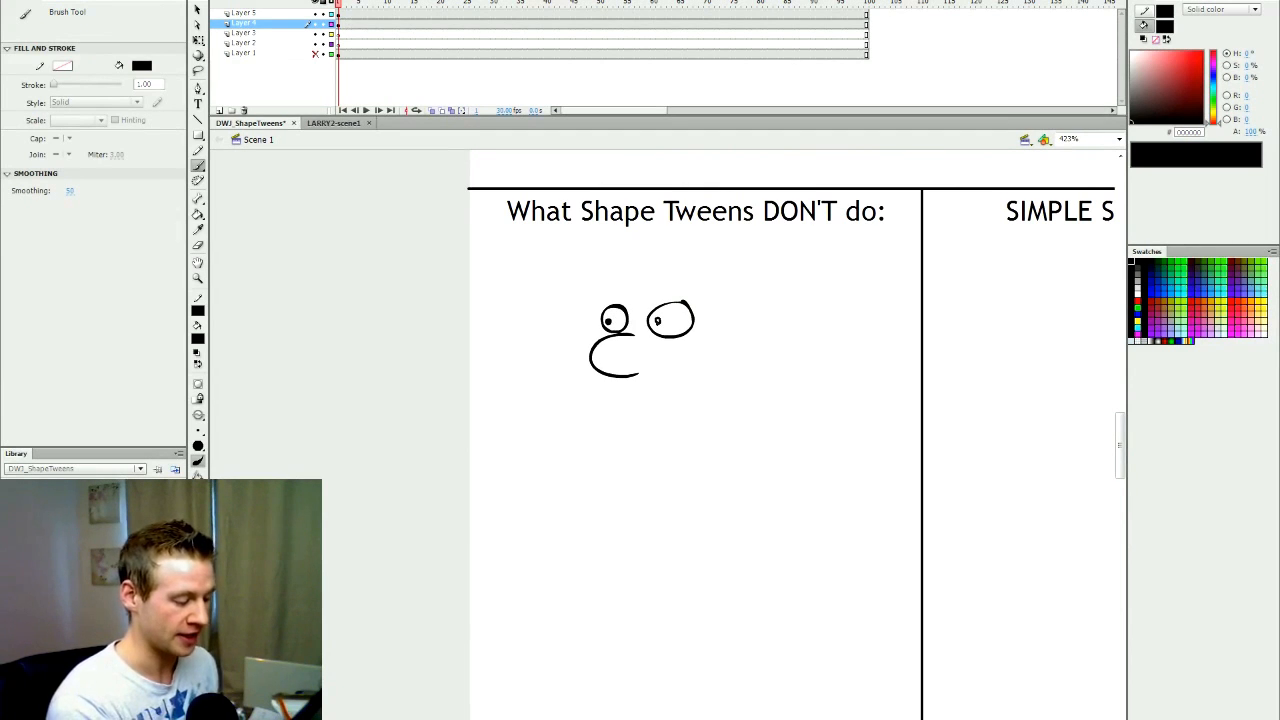
Brush in the mouth, ear, eyebrows and head outline to complete the three-quarter cartoon face on Layer 4
left_click_drag(608, 386, 673, 381)
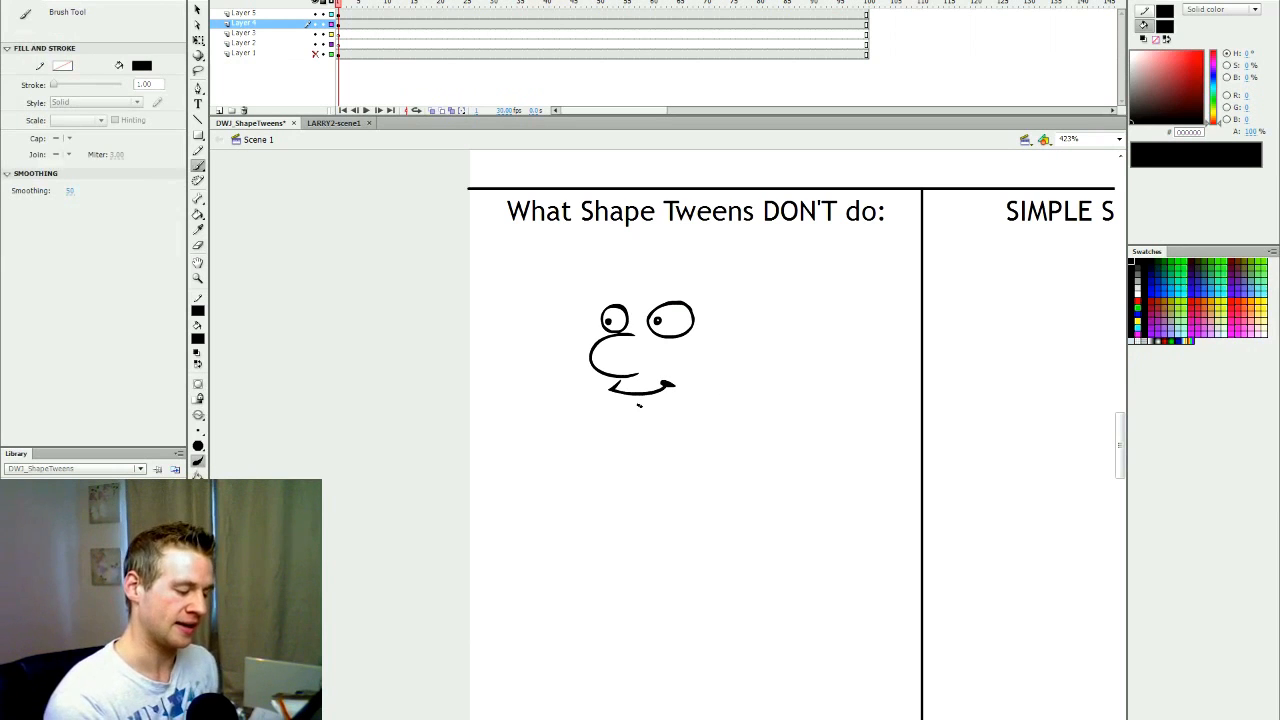
left_click_drag(727, 327, 731, 349)
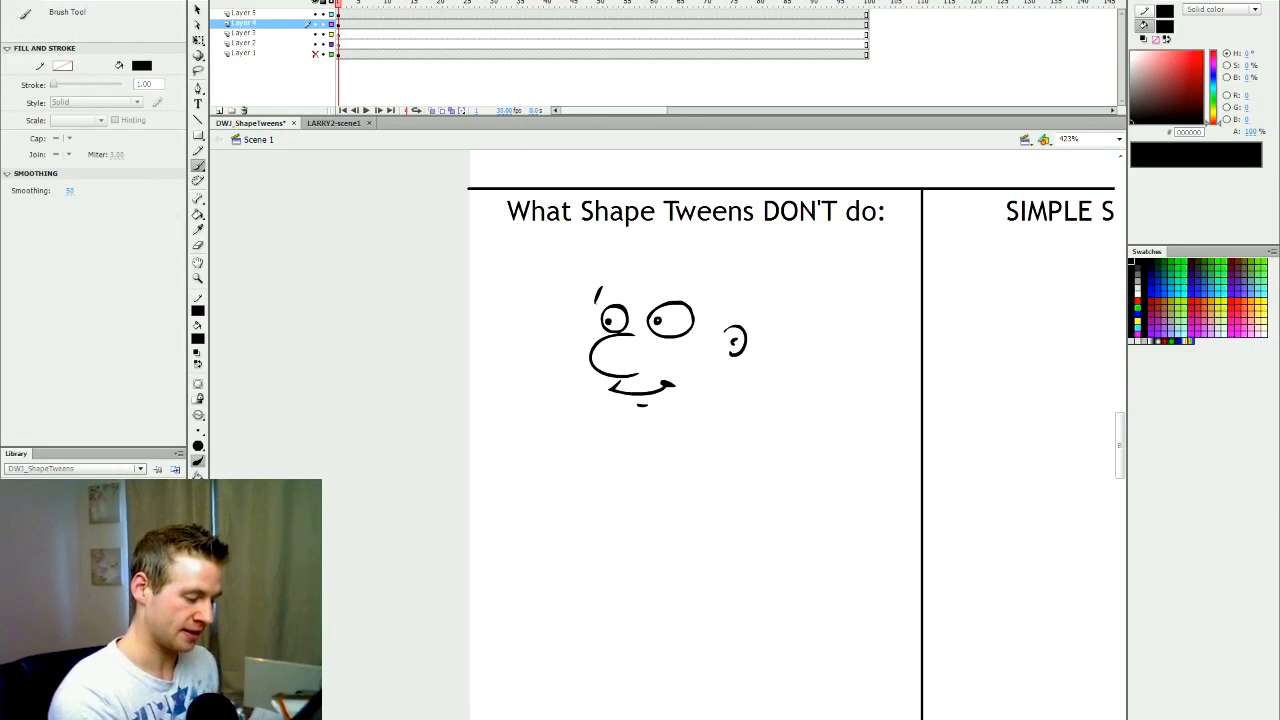
mouse_move(591, 342)
left_mouse_down()
mouse_move(662, 438)
mouse_move(733, 401)
mouse_move(736, 340)
left_mouse_up()
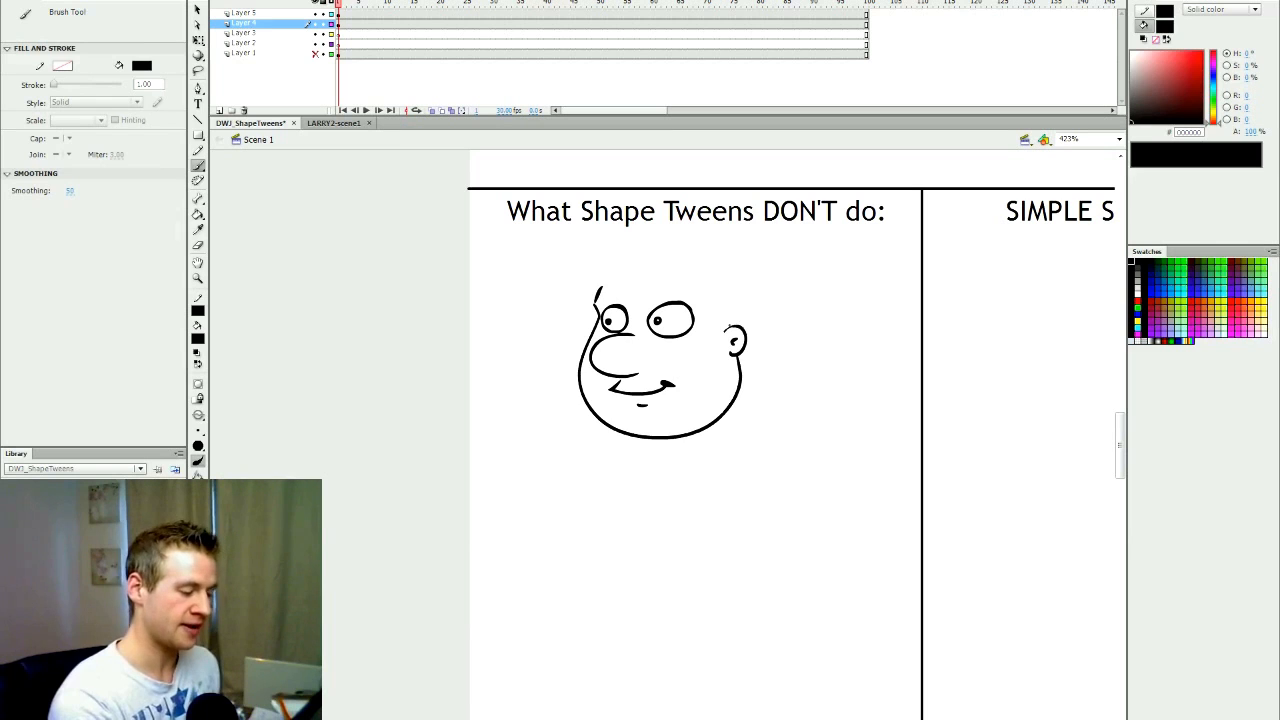
key("ctrl+z")
mouse_move(619, 277)
left_mouse_down()
mouse_move(734, 289)
mouse_move(728, 310)
left_mouse_up()
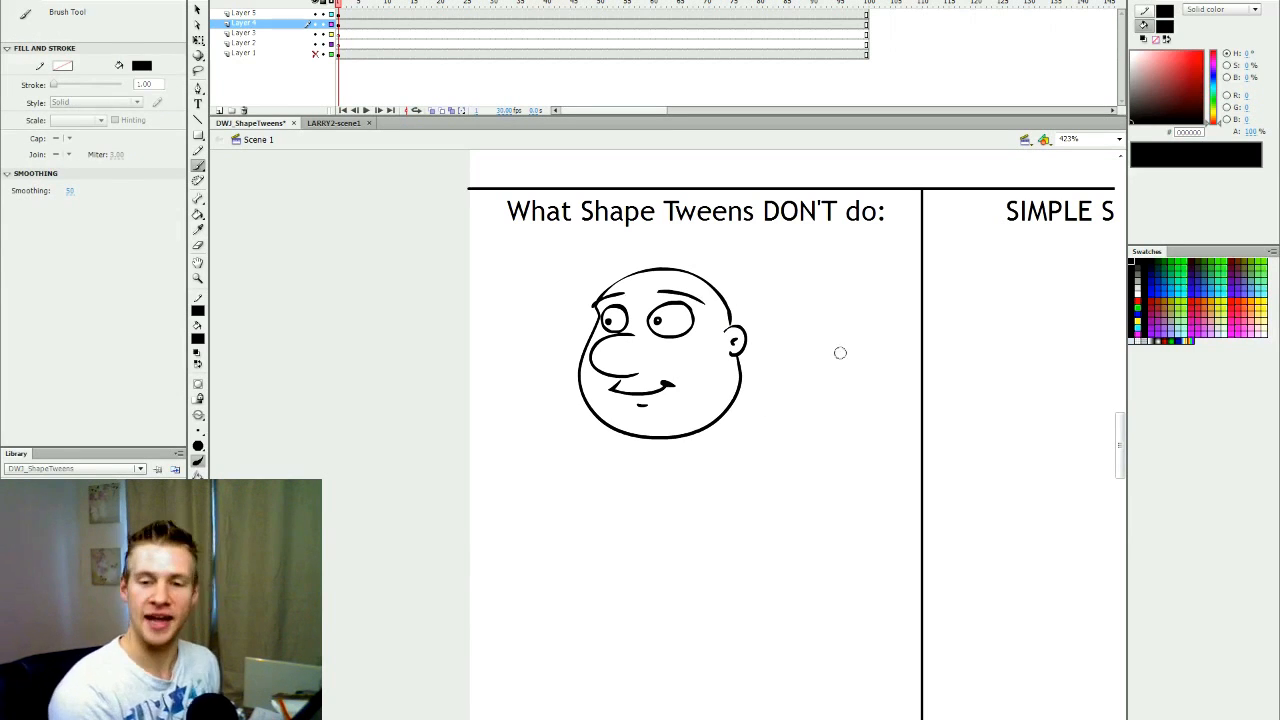
Move the whole face drawing lower in the "What Shape Tweens DON'T do:" column and deselect it
key("q")
key("ctrl+a")
mouse_move(736, 340)
left_mouse_down()
mouse_move(741, 455)
mouse_move(772, 412)
left_mouse_up()
key("b")
key("ctrl+shift+a")
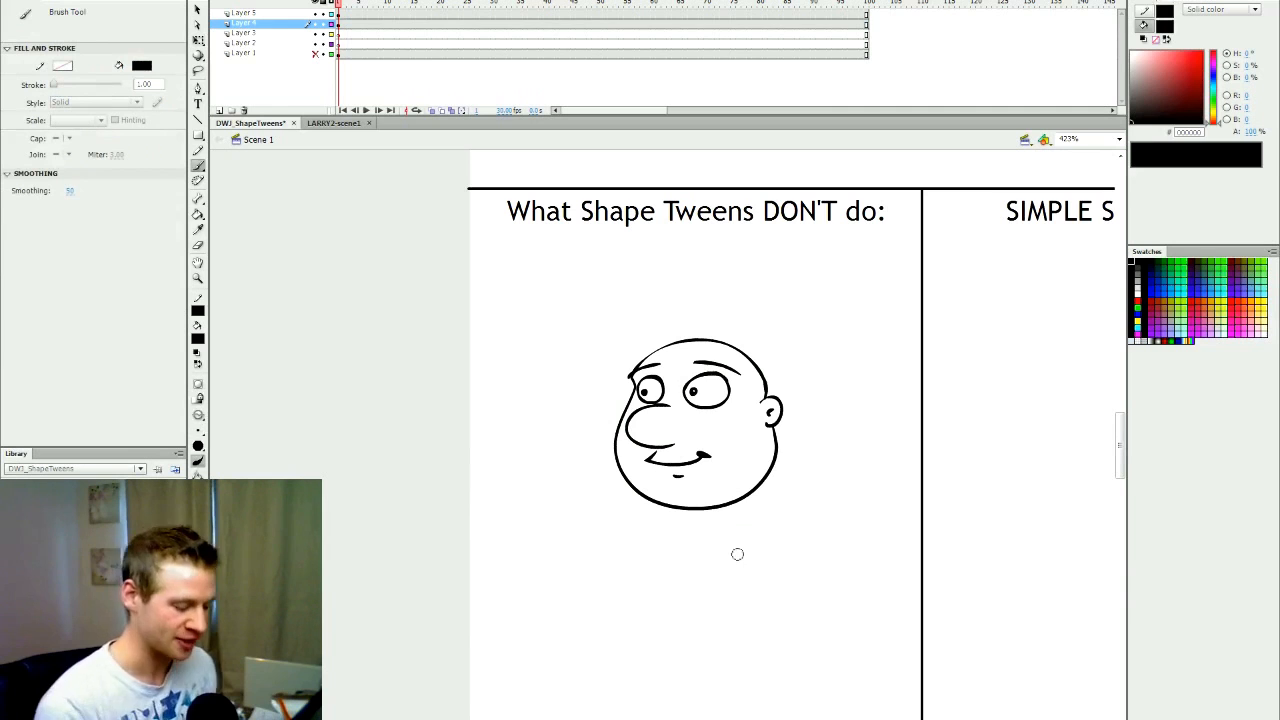
Insert a blank keyframe at frame 100 of Layer 4 and turn on onion skinning
left_click_drag(638, 599, 595, 599)
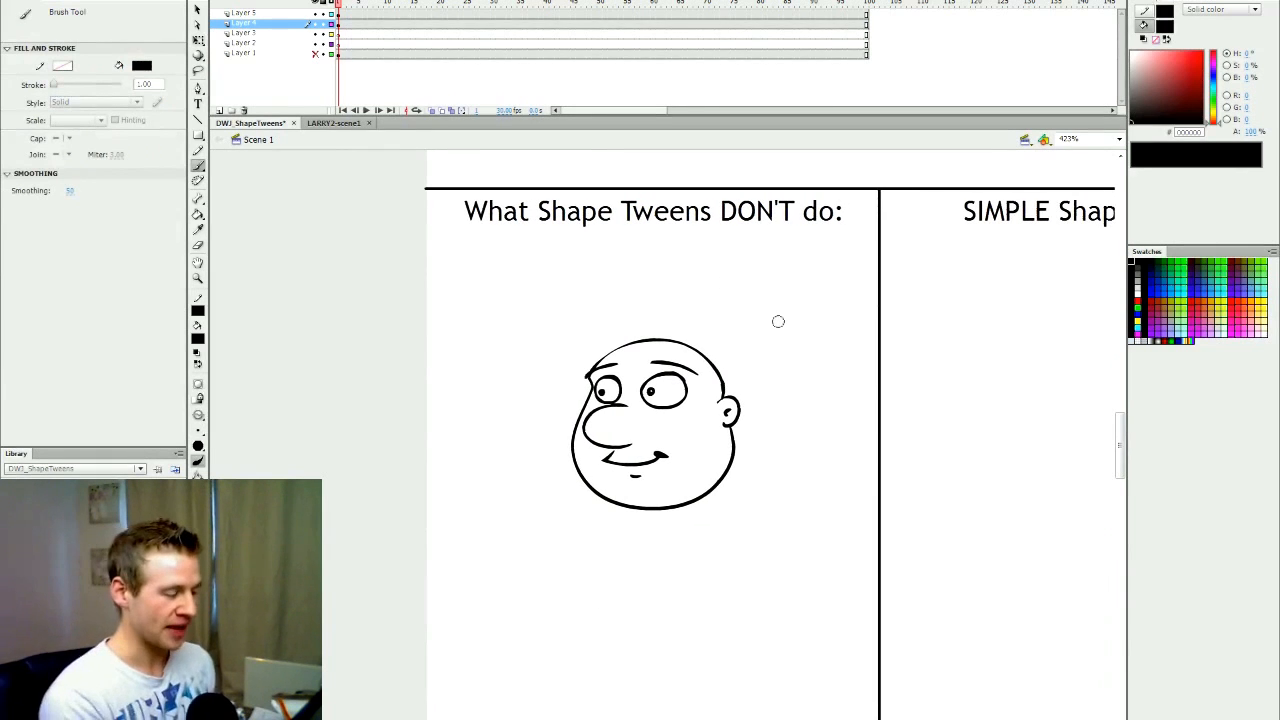
left_click(867, 24)
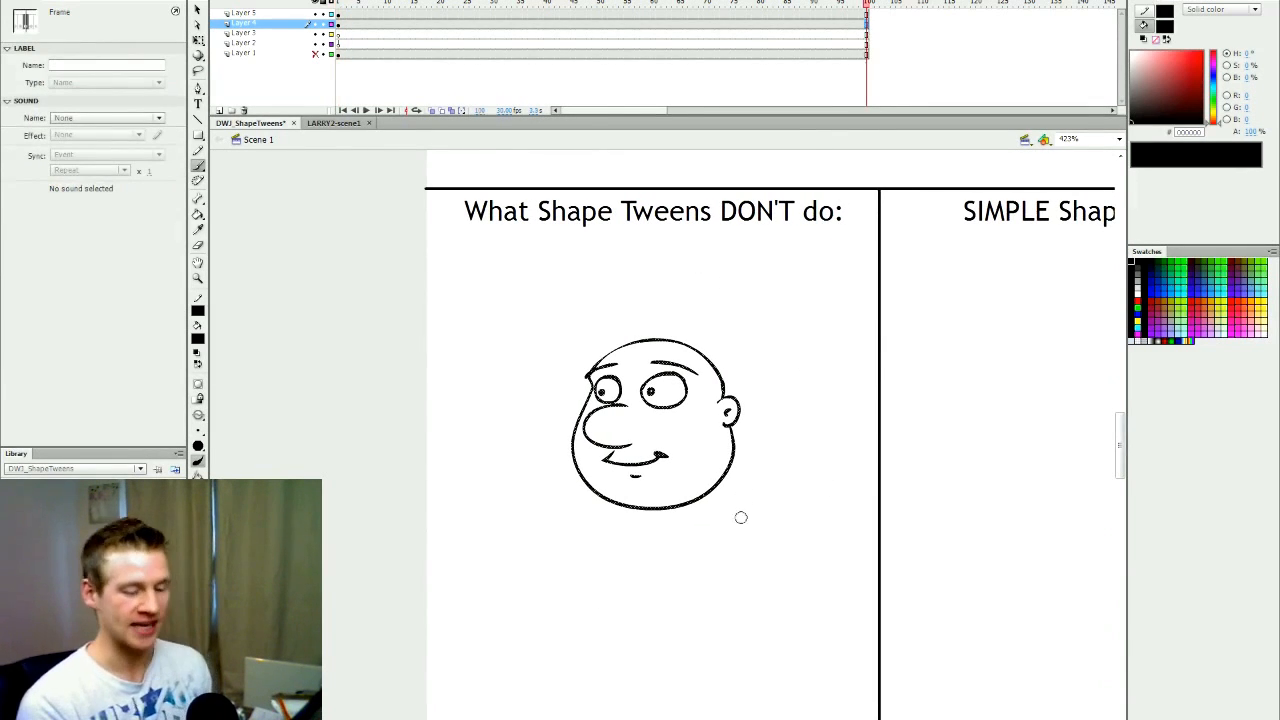
key("F7")
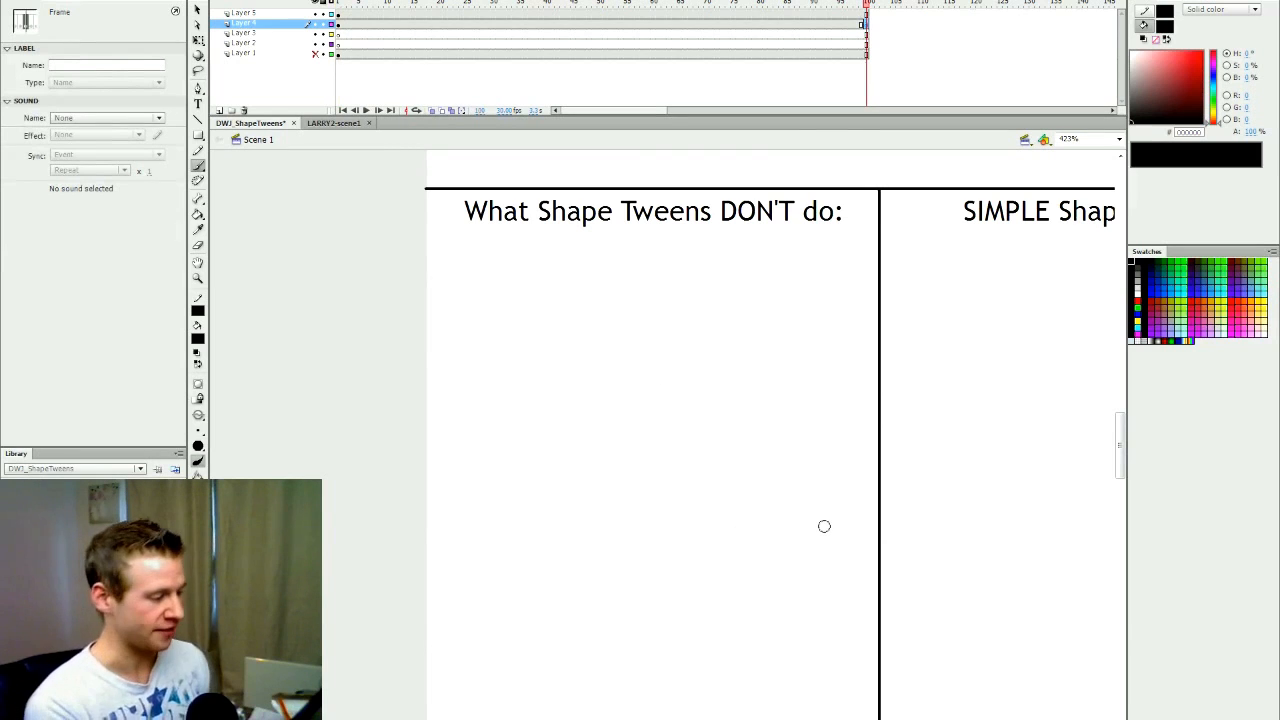
left_click(440, 110)
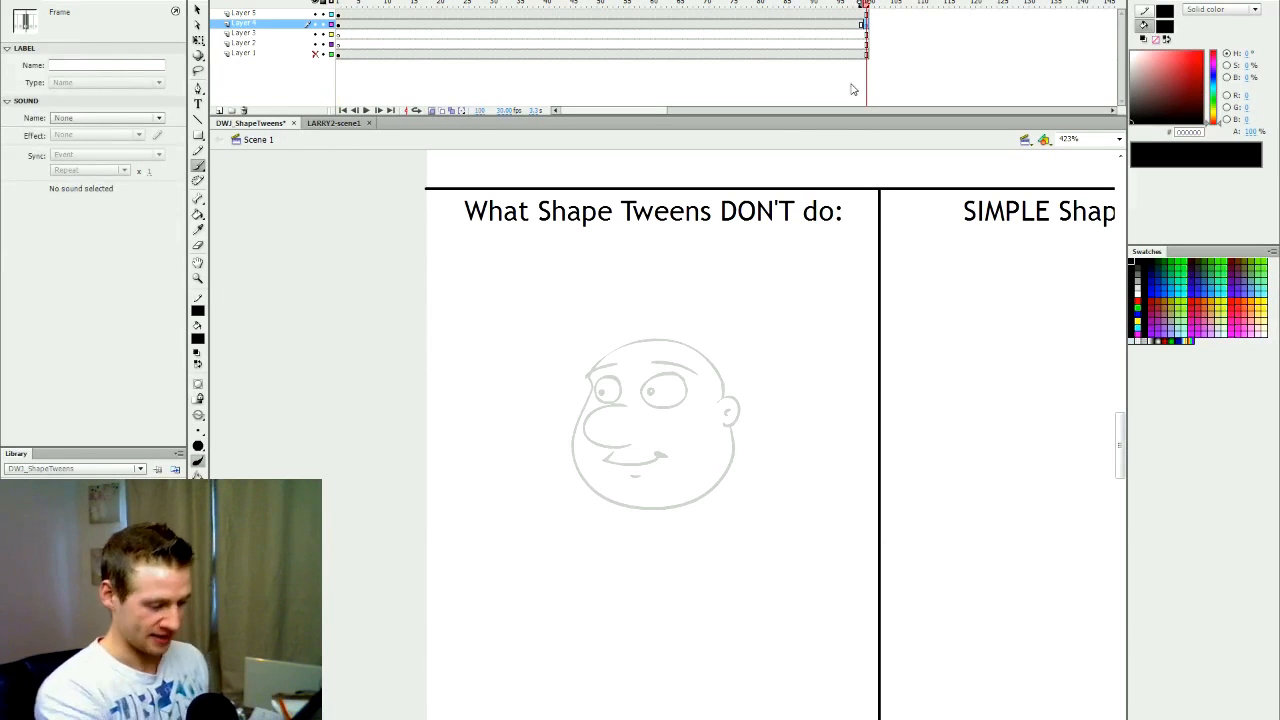
Brush a front-facing version of the bald head with two ears at frame 100, guided by the onion-skinned face
key("b")
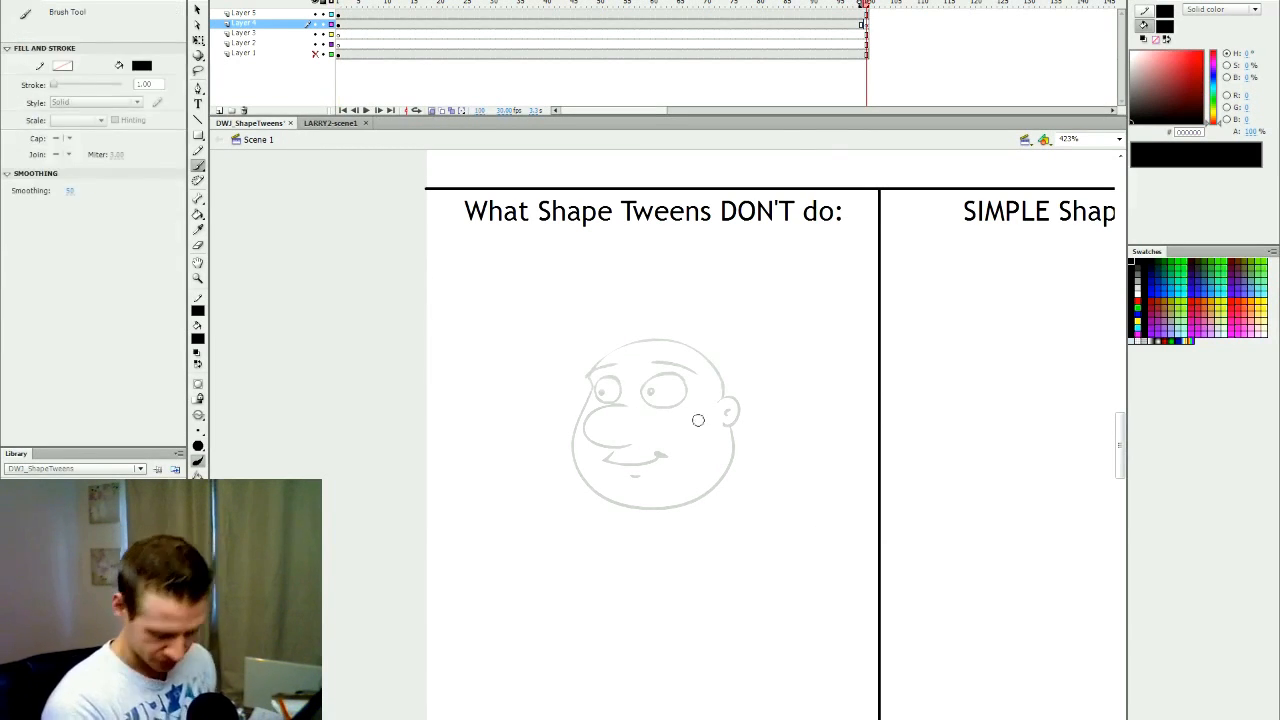
mouse_move(669, 441)
left_mouse_down()
mouse_move(623, 376)
mouse_move(597, 390)
mouse_move(622, 401)
mouse_move(627, 385)
mouse_move(683, 376)
left_mouse_up()
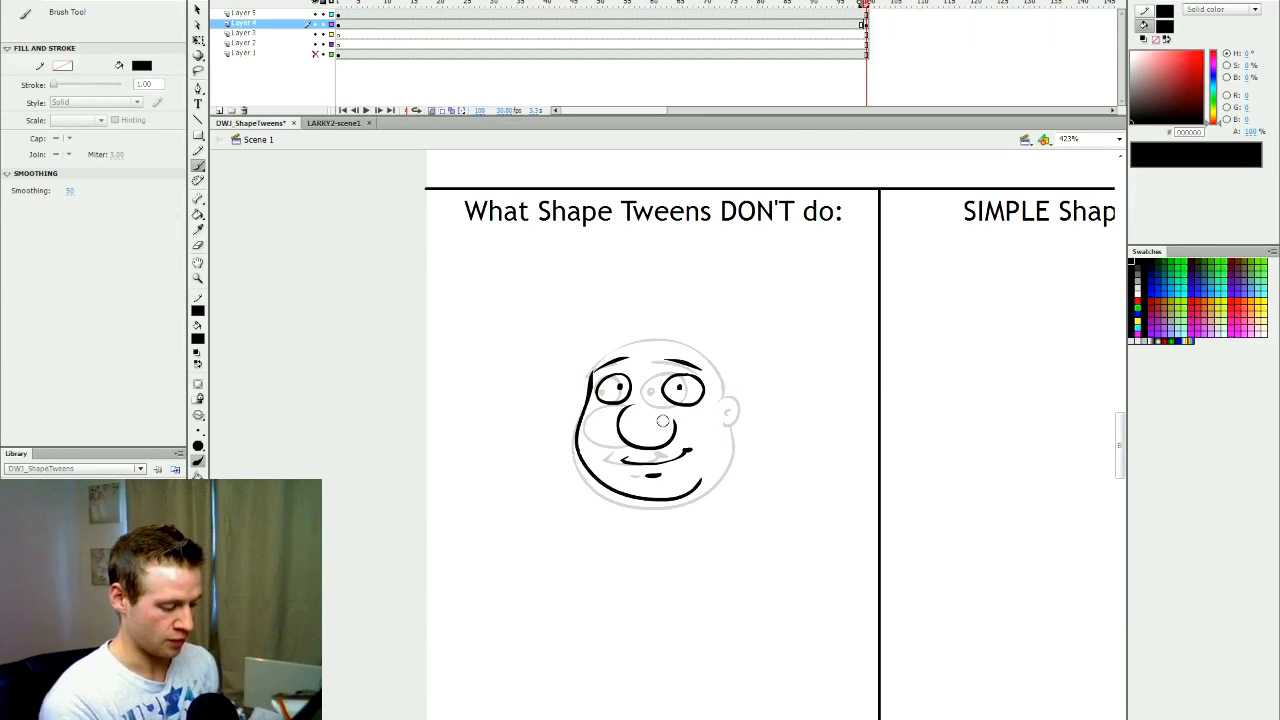
key("ctrl+z")
left_click_drag(589, 373, 591, 388)
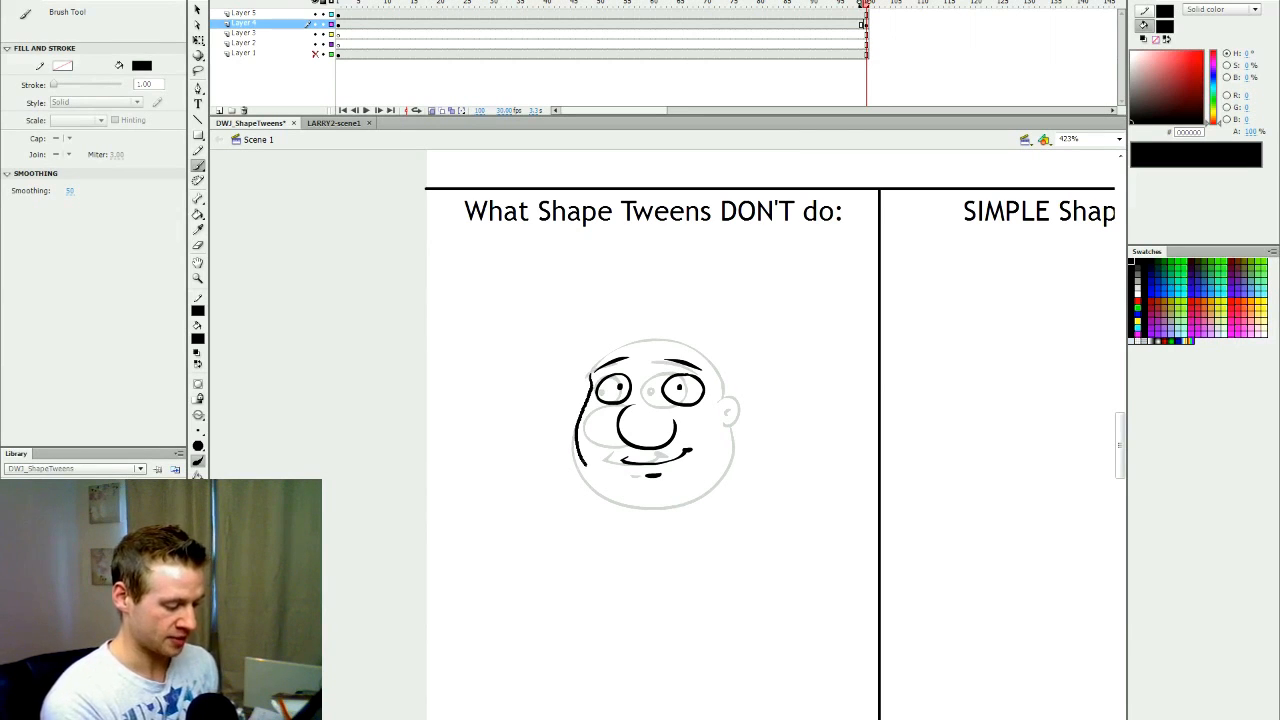
left_click_drag(723, 437, 720, 404)
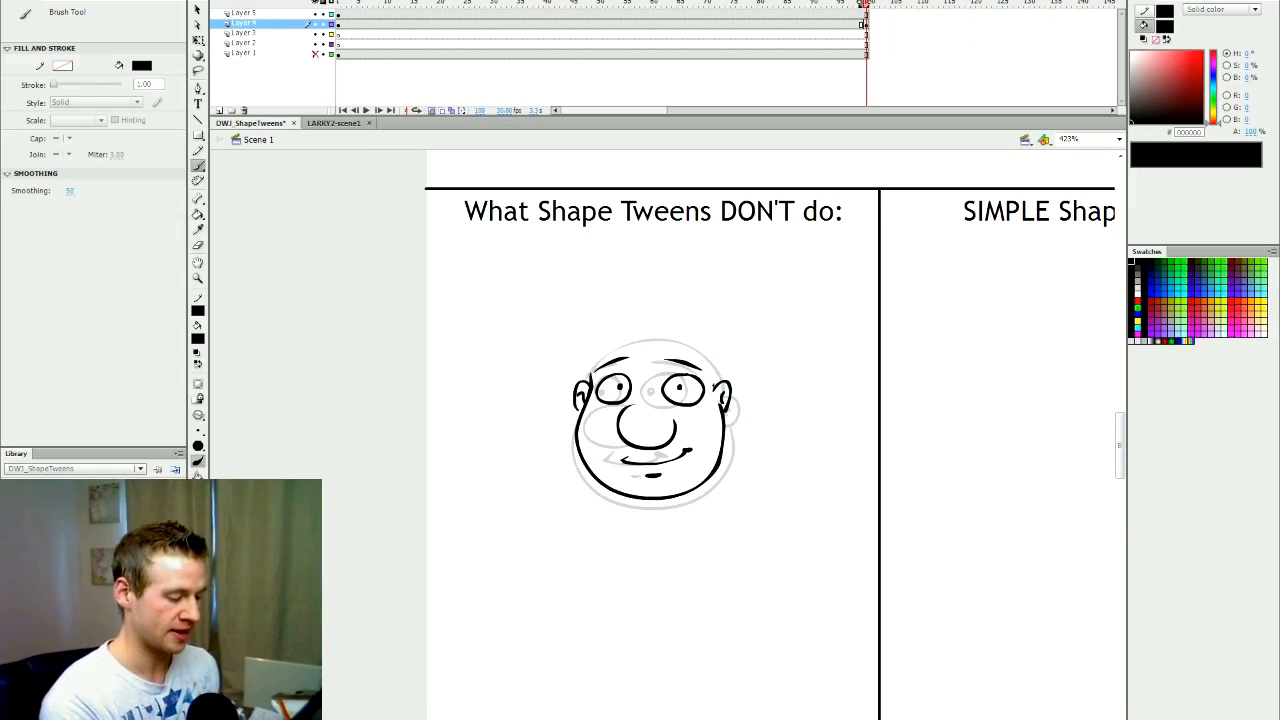
left_click_drag(687, 347, 679, 344)
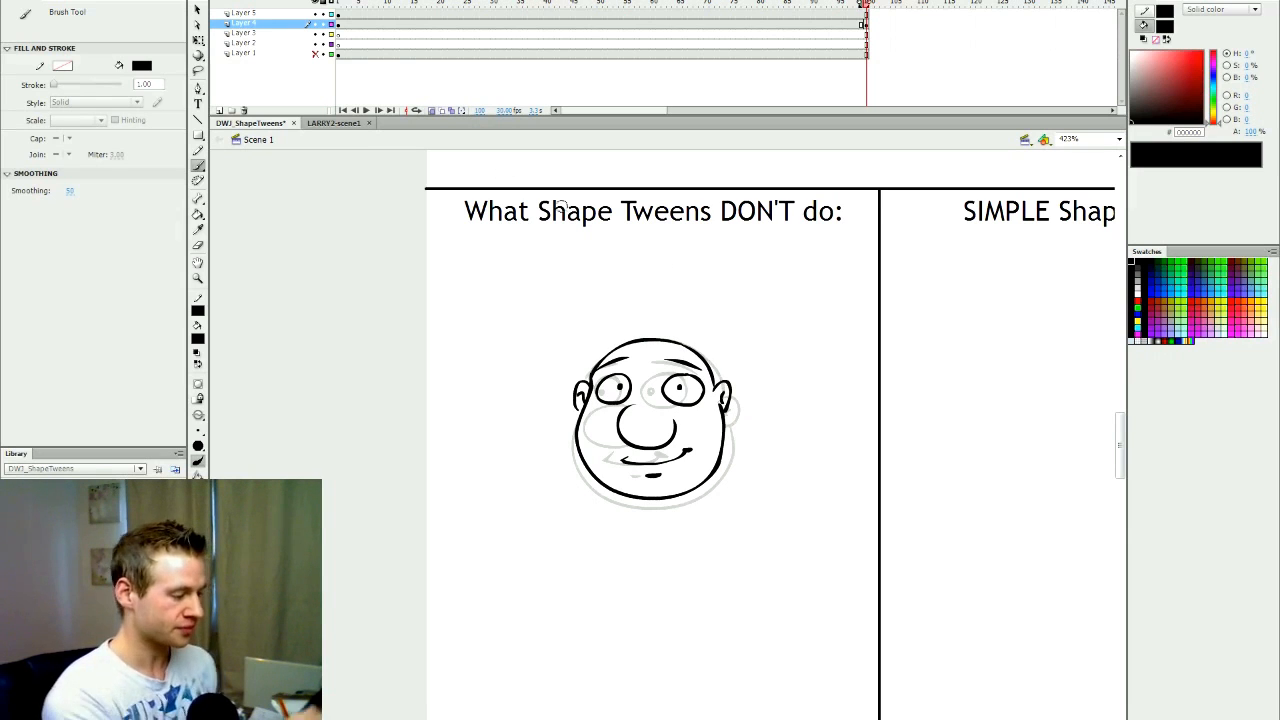
Stretch the front-facing head slightly downward towards the onion-skinned chin and turn off onion skinning
key("q")
left_click_drag(809, 260, 557, 537)
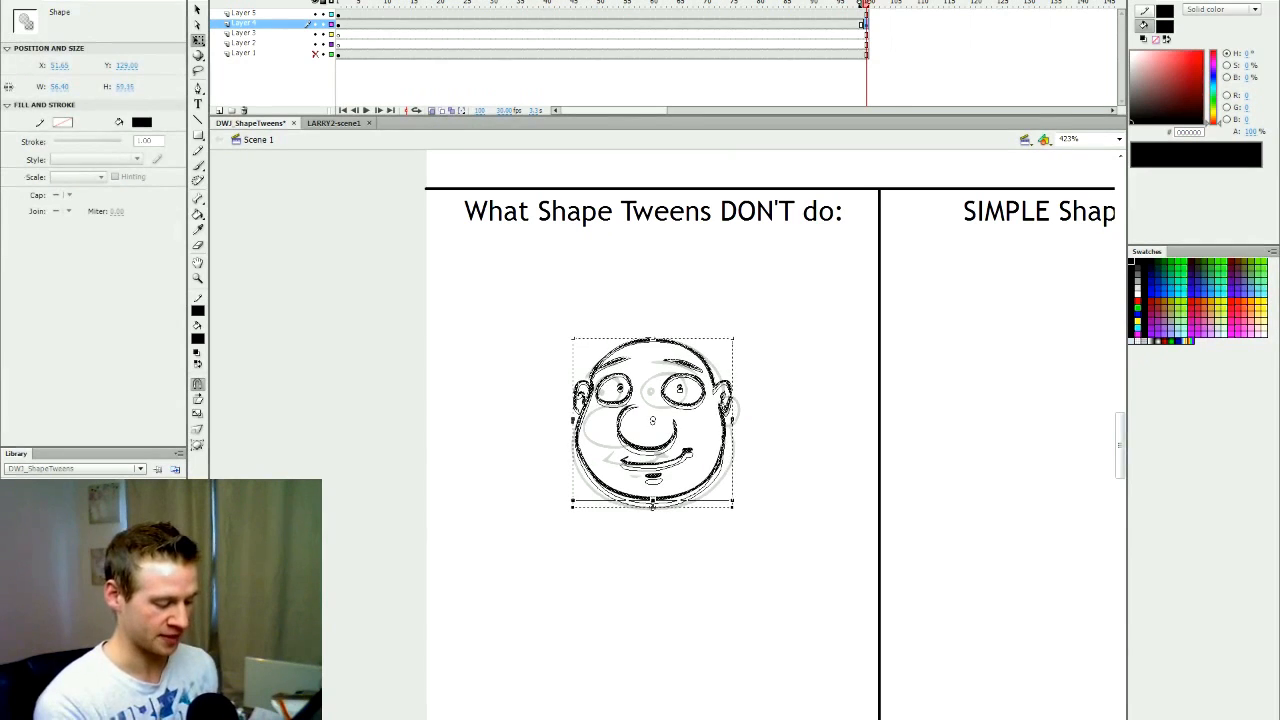
left_click(702, 518)
left_click(432, 111)
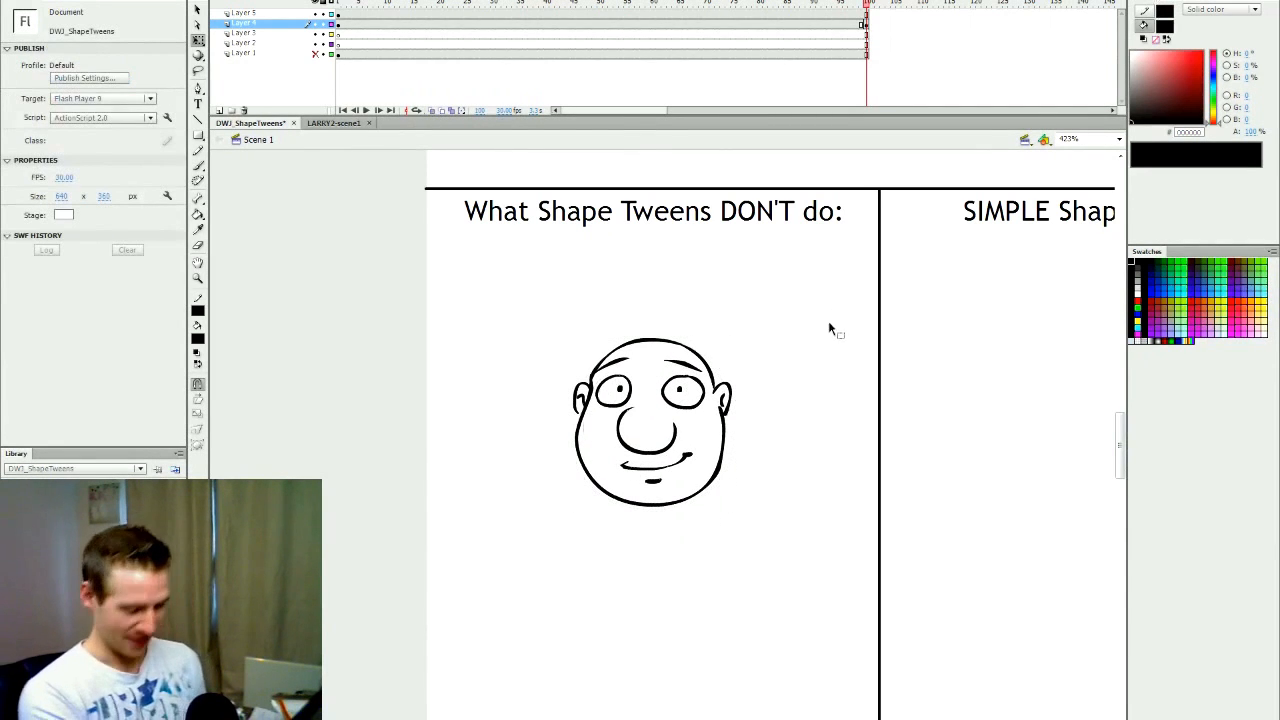
Create a shape tween between the two head keyframes on Layer 4 and play it back
key("Return")
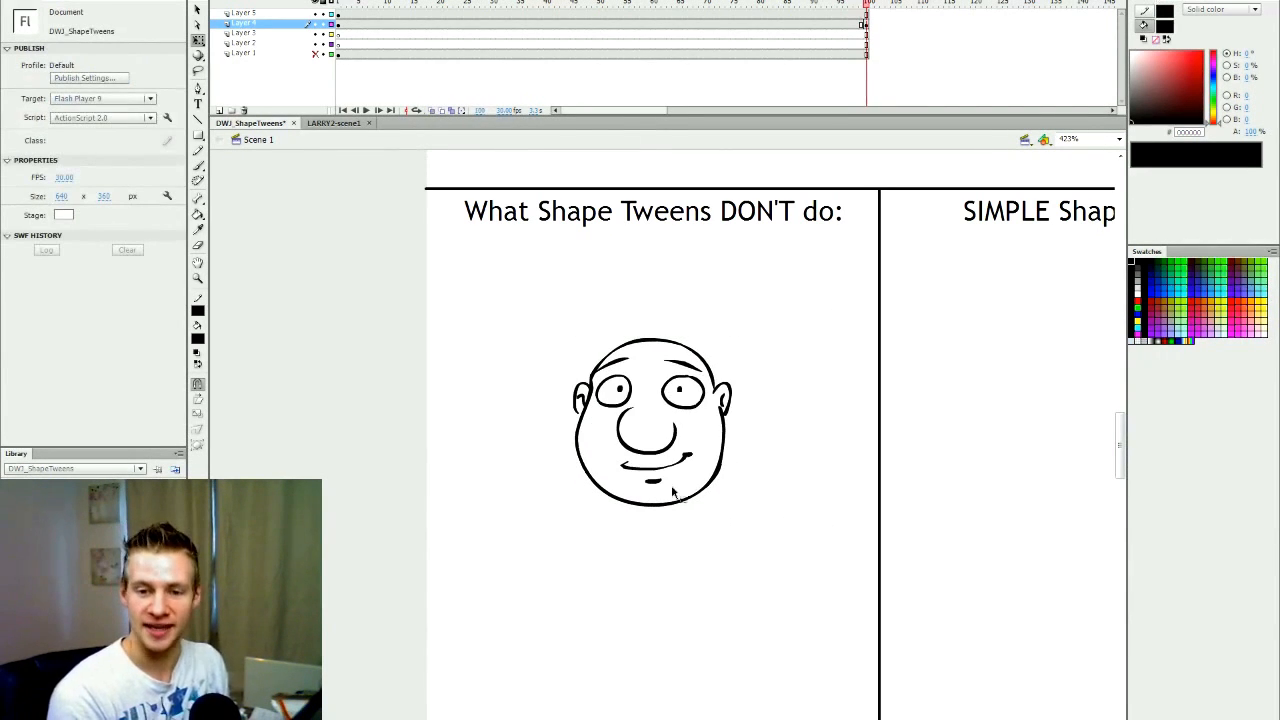
key("b")
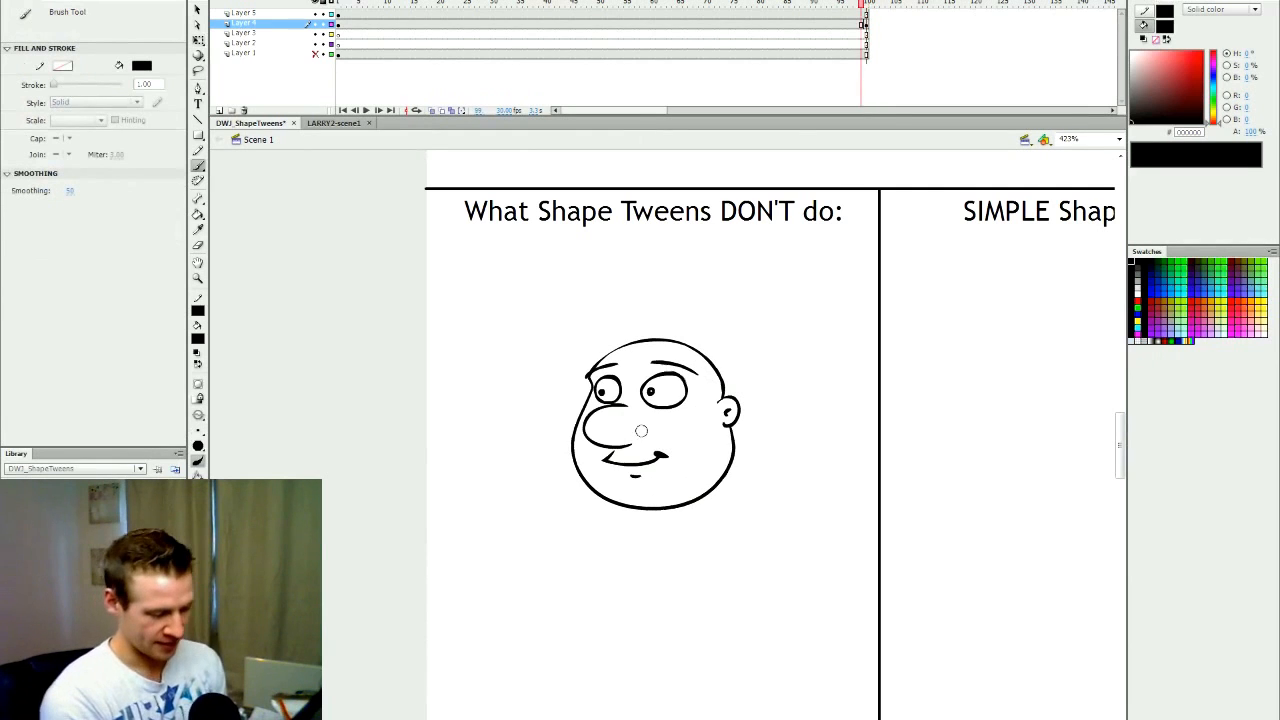
key("v")
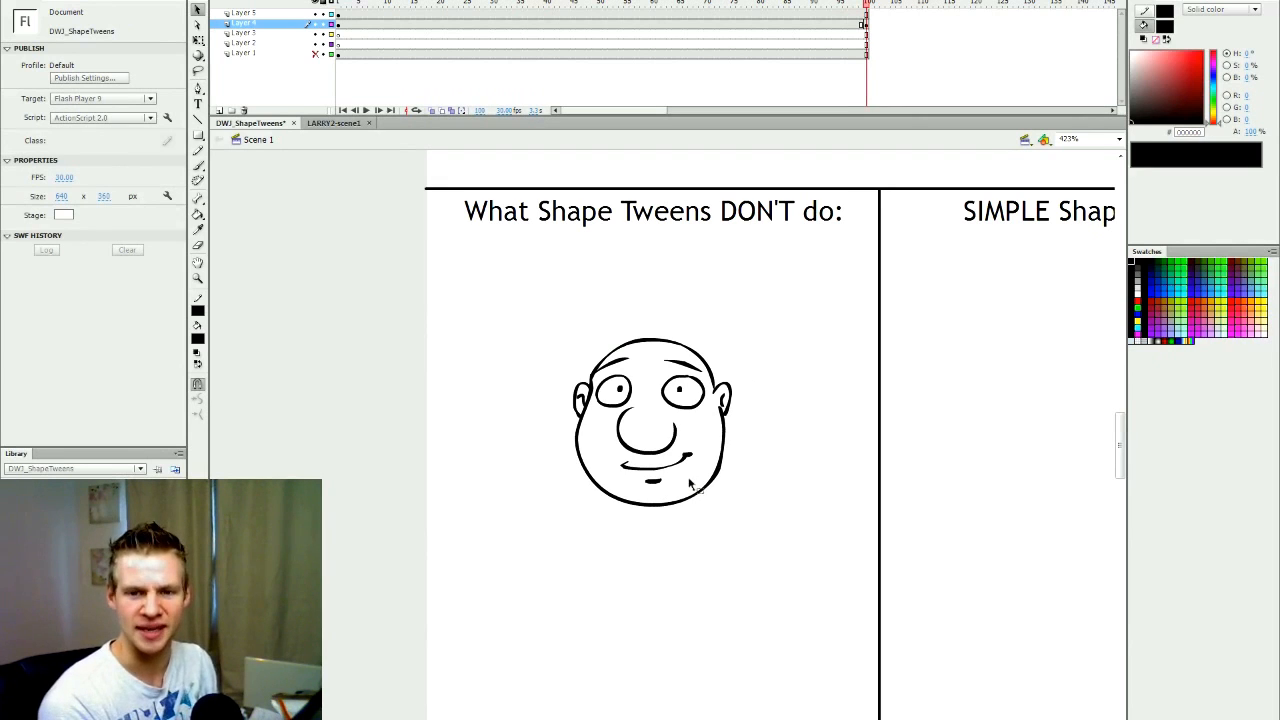
right_click(669, 24)
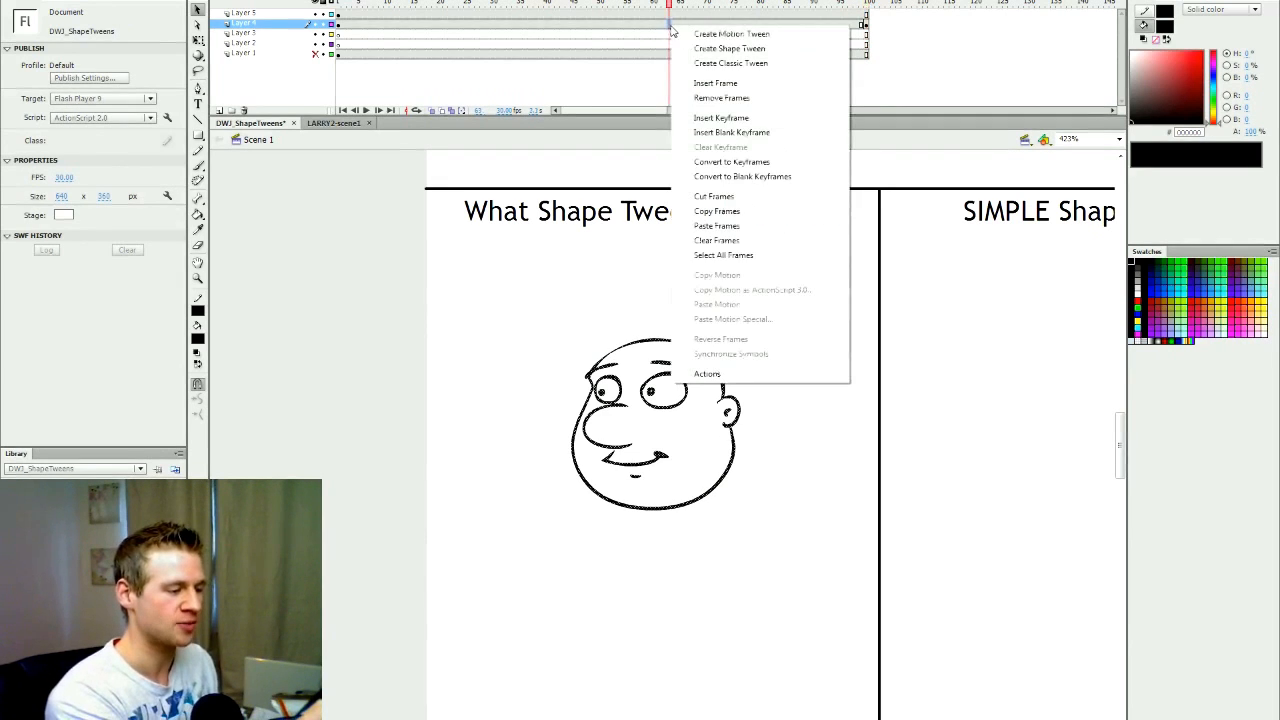
left_click(745, 49)
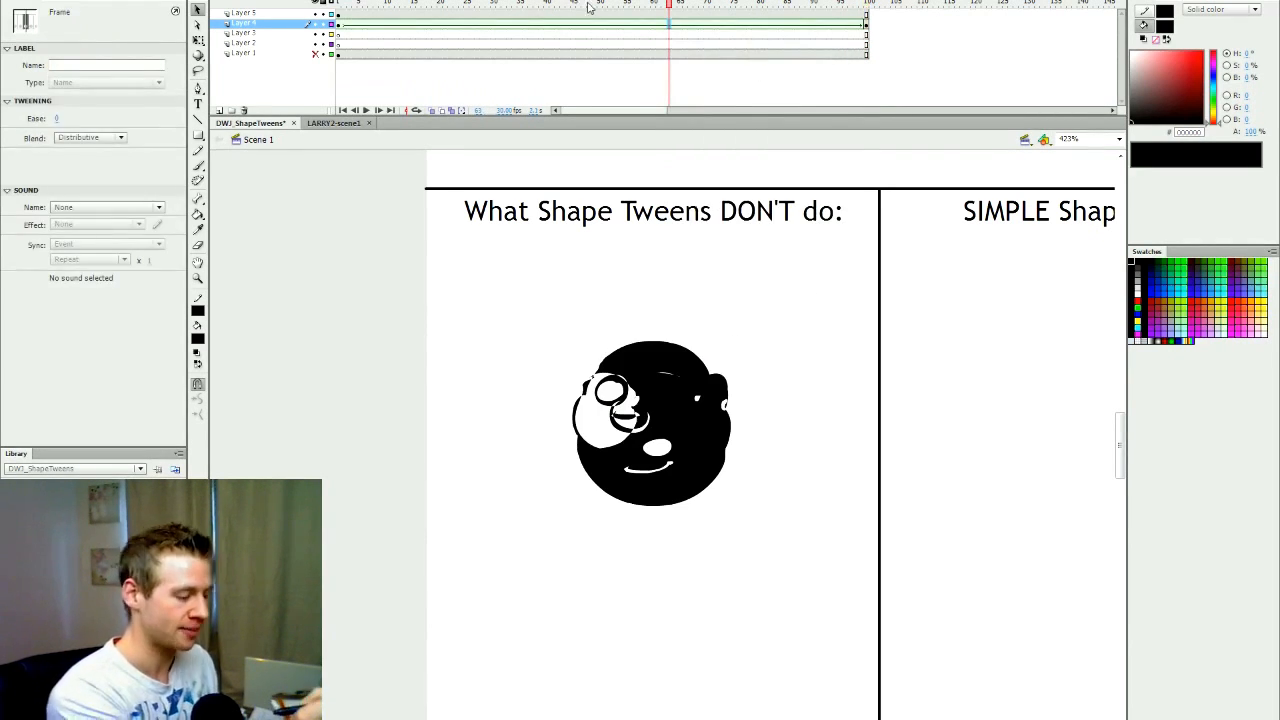
left_click(493, 25)
key("Return")
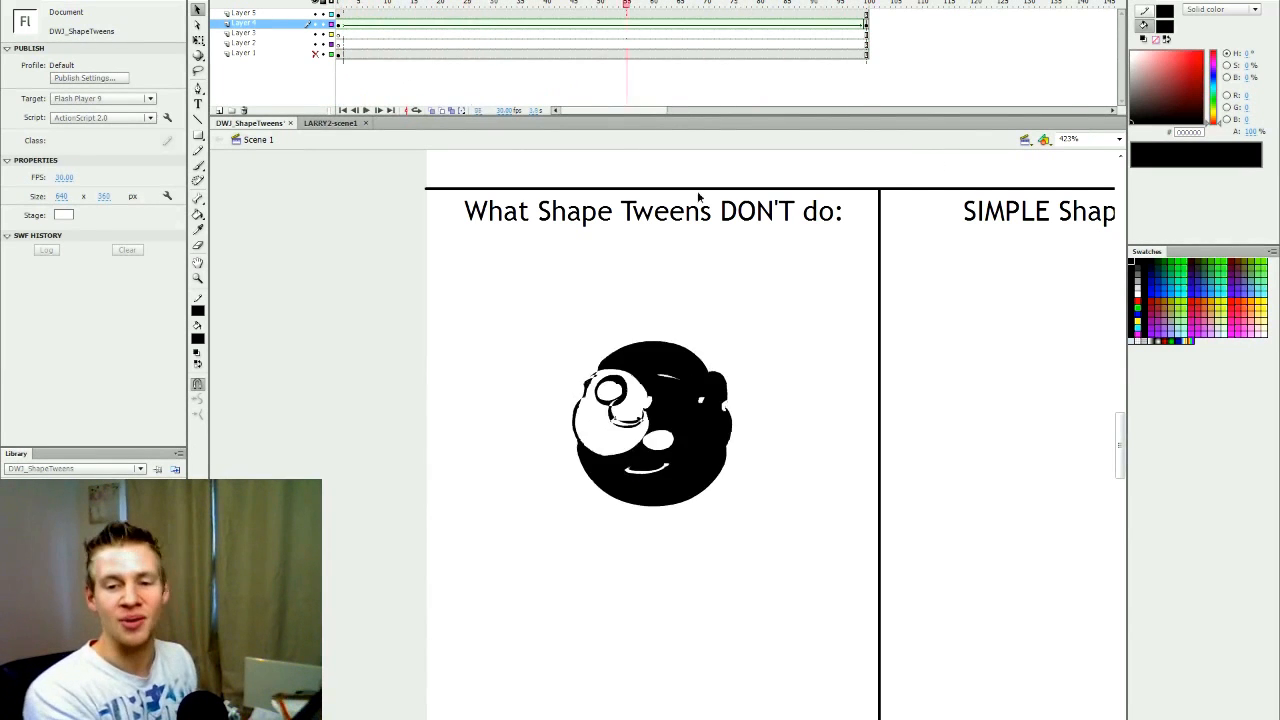
key("shift+comma")
left_click_drag(1123, 430, 1123, 461)
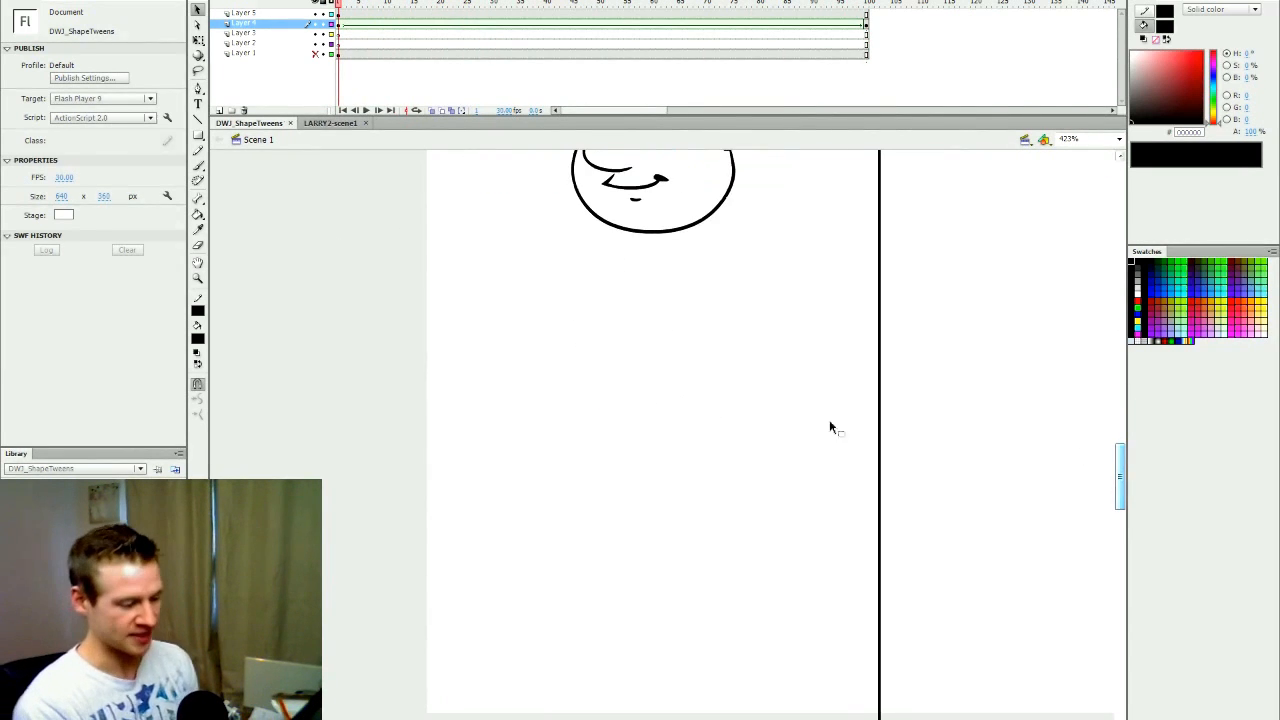
key("b")
mouse_move(628, 364)
left_mouse_down()
mouse_move(723, 404)
mouse_move(717, 445)
mouse_move(601, 436)
left_mouse_up()
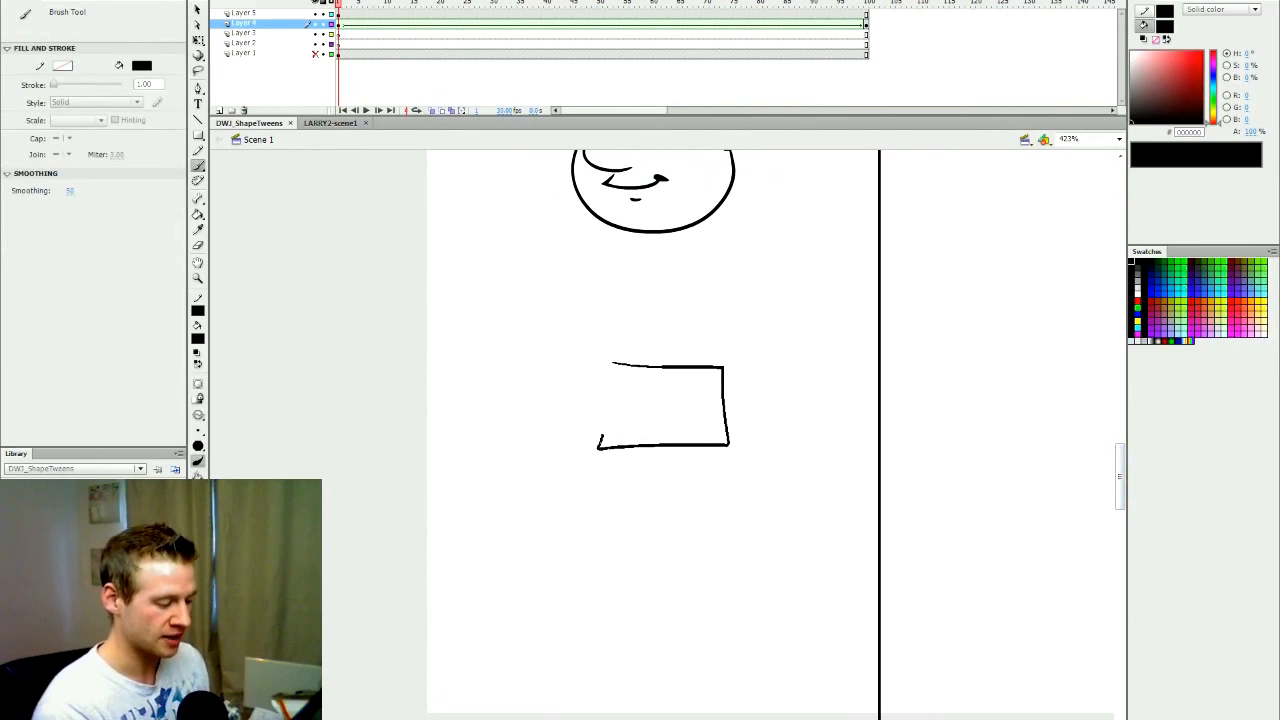
key("k")
left_click(635, 379)
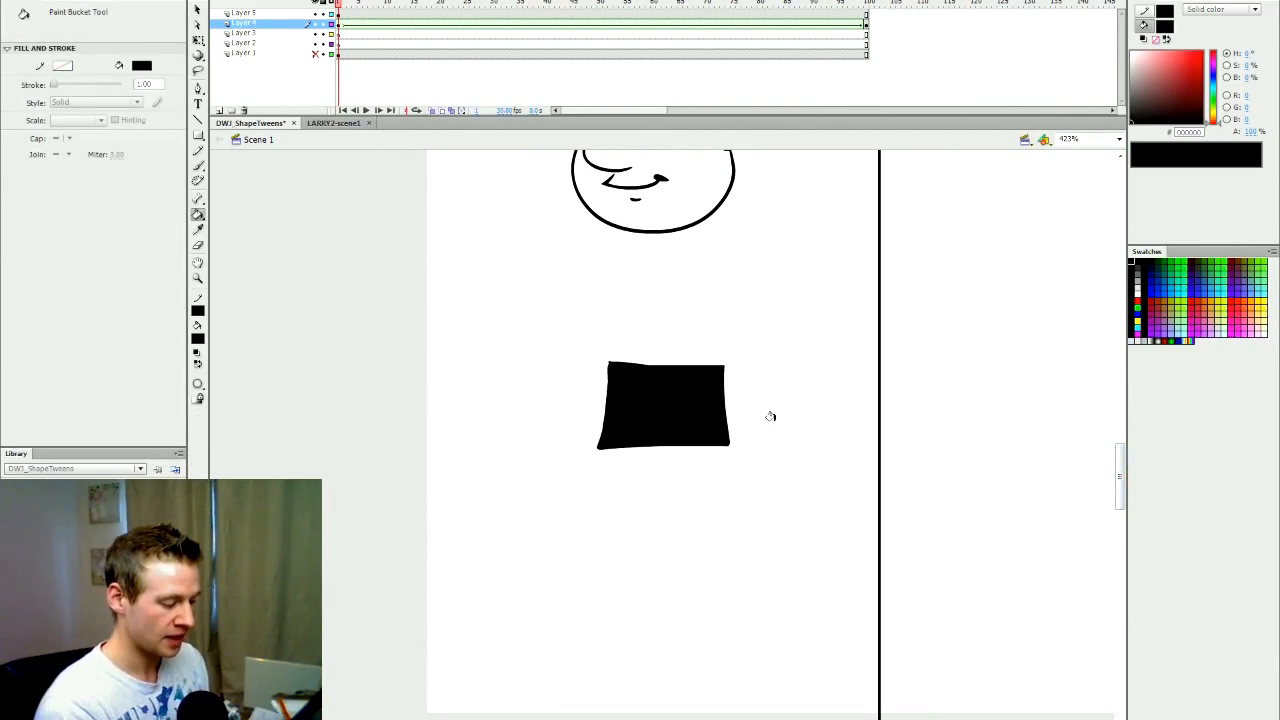
left_click(868, 4)
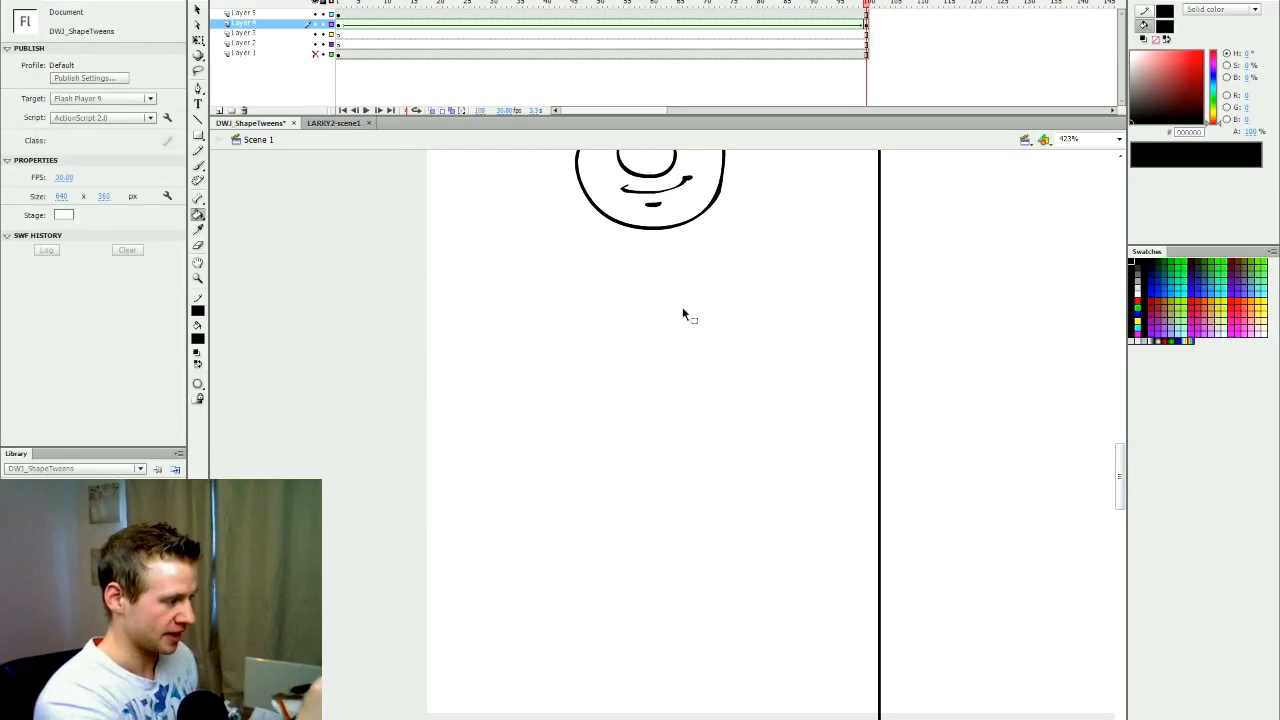
key("shift+comma")
key("shift+period")
Add a new layer above Layer 4 and draw a black-filled square below the head on frame 1
left_click(219, 110)
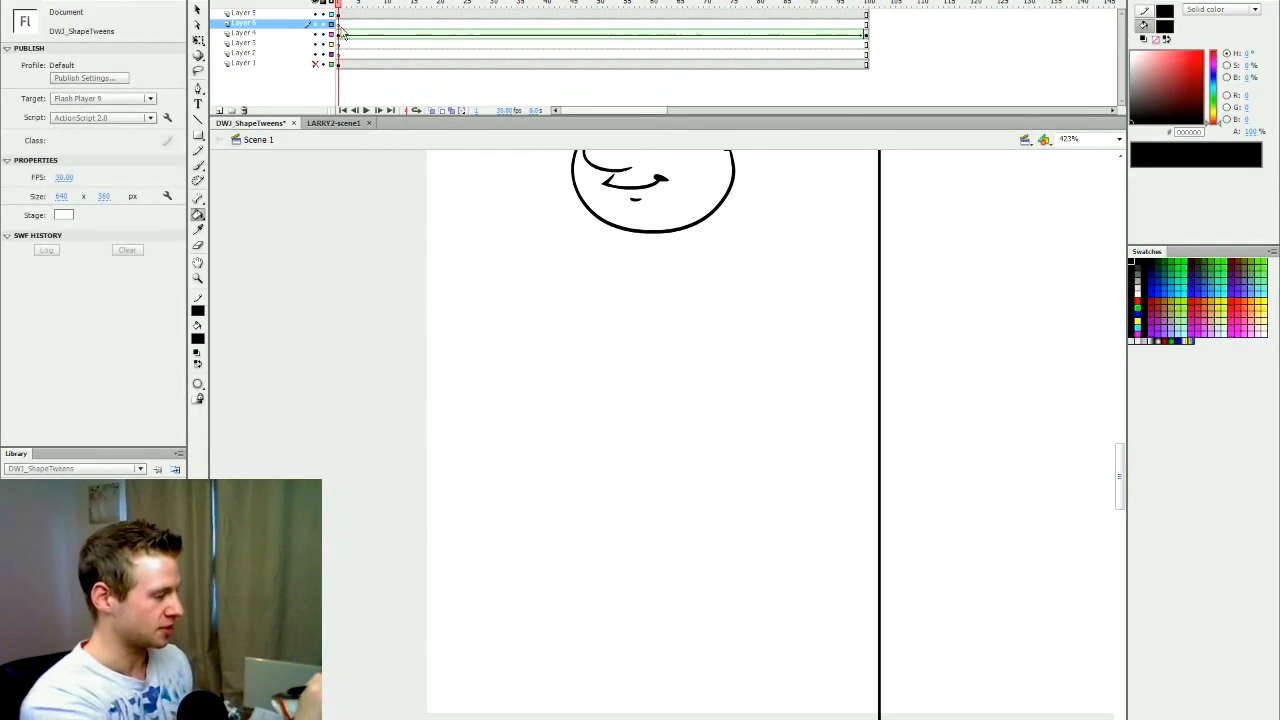
left_click(338, 23)
key("b")
left_click_drag(590, 331, 743, 331)
mouse_move(590, 392)
left_mouse_down()
mouse_move(602, 469)
mouse_move(749, 467)
left_mouse_up()
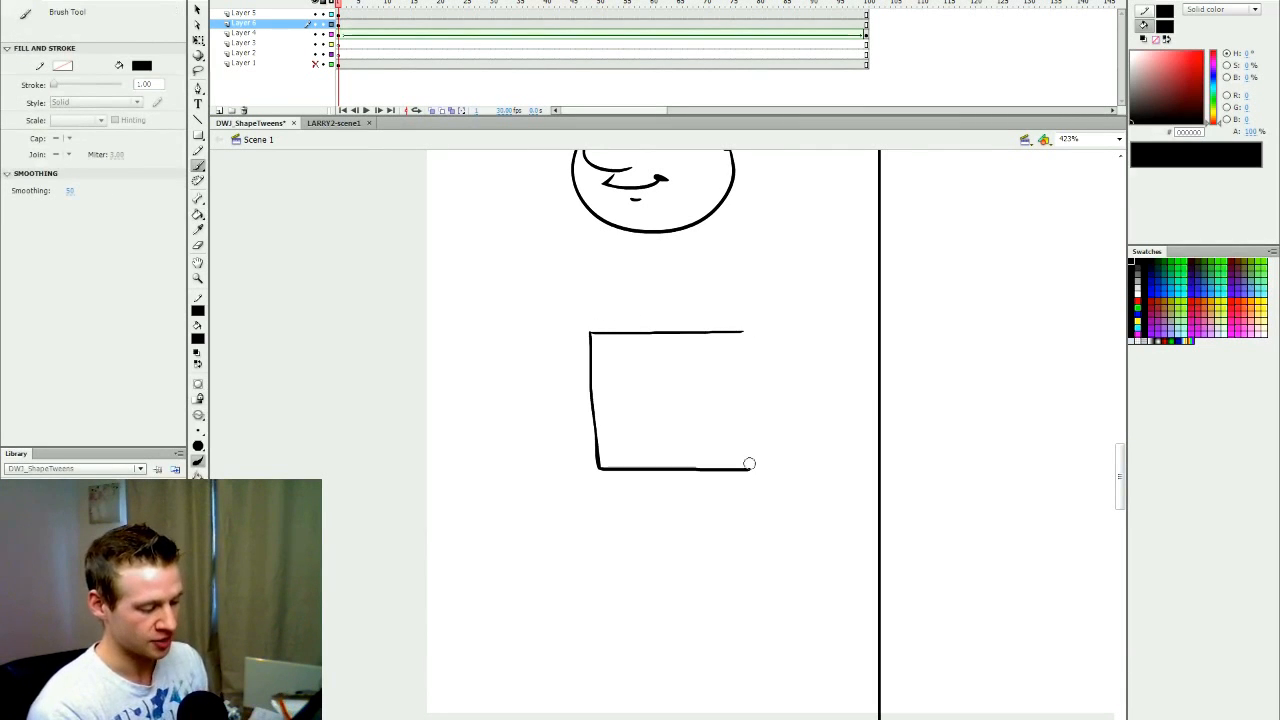
left_click_drag(743, 329, 750, 470)
key("k")
left_click(723, 434)
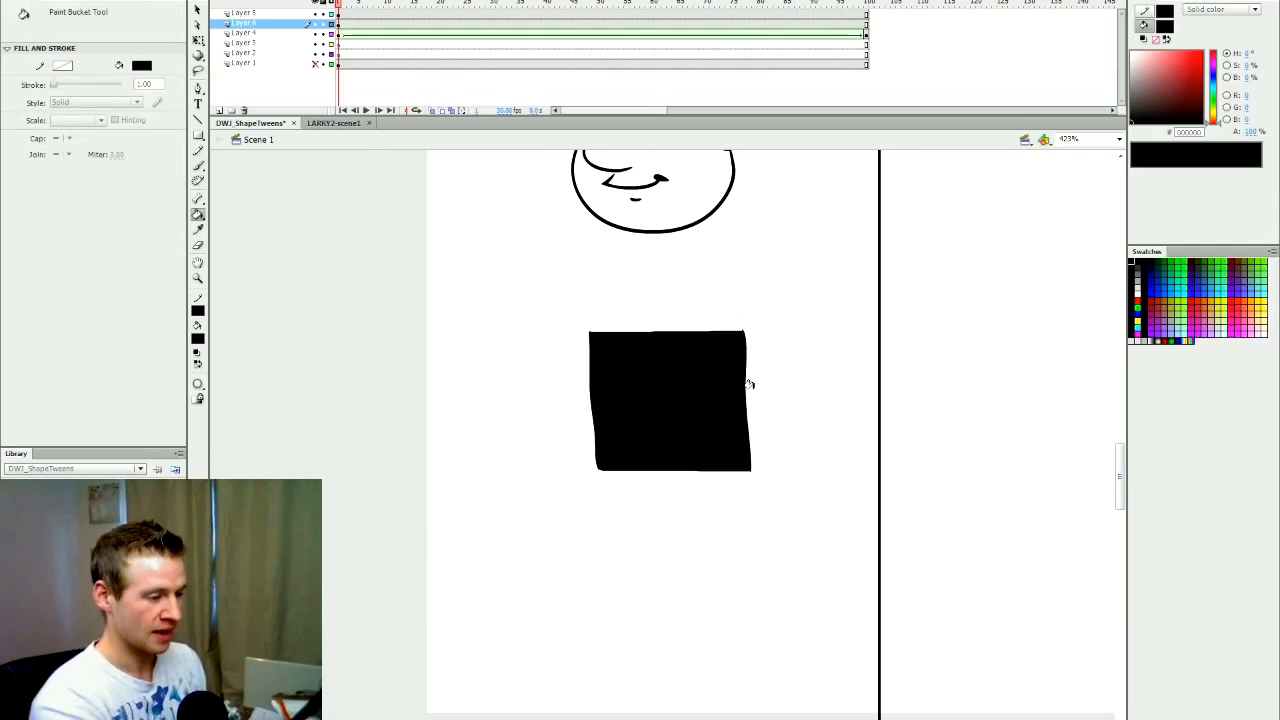
Insert a blank keyframe at frame 100 of the new layer and draw a black-filled five-pointed star there
left_click(866, 28)
key("F7")
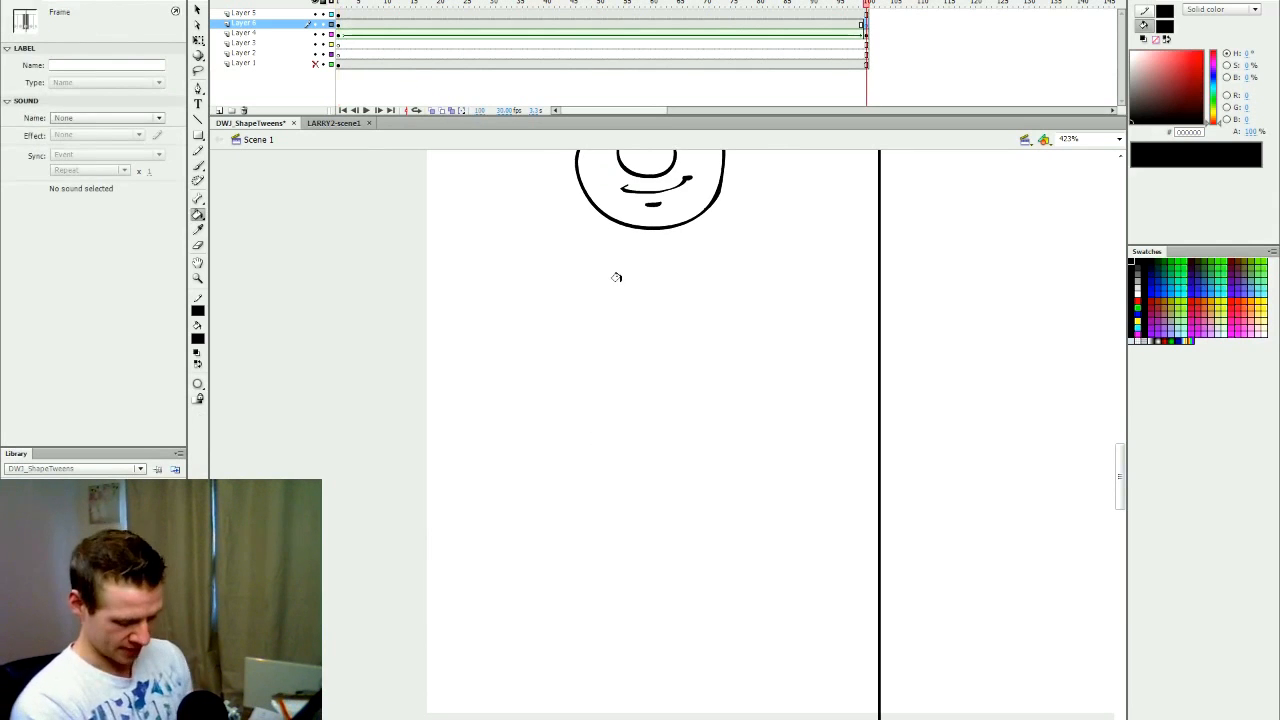
key("b")
mouse_move(627, 363)
left_mouse_down()
mouse_move(655, 302)
mouse_move(686, 380)
left_mouse_up()
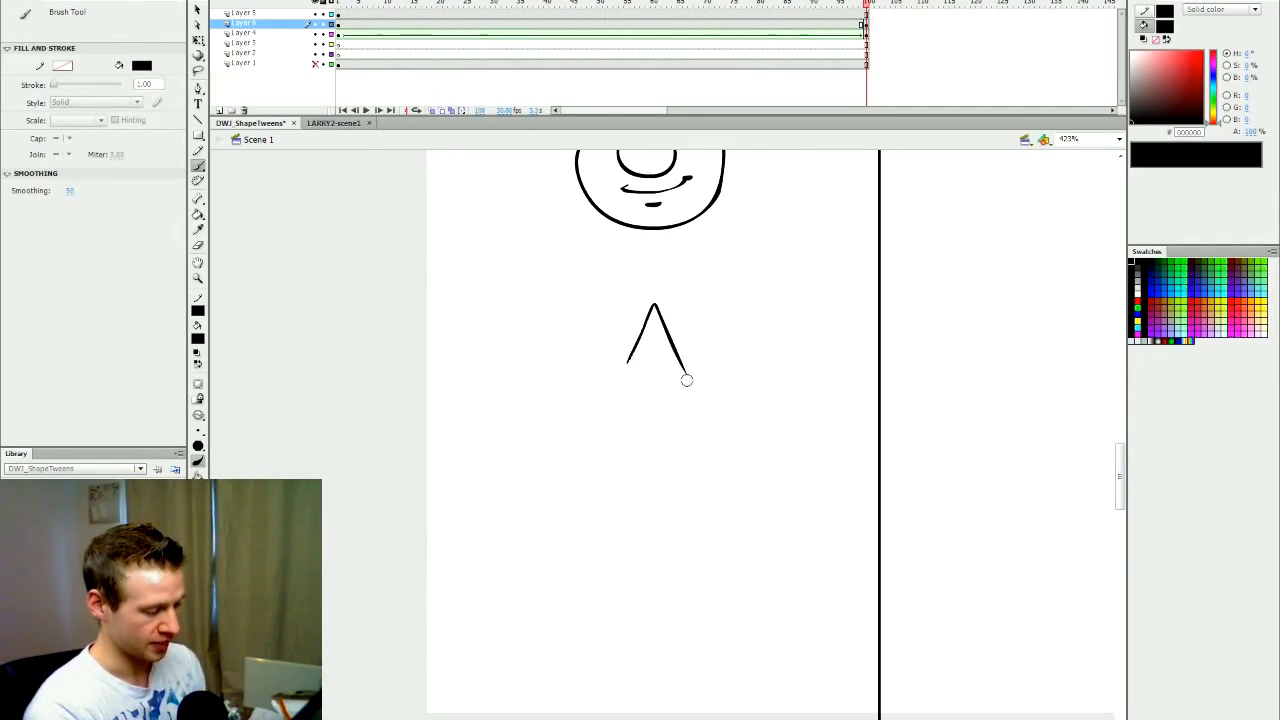
mouse_move(607, 355)
left_mouse_down()
mouse_move(623, 401)
mouse_move(617, 389)
mouse_move(601, 444)
mouse_move(663, 418)
left_mouse_up()
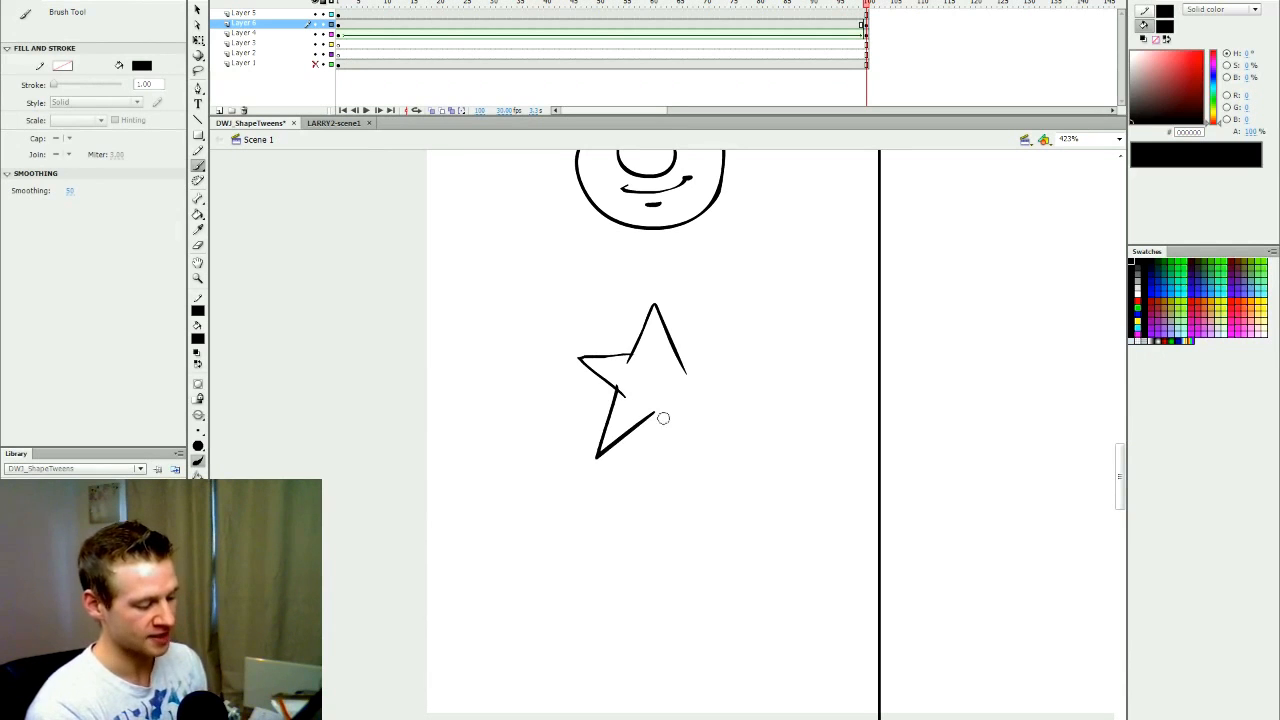
mouse_move(707, 465)
left_mouse_down()
mouse_move(690, 357)
mouse_move(739, 373)
mouse_move(697, 404)
left_mouse_up()
key("ctrl+z")
mouse_move(678, 357)
left_mouse_down()
mouse_move(709, 358)
mouse_move(697, 410)
left_mouse_up()
key("k")
left_click(686, 396)
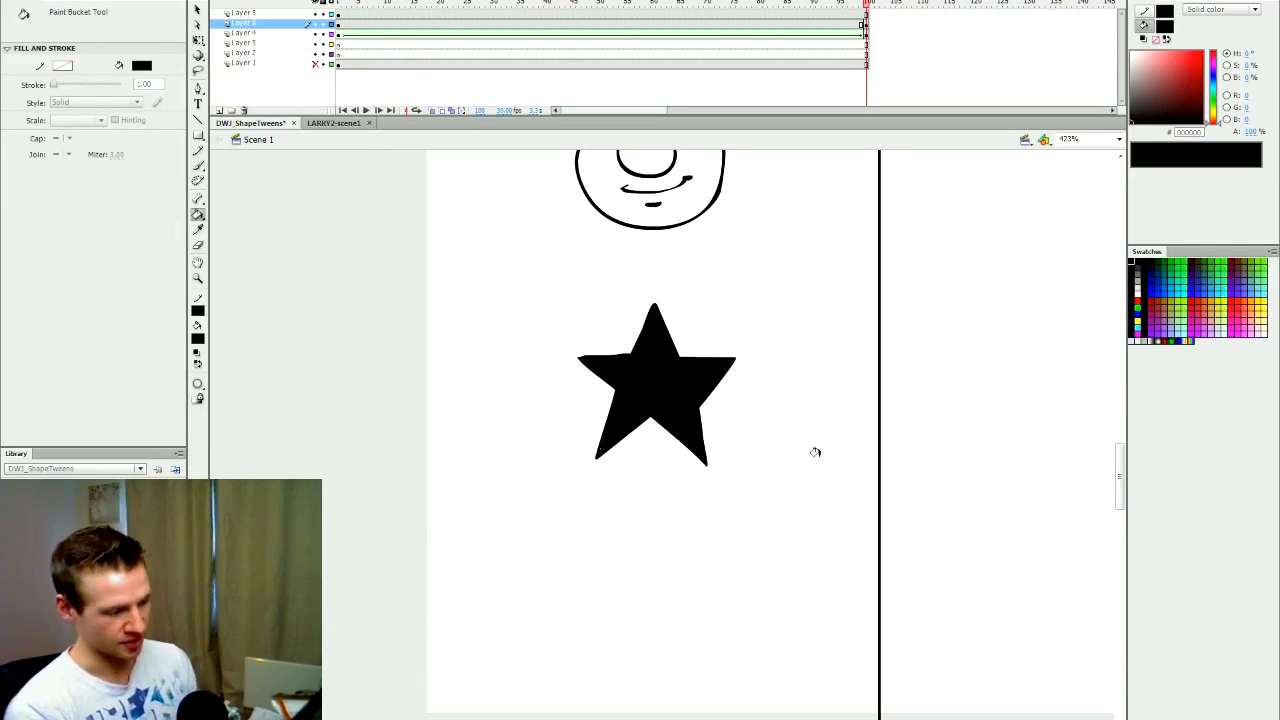
Create a shape tween between the square and star keyframes and play the animation
key(".")
key(".")
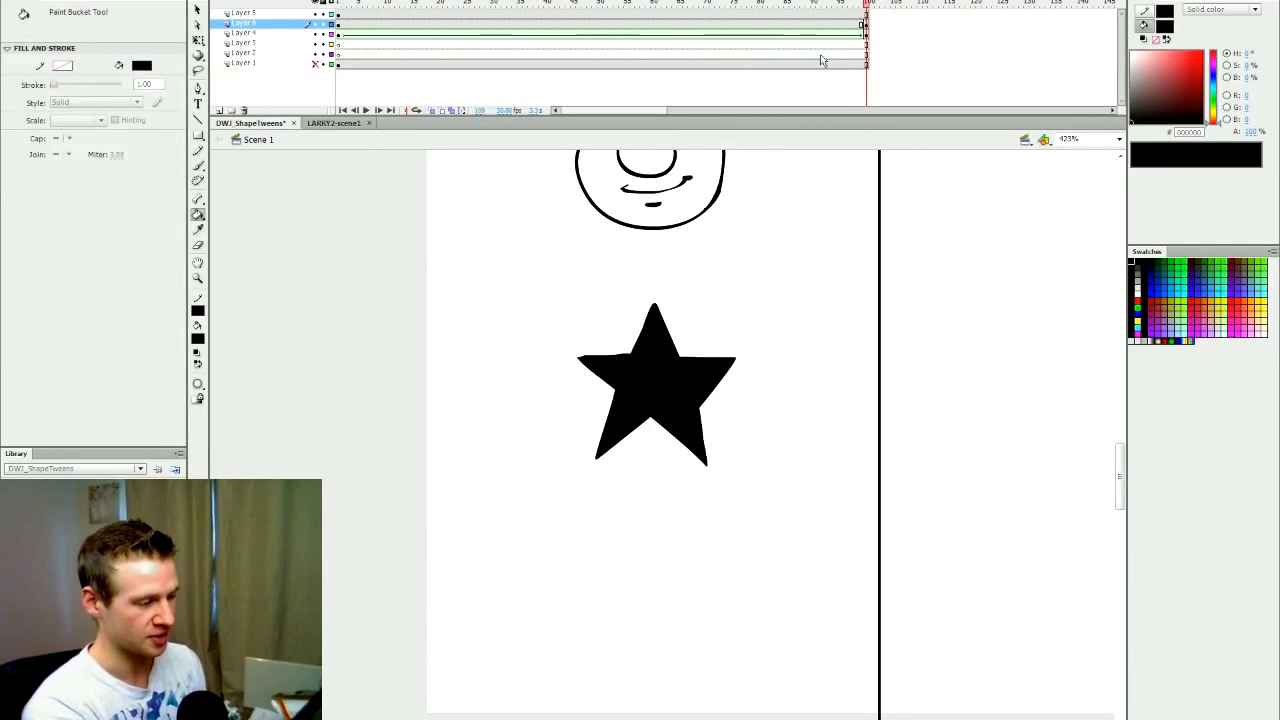
right_click(642, 27)
left_click(708, 47)
key("Return")
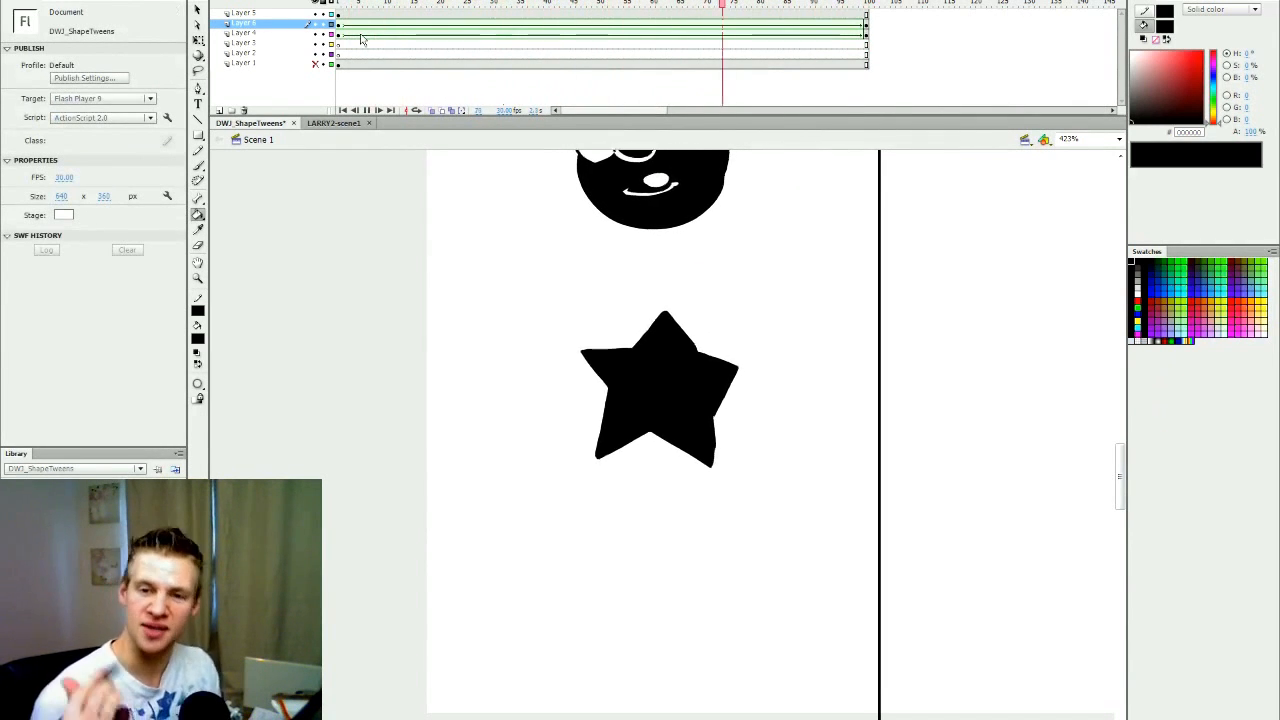
Scrub back through the square-to-star tween on Layer 6 and return to the square on frame 1
left_click_drag(866, 5, 404, 45)
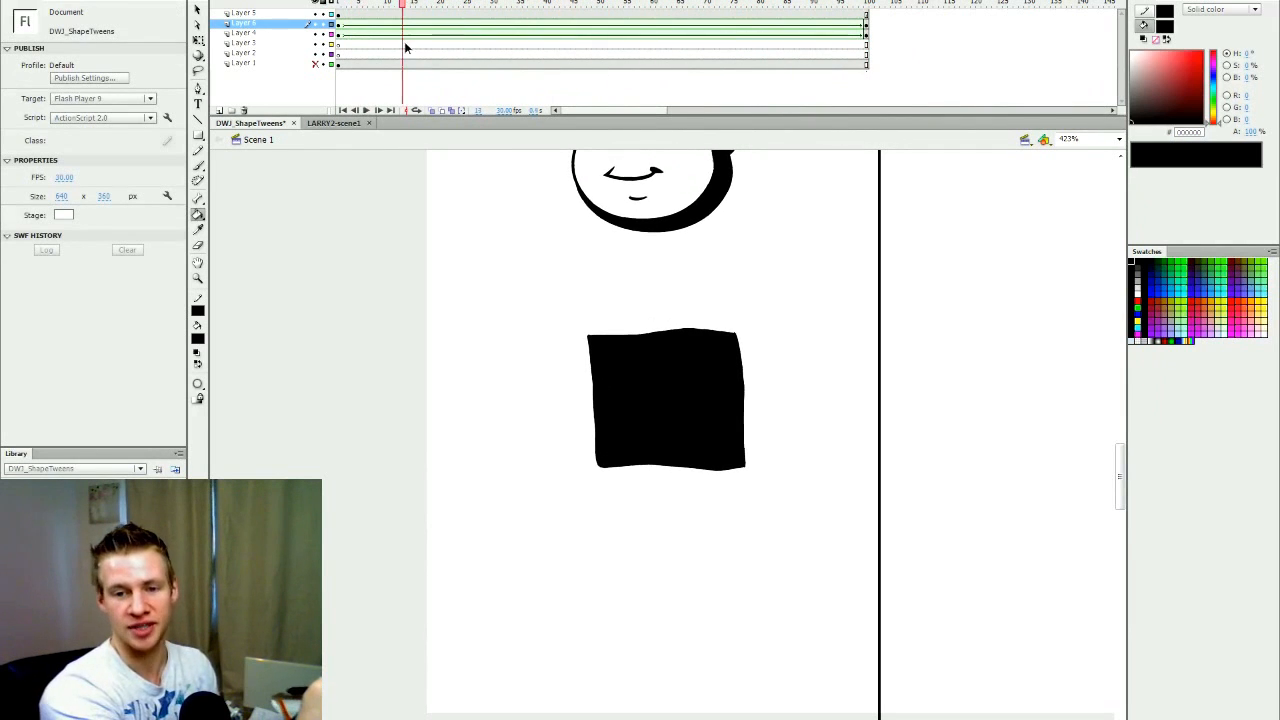
key("b")
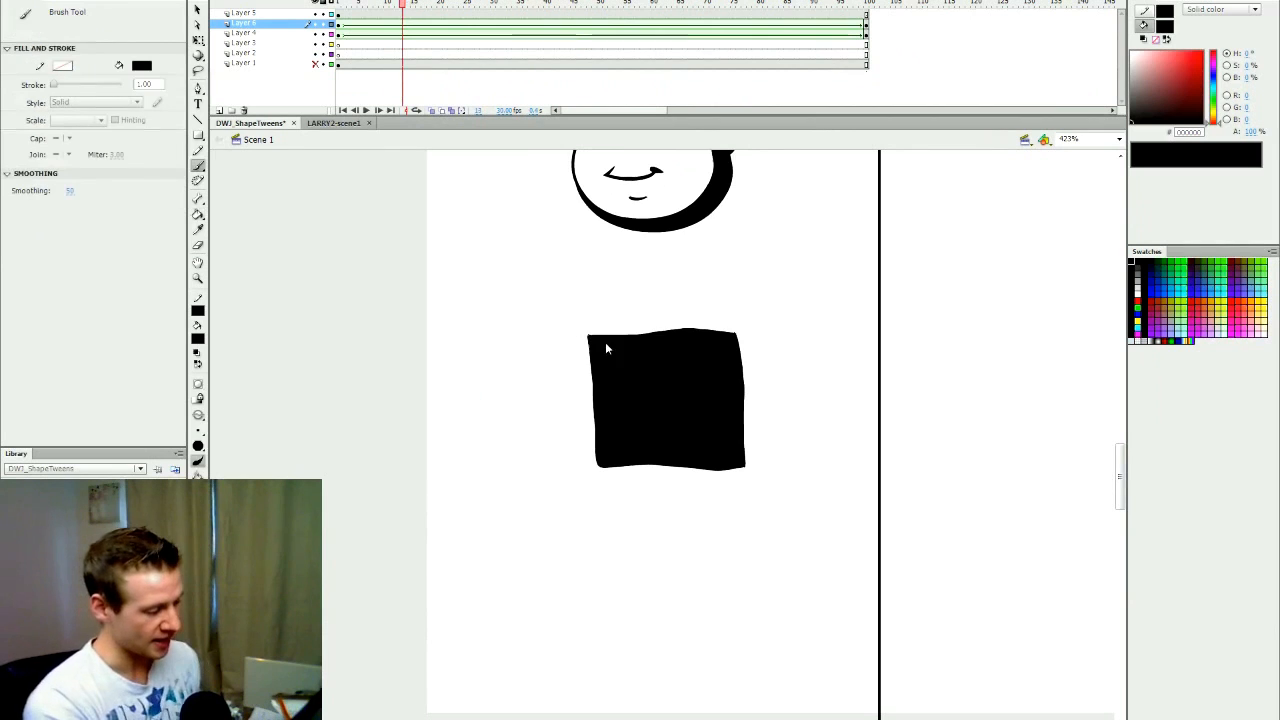
left_click(605, 343)
left_click(765, 382)
left_click(338, 5)
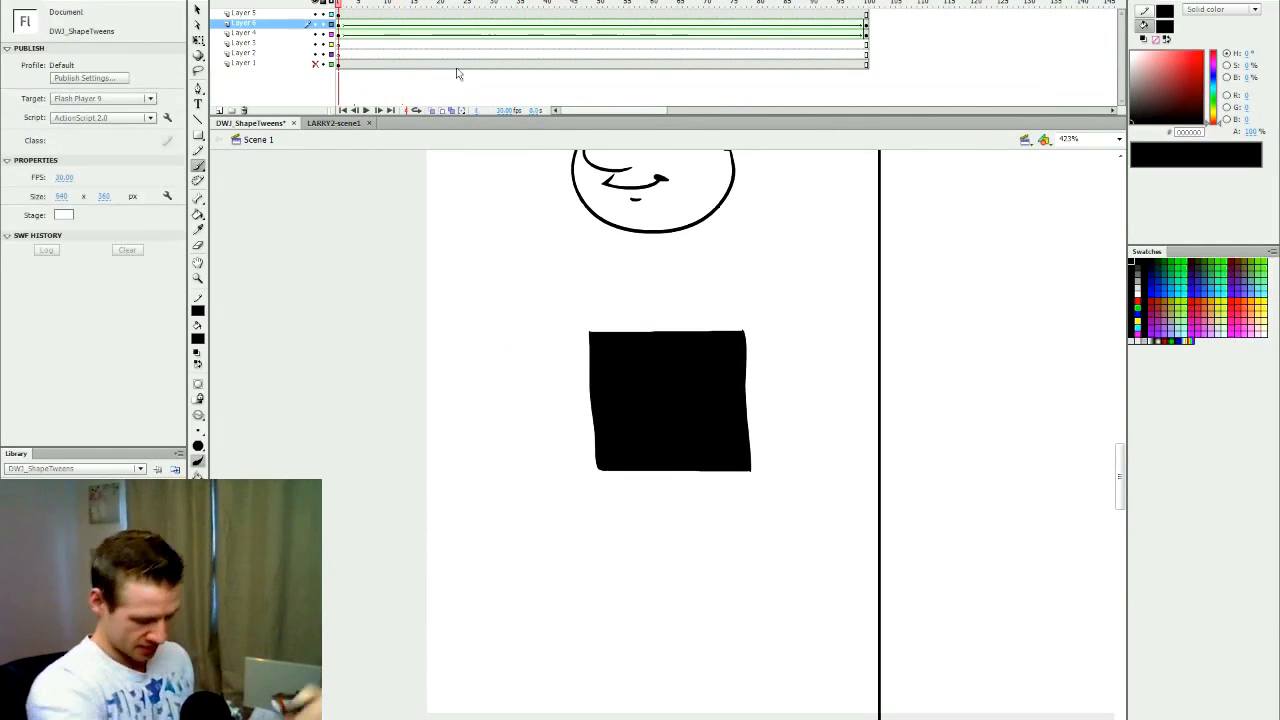
mouse_move(571, 309)
left_mouse_down()
mouse_move(591, 328)
mouse_move(562, 355)
left_mouse_up()
left_click(866, 5)
key("ctrl+z")
mouse_move(700, 6)
left_mouse_down()
mouse_move(580, 8)
mouse_move(546, 43)
mouse_move(739, 80)
mouse_move(326, 157)
left_mouse_up()
left_click(876, 6)
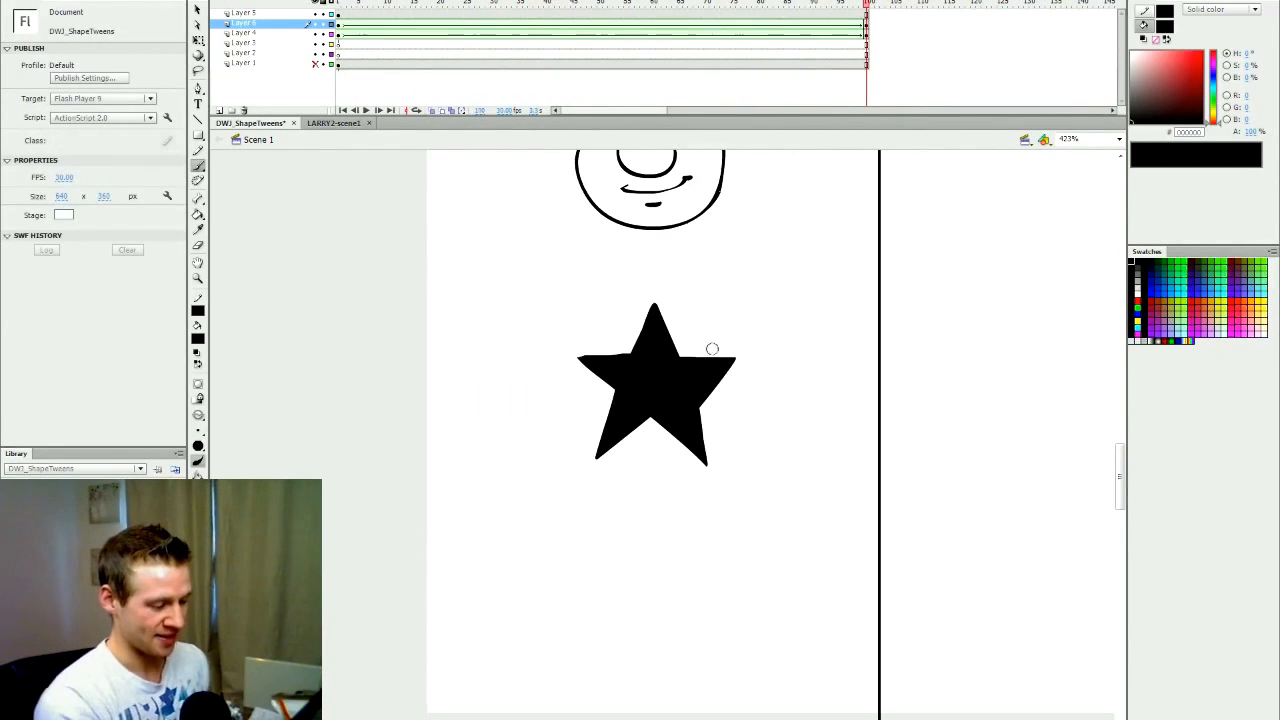
left_click_drag(696, 340, 688, 352)
key("ctrl+z")
Return to frame 1 and save the document
mouse_move(800, 6)
left_mouse_down()
mouse_move(717, 8)
mouse_move(580, 42)
mouse_move(991, 84)
mouse_move(326, 195)
left_mouse_up()
key("q")
key("ctrl+s")
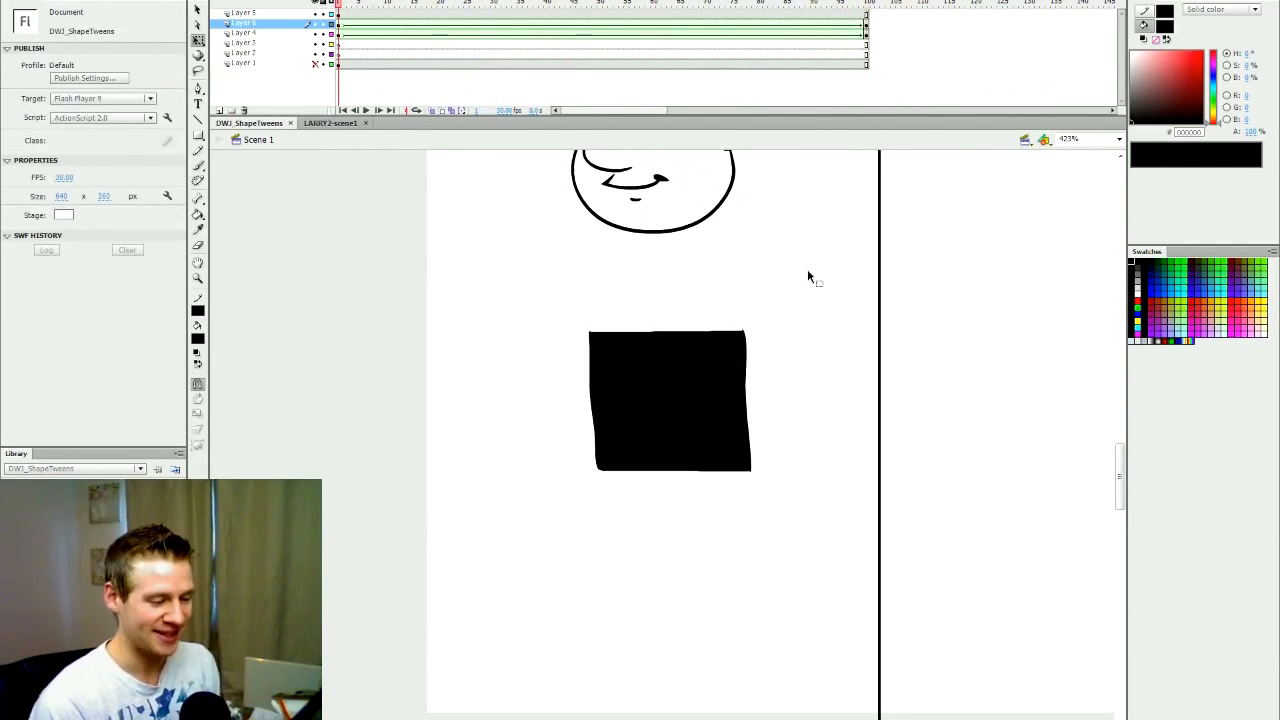
Add a new layer above Layer 6 and draw a precise black rectangle-tool square without stroke below the hand-drawn square on frame 1
left_click(219, 109)
left_click(198, 135)
left_click(243, 140)
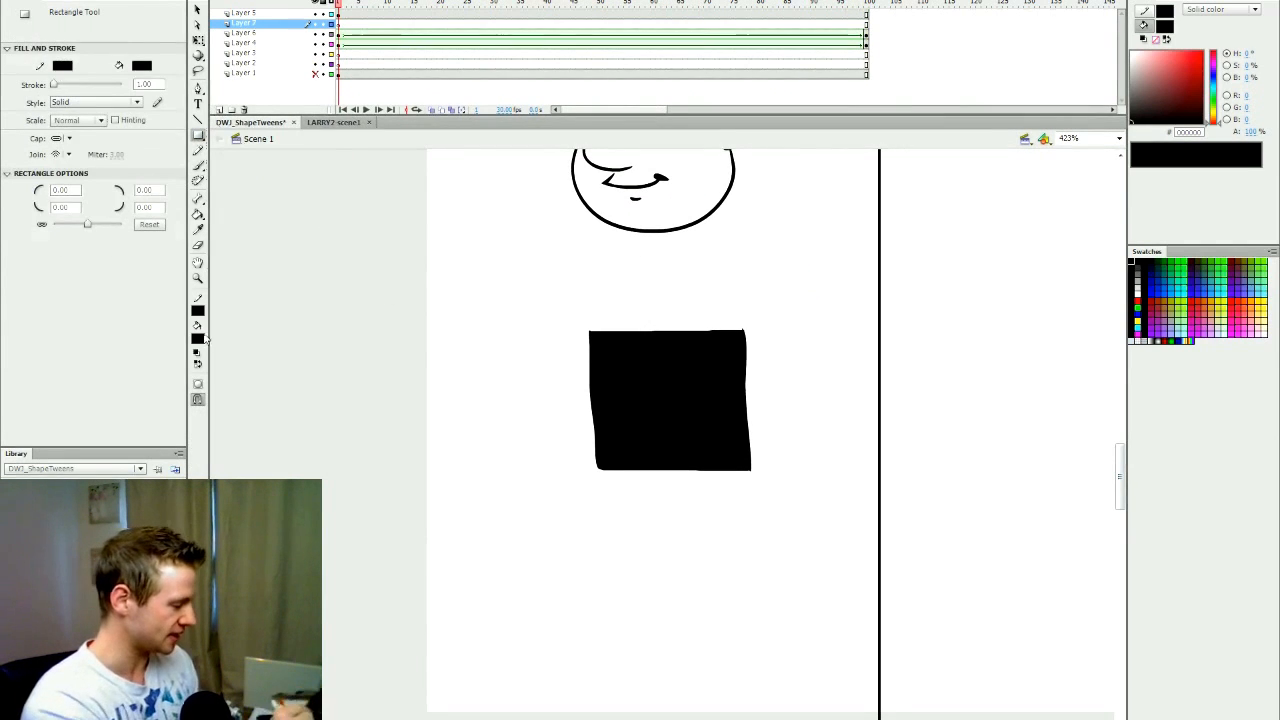
left_click(199, 312)
left_click(398, 326)
left_click(198, 338)
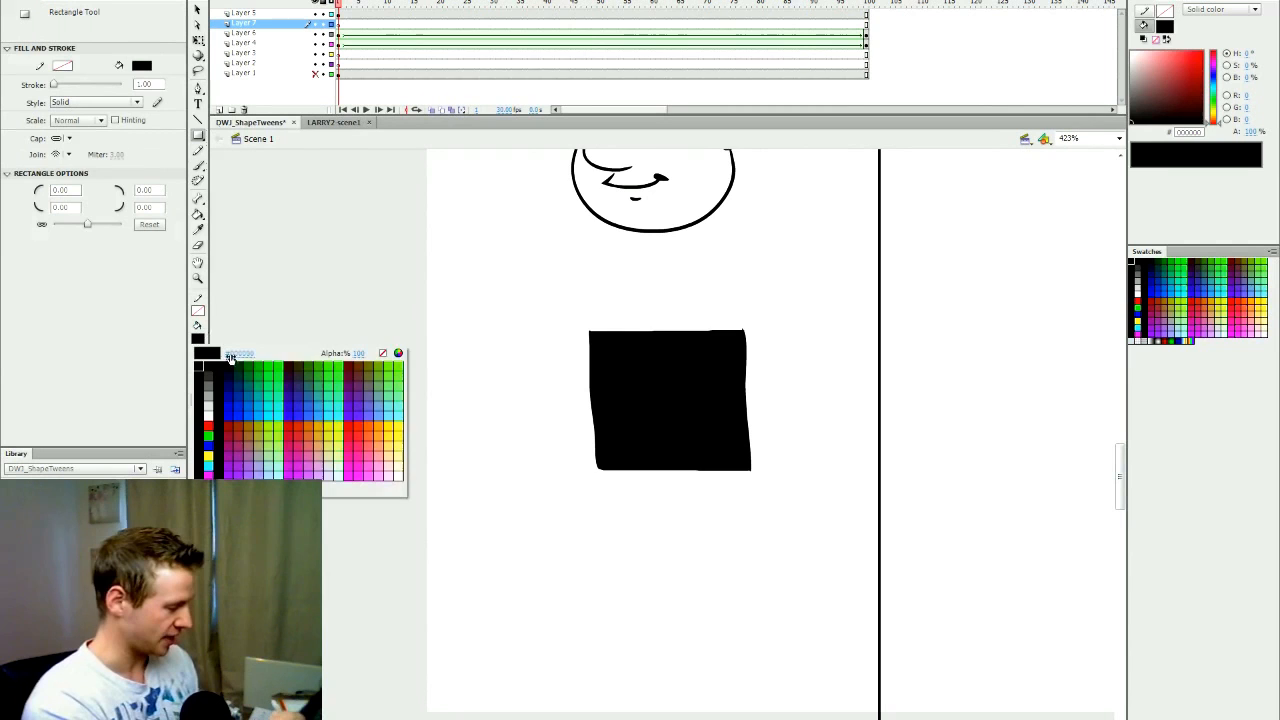
left_click(210, 362)
key("b")
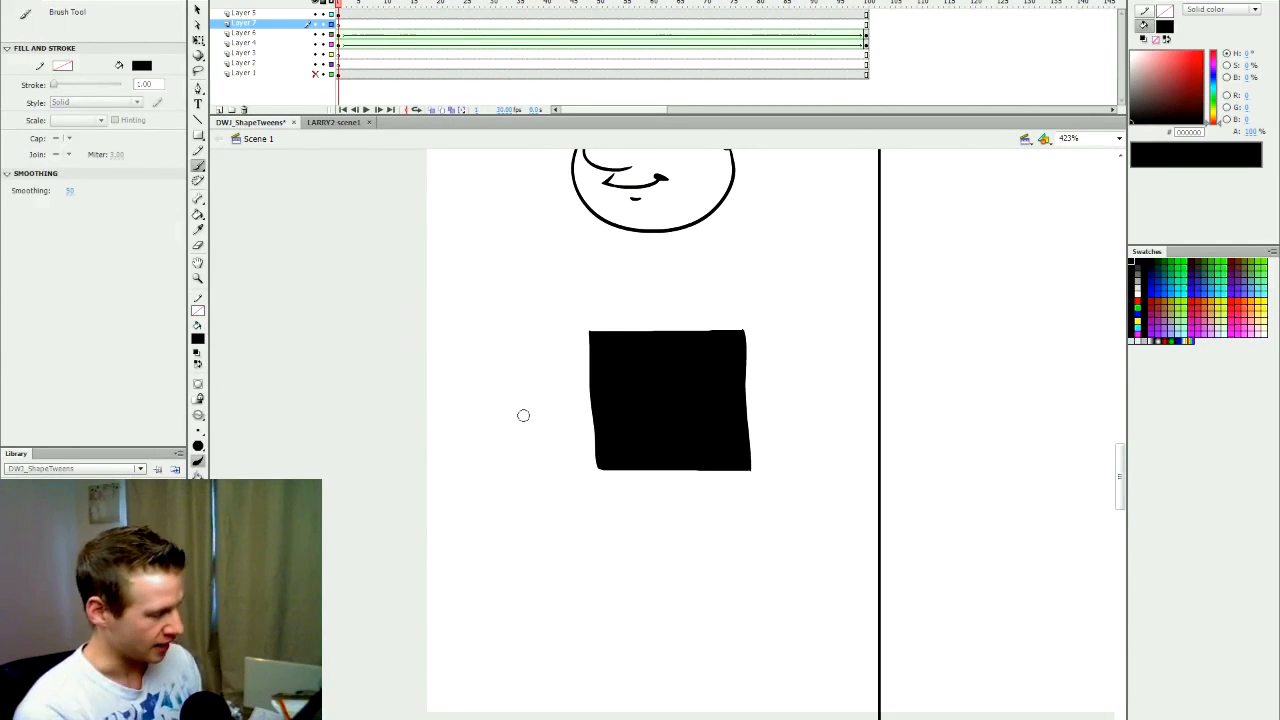
key("r")
left_click_drag(620, 520, 729, 629)
Insert a blank keyframe at frame 100 of Layer 7, draw a black five-pointed star and position it below the hand-drawn star
left_click(866, 24)
key("F7")
key("r")
left_click_drag(637, 555, 714, 530)
key("q")
left_click_drag(681, 543, 703, 560)
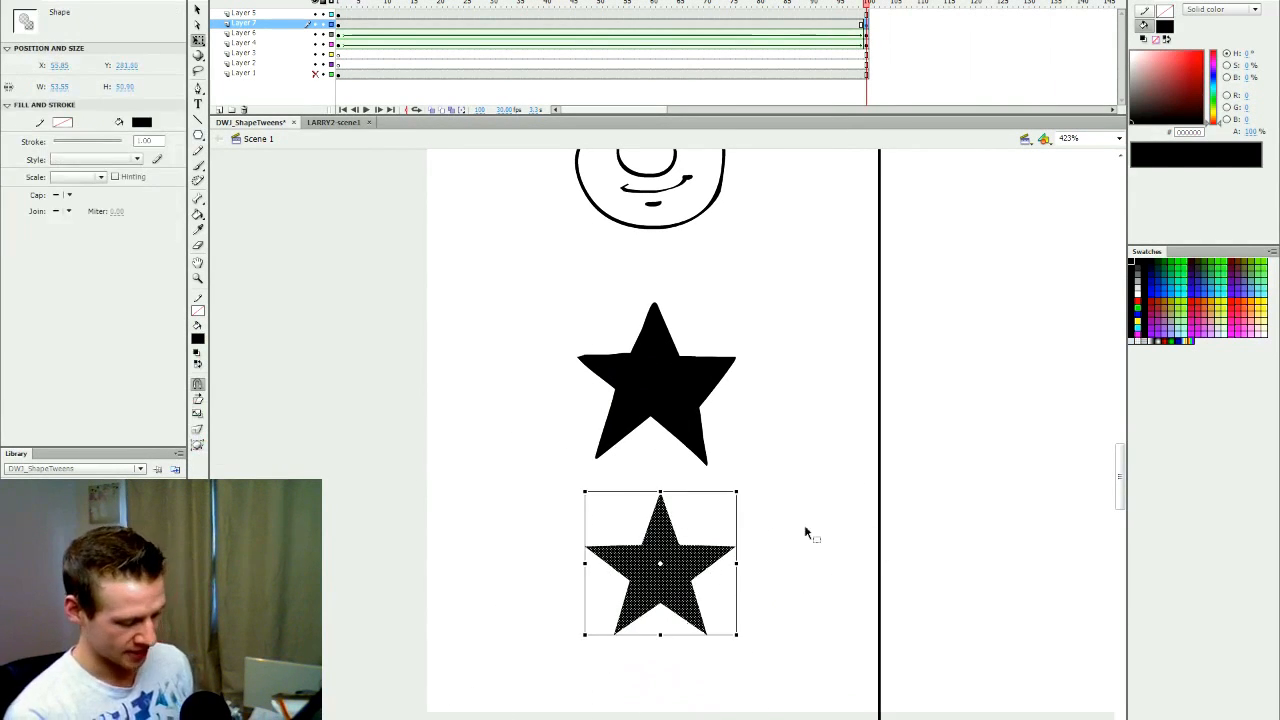
Create a shape tween between the square and star on Layer 7 and play the animation
left_click(864, 24)
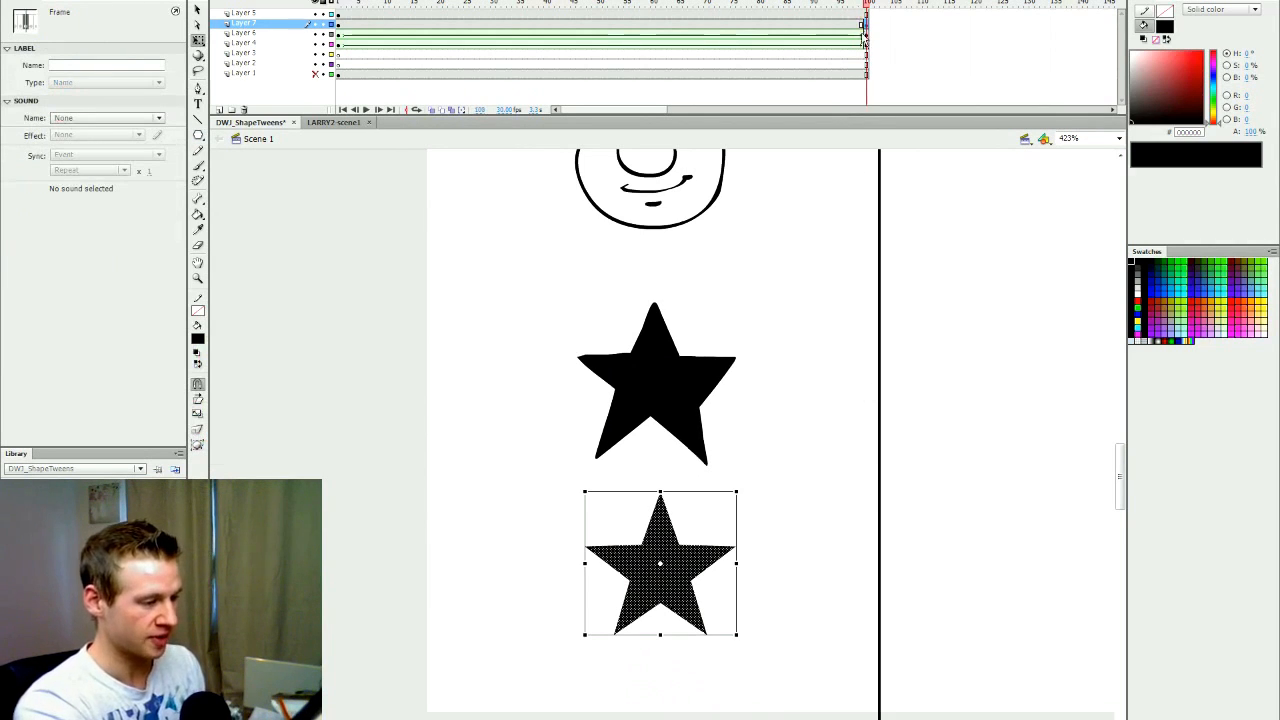
left_click(563, 25)
right_click(567, 28)
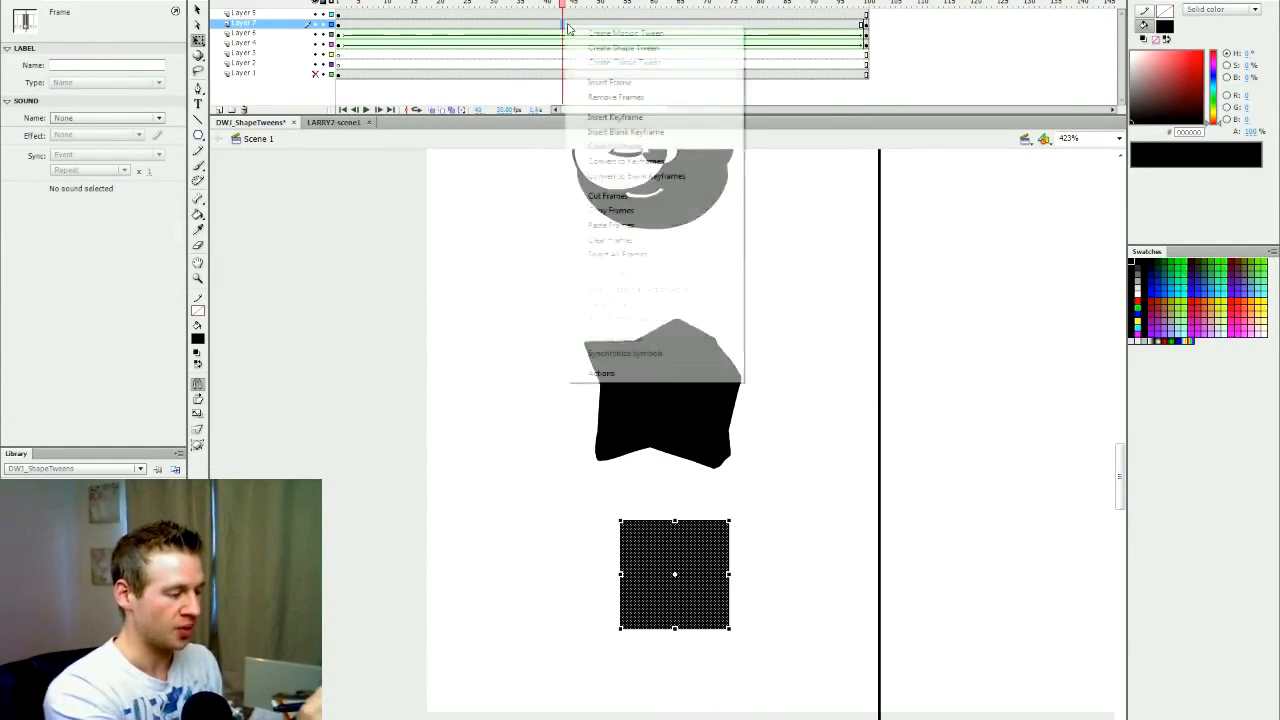
left_click(646, 47)
left_click_drag(563, 6, 372, 86)
left_click(367, 109)
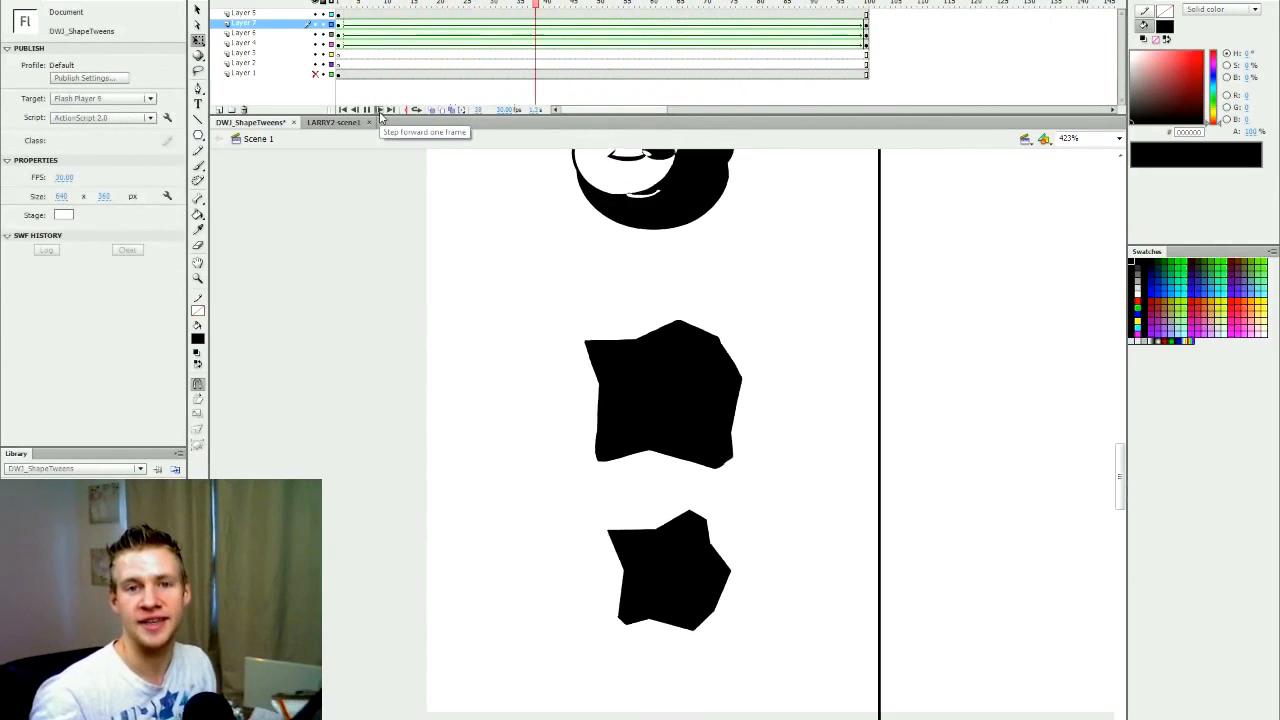
Use the Subselection tool to examine the anchor points along the hand-drawn square on frame 1
key("v")
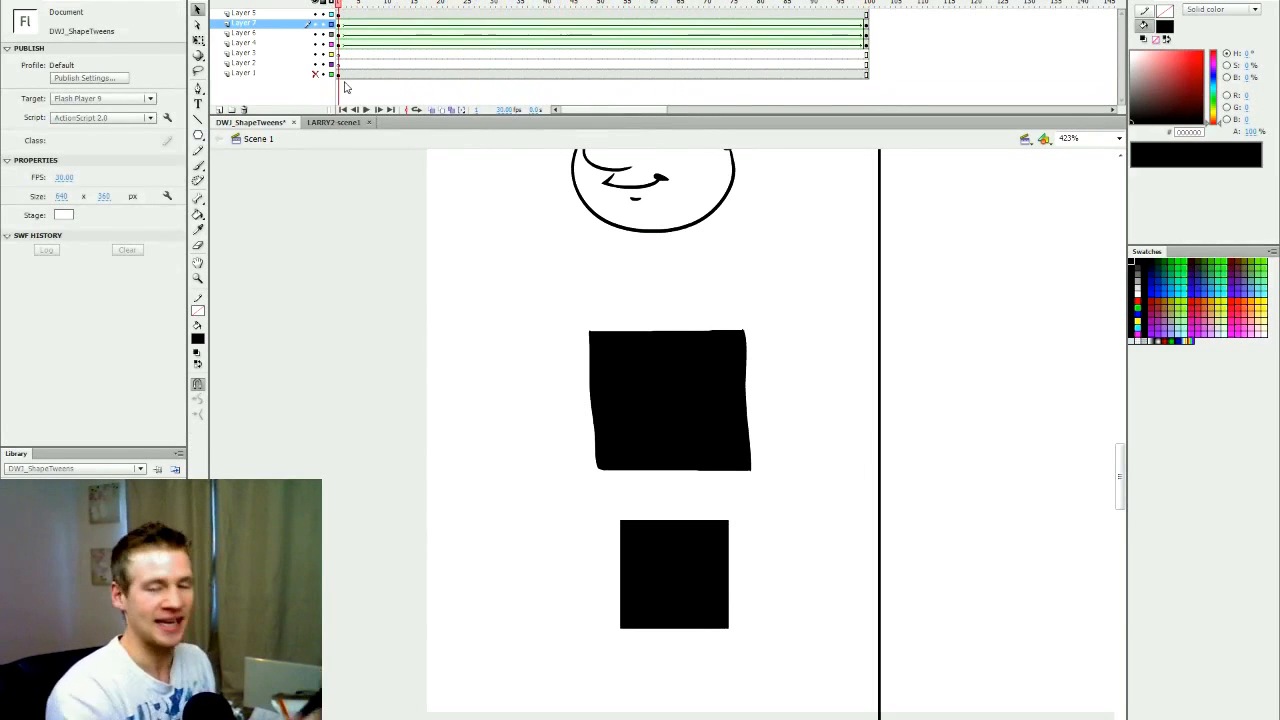
left_click(709, 396)
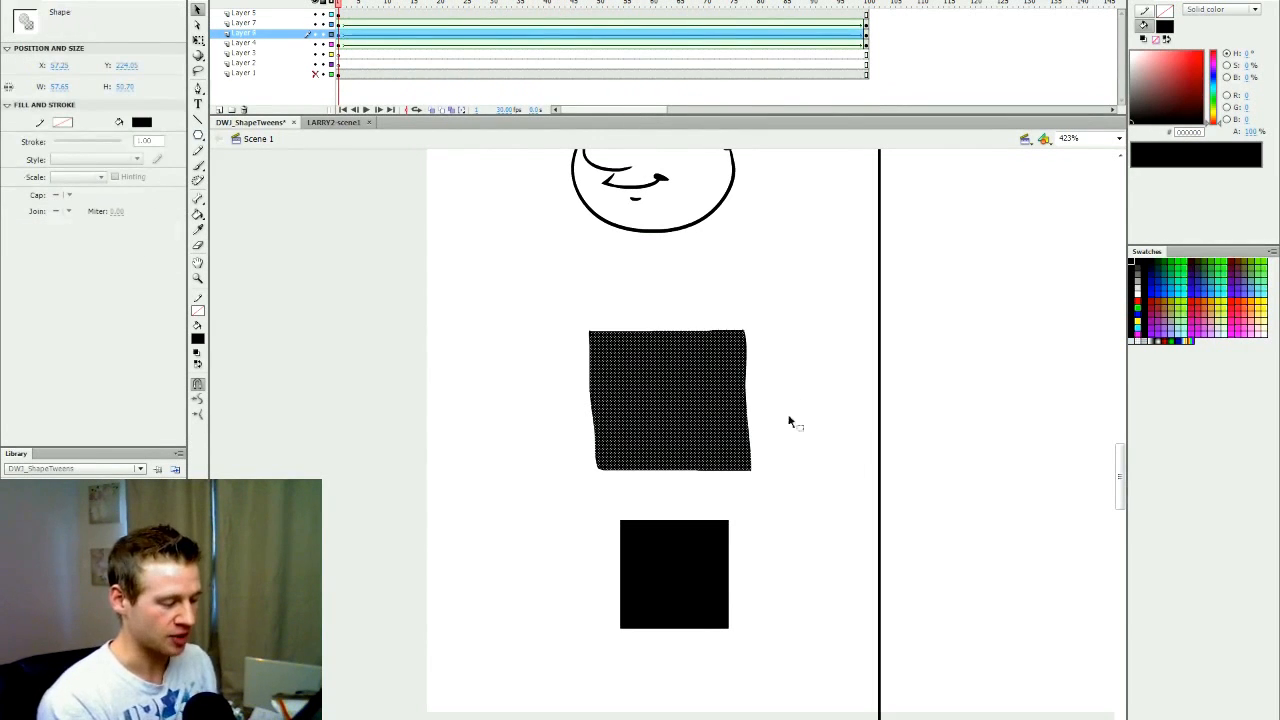
left_click(198, 28)
left_click(643, 348)
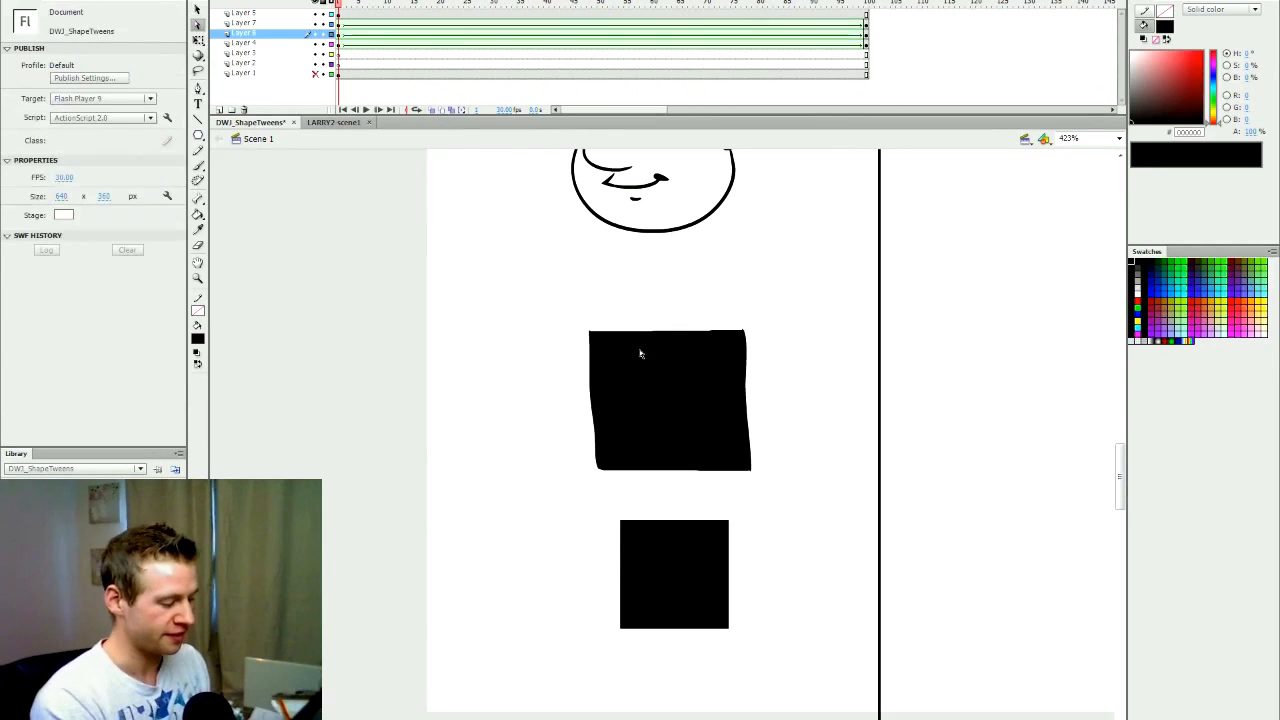
key("z")
left_click(684, 389)
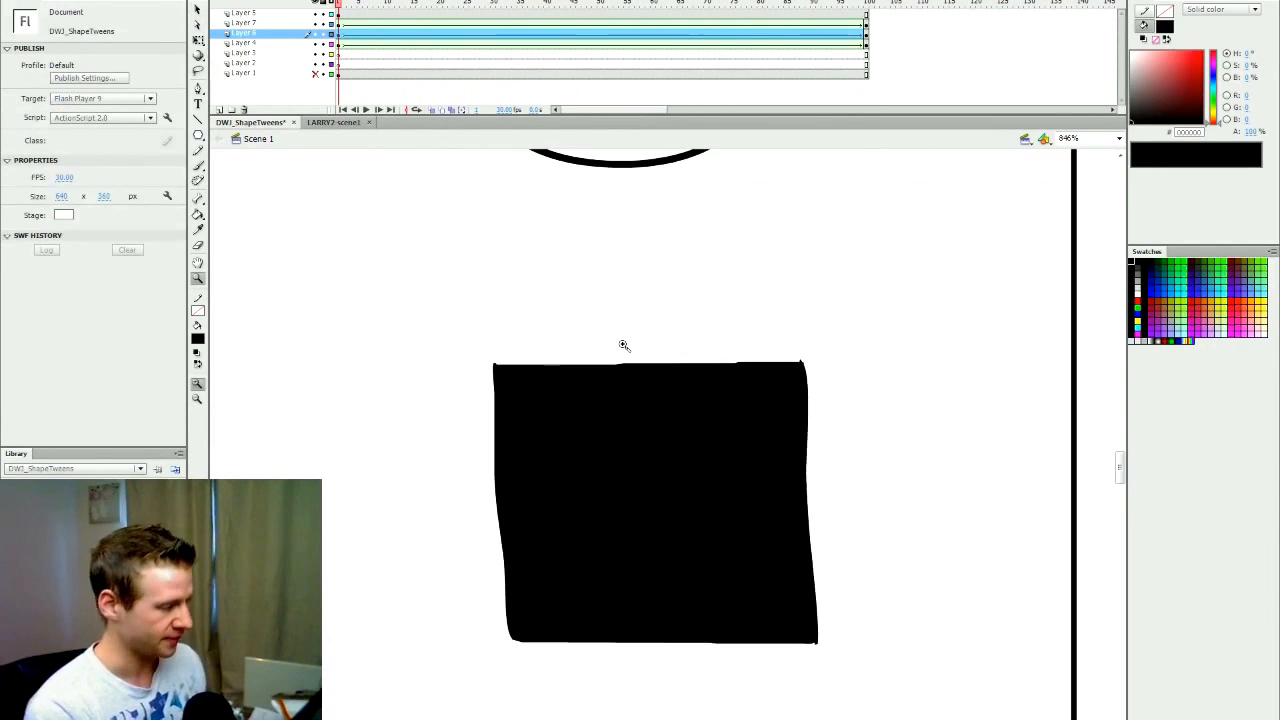
left_click_drag(1121, 466, 1120, 473)
key("v")
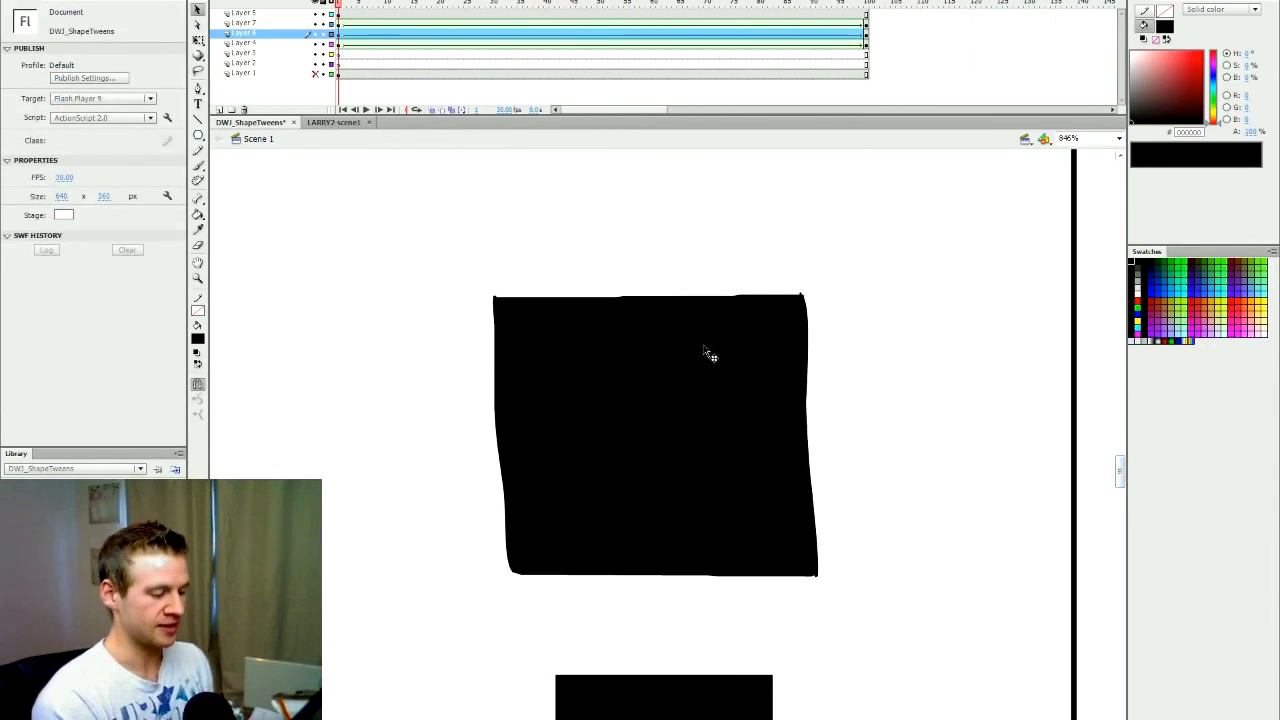
left_click(197, 28)
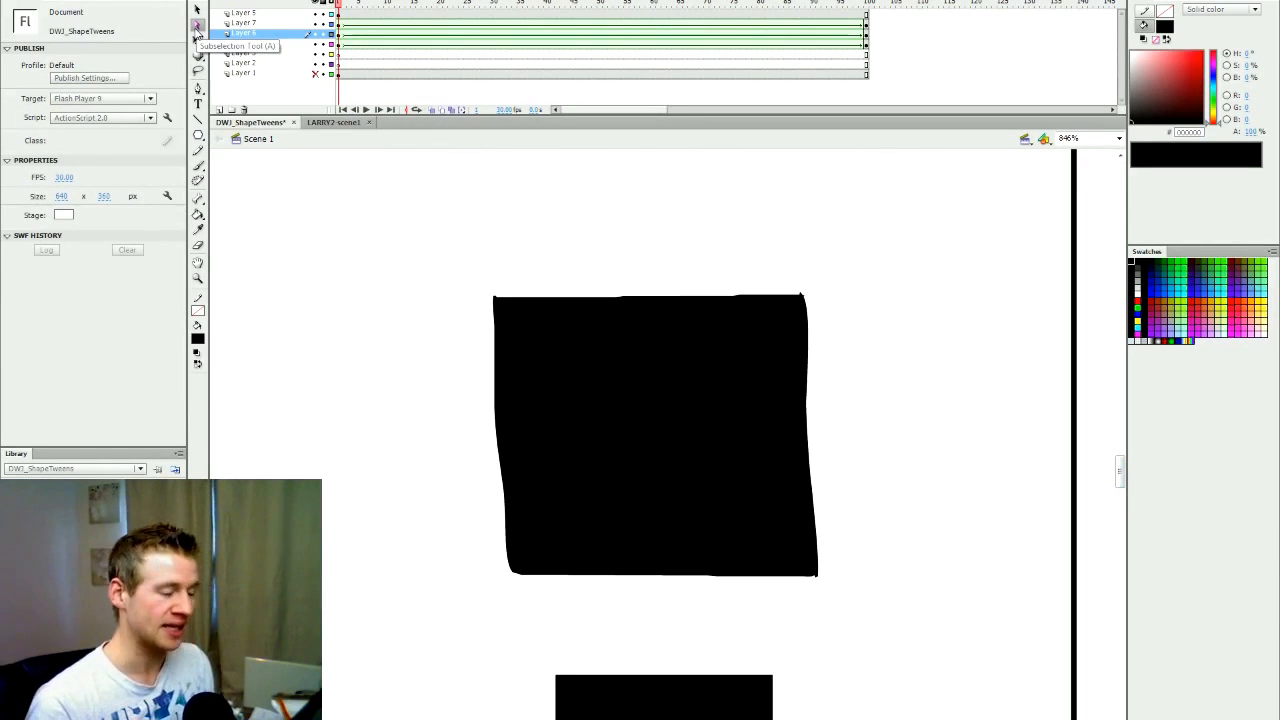
left_click(766, 302)
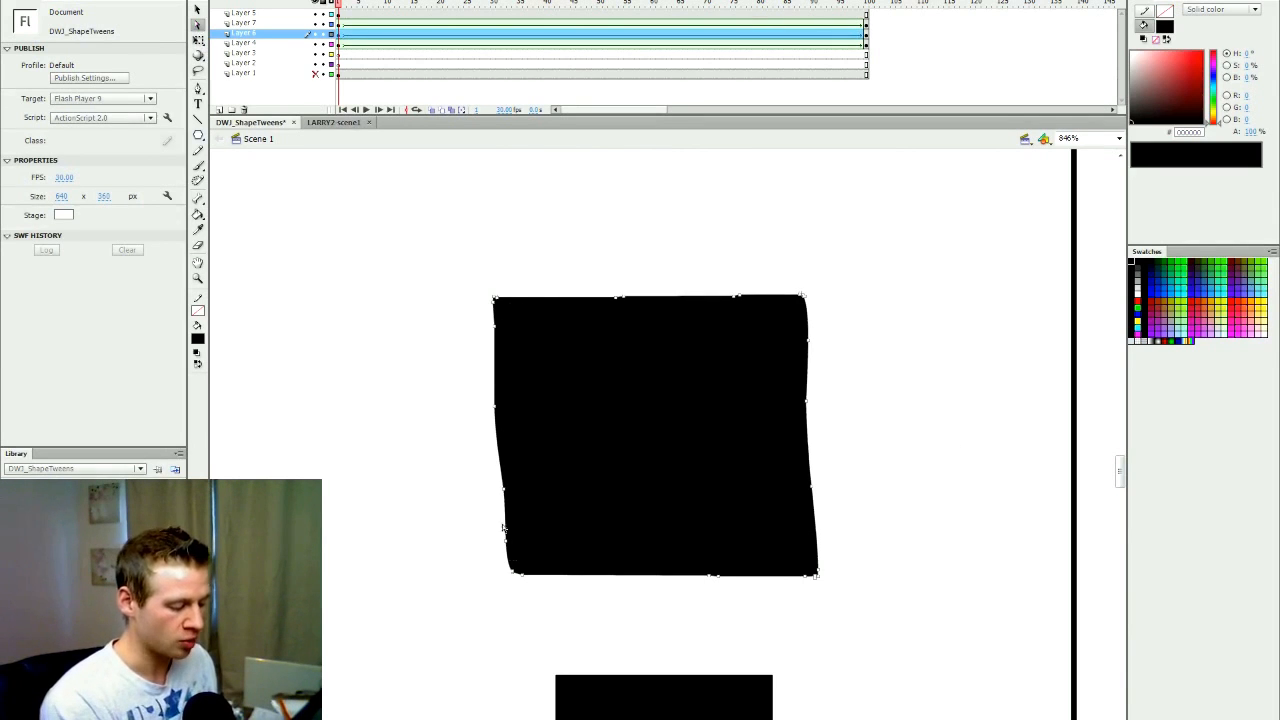
Examine the anchor points of the head's line work and of the precise square on Layer 7
left_click_drag(1122, 488, 1120, 442)
left_click(697, 368)
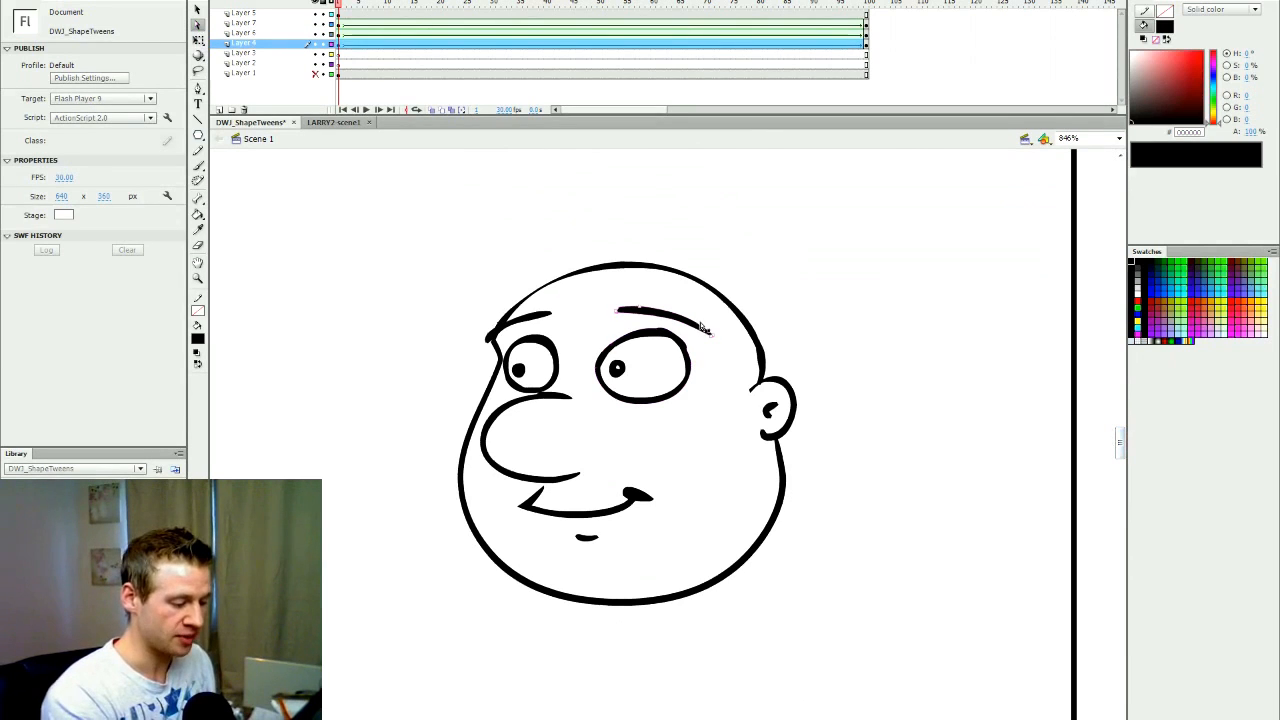
left_click(743, 327)
left_click_drag(1120, 442, 1122, 494)
left_click(742, 398)
left_click(775, 328)
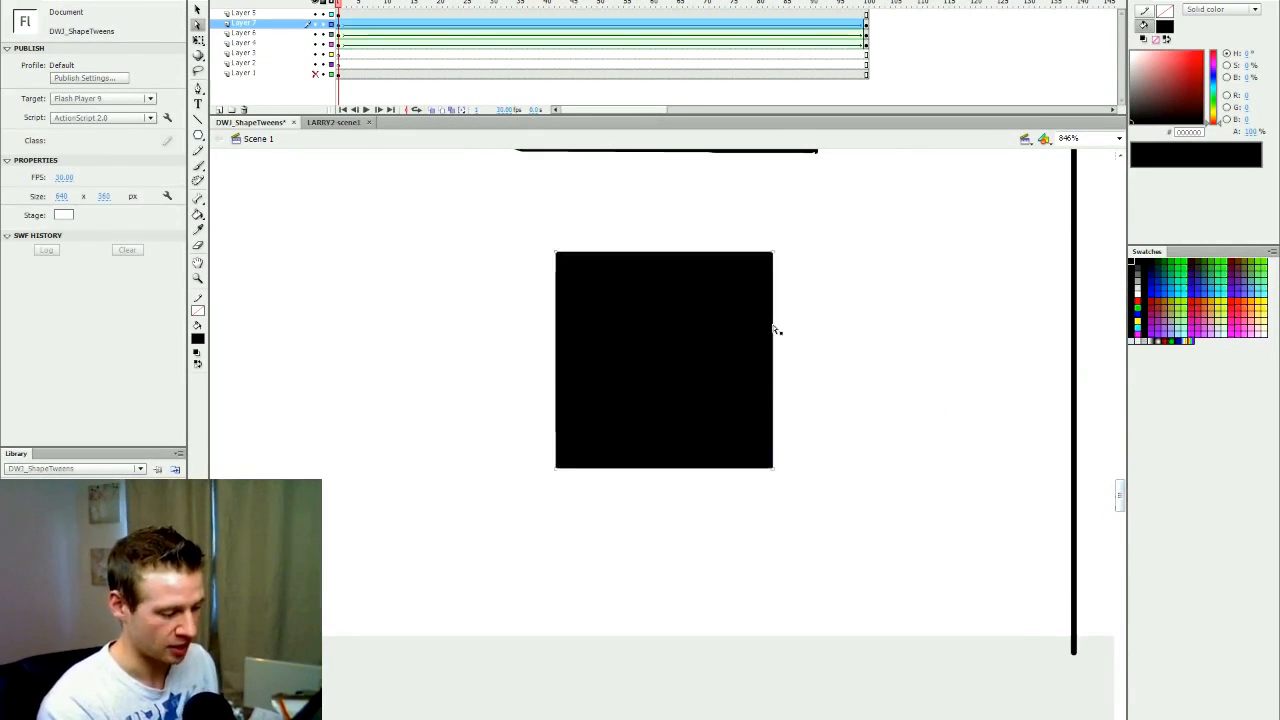
Compare the anchor points of the hand-drawn square with those of the precise square below it
left_click_drag(1119, 487, 1120, 468)
left_click(801, 343)
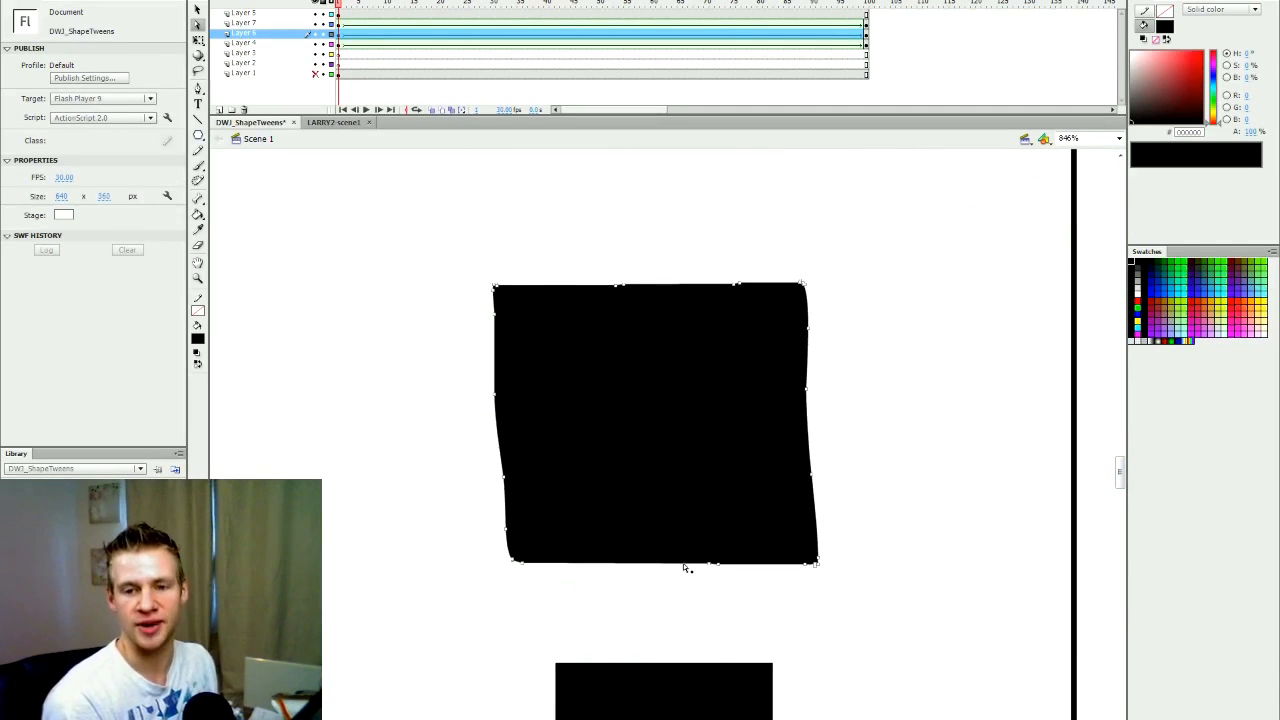
left_click_drag(1120, 468, 1120, 492)
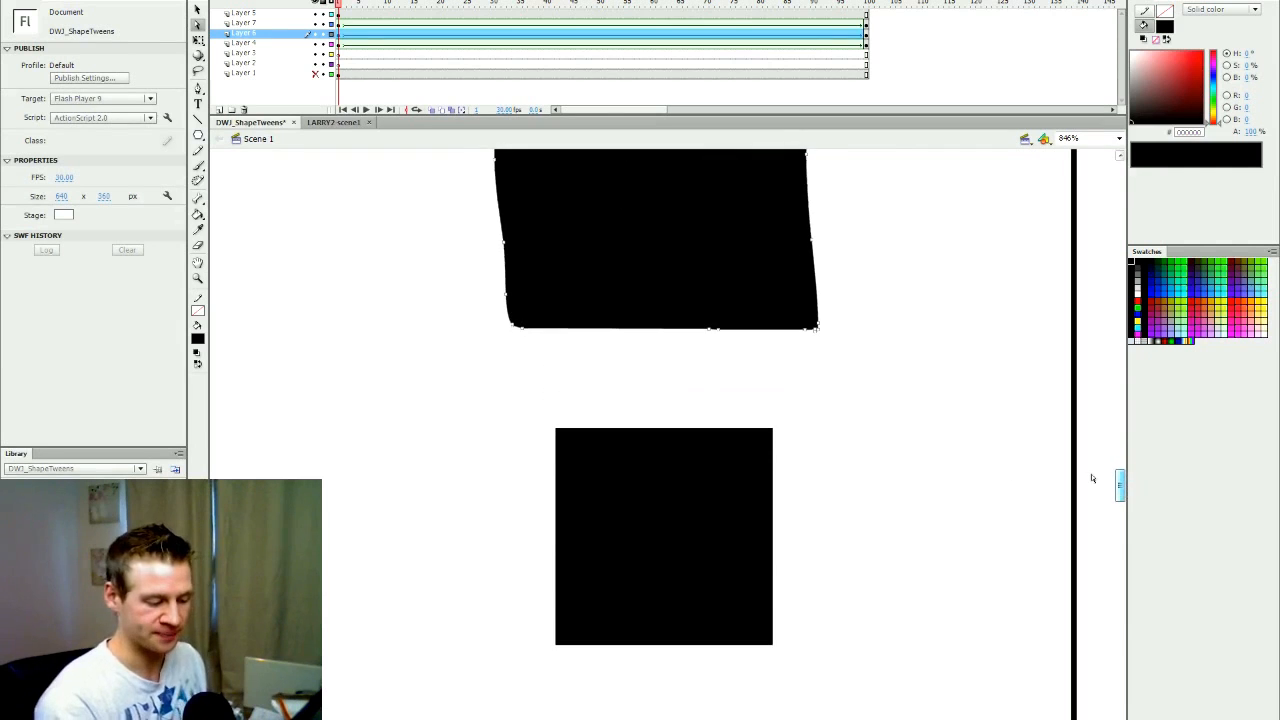
left_click(754, 460)
left_click(635, 429)
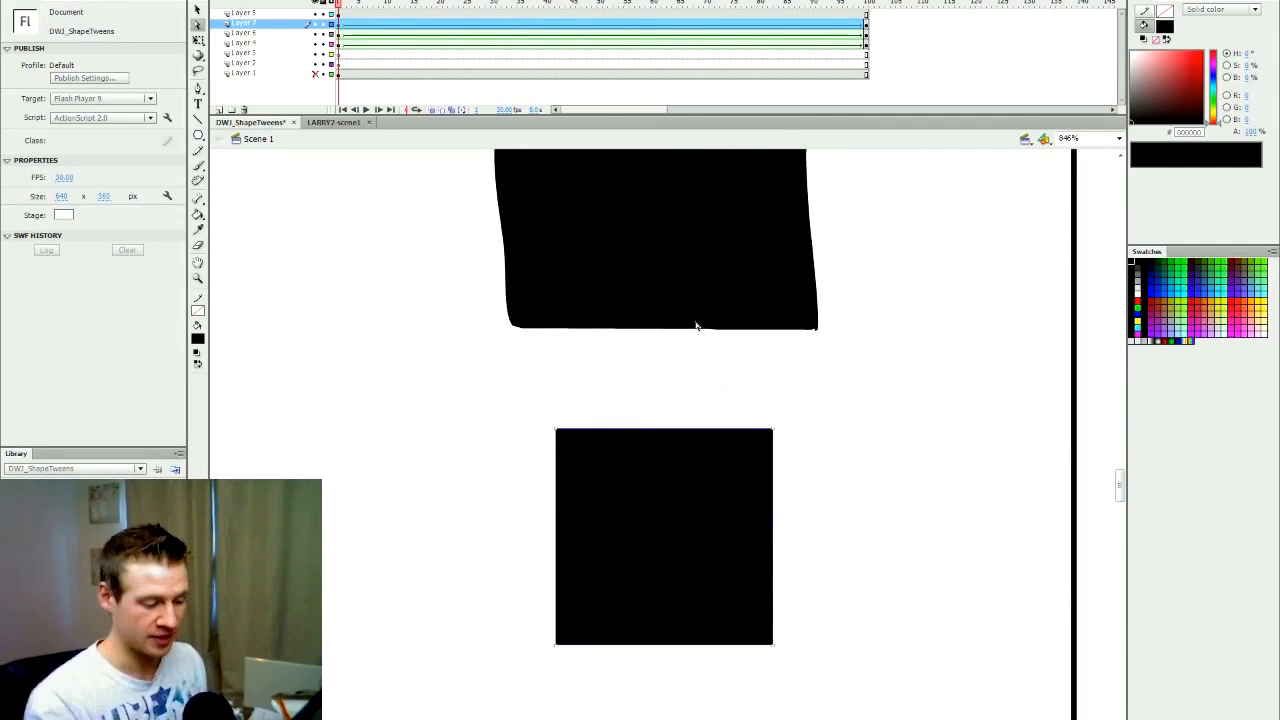
Compare the anchor points of the precise square on frame 1 with those of its star on frame 100
left_click(786, 409)
left_click(1112, 138)
left_click(1095, 158)
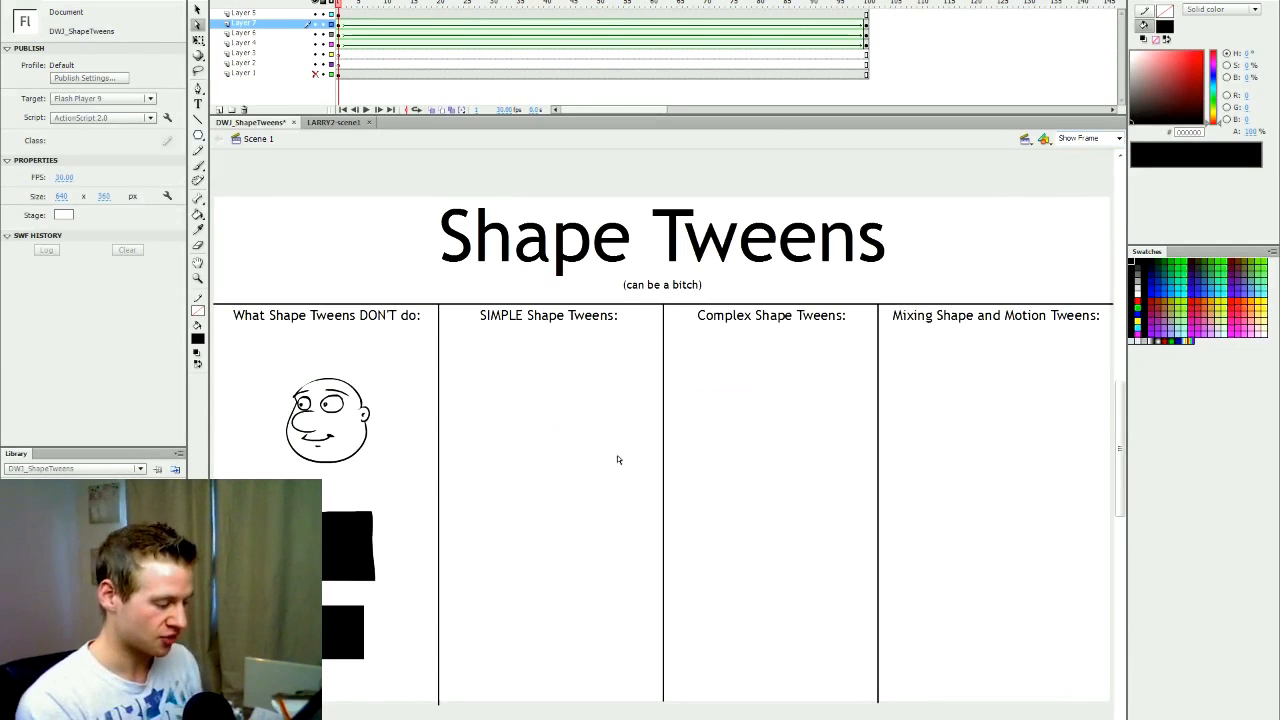
key("z")
left_click(328, 616)
key("q")
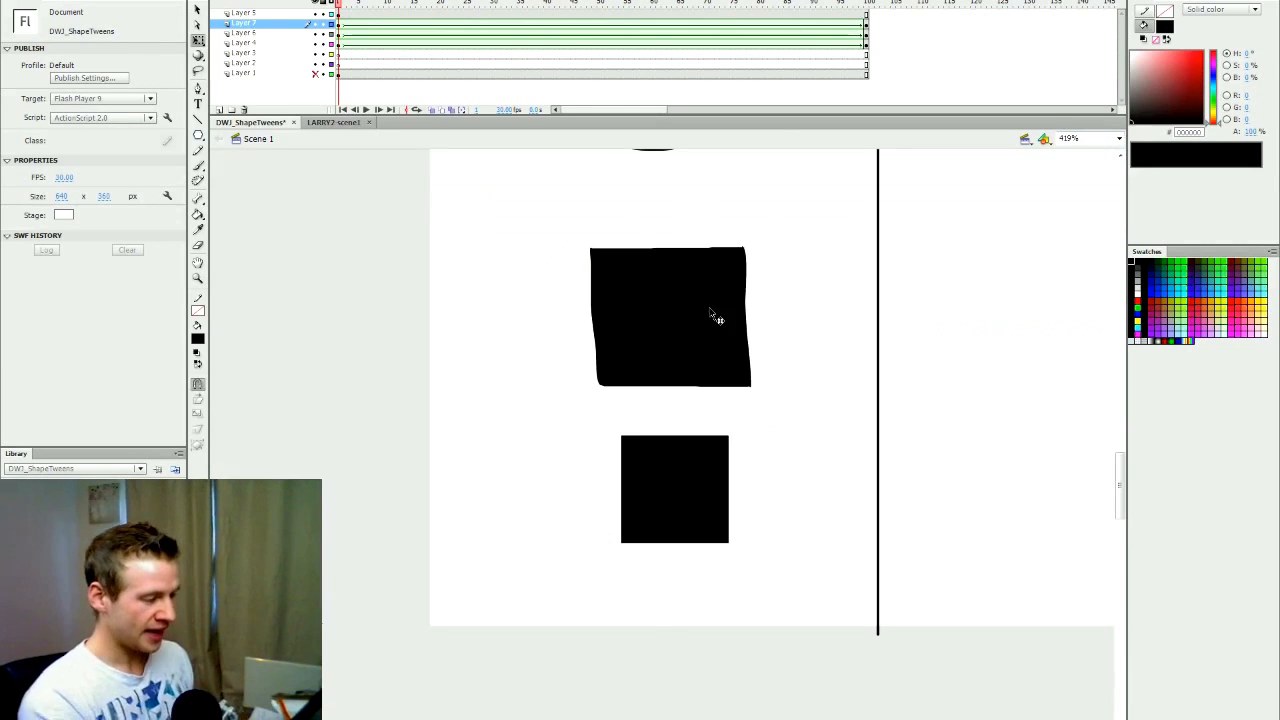
left_click(681, 451)
left_click(668, 392)
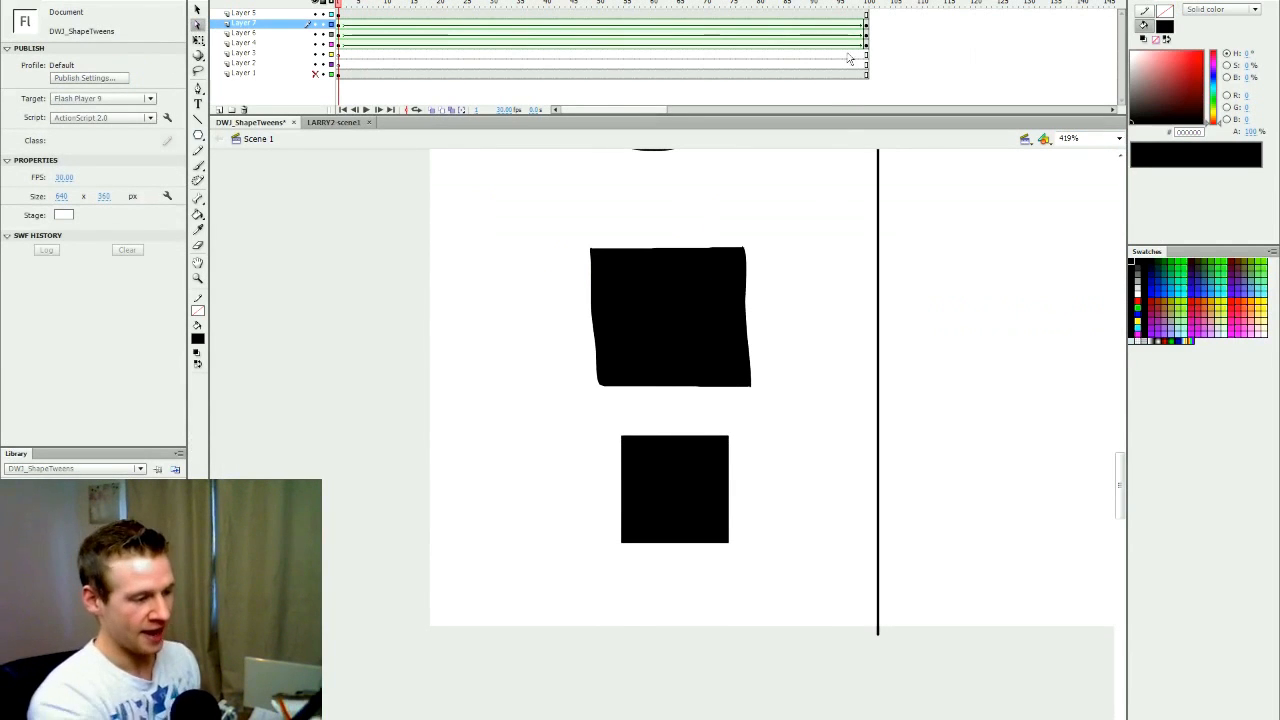
left_click(868, 4)
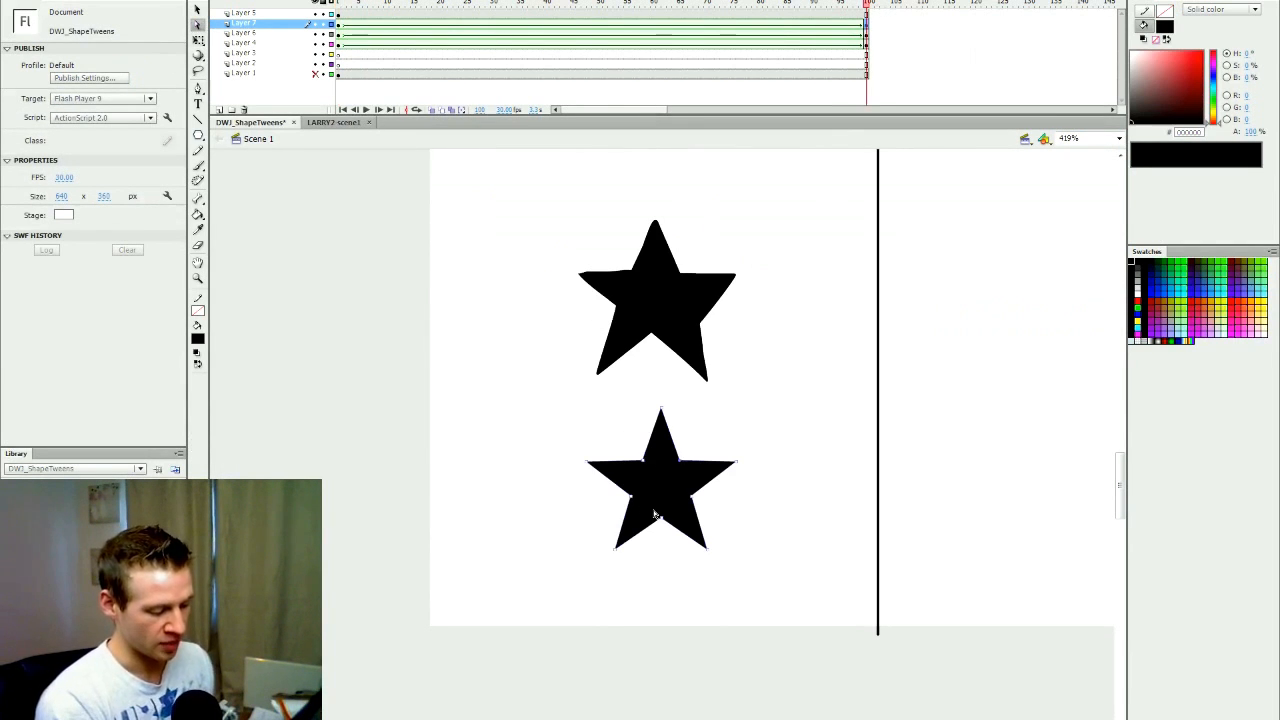
left_click(338, 4)
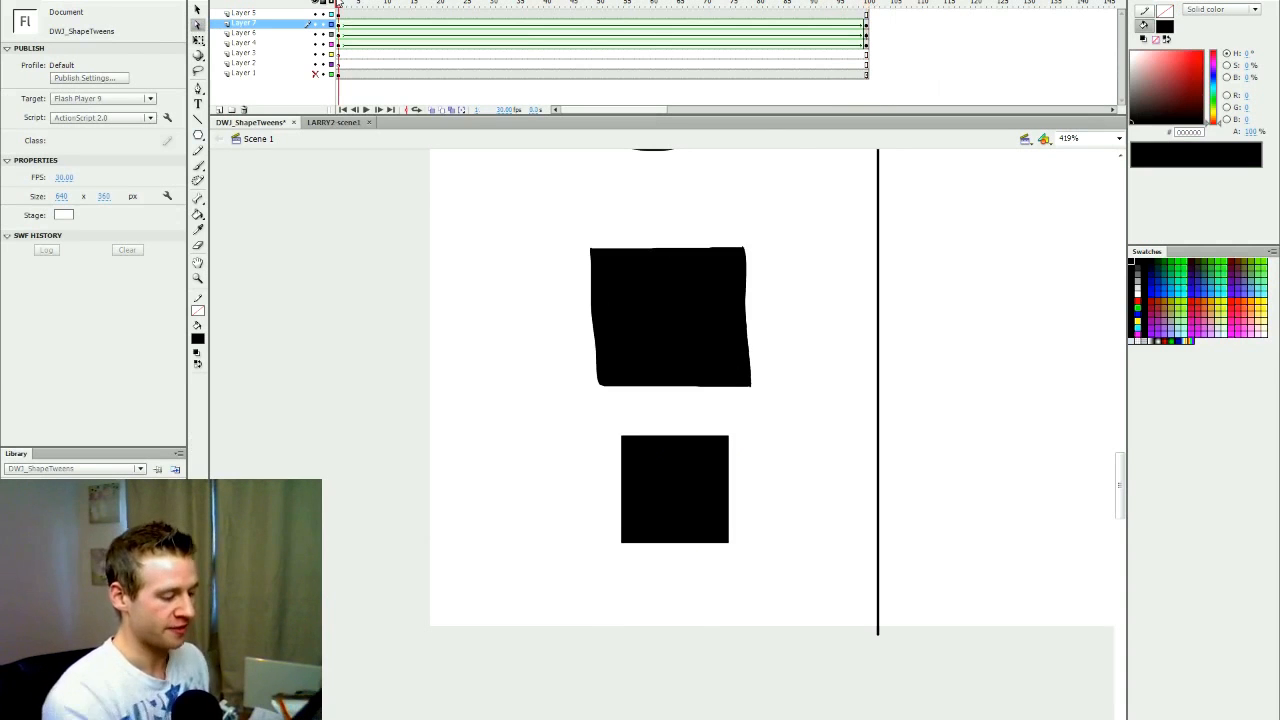
left_click(697, 443)
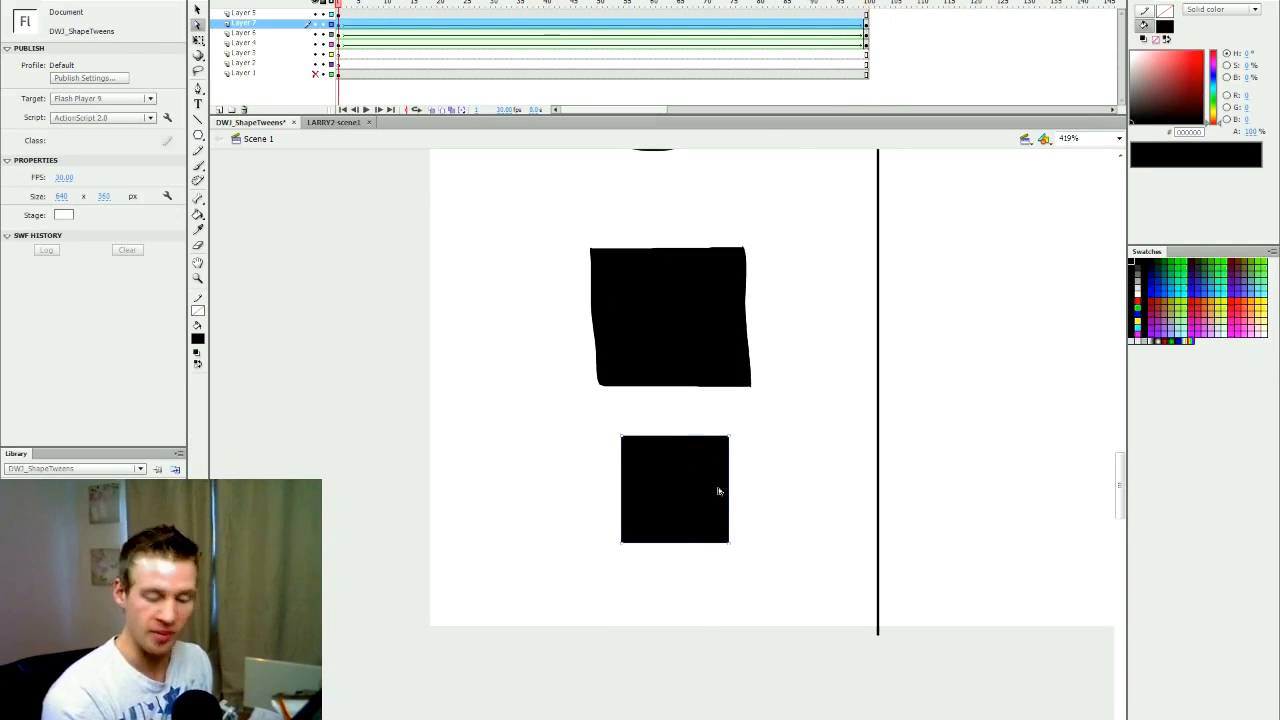
left_click(868, 4)
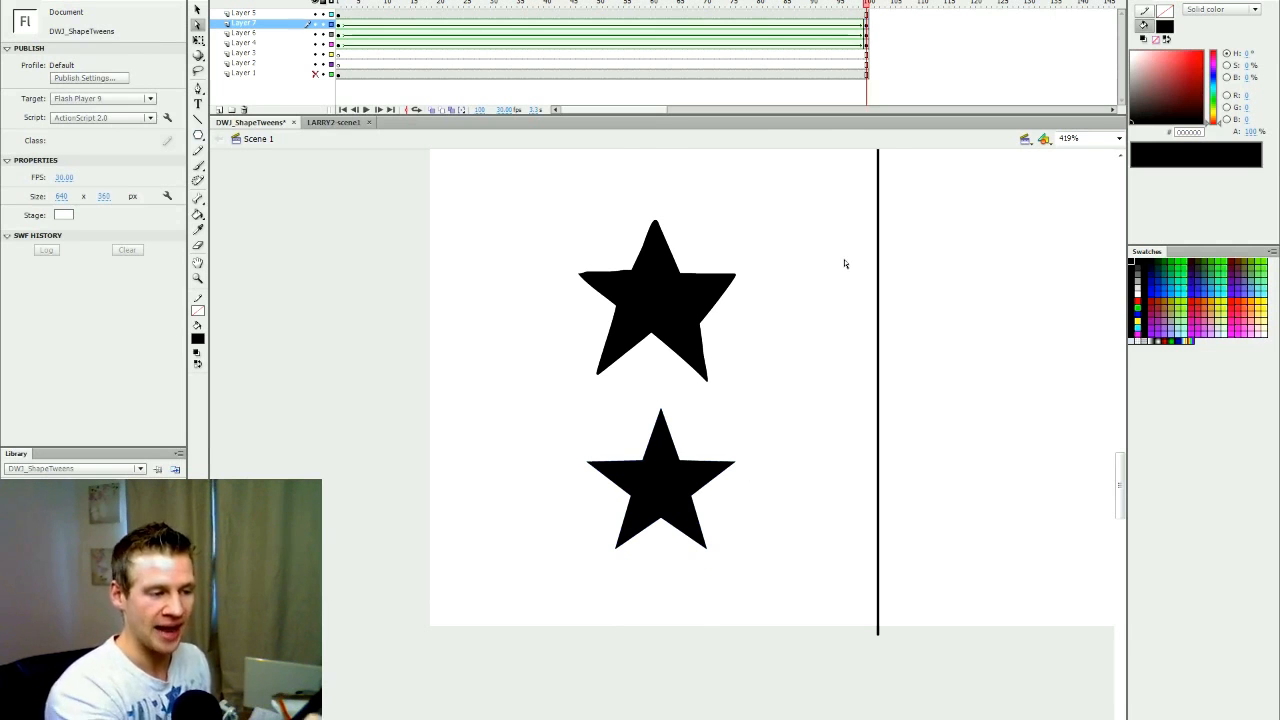
left_click_drag(868, 4, 343, 30)
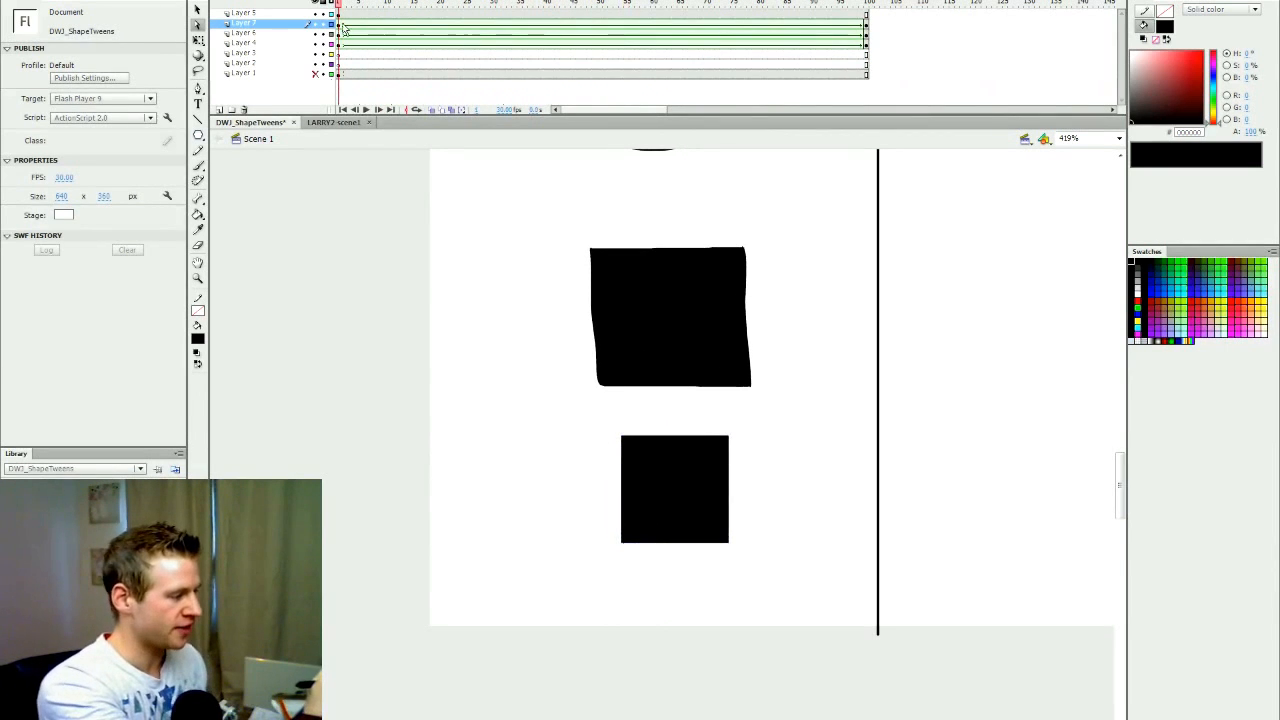
Insert a keyframe at frame 5 of Layer 7 and show the anchor points of the tweened square
left_click(344, 24)
left_click(384, 28)
left_click(357, 25)
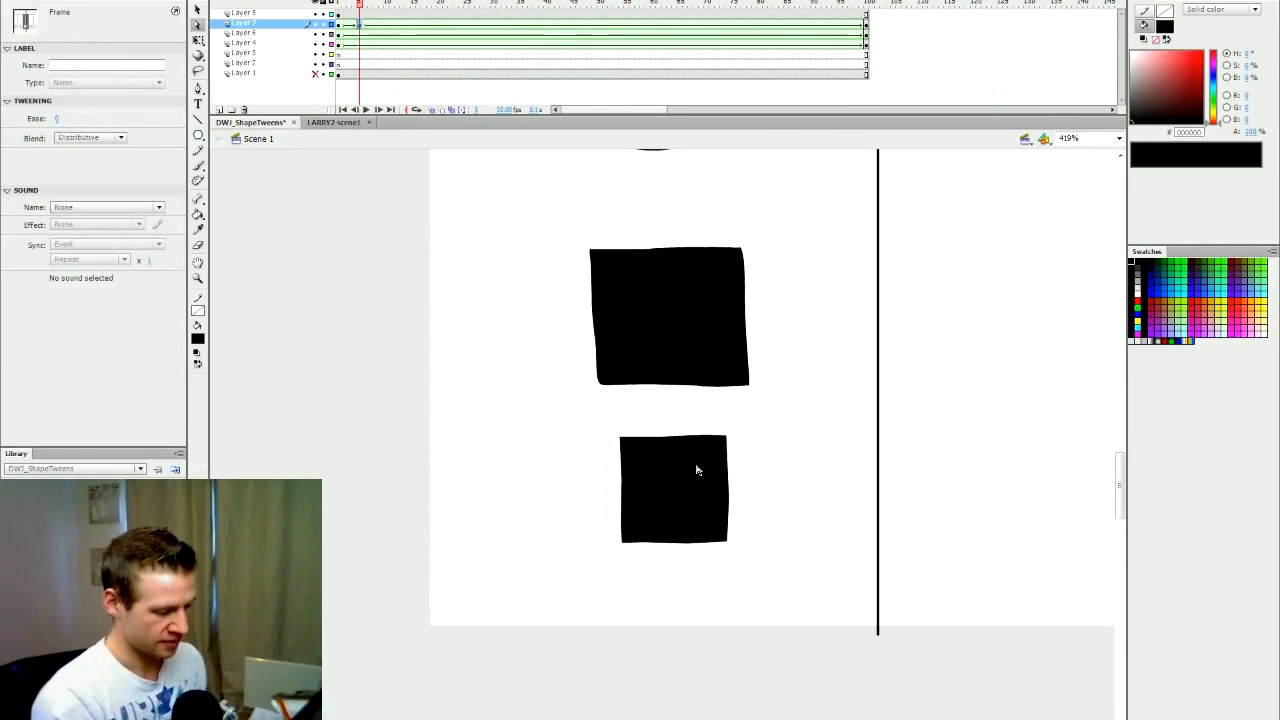
left_click(703, 468)
left_click(712, 444)
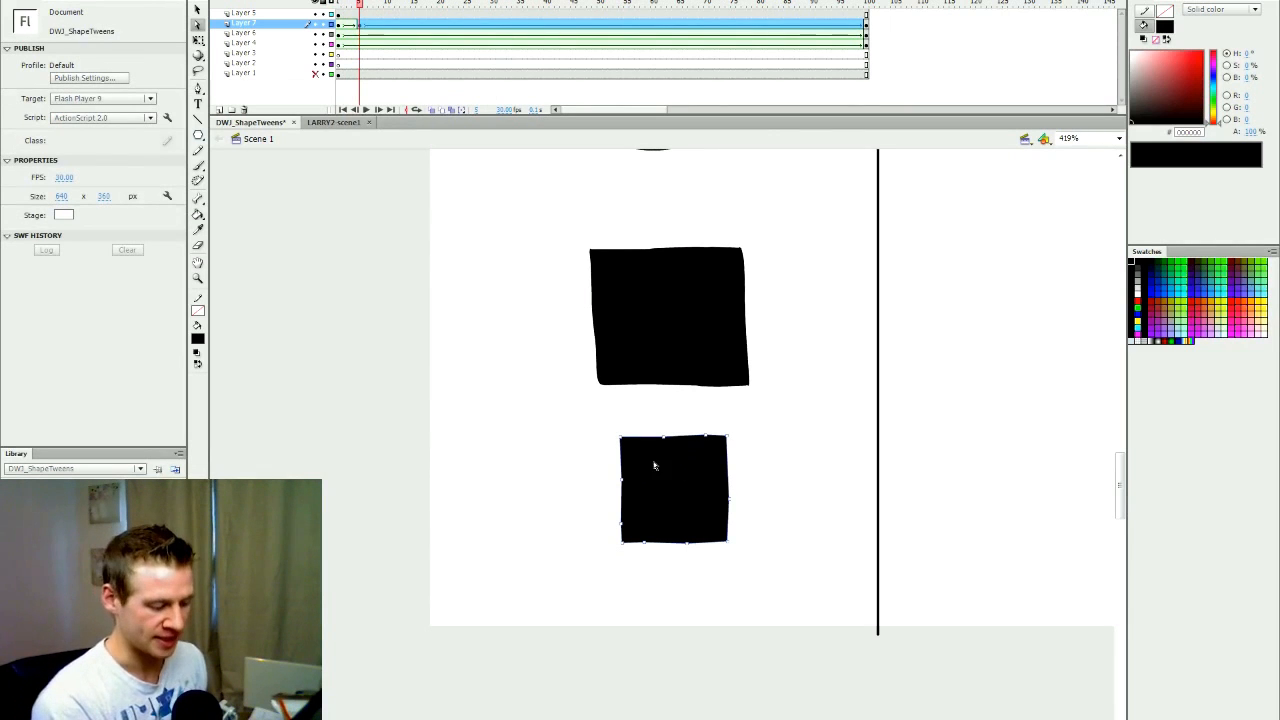
Play the animation through to frame 100 and fit the whole frame in view
left_click(977, 487)
key("Return")
left_click_drag(413, 232, 1116, 385)
mouse_move(1119, 473)
left_mouse_down()
mouse_move(1126, 449)
mouse_move(1125, 472)
left_mouse_up()
left_click(1119, 138)
left_click(1096, 160)
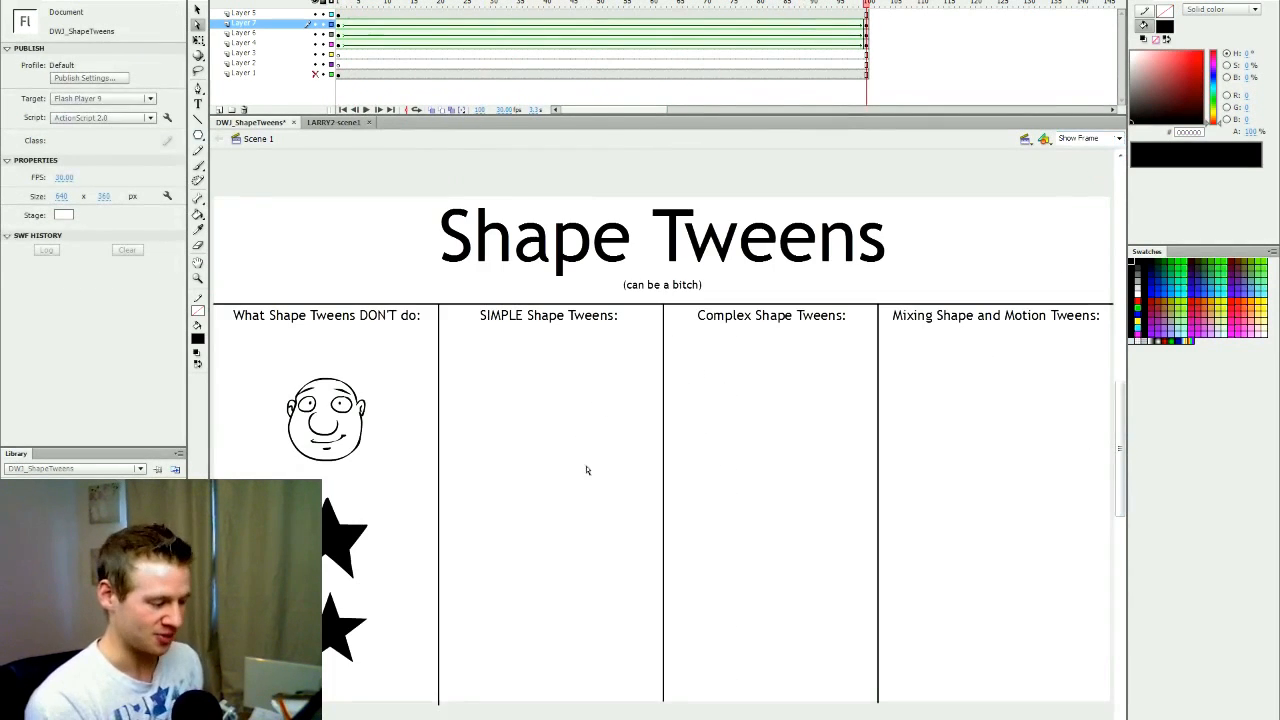
Return the playhead to frame 1 and save the document
key("q")
left_click_drag(349, 8, 338, 74)
key("ctrl+s")
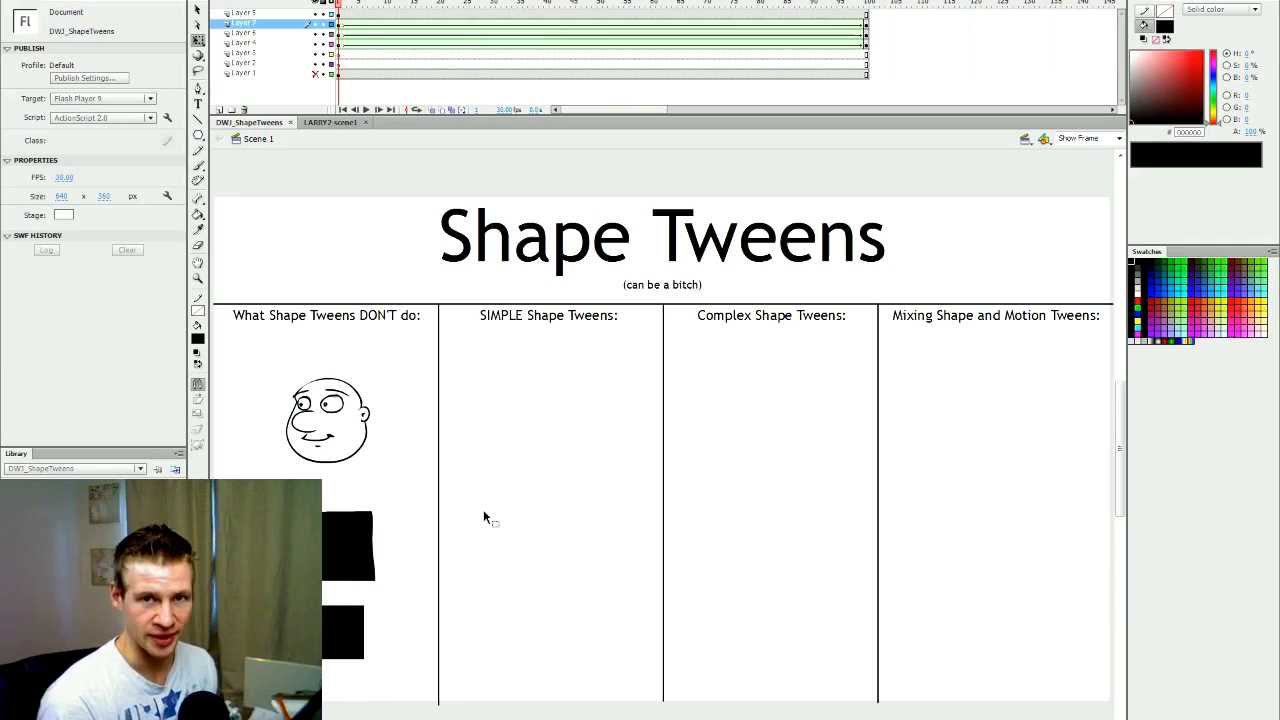
Draw a black, strokeless rectangle about 134 by 96 px on Layer 3 under the SIMPLE Shape Tweens heading
key("z")
left_click(537, 490)
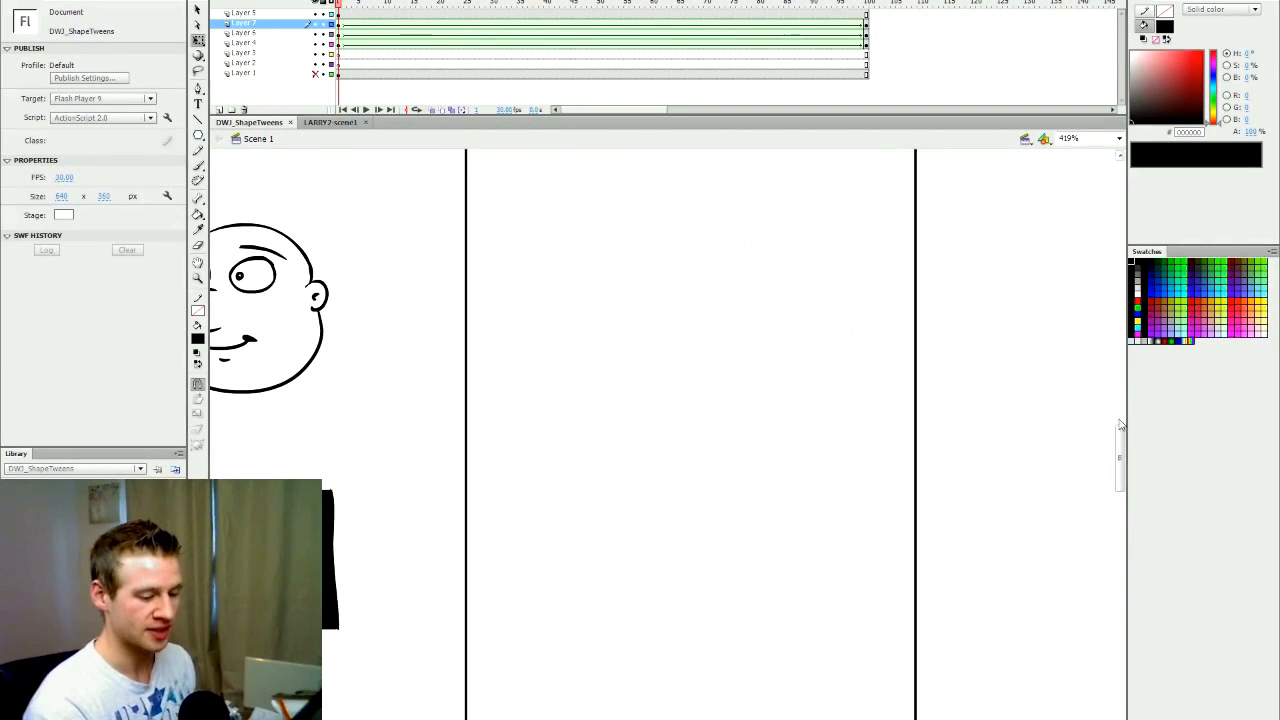
scroll(1120, 425, "up", 3)
left_click(352, 55)
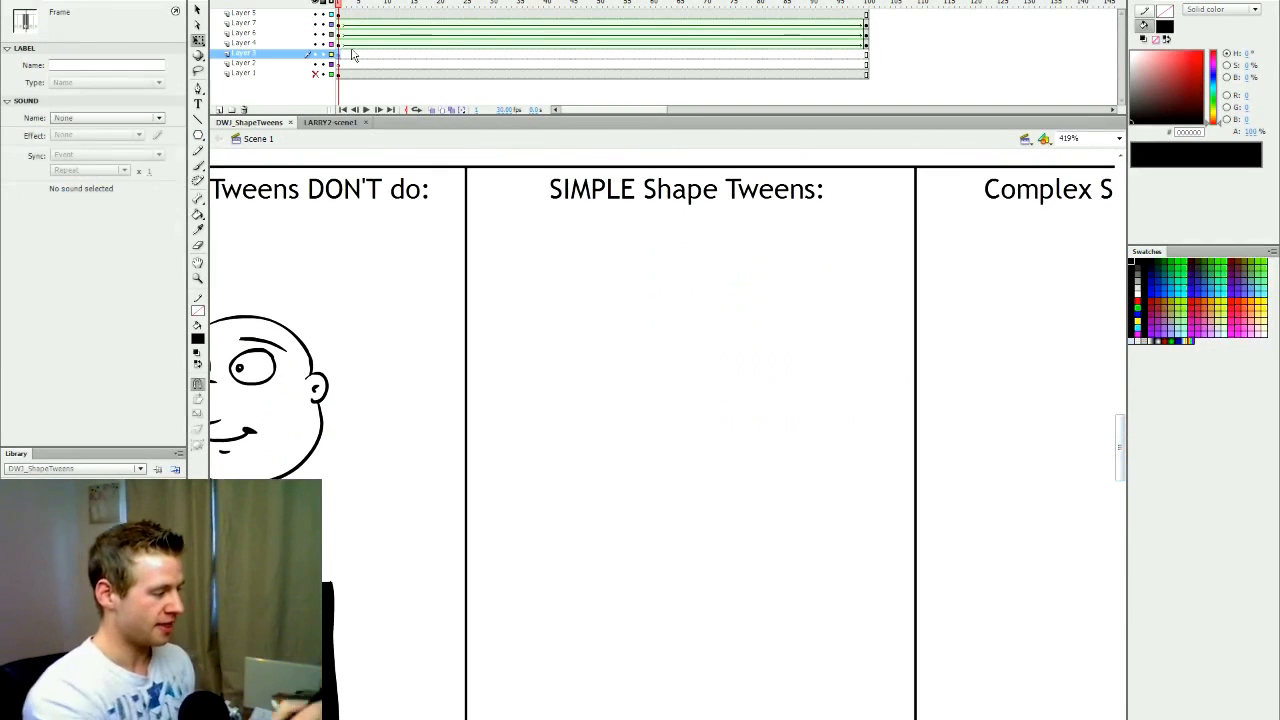
left_click_drag(198, 135, 255, 138)
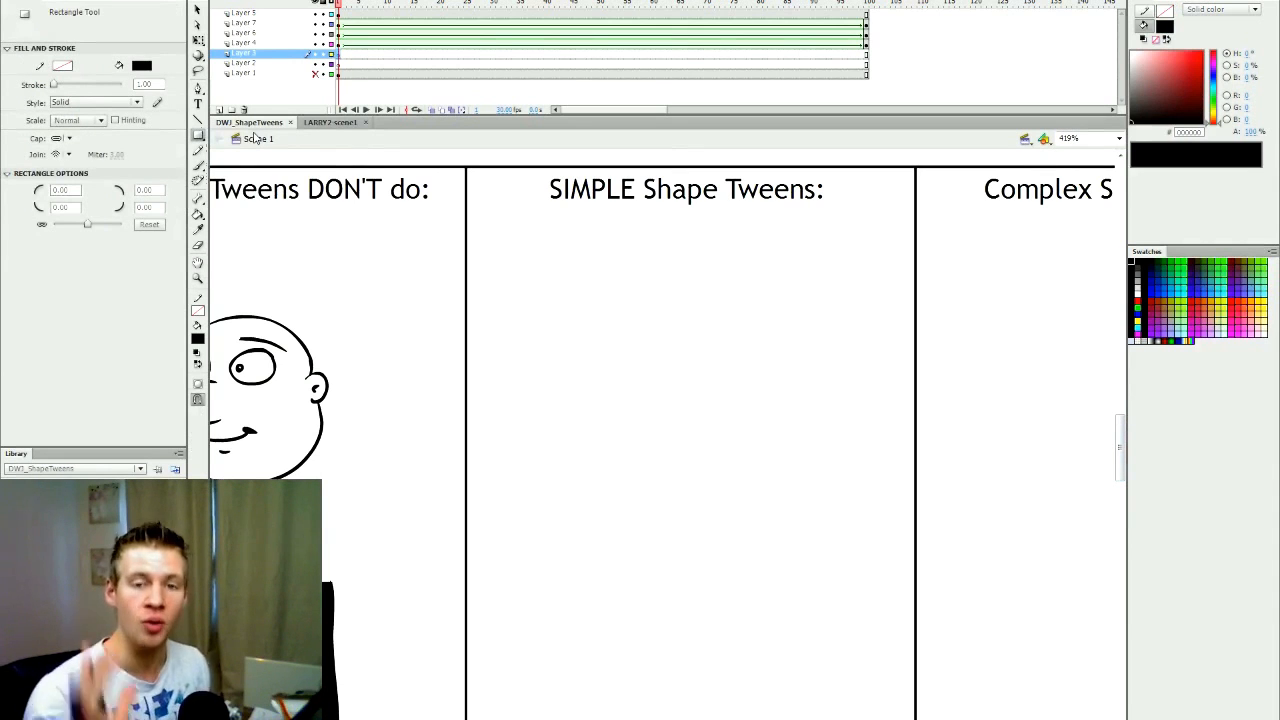
left_click_drag(868, 486, 877, 514)
key("q")
left_click(860, 455)
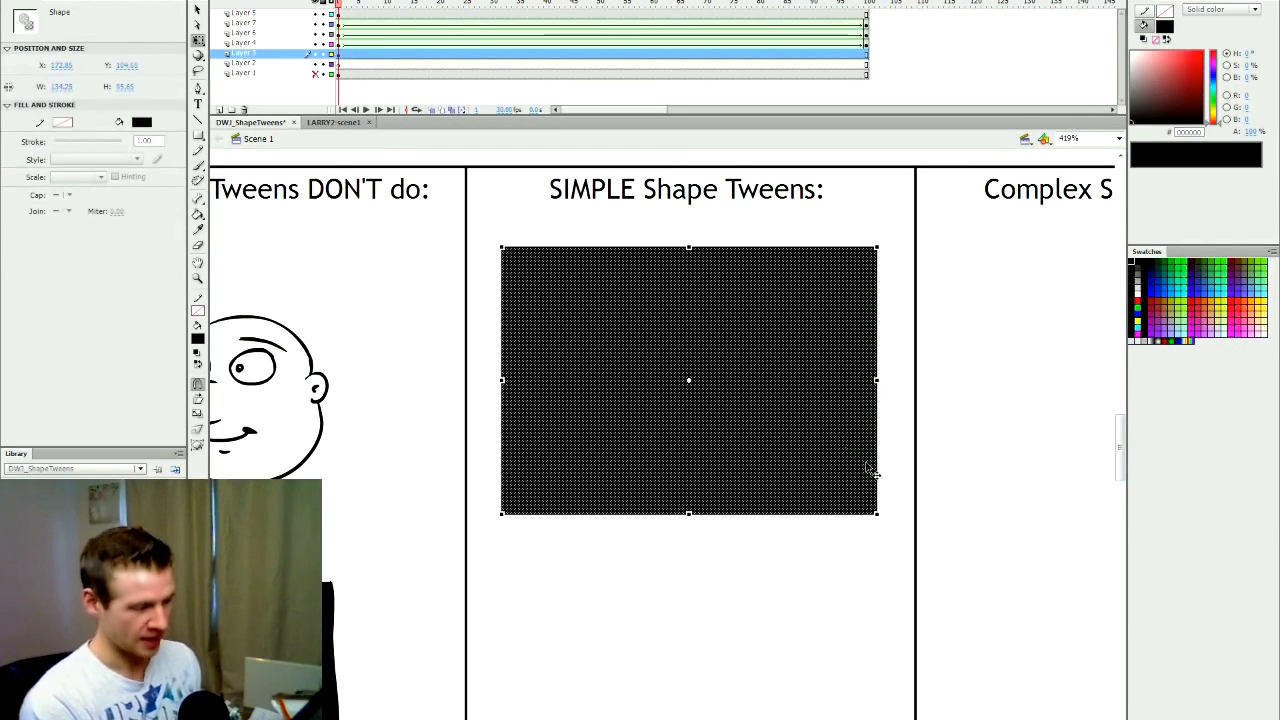
Insert a keyframe at frame 100 of Layer 3 and set the rectangle's fill alpha there to 0%
left_click(863, 53)
key("ctrl+z")
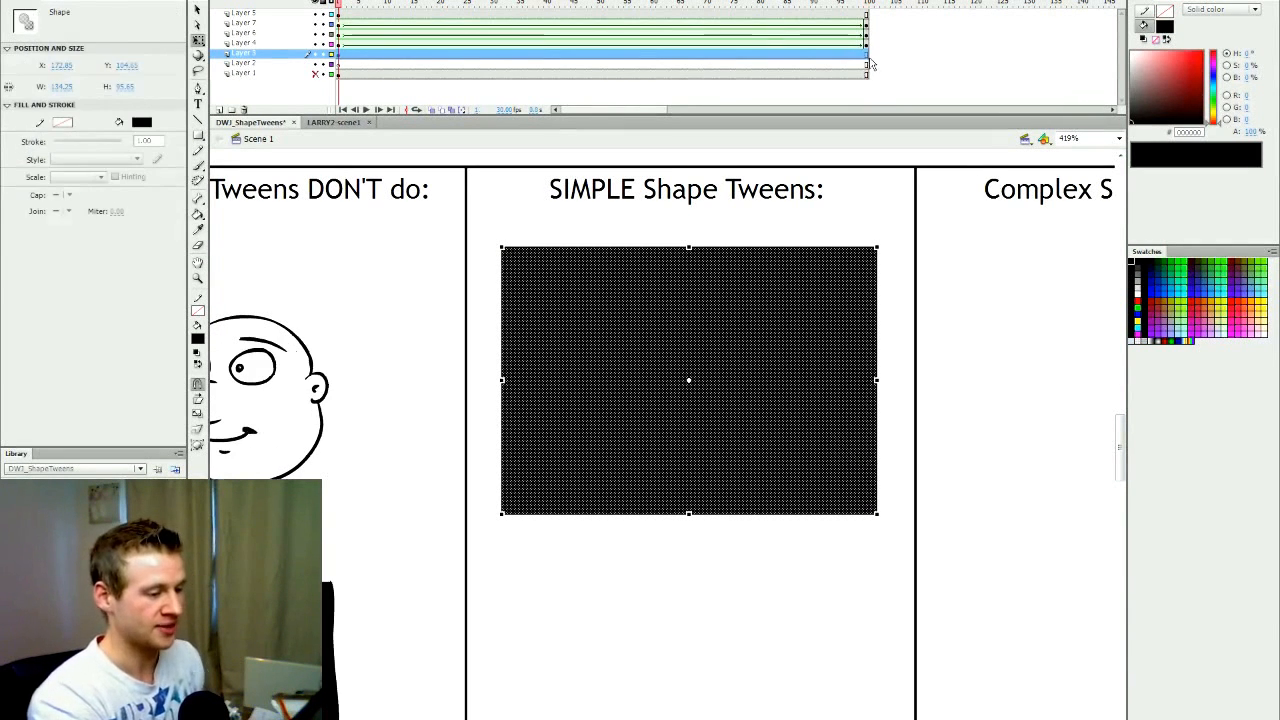
left_click(867, 55)
left_click_drag(1250, 135, 633, 247)
Create a shape tween between the two rectangle keyframes on Layer 3 and play it from frame 1
left_click_drag(862, 5, 338, 8)
right_click(539, 54)
left_click(657, 77)
key("Return")
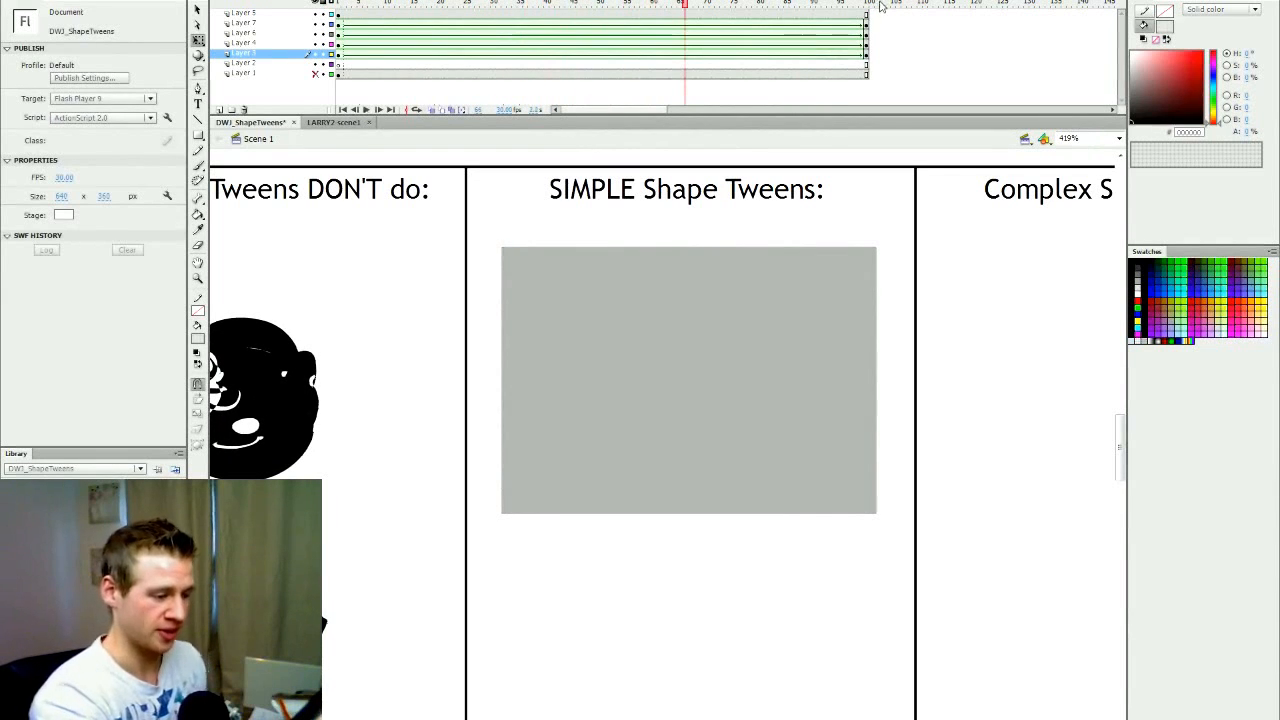
Change the rectangle's fill on frame 100 to opaque red (FF0000) and play the tween from frame 1
left_click(866, 55)
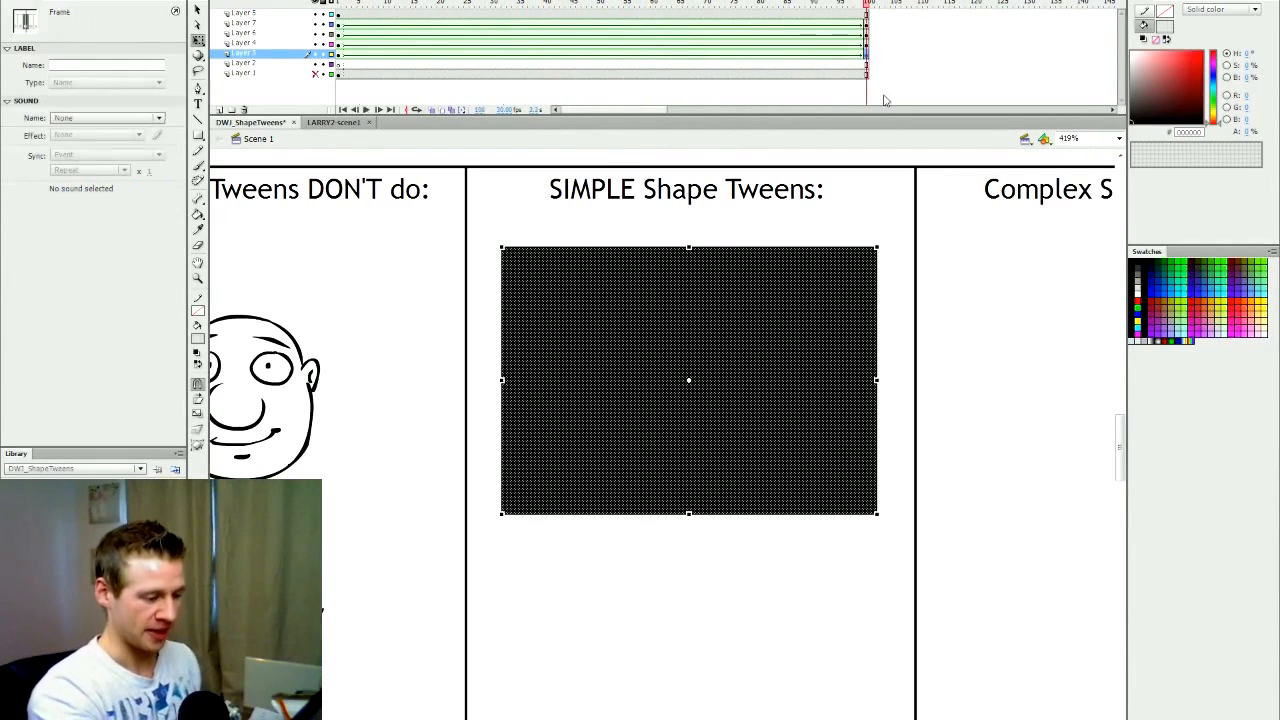
left_click(1131, 305)
left_click_drag(1196, 92, 1204, 51)
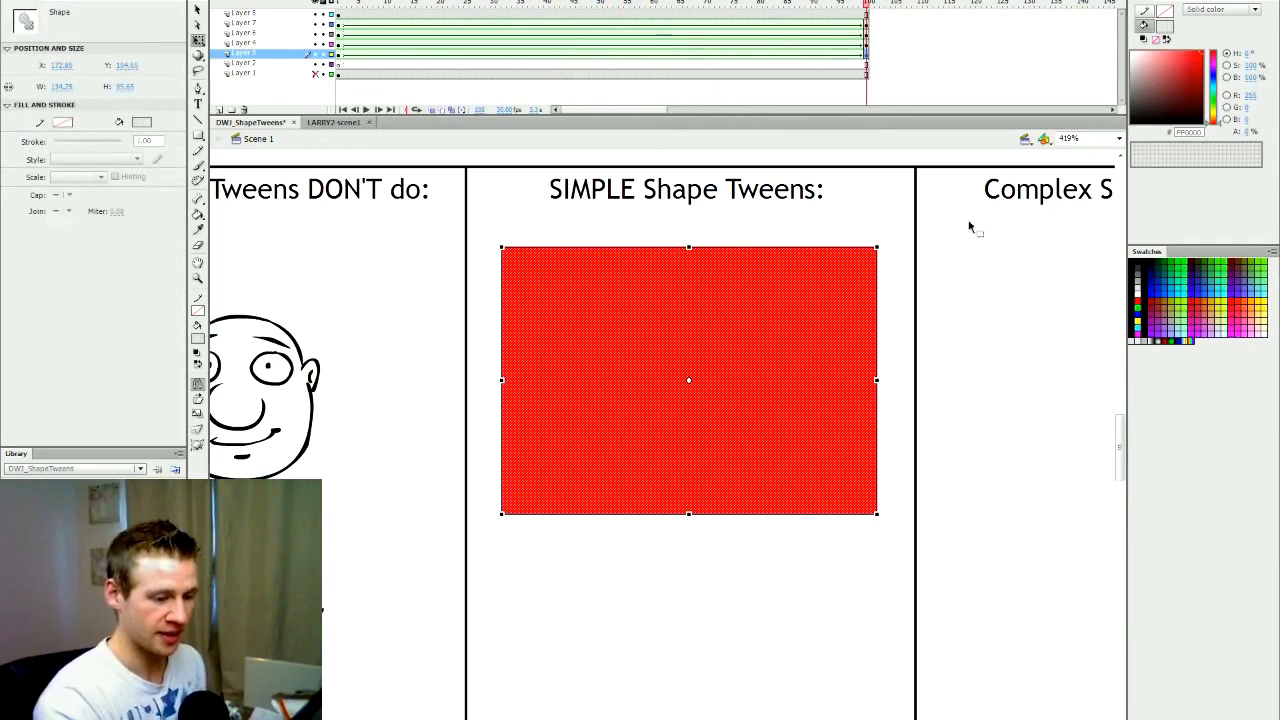
left_click_drag(866, 4, 308, 198)
key("Return")
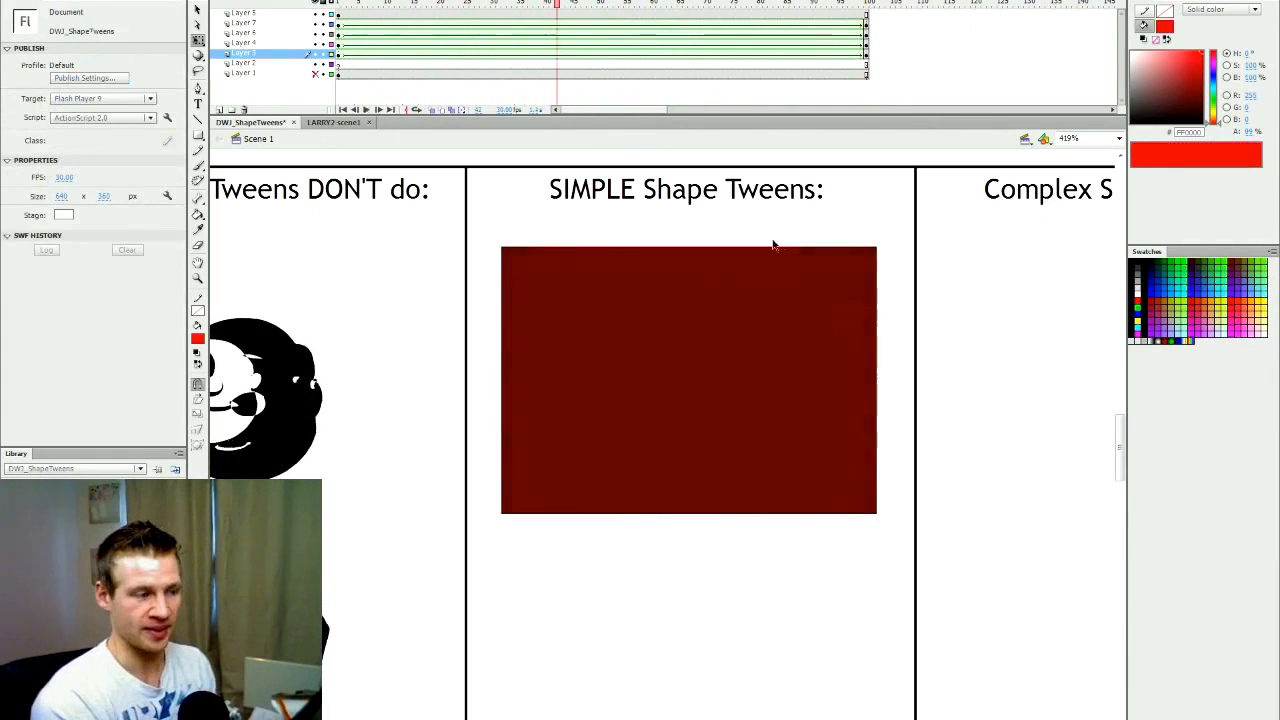
Set the rectangle's fill on frame 1 to blue with hue 234°, saturation 100% and brightness 72%, and preview the colour tween
left_click(729, 364)
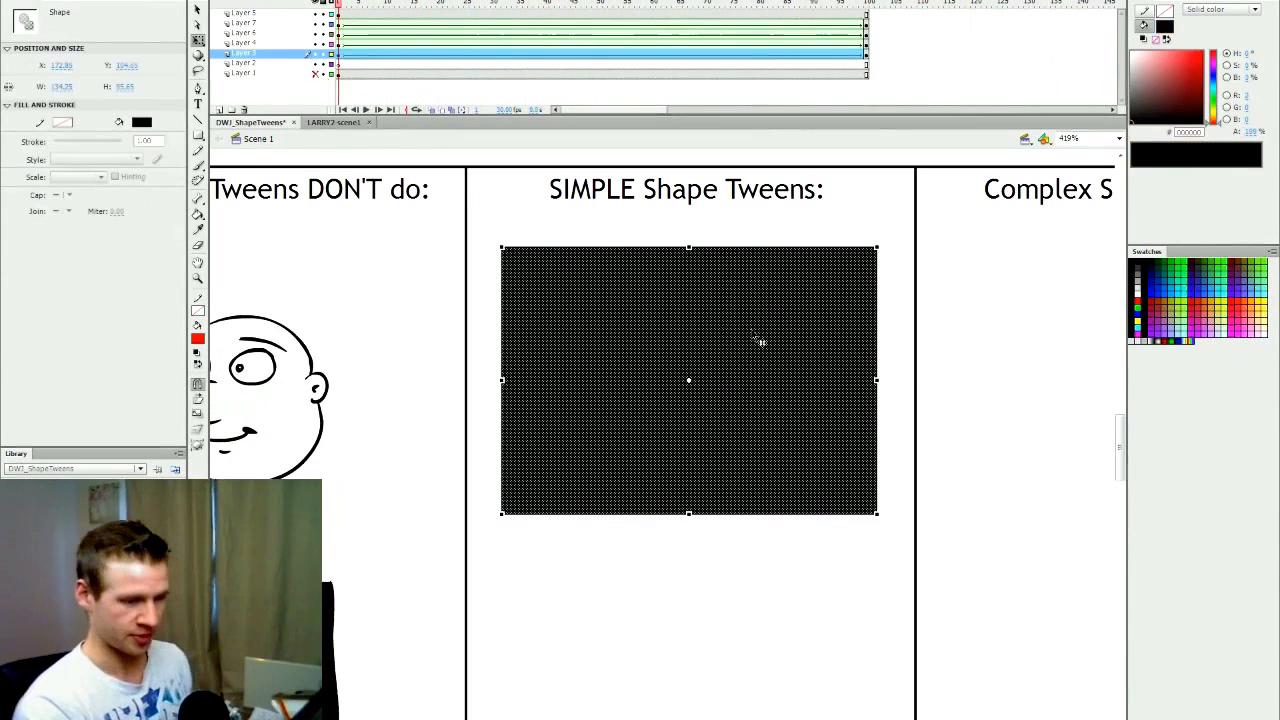
left_click_drag(574, 5, 325, 130)
left_click(715, 310)
left_click_drag(1213, 87, 1204, 76)
left_click(894, 219)
left_click_drag(340, 5, 340, 60)
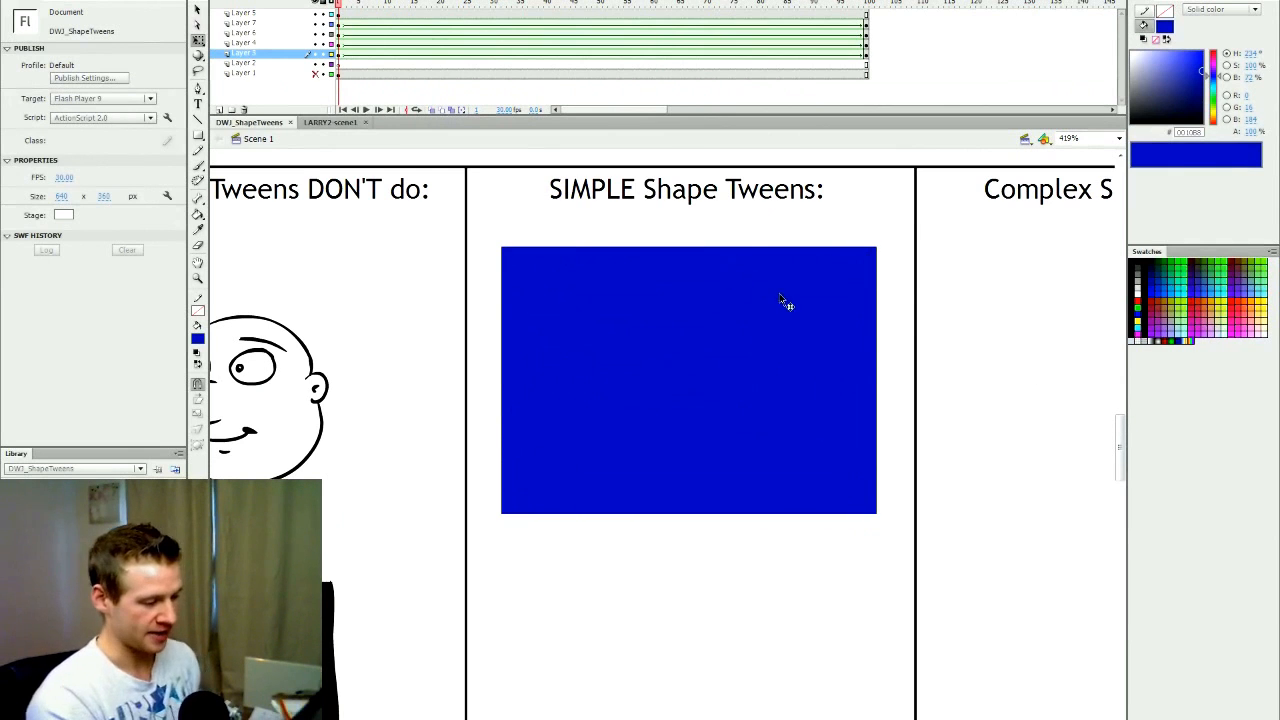
Compare the outline of the blue rectangle on frame 1 with the red one on frame 100 and scrub through the tween
left_click(858, 296)
left_click(880, 275)
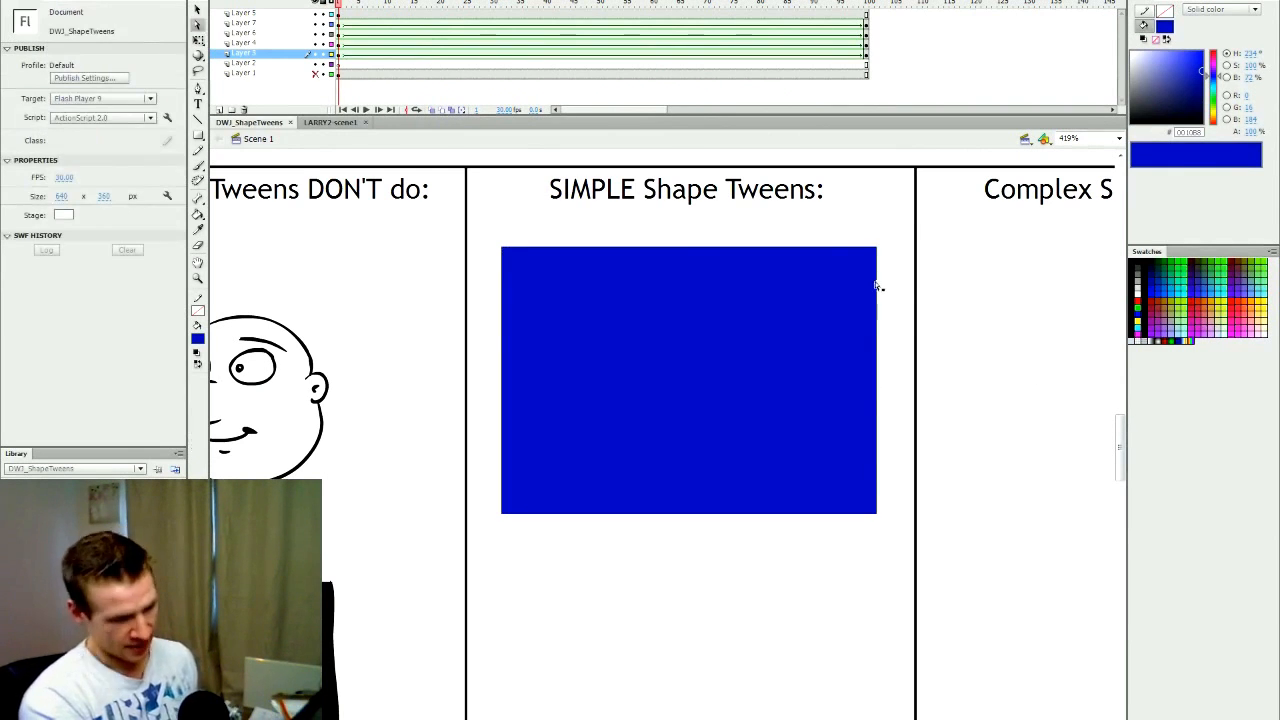
left_click(878, 5)
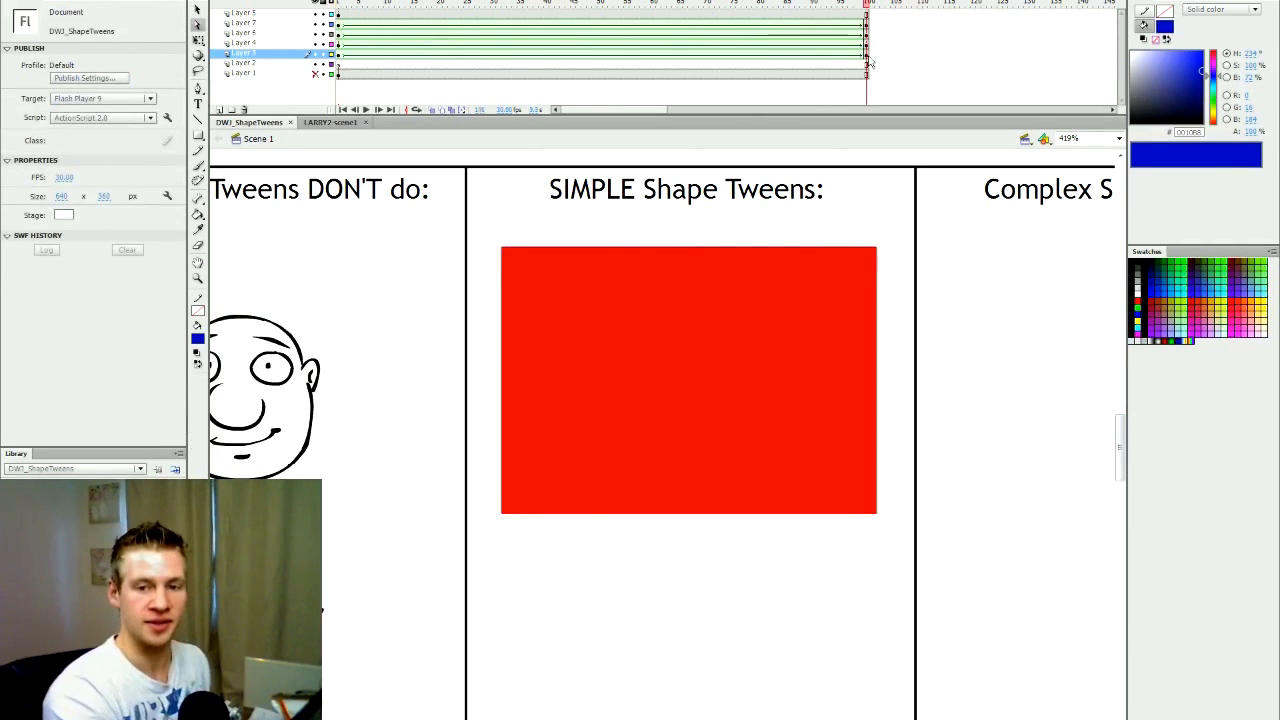
left_click(340, 5)
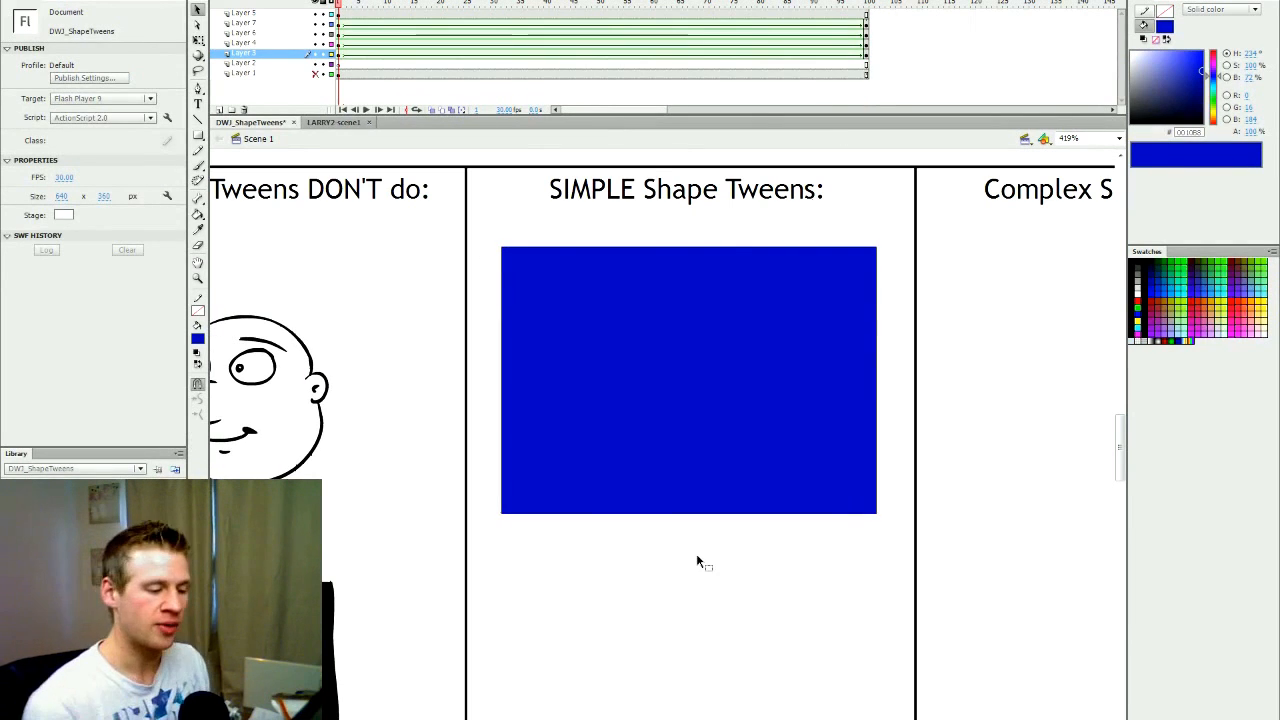
scroll(745, 540, "up", 1)
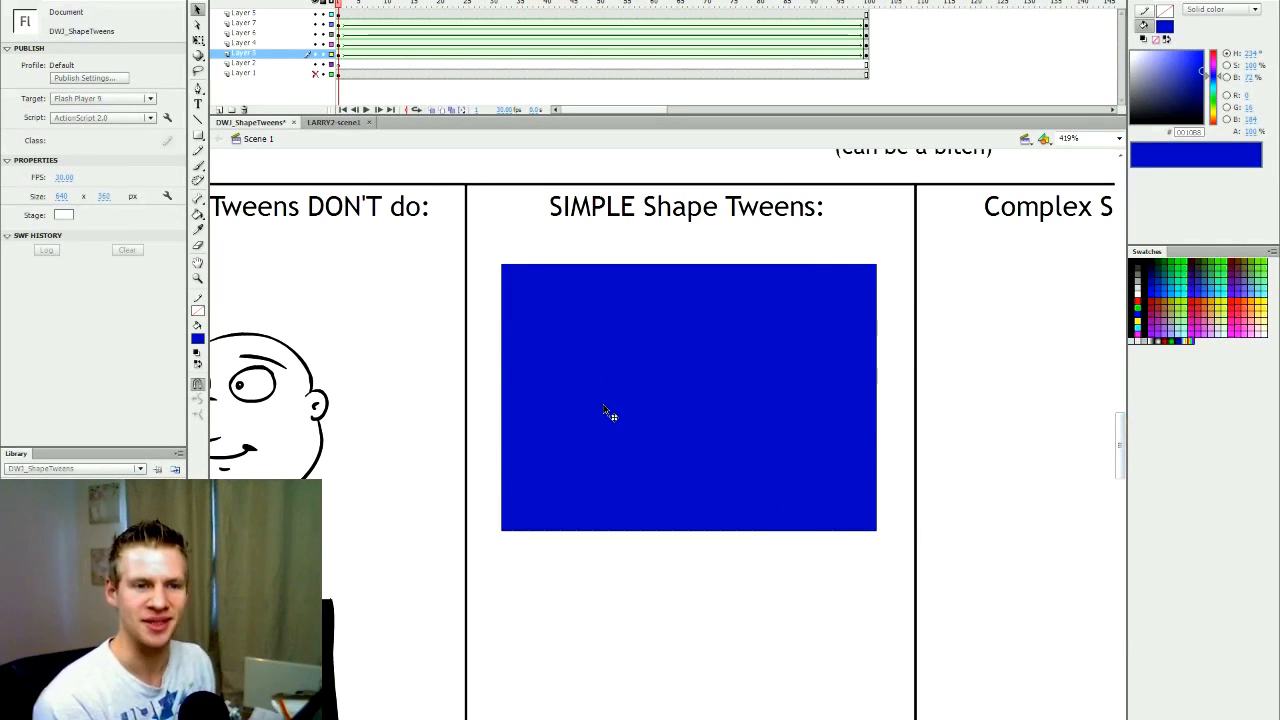
left_click(677, 406)
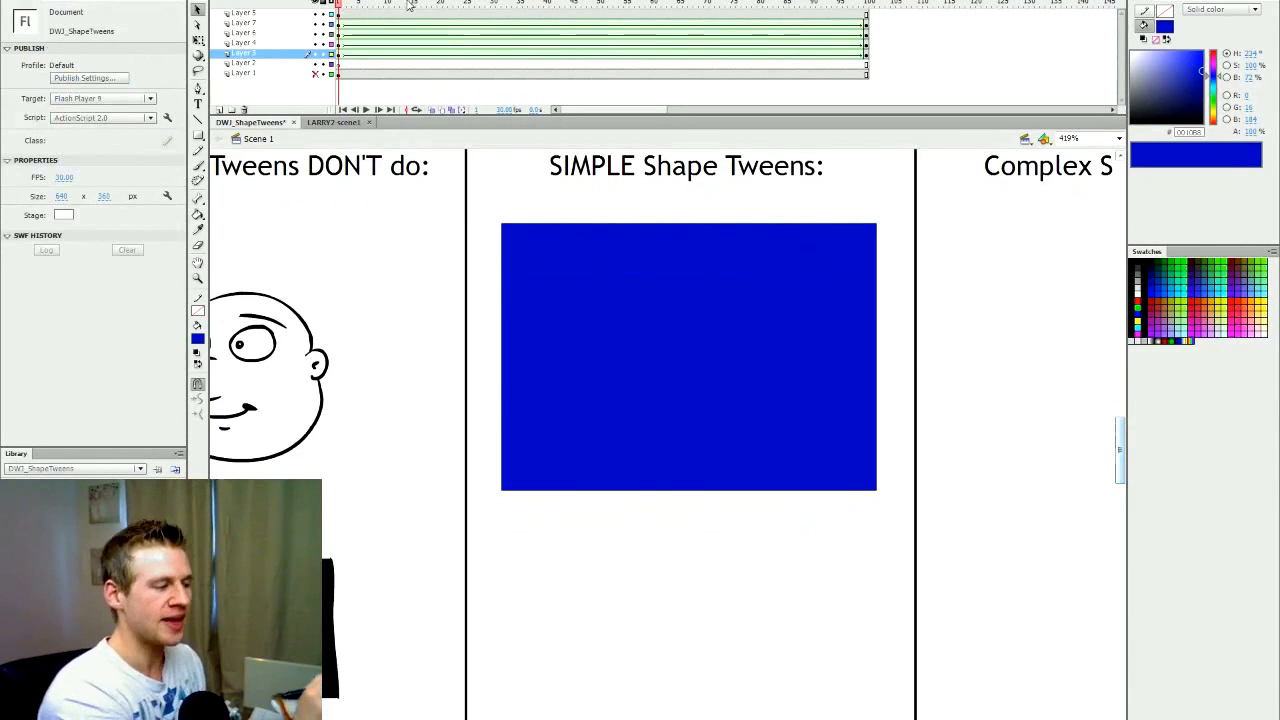
left_click_drag(410, 5, 305, 468)
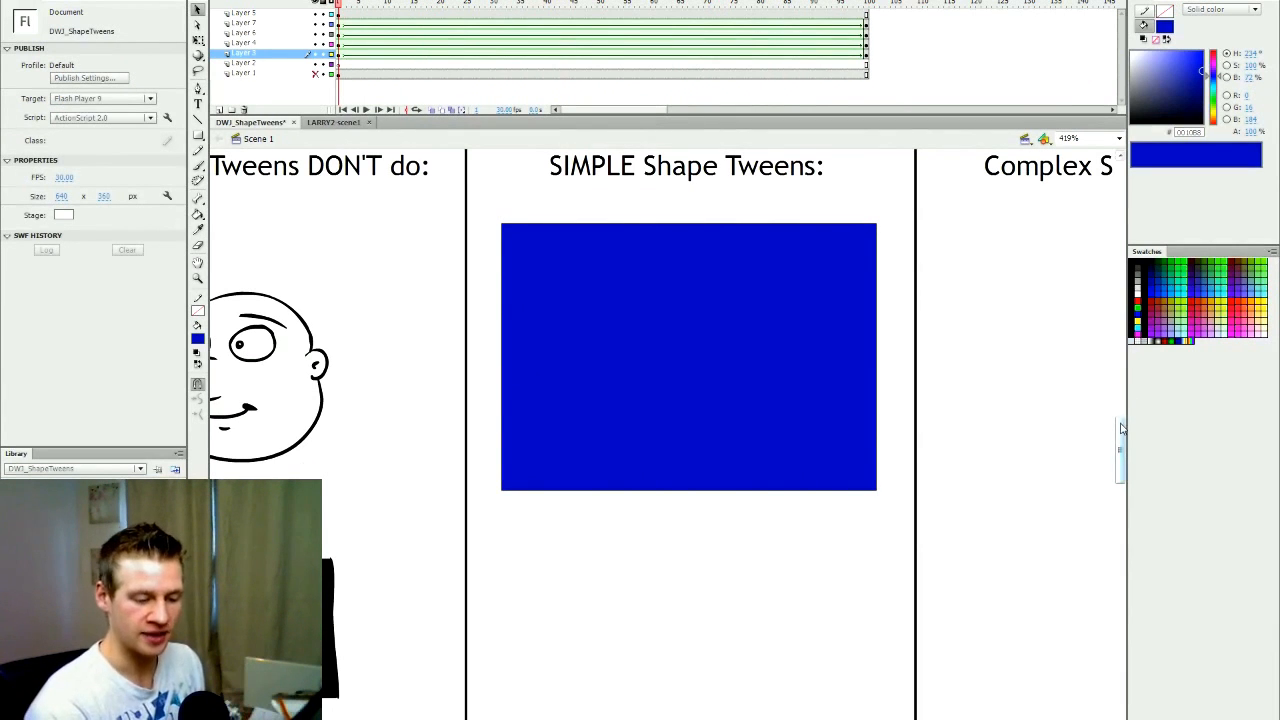
Add a layer above Layer 3 and draw a circle about 79 px wide with a white-to-black radial gradient over the blue rectangle
scroll(1121, 430, "down", 2)
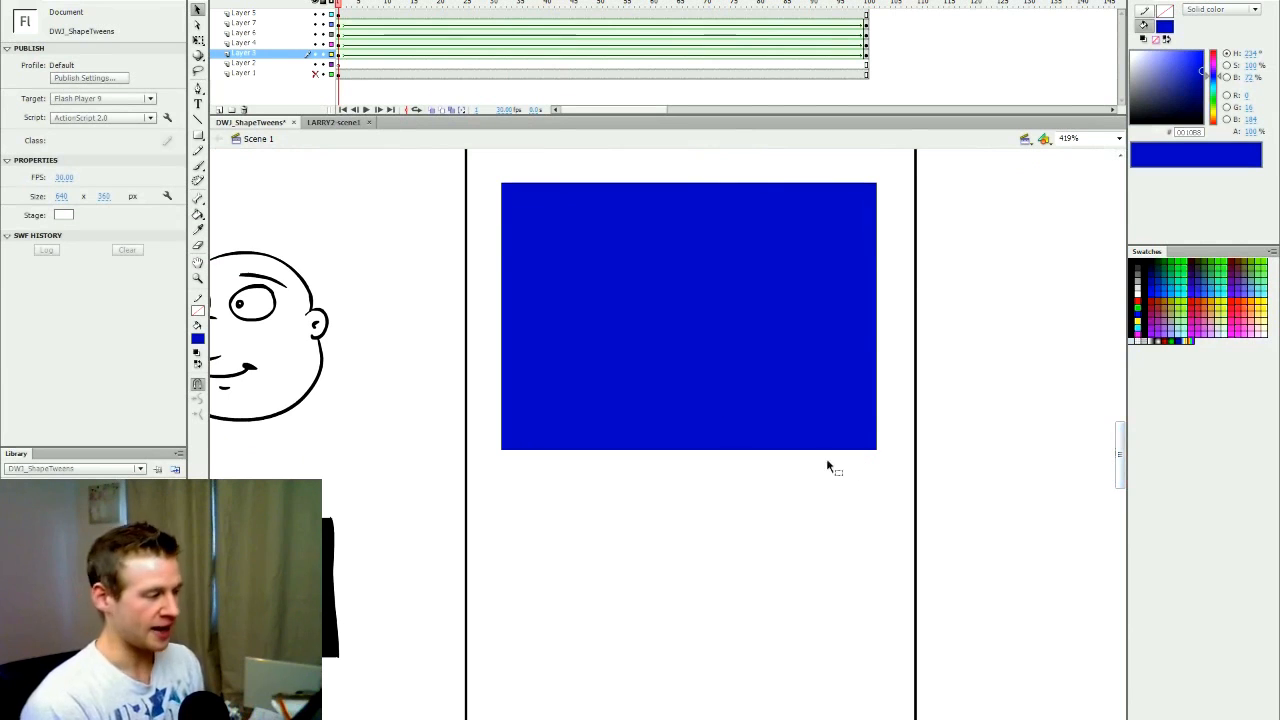
left_click(218, 109)
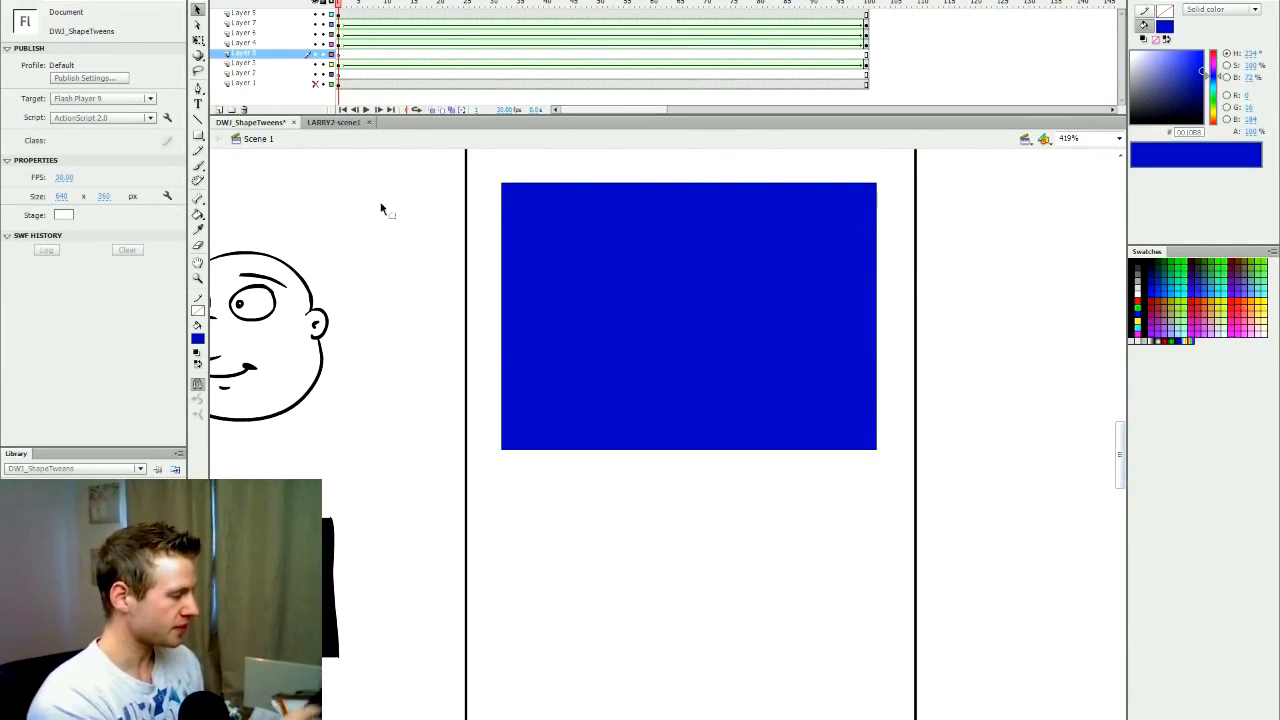
left_click(198, 135)
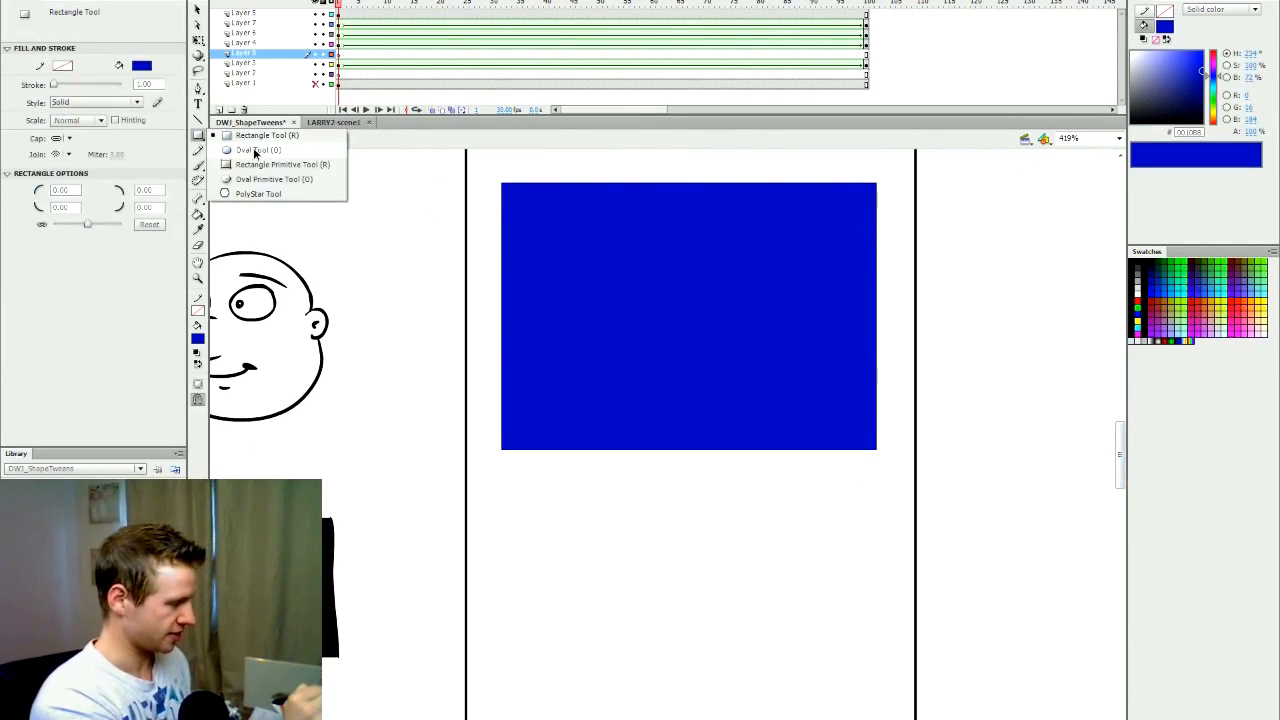
left_click(255, 150)
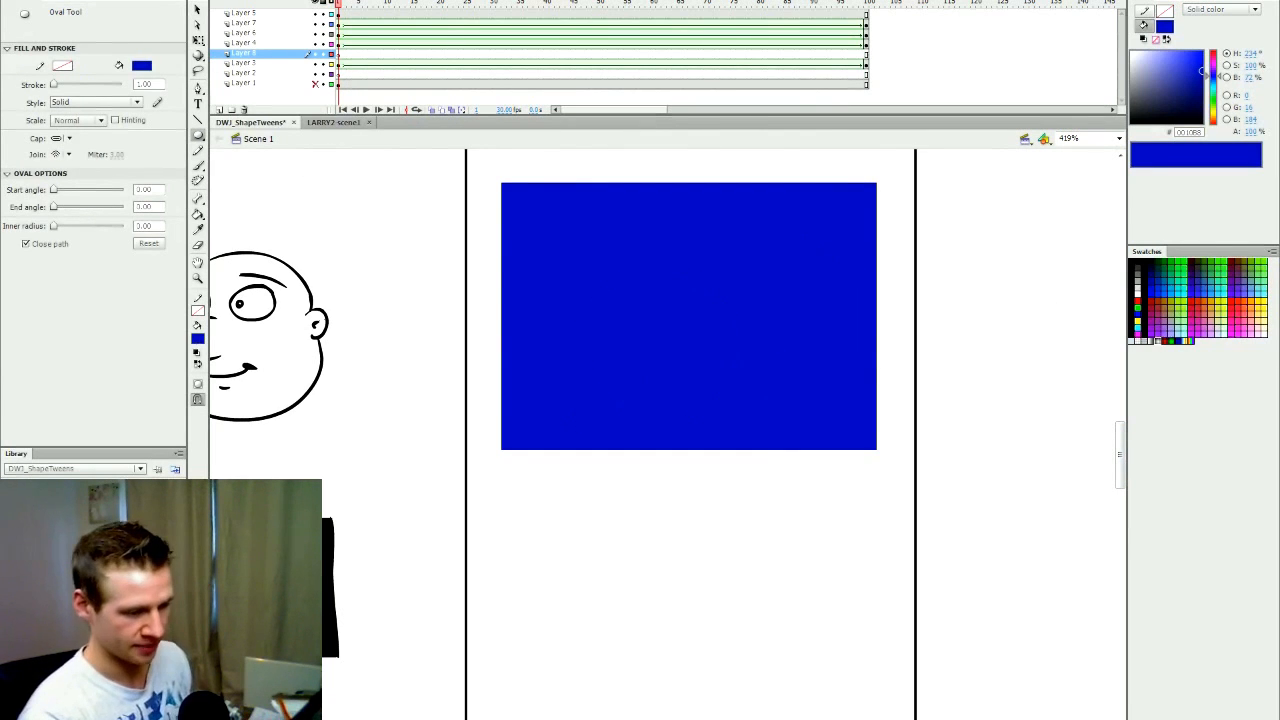
left_click(1164, 27)
left_click(1175, 105)
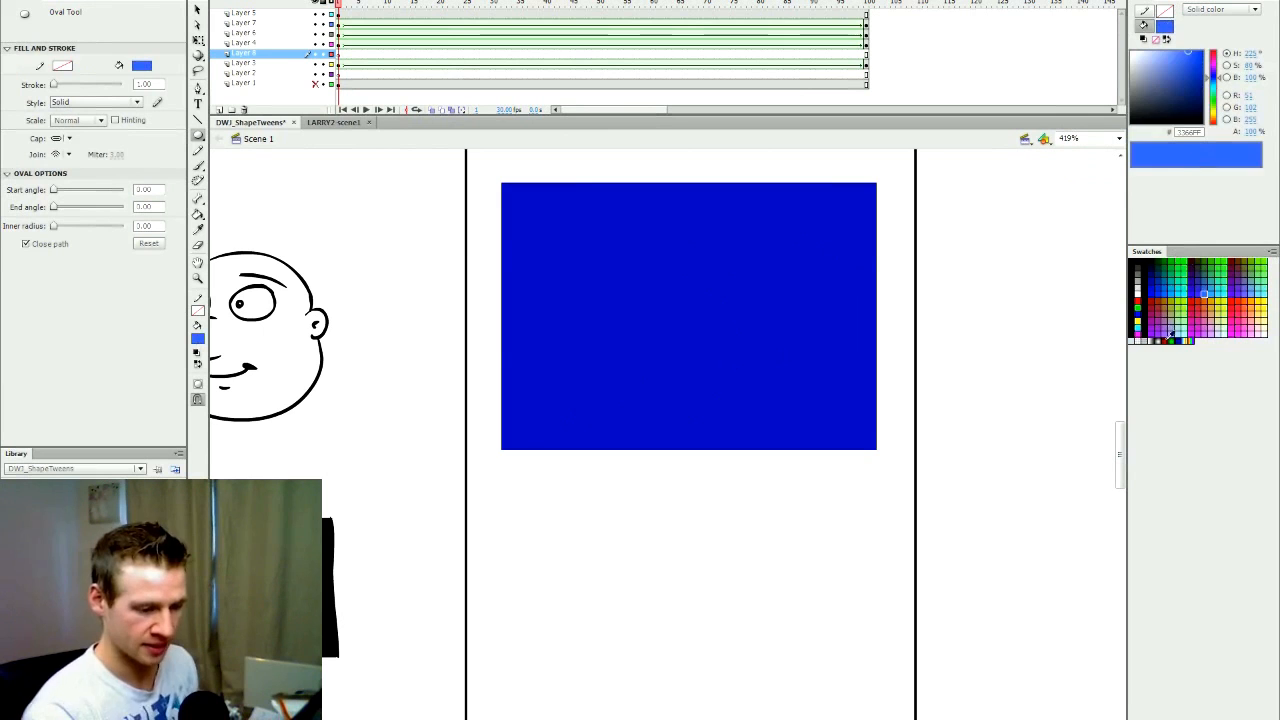
left_click(1158, 341)
left_click_drag(576, 418, 797, 197)
Change the outer colour of the circle's radial gradient to white with 0% alpha, making a soft glow
key("q")
left_click(752, 340)
left_click_drag(748, 359, 752, 368)
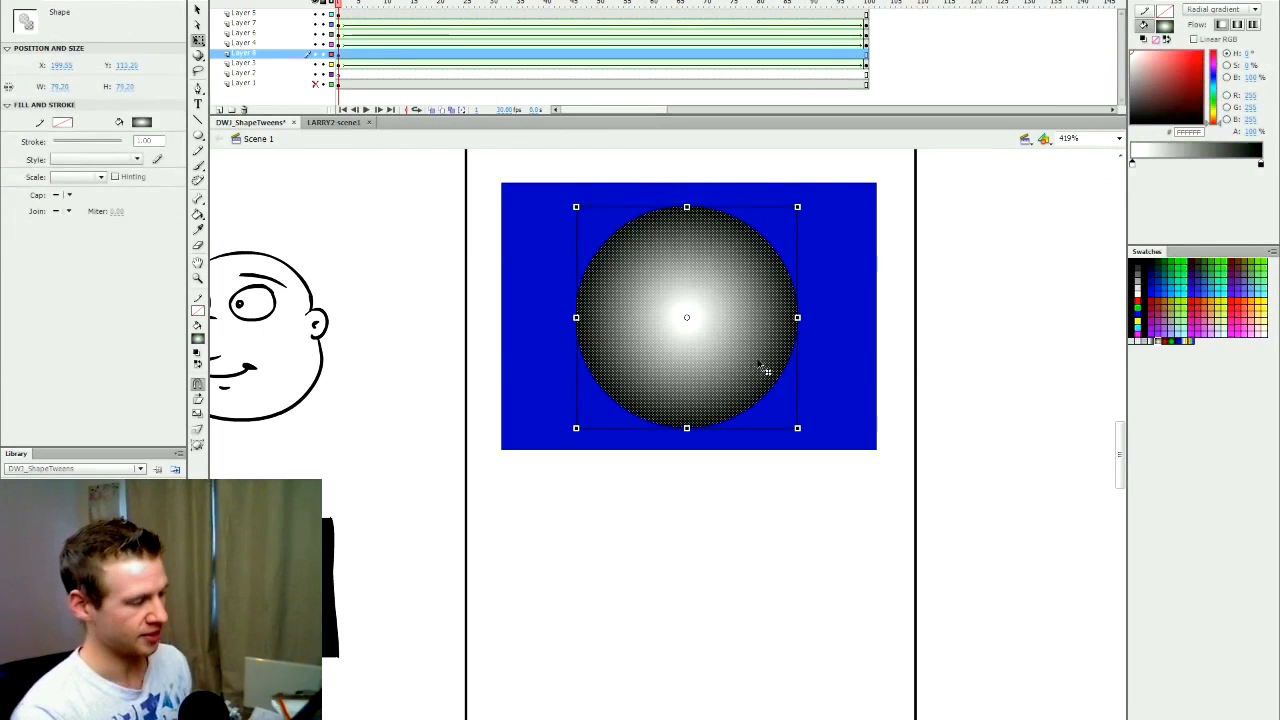
key("Escape")
left_click(752, 370)
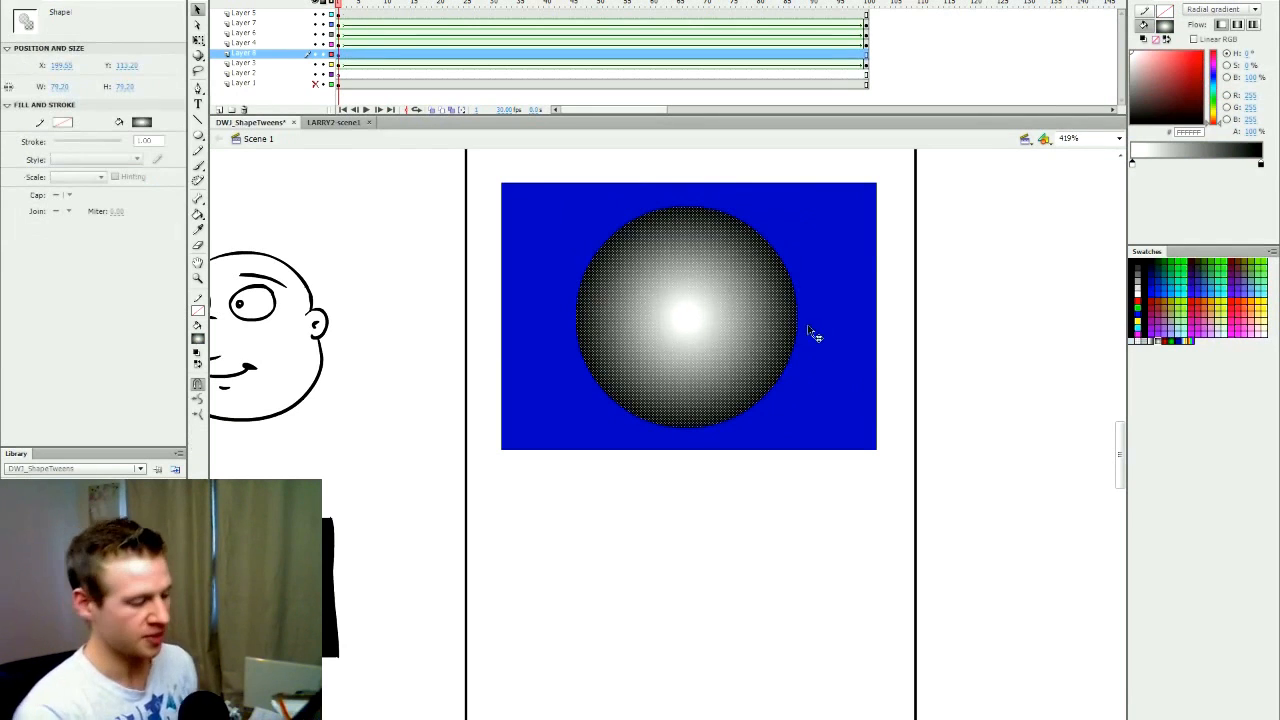
left_click(1246, 164)
left_click_drag(1247, 165, 1268, 166)
left_click_drag(1146, 62, 1130, 50)
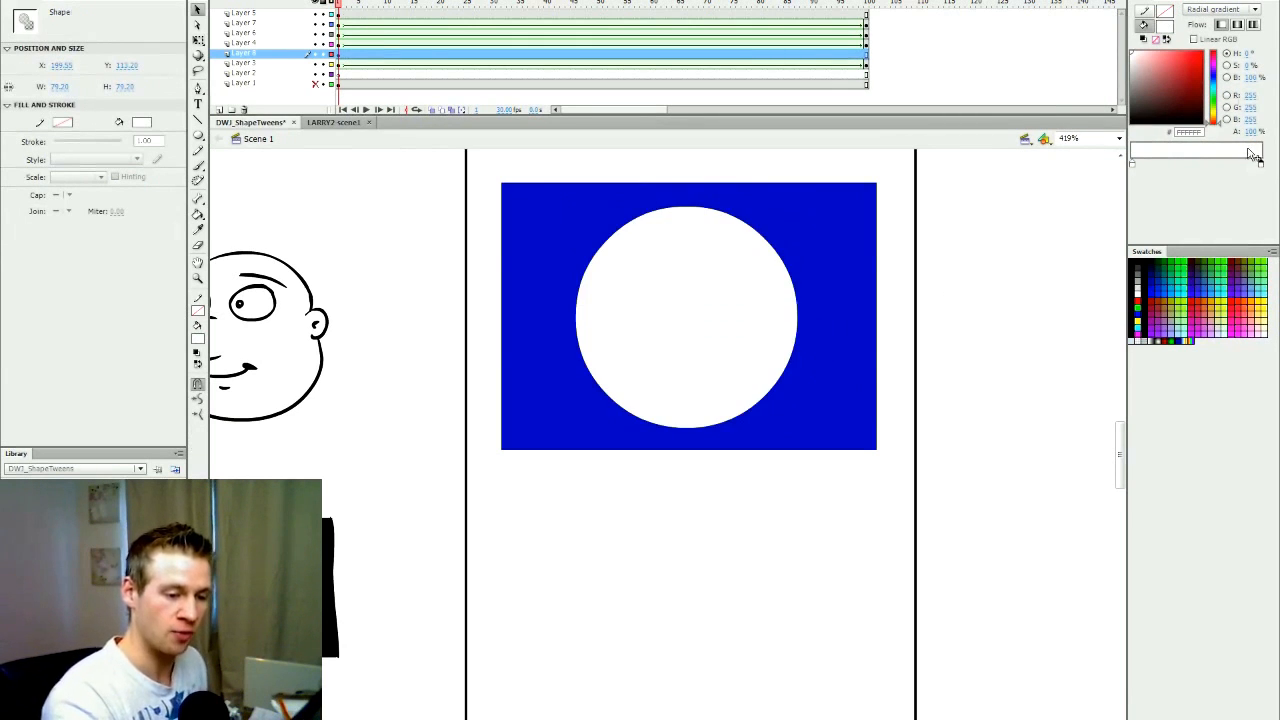
key("Return")
left_click(787, 481)
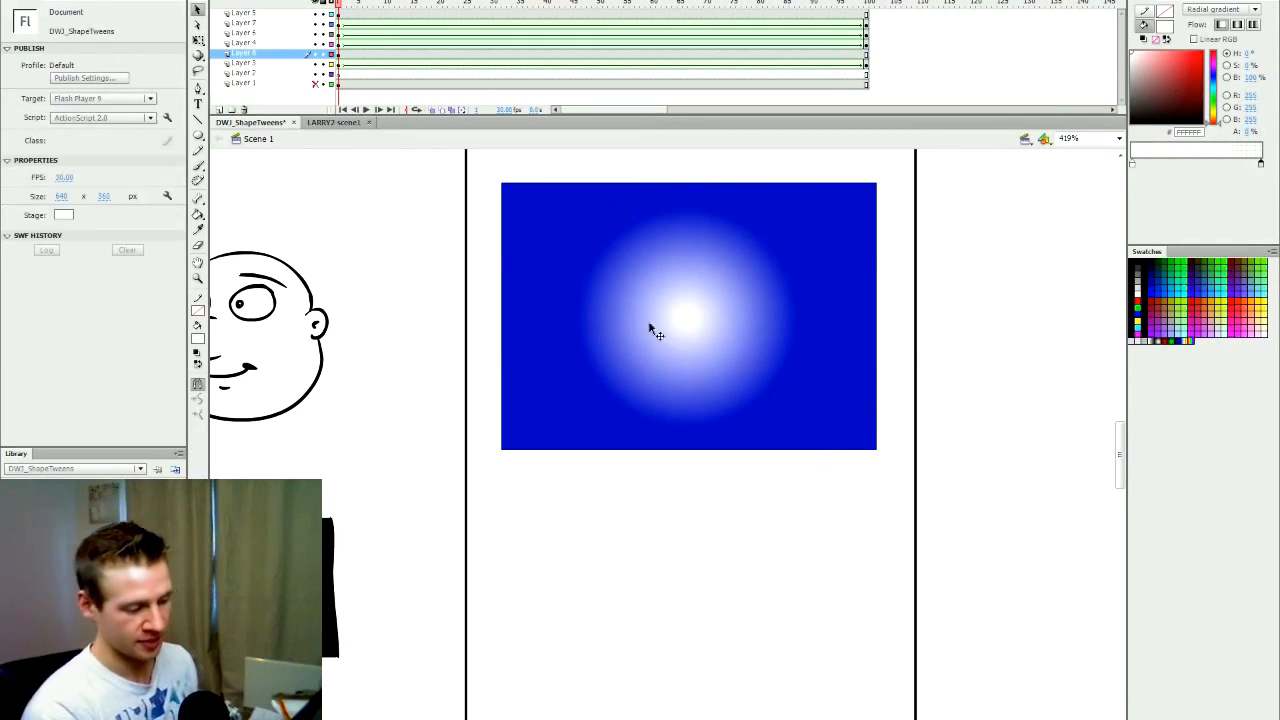
left_click(705, 352)
left_click(658, 500)
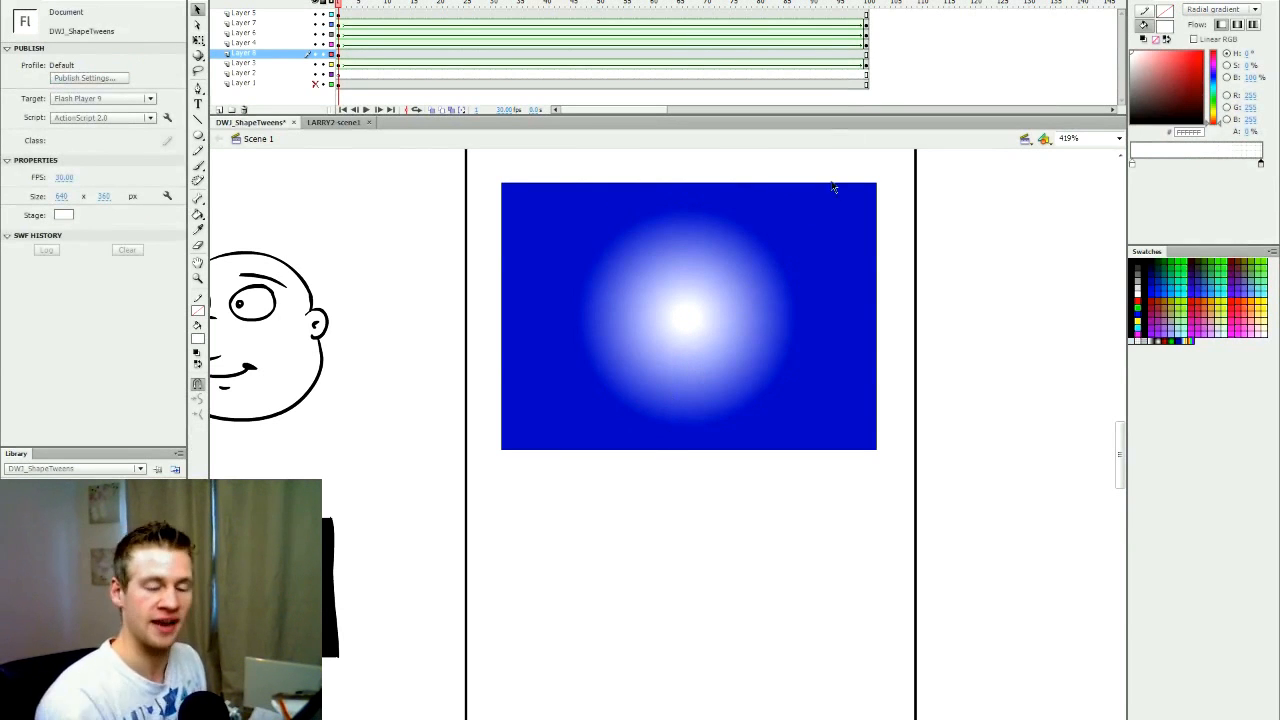
Insert a keyframe at frame 100 of the glowing circle's layer
left_click(866, 54)
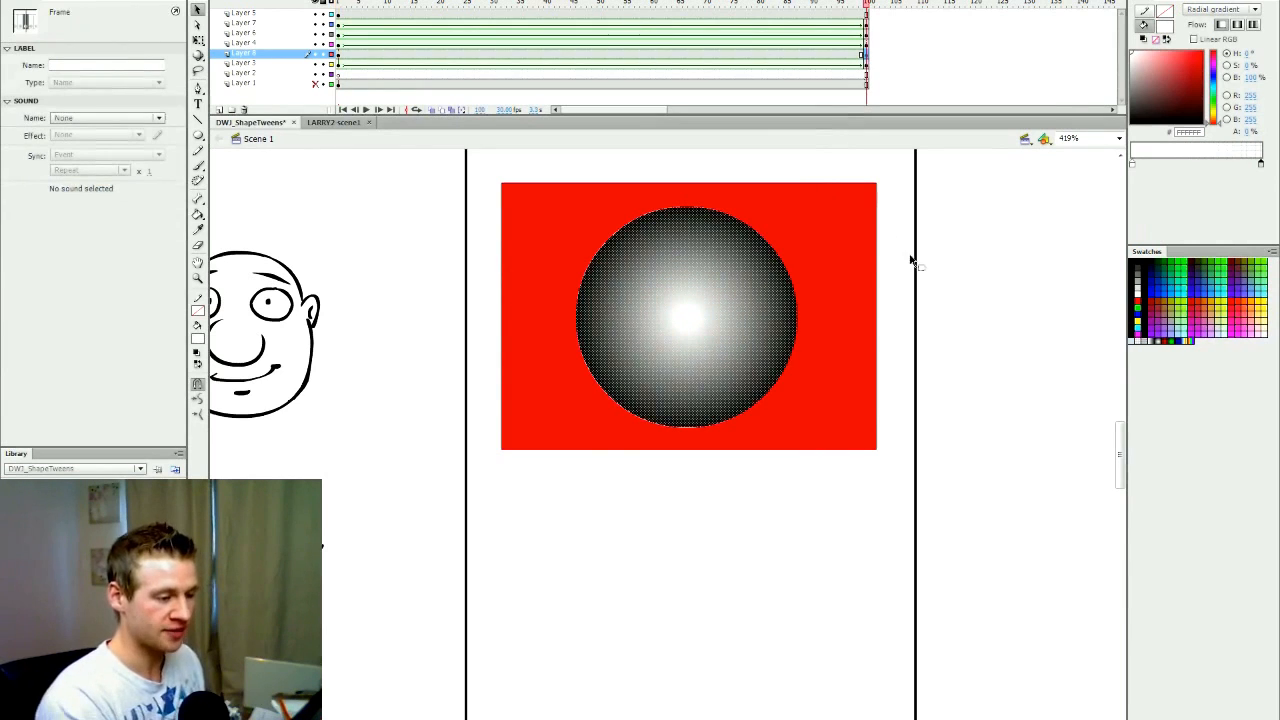
left_click(914, 312)
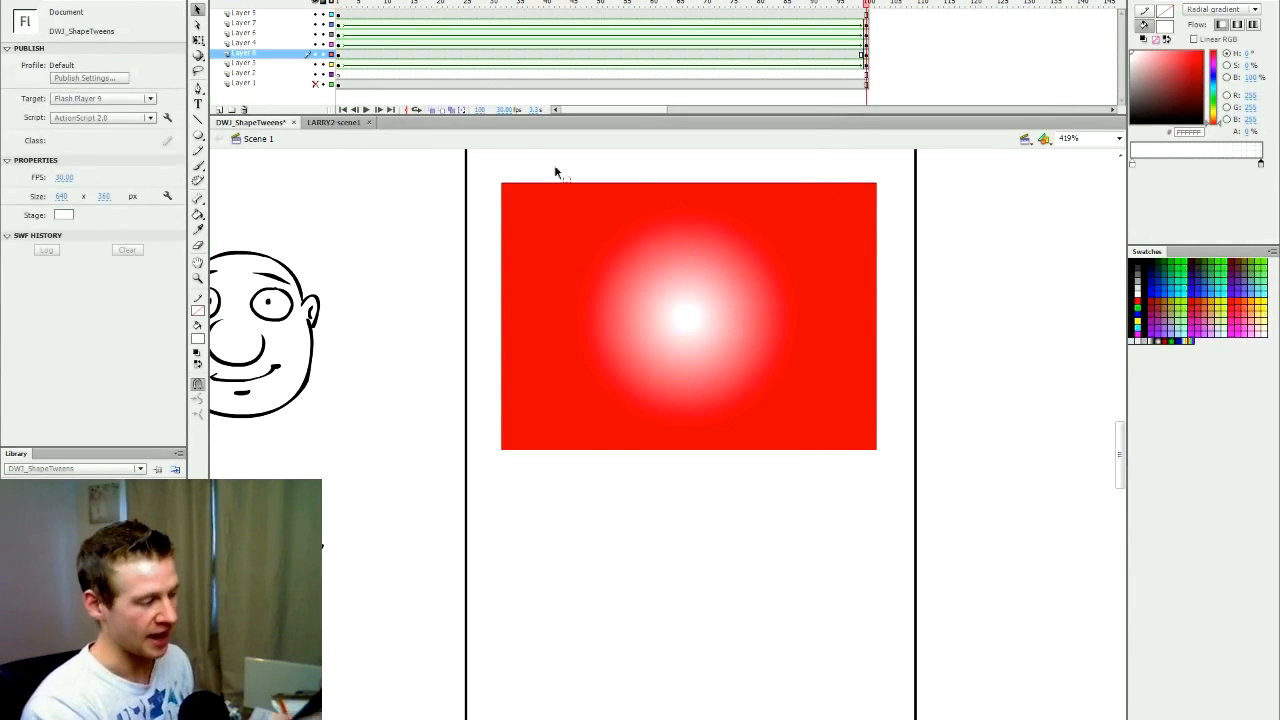
On frame 1, shrink the circle's gradient to a small central spot and colour its centre yellow (RGB 255, 238, 4)
left_click(339, 4)
left_click(727, 342)
left_click_drag(1260, 170, 1150, 170)
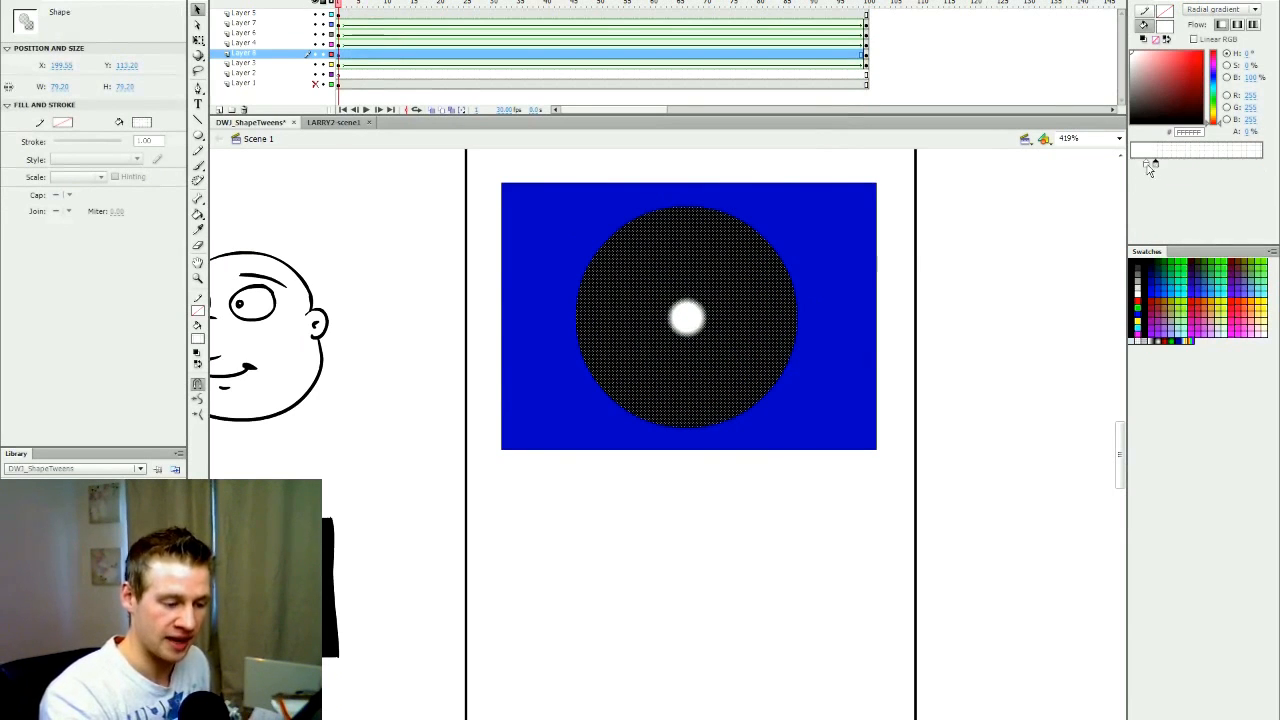
left_click(1214, 112)
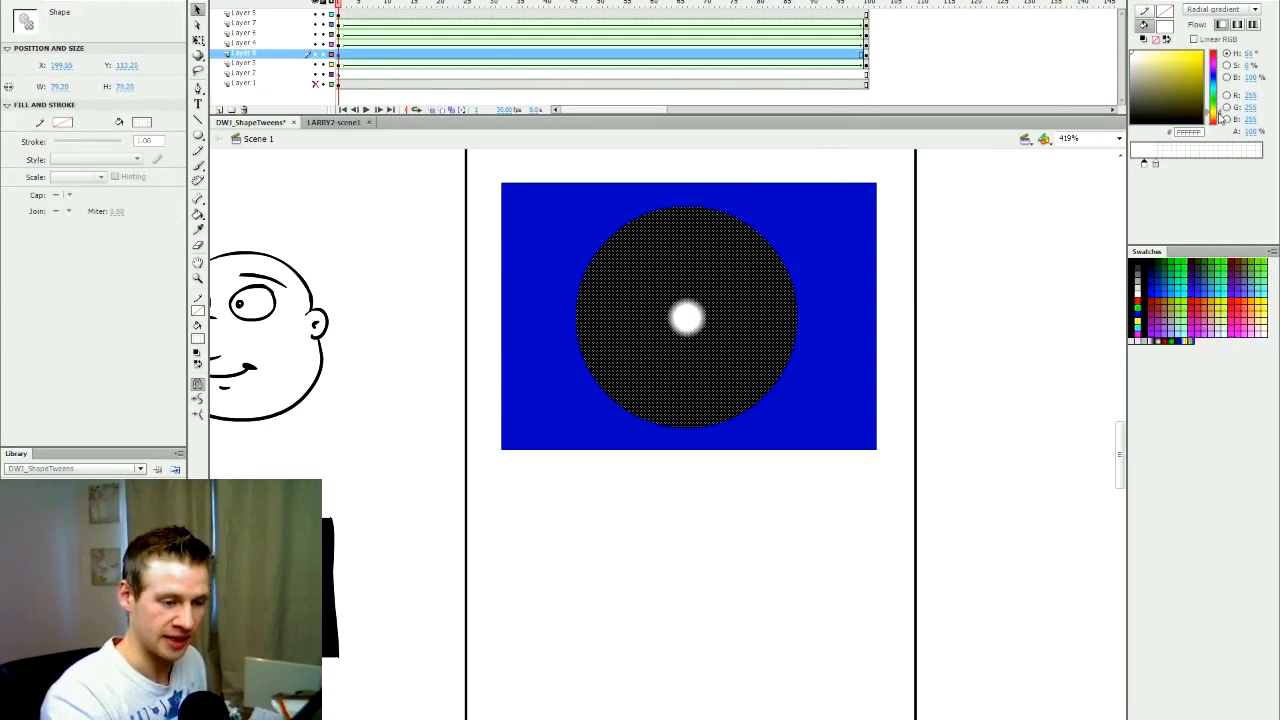
left_click_drag(1192, 62, 1200, 27)
Create a shape tween on the glowing circle's layer and play the animation
left_click(425, 52)
right_click(425, 52)
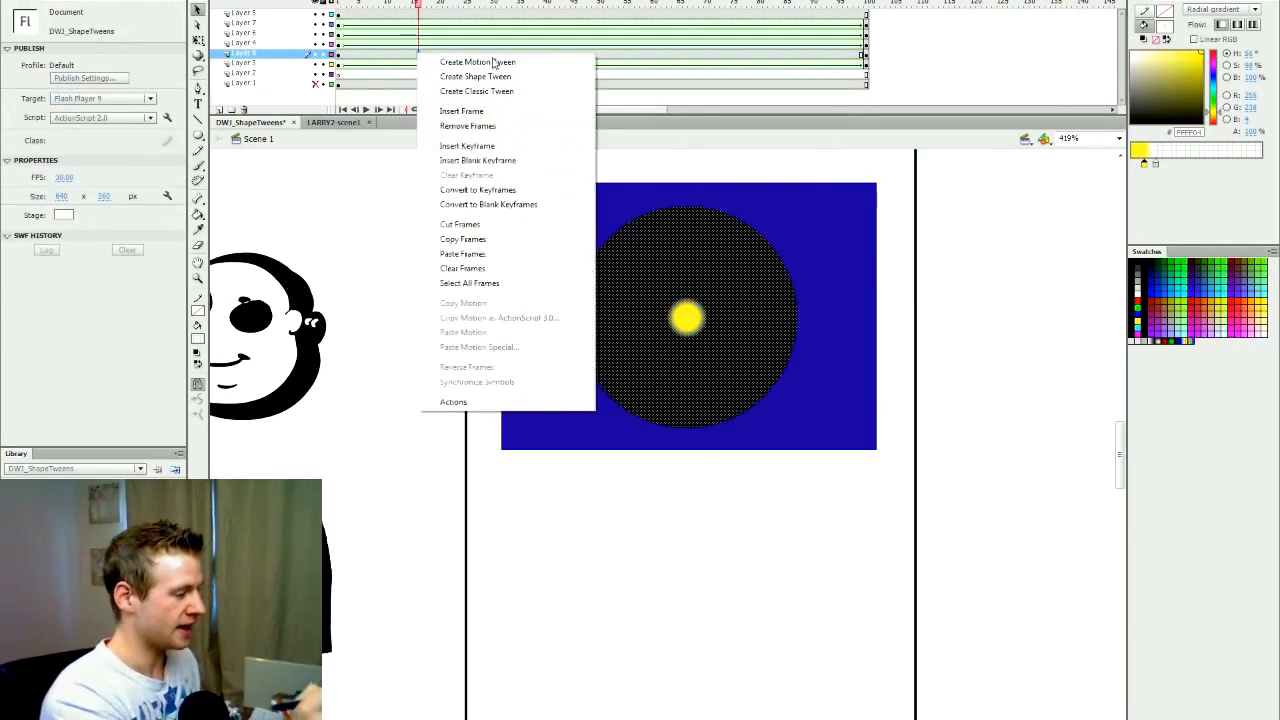
left_click(465, 70)
key("Return")
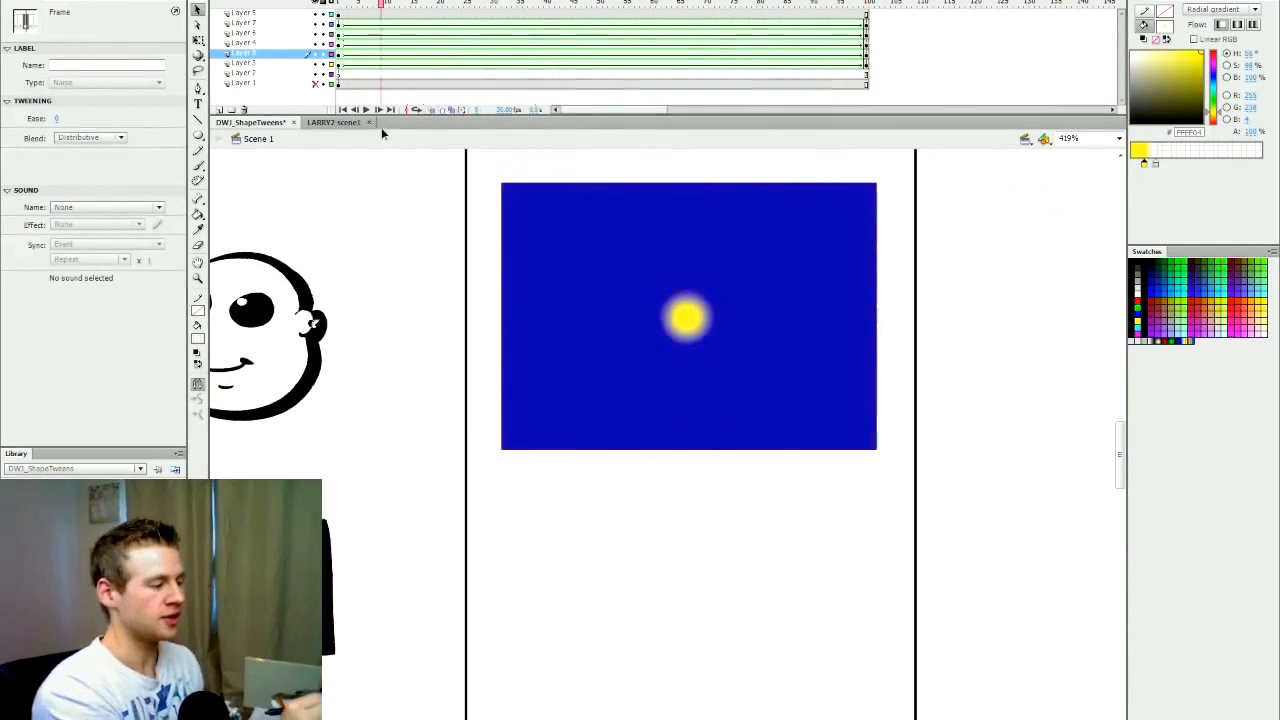
left_click(327, 172)
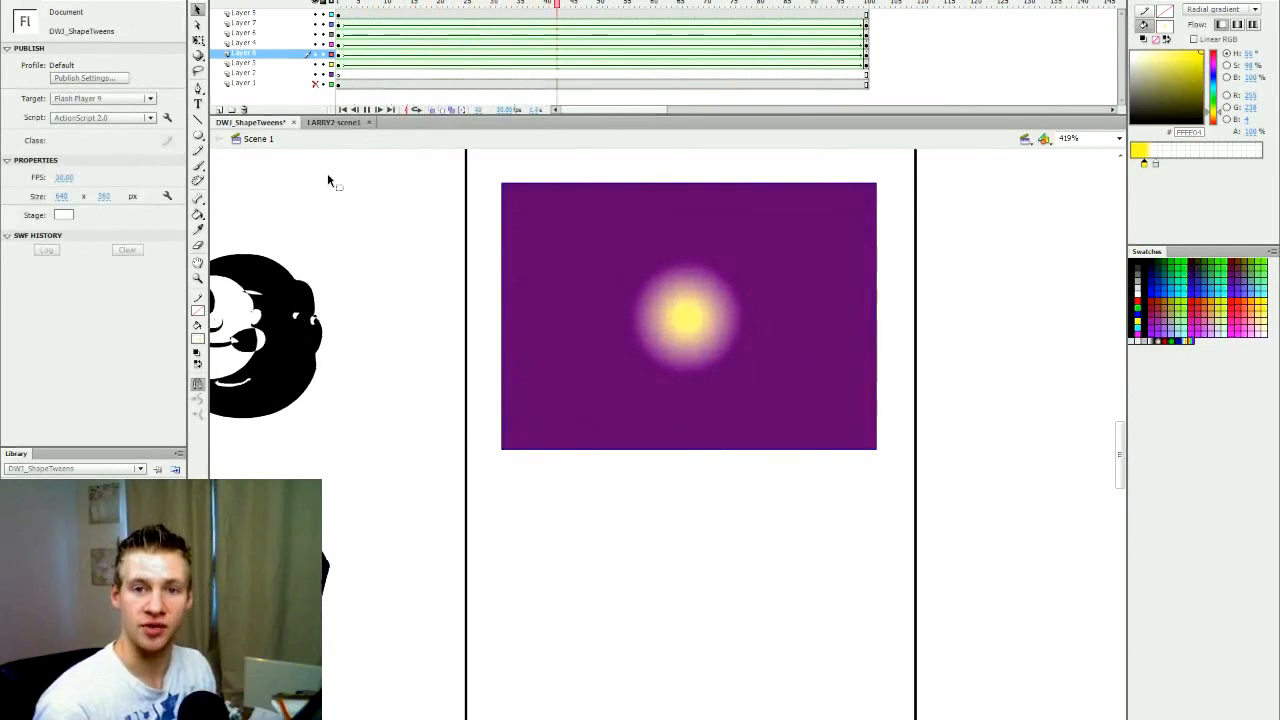
Scrub the timeline between frames 1 and 100 to review the glowing circle's shape tween
left_click_drag(870, 5, 797, 115)
left_click_drag(415, 225, 977, 255)
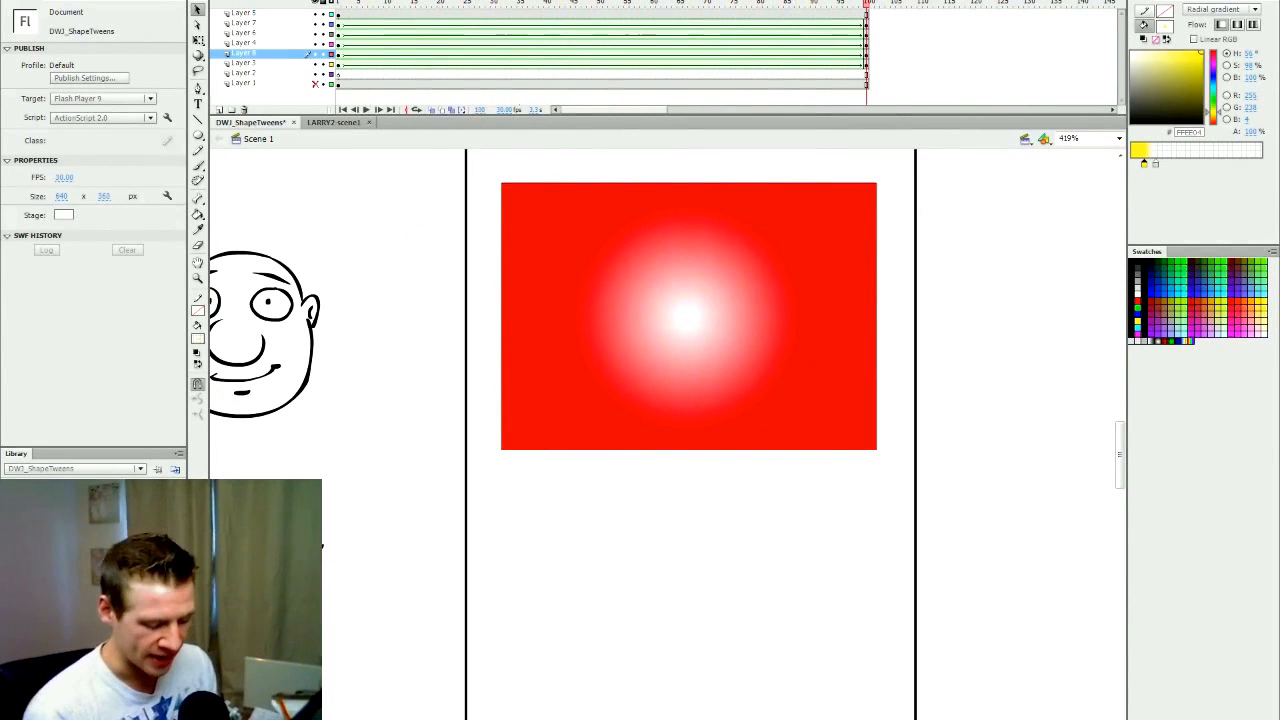
scroll(667, 434, "left", 3)
left_click_drag(454, 8, 263, 234)
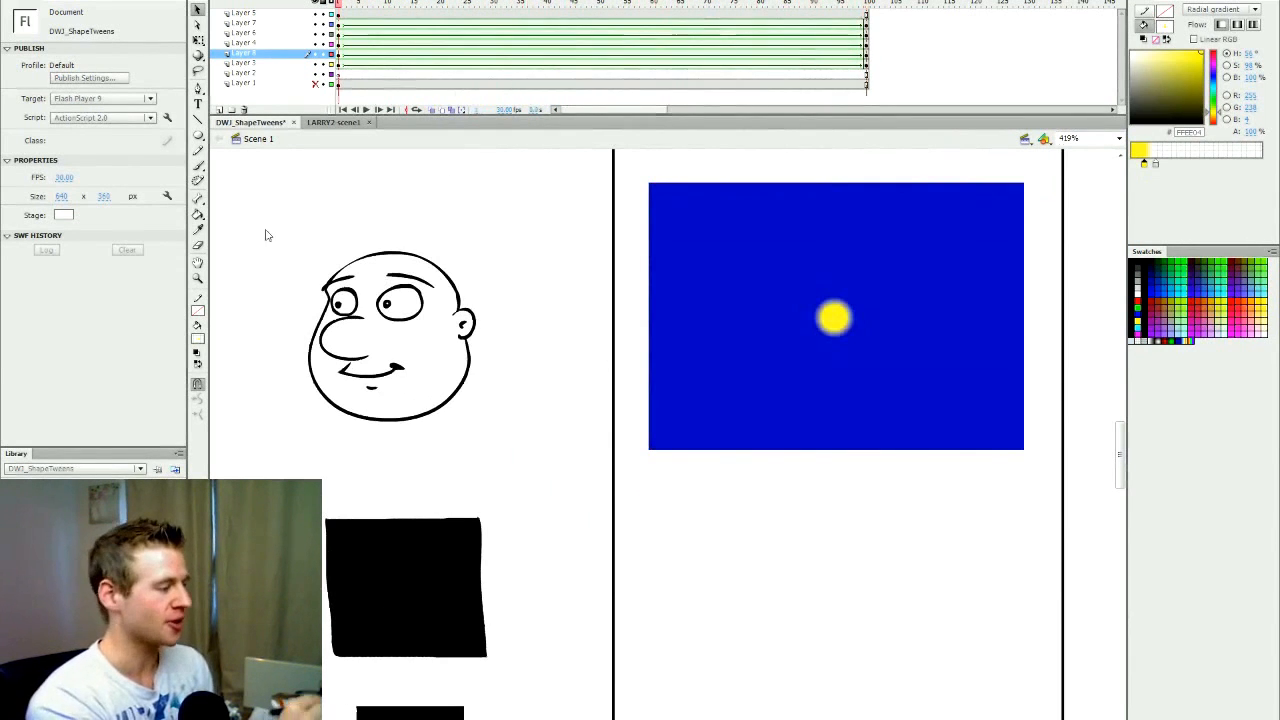
scroll(713, 643, "right", 5)
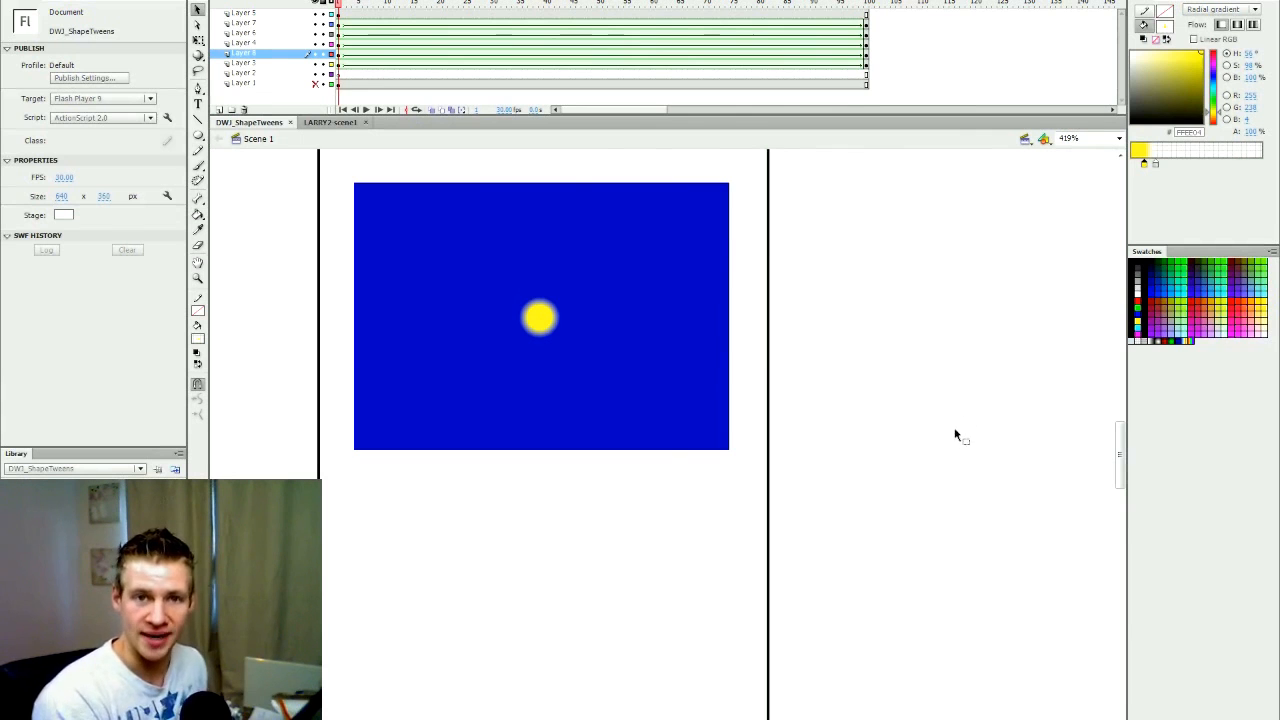
On a new layer, draw a rectangle slightly smaller than the blue rectangle and on top of it
scroll(975, 402, "left", 1)
left_click(219, 109)
left_click(339, 54)
left_click_drag(198, 135, 255, 136)
left_click_drag(417, 193, 780, 441)
Fill the new rectangle with a black-to-white linear gradient
key("v")
key("k")
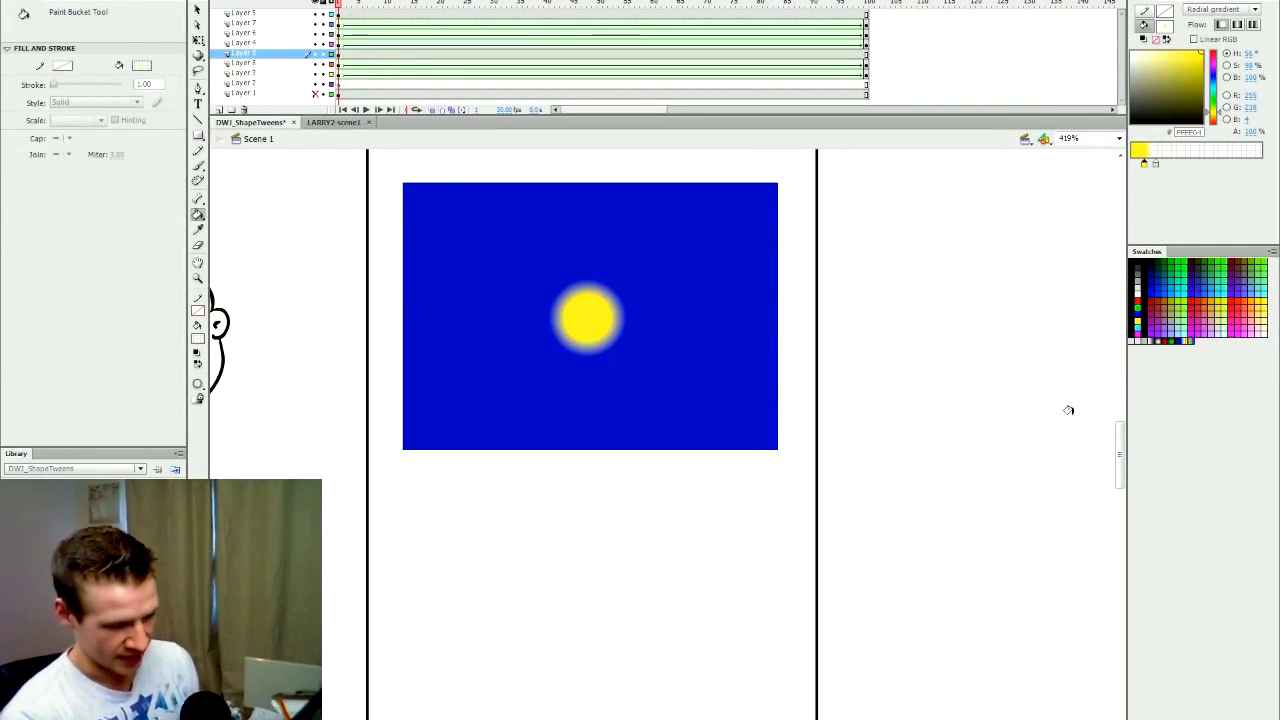
left_click(1160, 340)
left_click(691, 298)
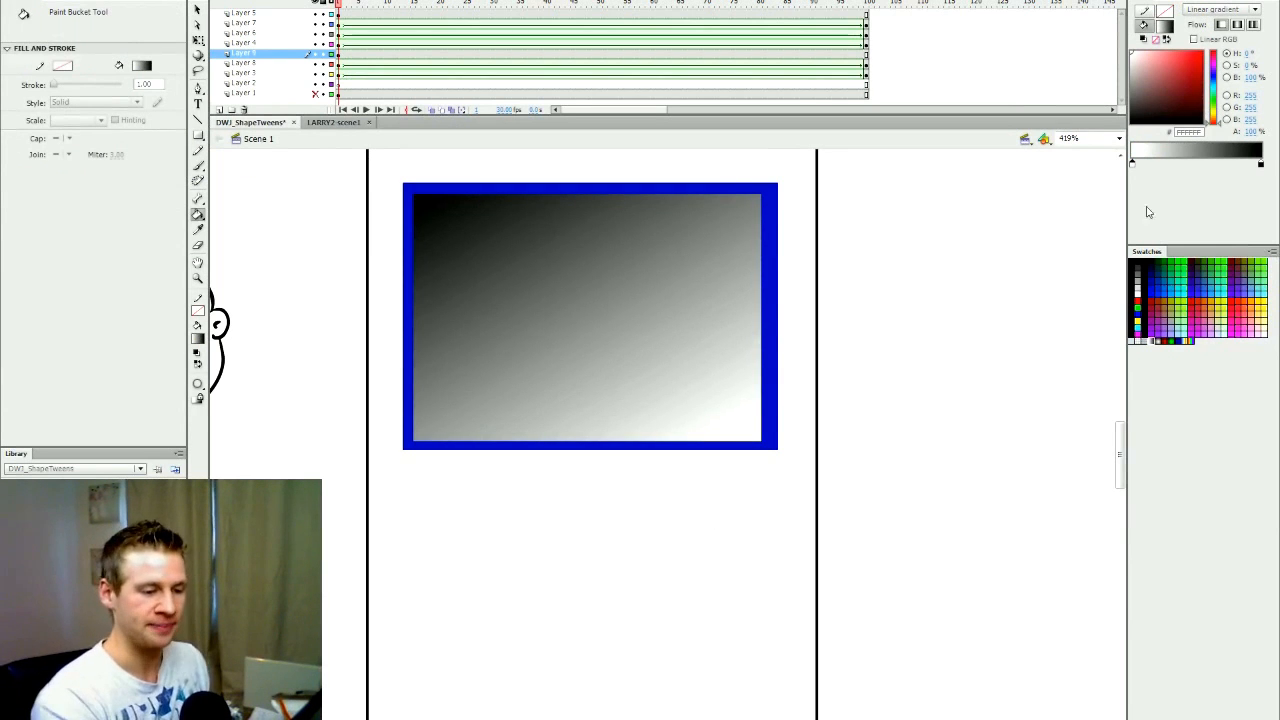
Turn the rectangle's linear gradient into a white highlight in its upper-left corner that fades to 0% alpha
left_click_drag(1259, 163, 1145, 160)
left_click_drag(1136, 100, 1133, 35)
left_click_drag(1251, 133, 1163, 162)
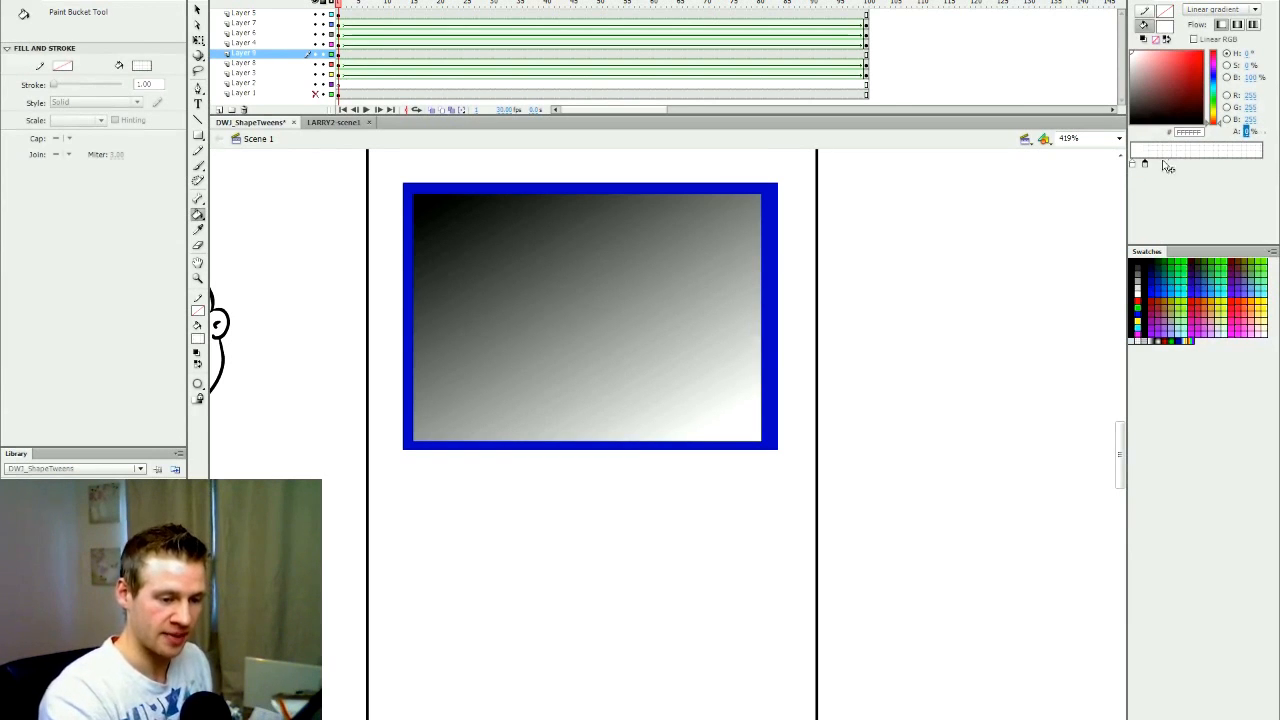
left_click(634, 284)
left_click(1141, 163)
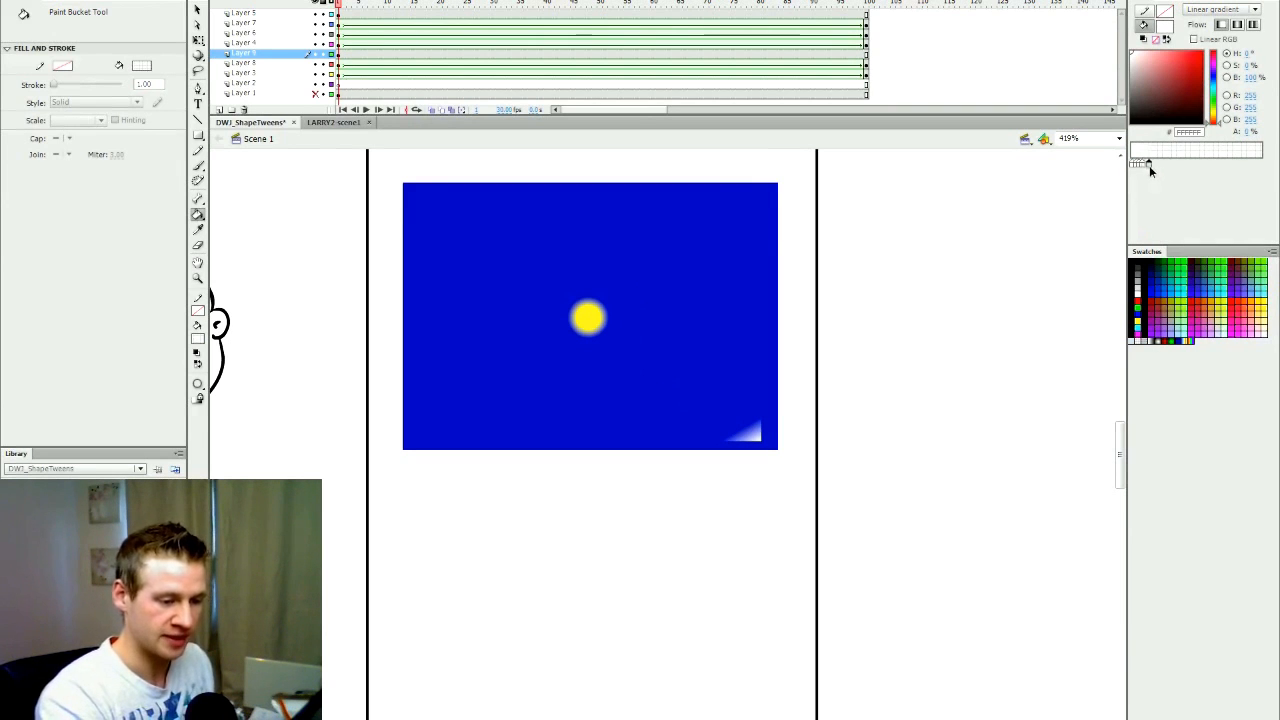
left_click(673, 303)
left_click(743, 428)
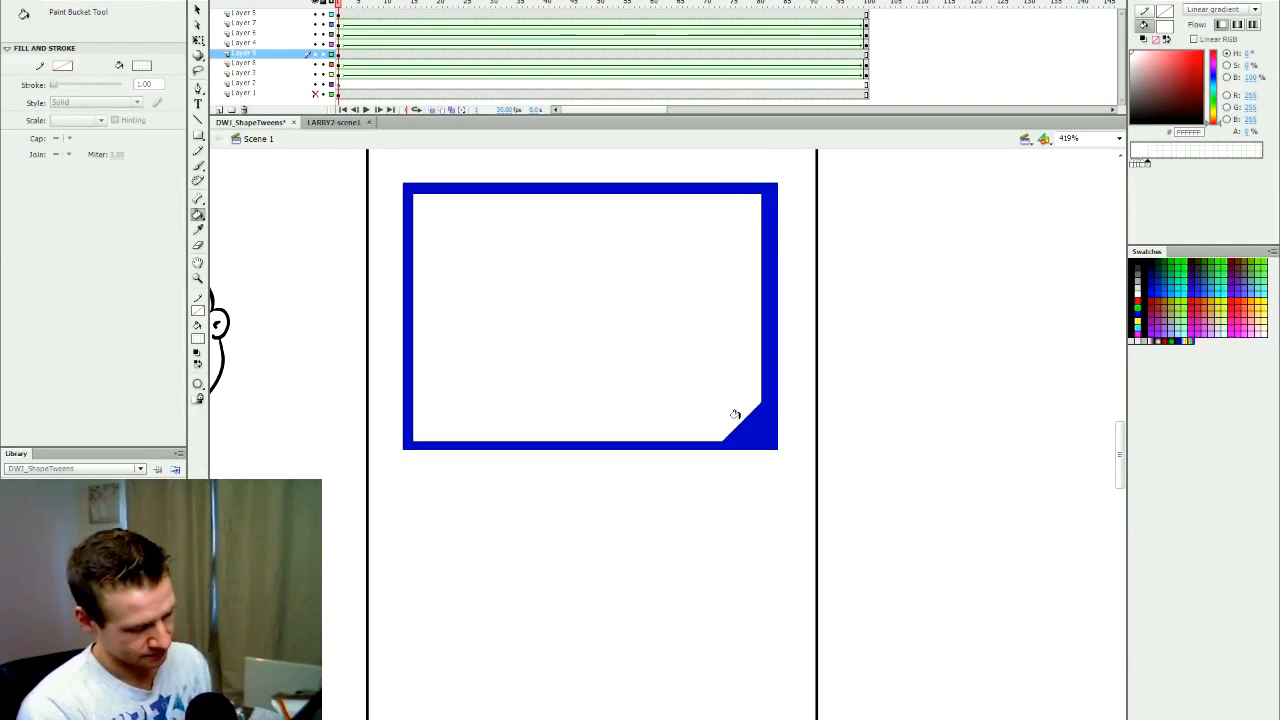
Insert a keyframe at frame 100 of the highlight's layer
left_click(866, 54)
key("Escape")
key("v")
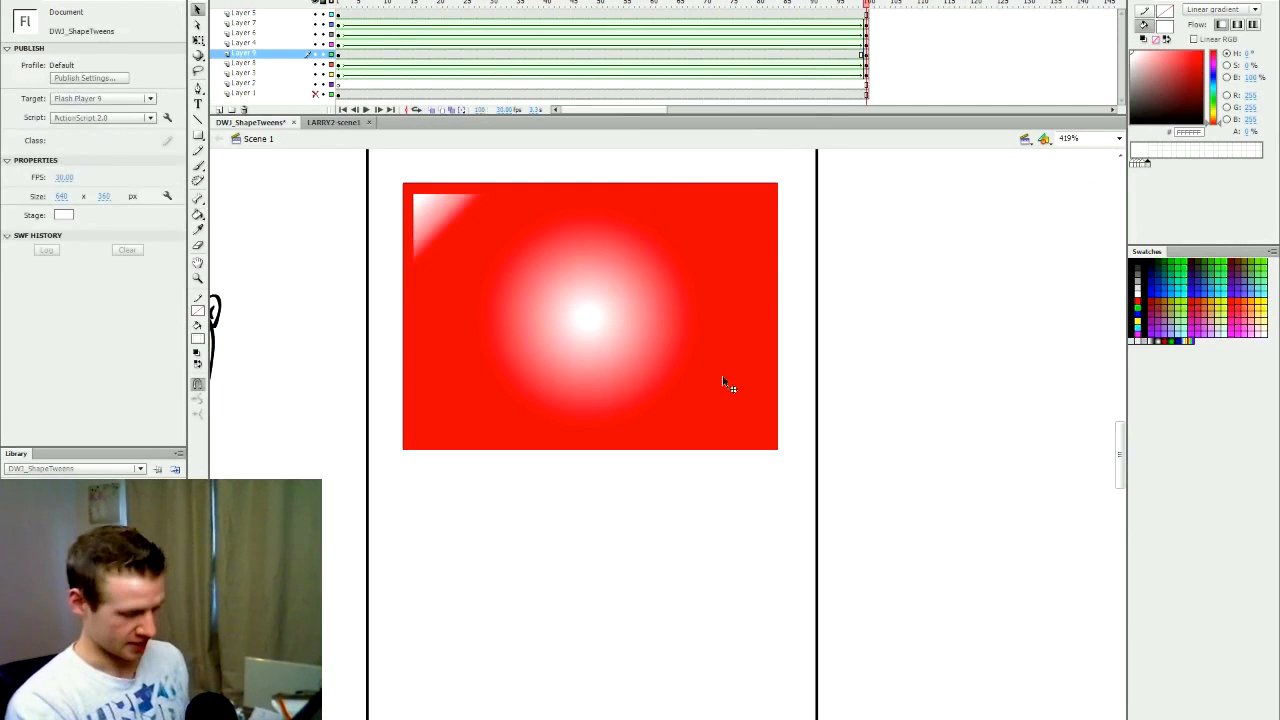
On frame 100, place white stops near the far end of the highlight's gradient, with 100% and 0% alpha
left_click(723, 383)
left_click_drag(1172, 165, 1261, 164)
left_click(1247, 131)
type("100")
key("Return")
left_click(1257, 165)
left_click_drag(1258, 168, 1257, 167)
left_click(1248, 131)
type("0")
key("Return")
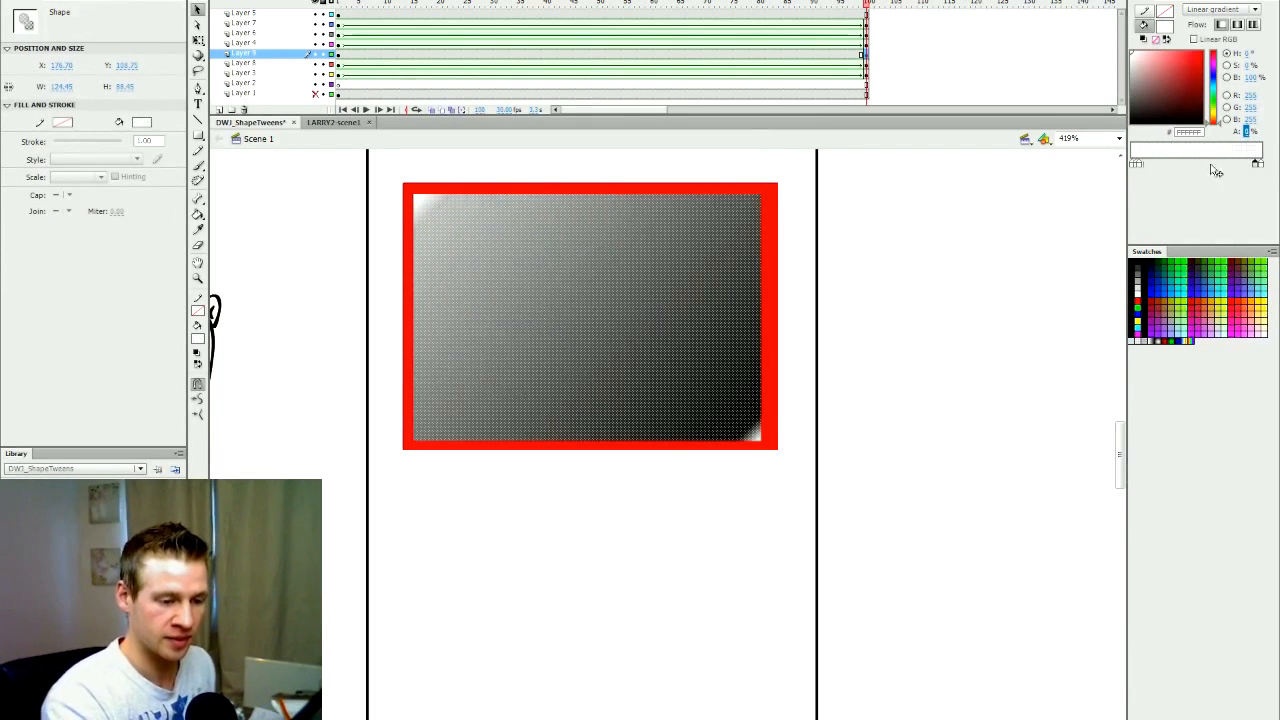
Move the gradient's starting stops to its far end and set the first to 0% alpha, making a streak near the lower-right corner
left_click_drag(1140, 166, 1241, 164)
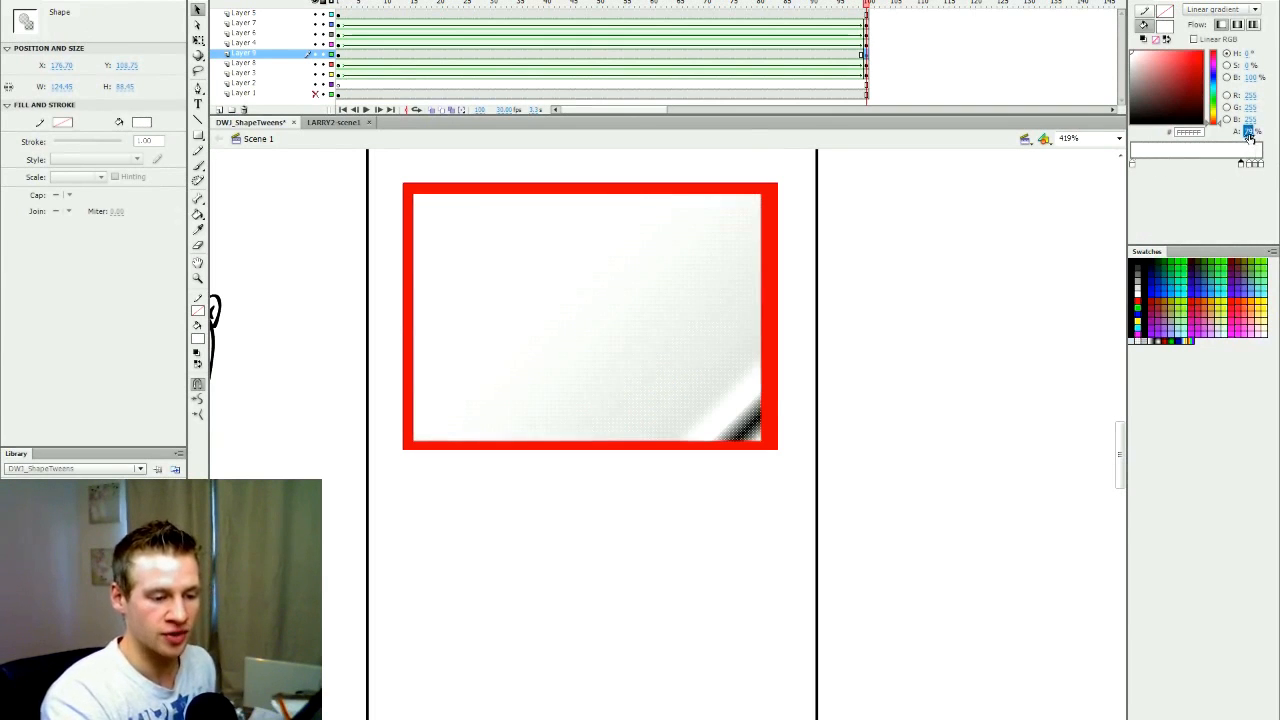
left_click(1247, 132)
type("50")
key("Return")
left_click_drag(1133, 164, 1238, 163)
left_click(1247, 133)
type("0")
key("Return")
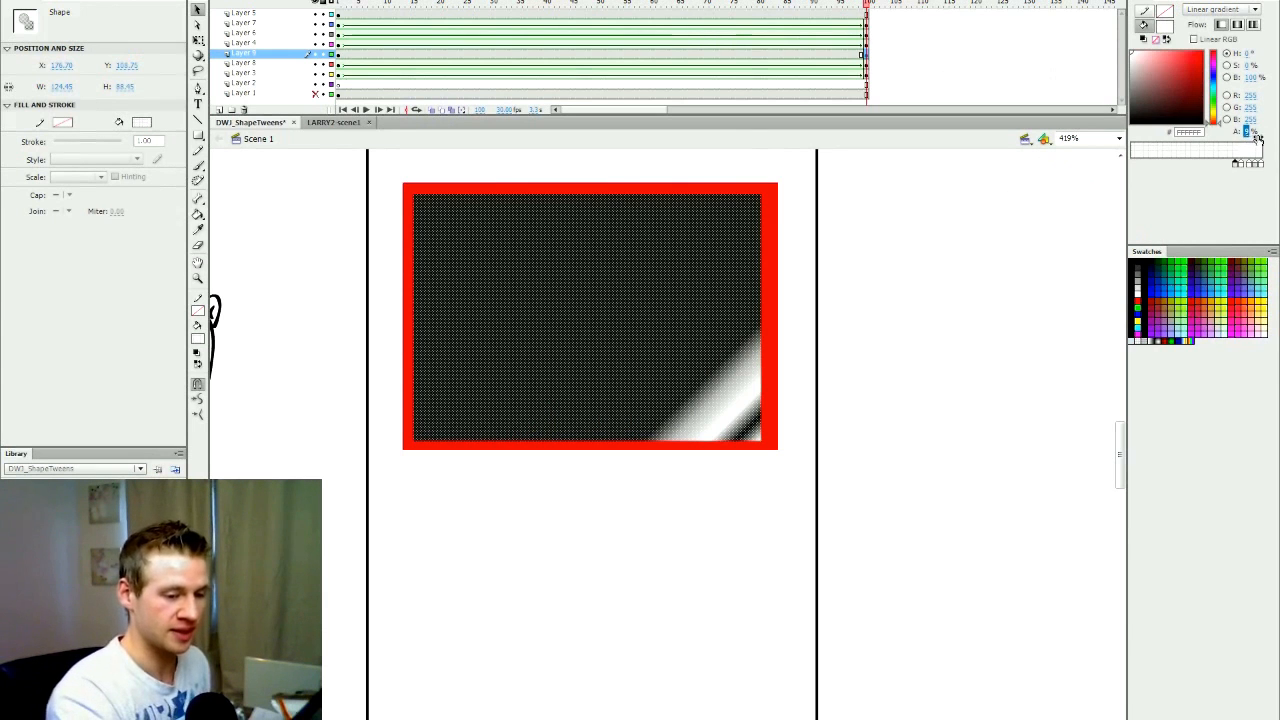
Create a shape tween on the highlight's layer and play the animation
left_click(406, 55)
right_click(403, 55)
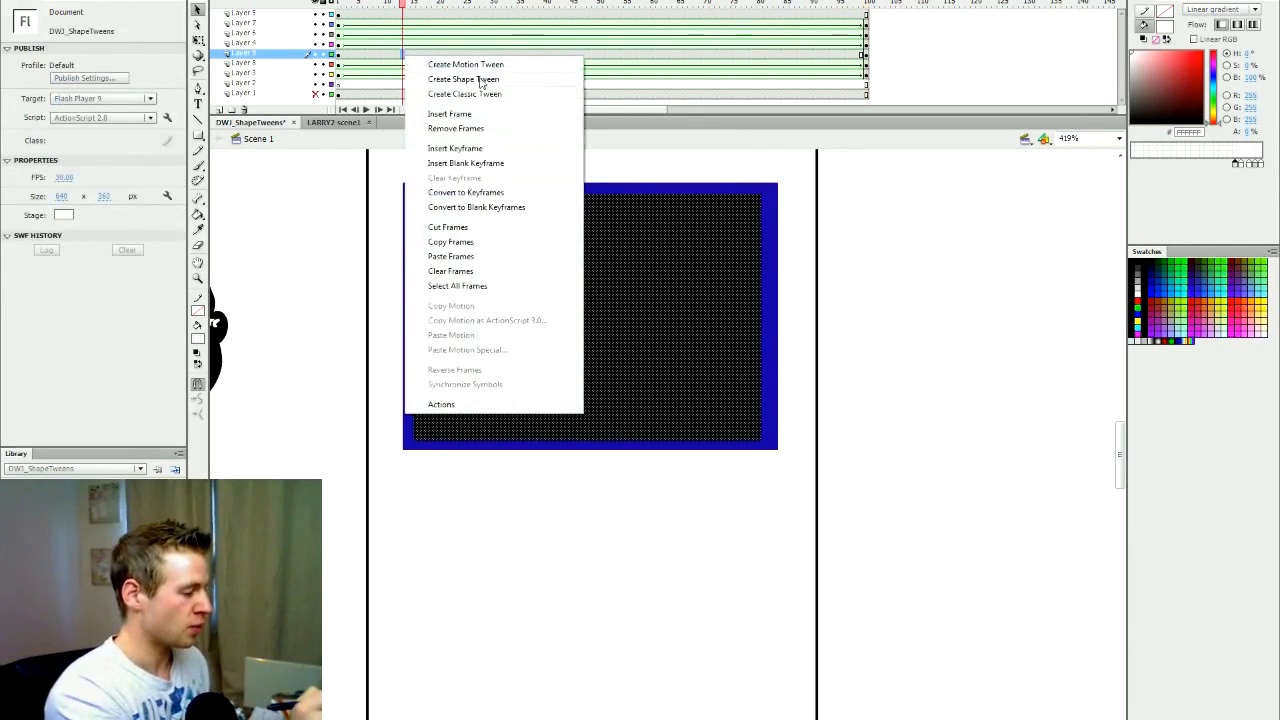
left_click(481, 80)
left_click_drag(403, 55, 362, 143)
key("Return")
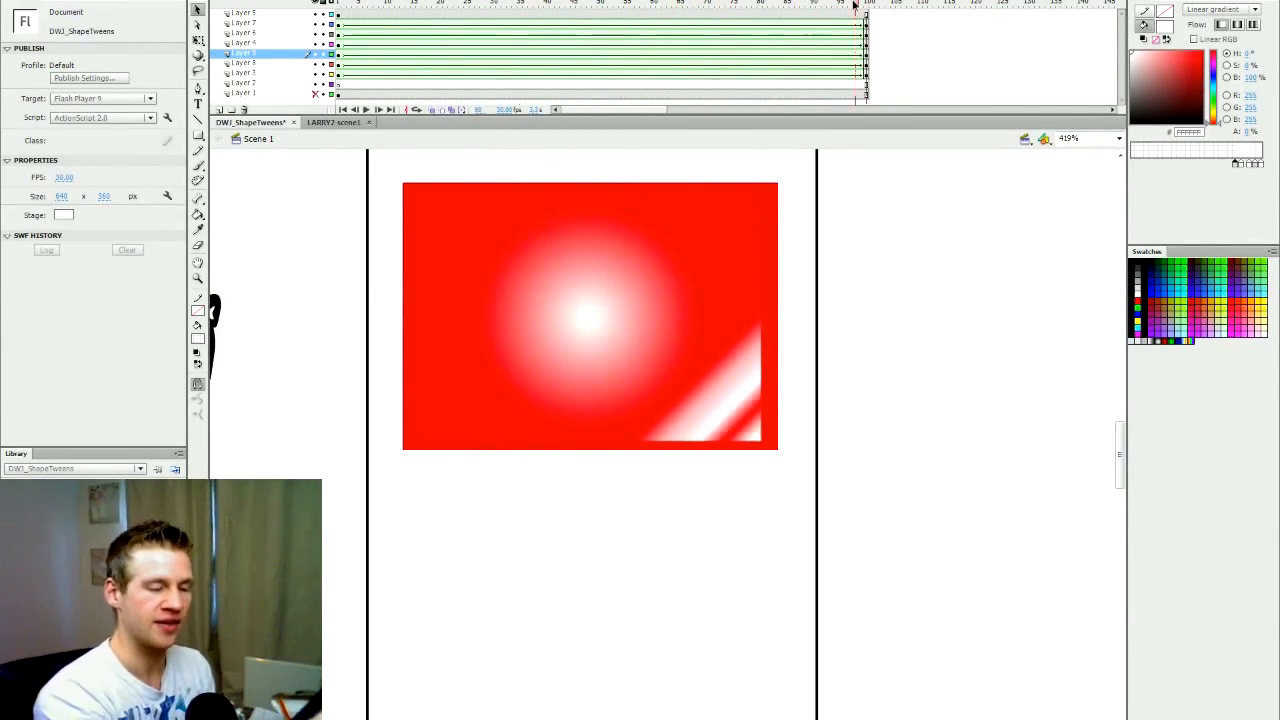
Scrub the timeline back to frame 1 and toggle the glowing circle layer's visibility to review the stacked tweens
left_click(798, 49)
left_click_drag(797, 48, 950, 194)
key("q")
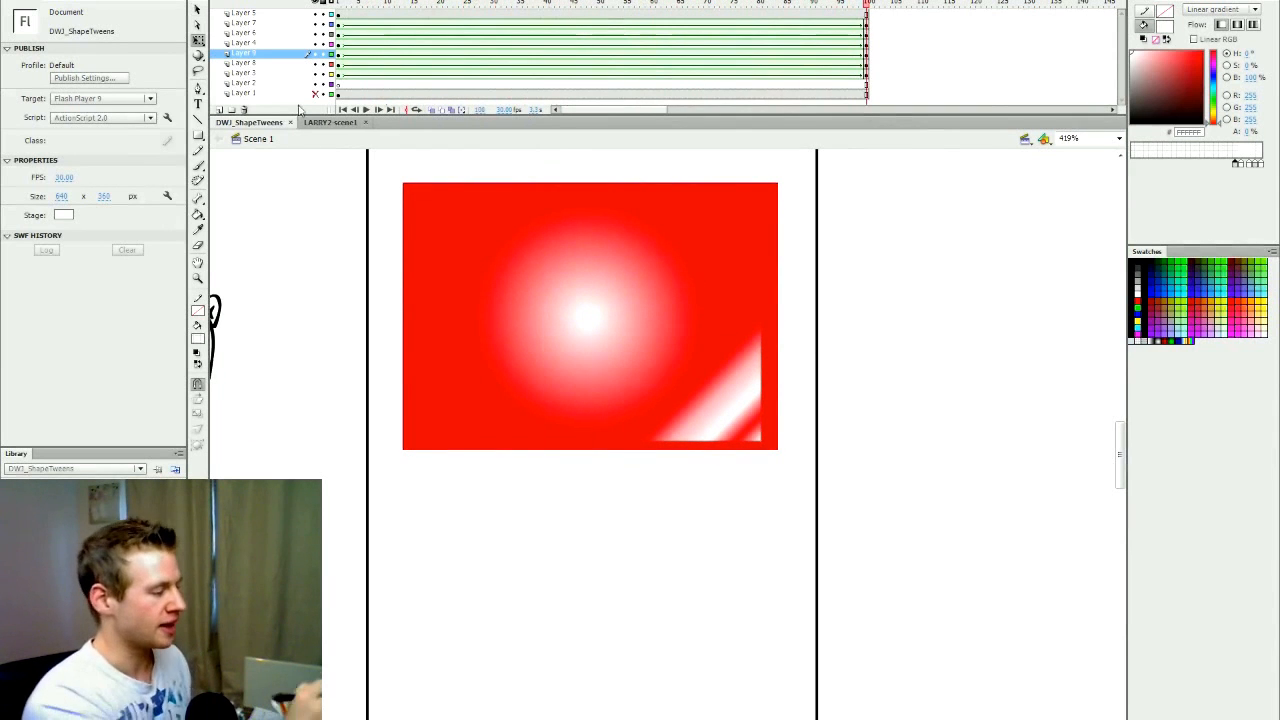
left_click(315, 63)
left_click_drag(376, 8, 338, 8)
left_click(315, 63)
scroll(810, 320, "up", 2)
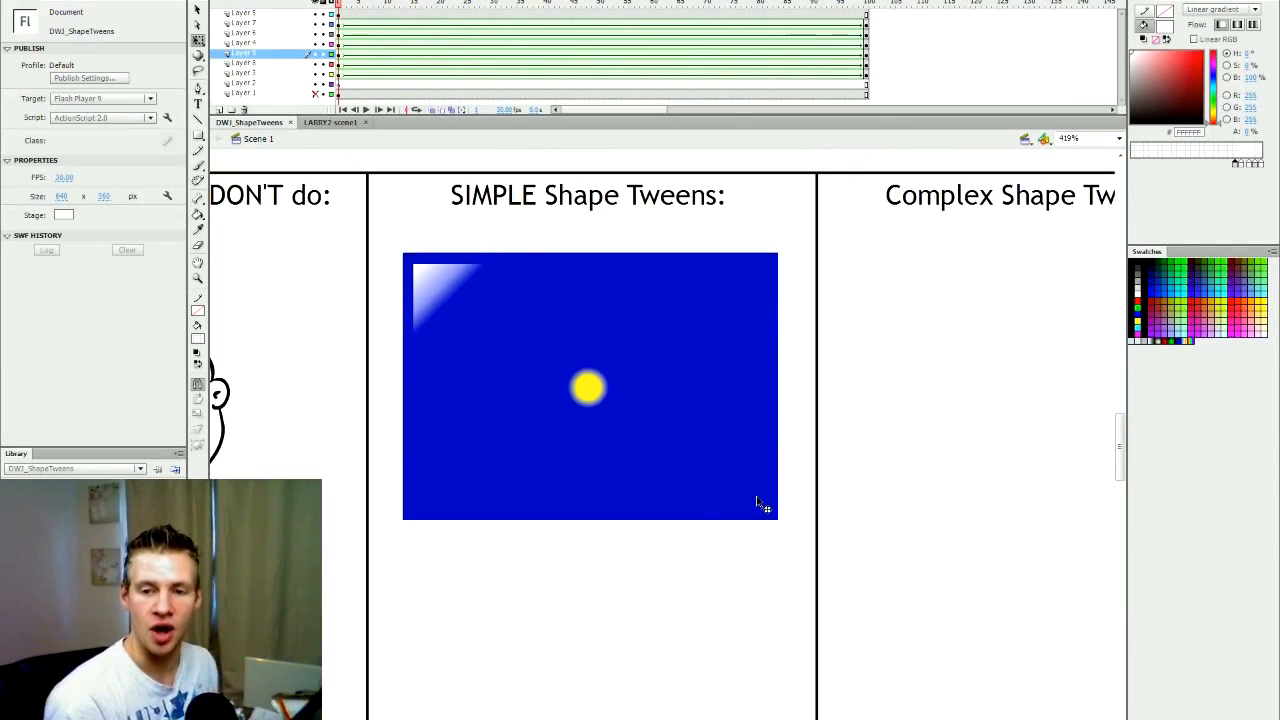
On a new layer, draw a solid green (#339933) square of about 54 by 61 px below the blue rectangle
left_click_drag(1120, 423, 1106, 466)
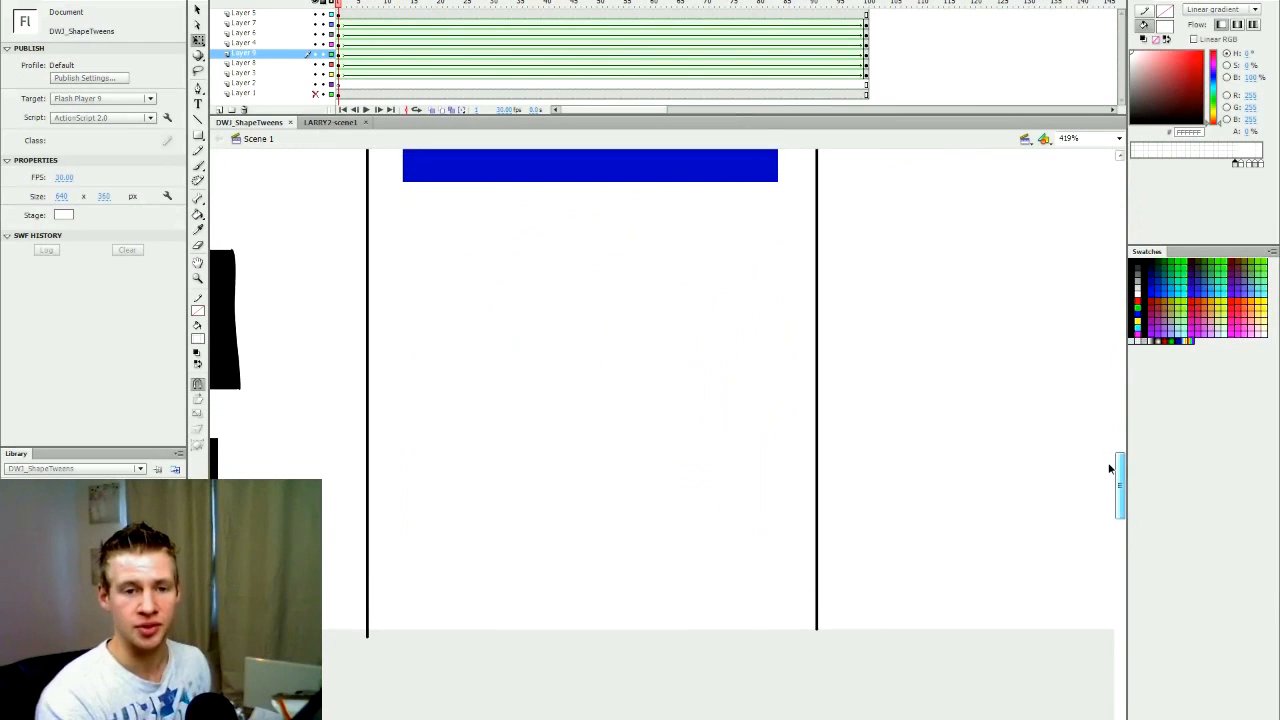
left_click(342, 84)
left_click(221, 110)
left_click(197, 135)
left_click(197, 338)
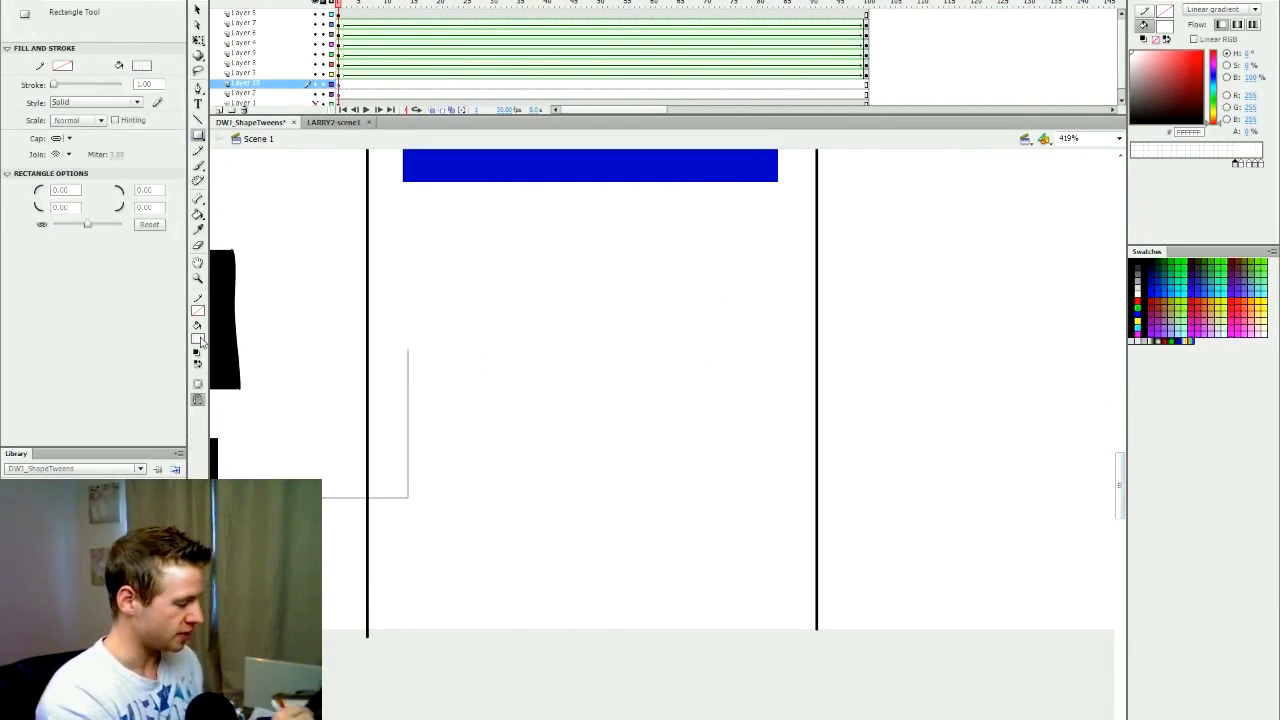
left_click(199, 369)
left_click(198, 340)
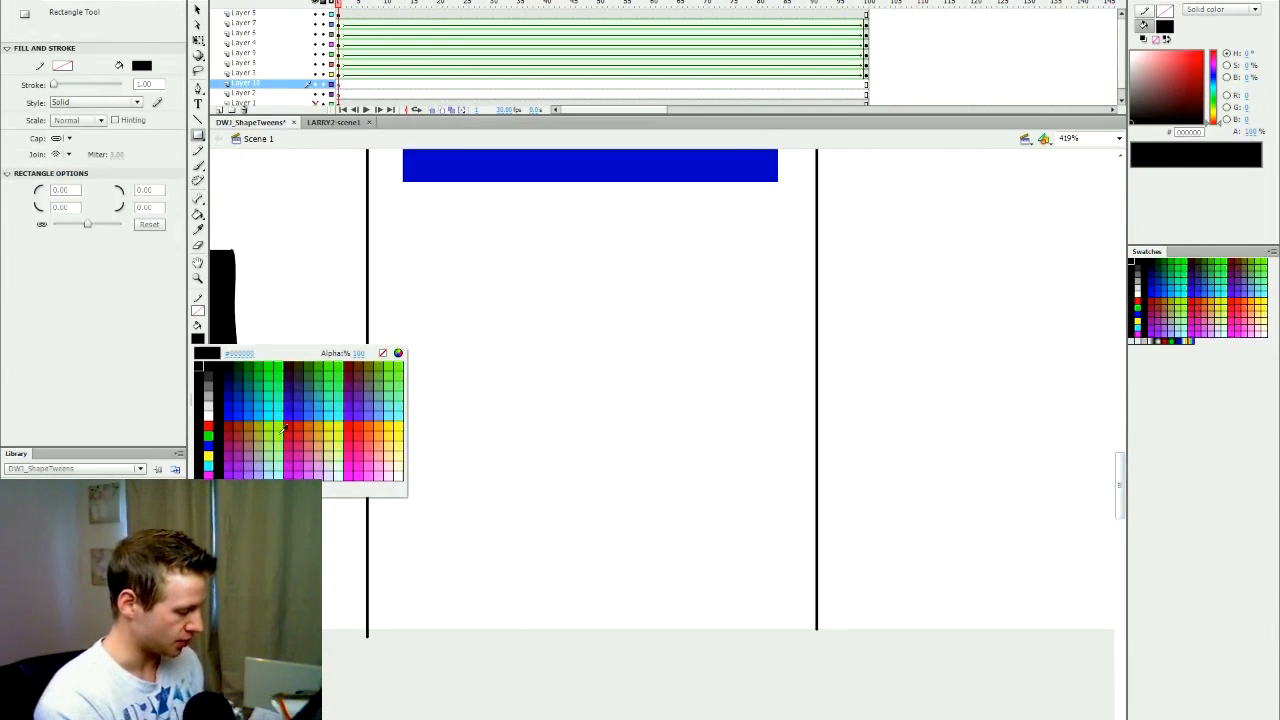
left_click(319, 372)
mouse_move(511, 292)
left_mouse_down()
mouse_move(634, 462)
mouse_move(660, 458)
left_mouse_up()
key("v")
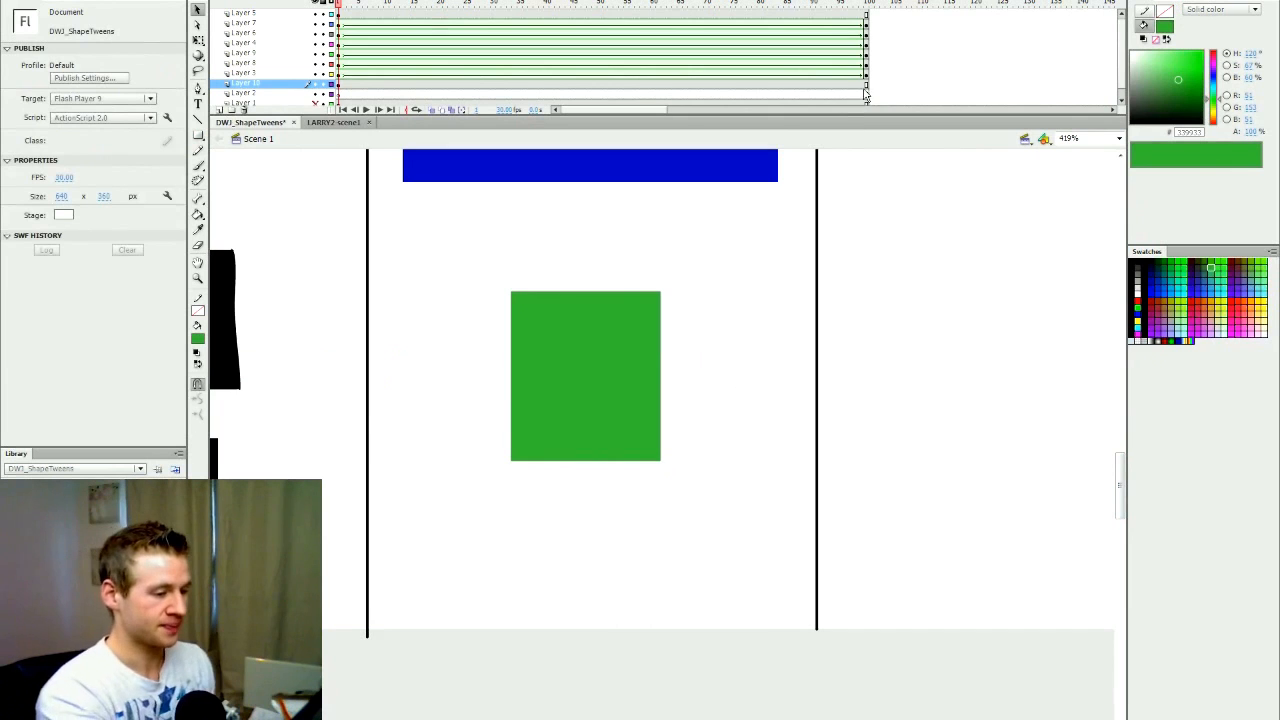
Insert a keyframe at frame 100 of the green square's layer and pull its corners into an irregular four-sided shape
left_click(866, 89)
left_click(850, 349)
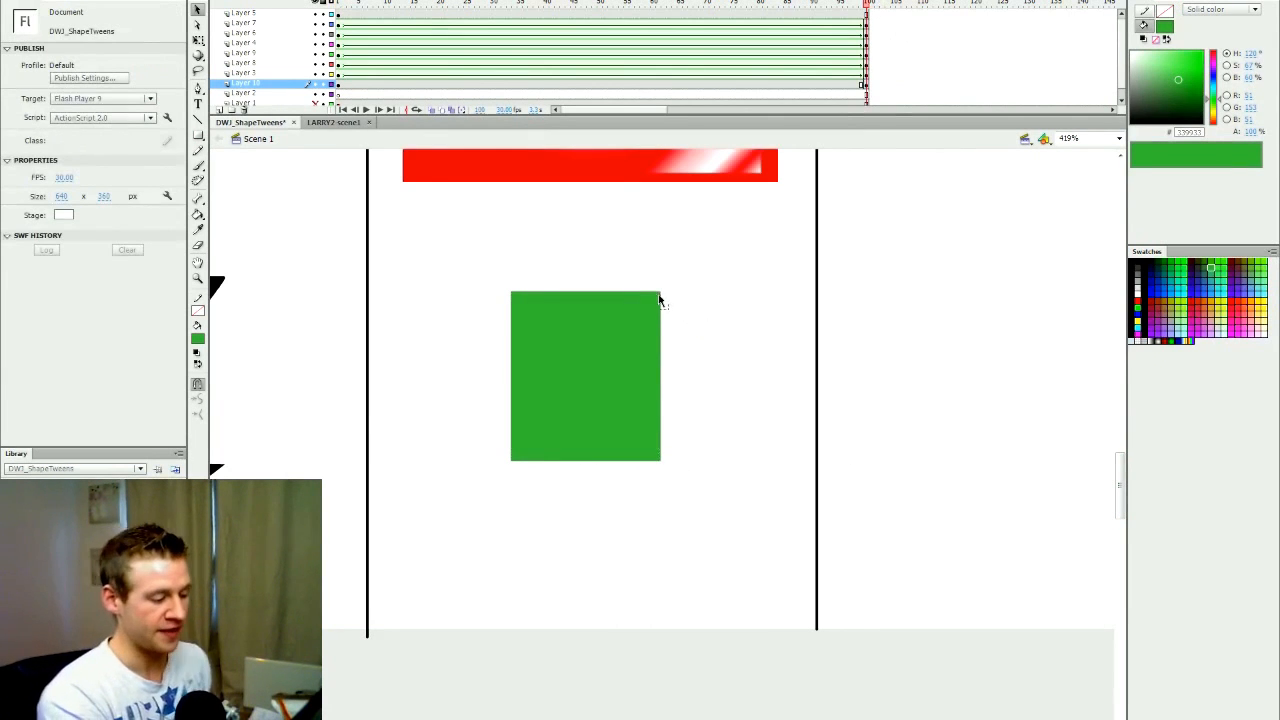
left_click_drag(661, 290, 723, 236)
key("ctrl+z")
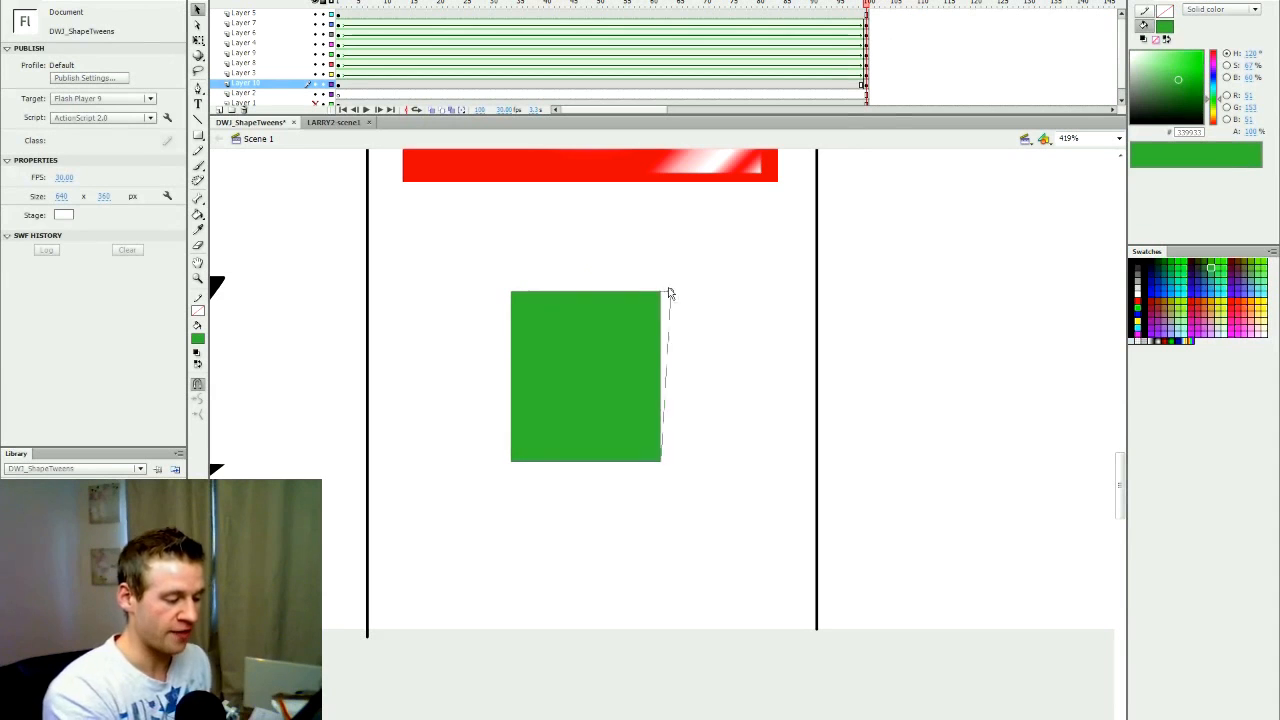
left_click_drag(661, 291, 697, 265)
left_click_drag(662, 462, 667, 421)
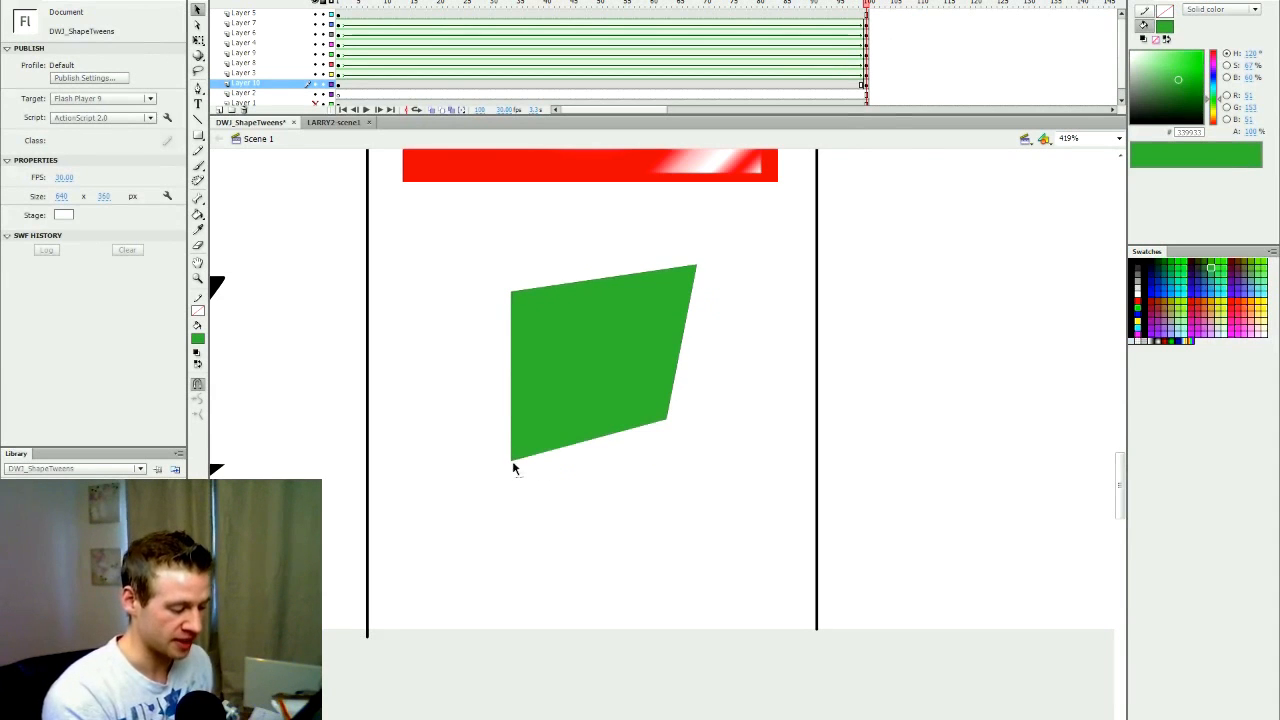
left_click_drag(513, 462, 568, 466)
left_click_drag(512, 293, 462, 397)
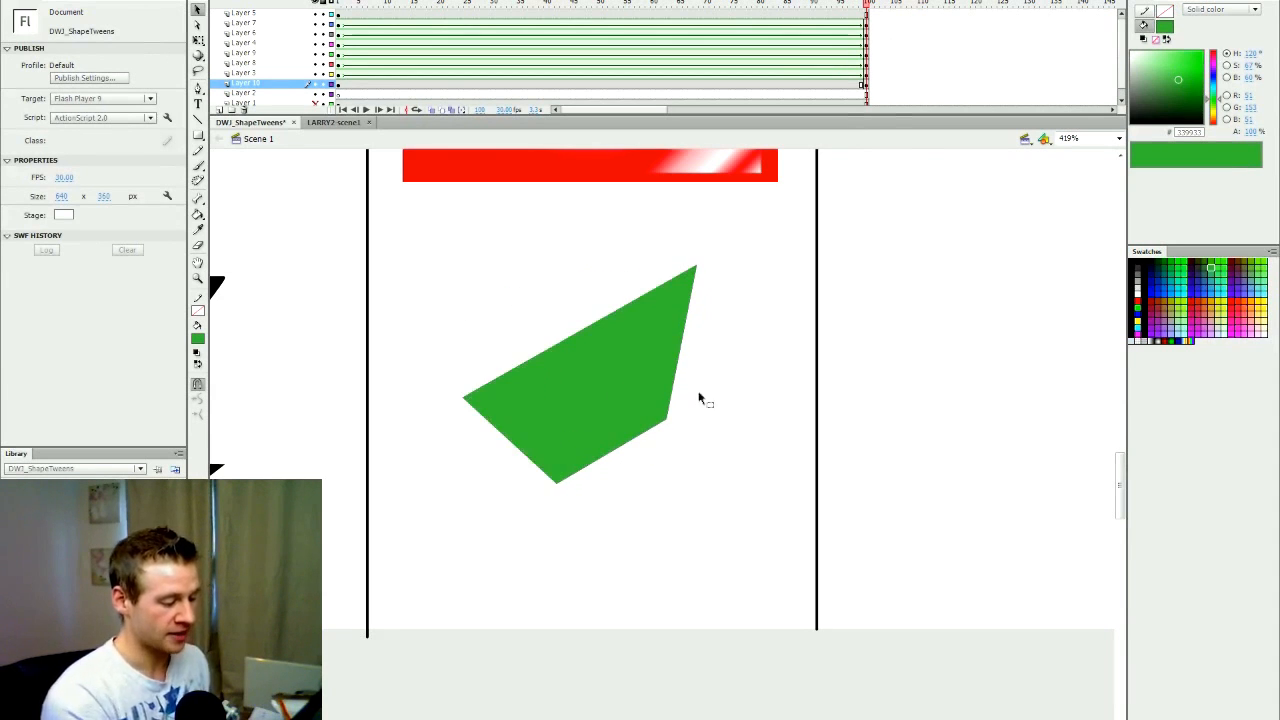
left_click_drag(557, 483, 452, 451)
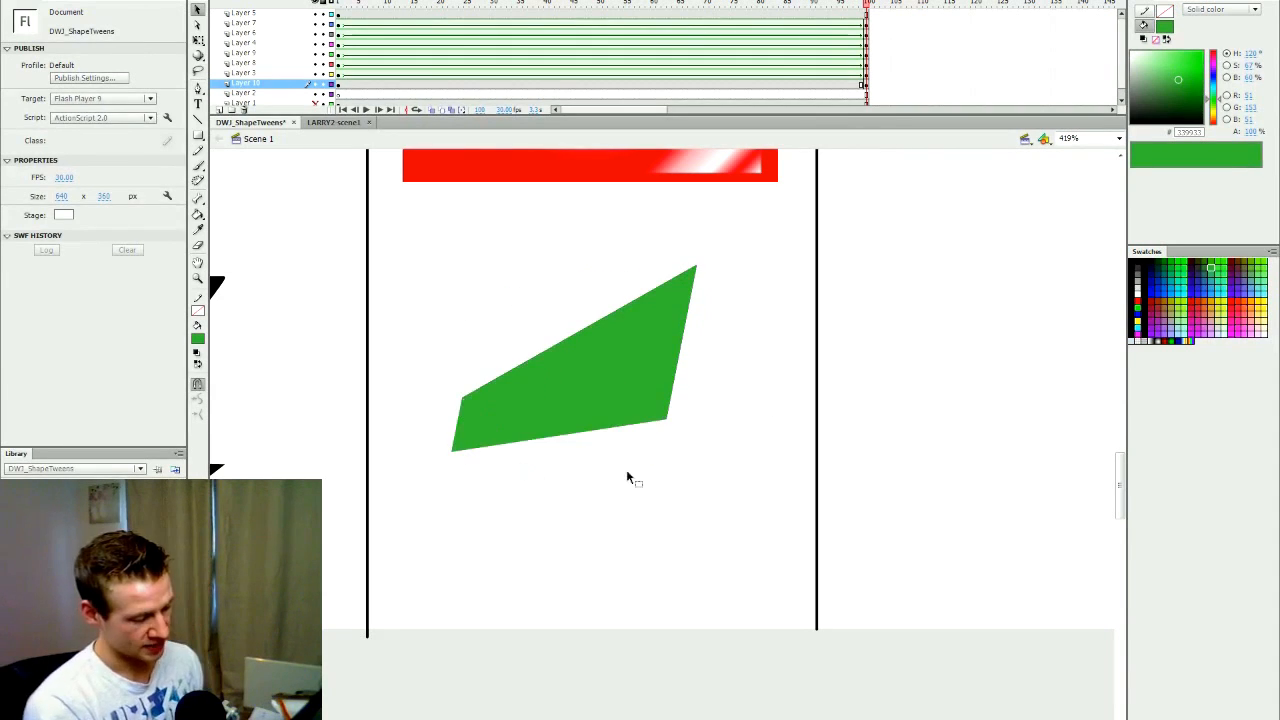
Create a shape tween on the green square's layer and return to frame 1
right_click(556, 86)
left_click(612, 109)
left_click_drag(555, 6, 333, 182)
left_click(330, 183)
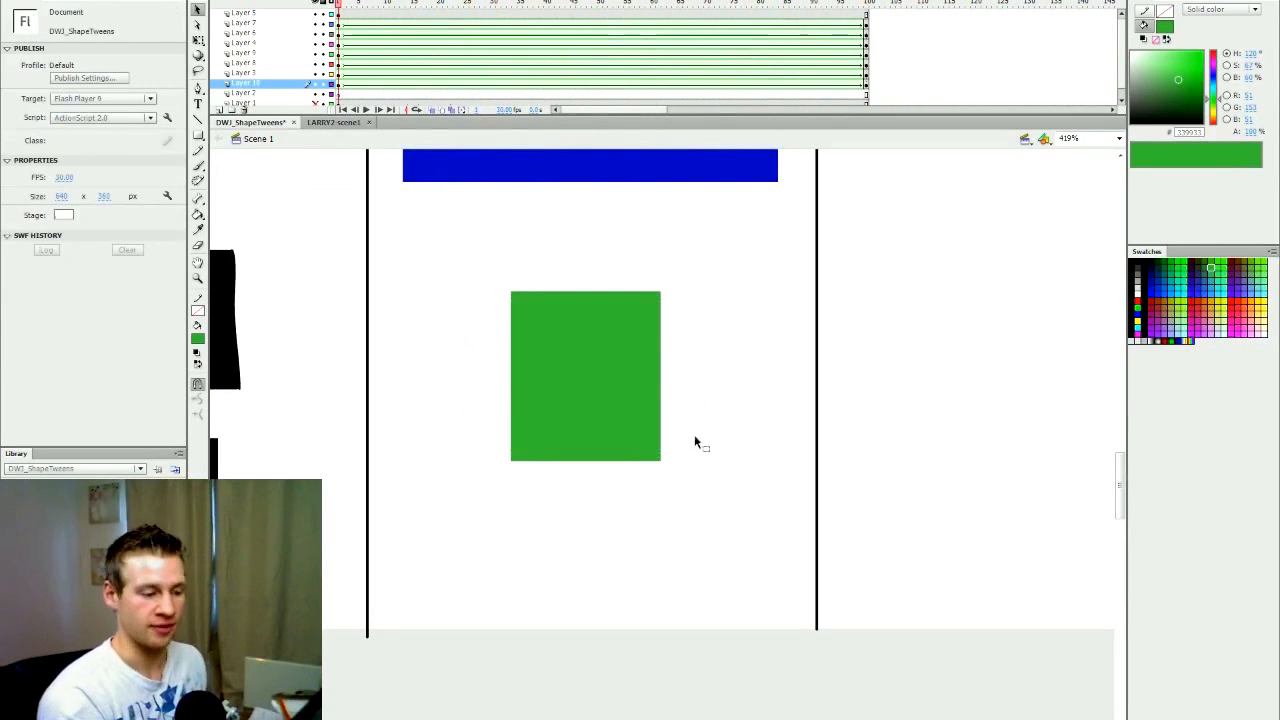
Scrub from frame 1 to frame 100 and back to review how the green square deforms
left_click(345, 4)
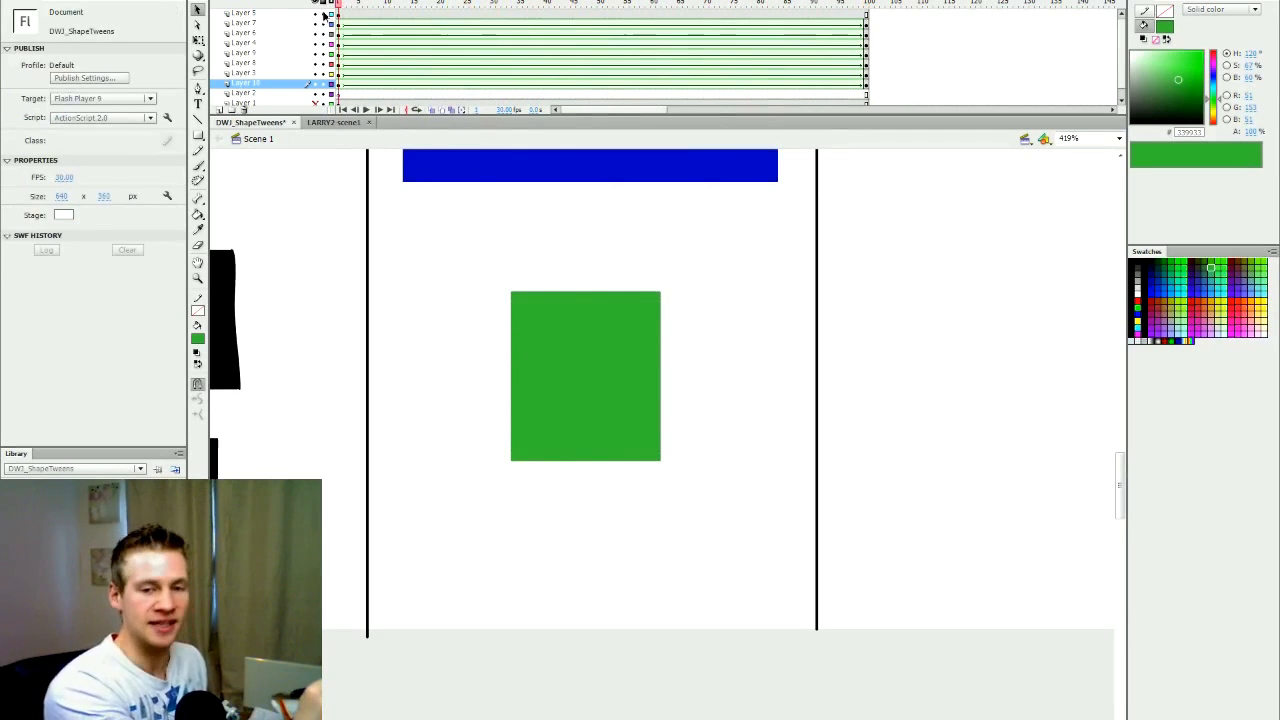
left_click(369, 6)
left_click_drag(369, 6, 924, 34)
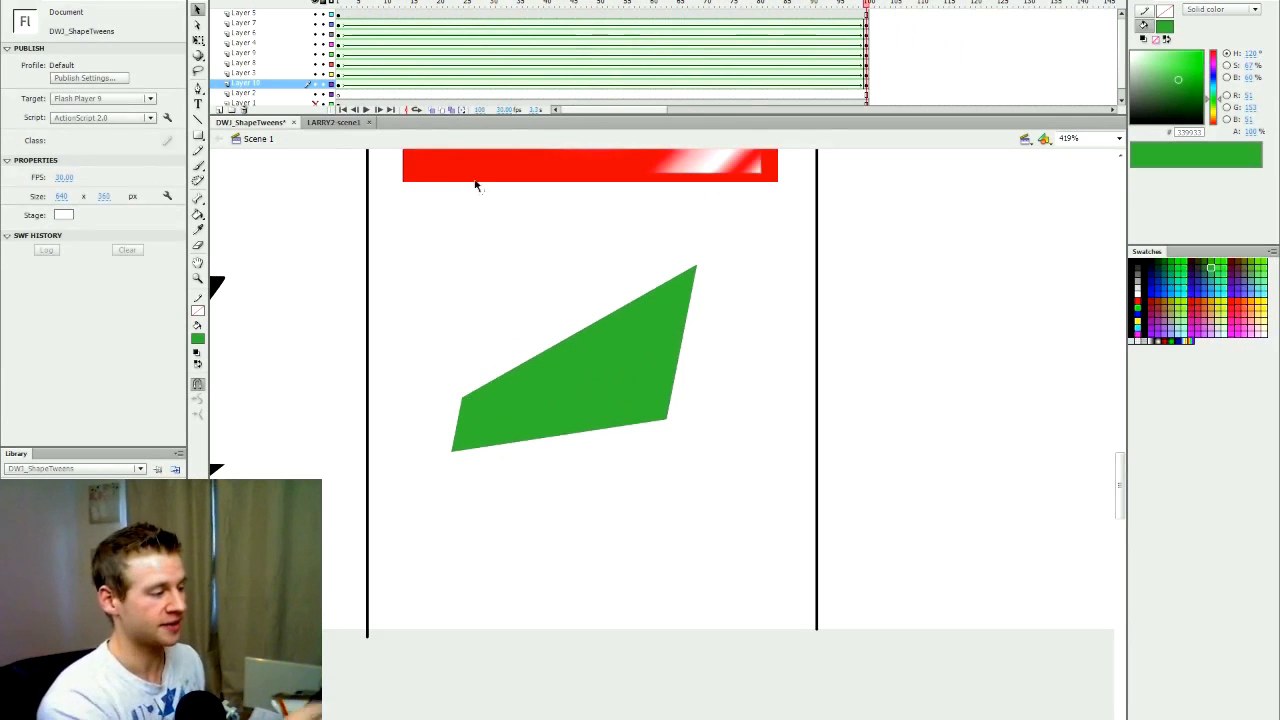
left_click(339, 5)
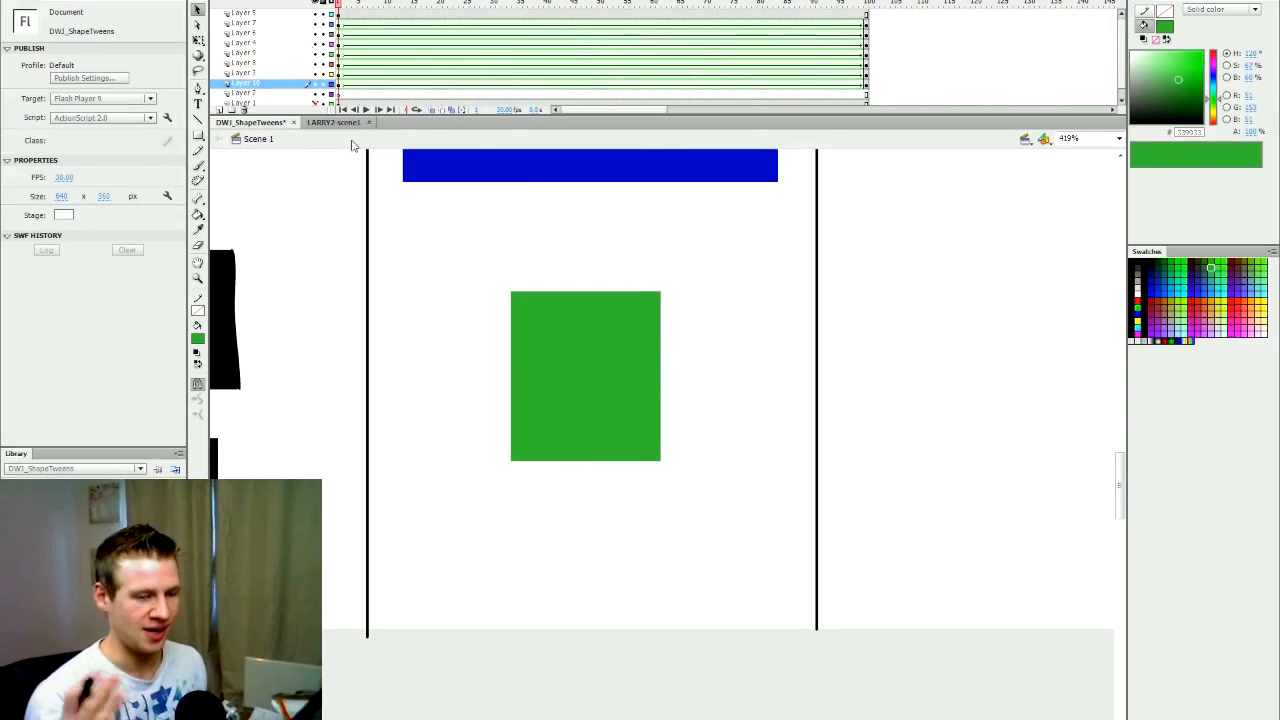
On frame 1, move the green square slightly to the right
left_click(640, 446)
left_click_drag(640, 446, 651, 449)
left_click(735, 443)
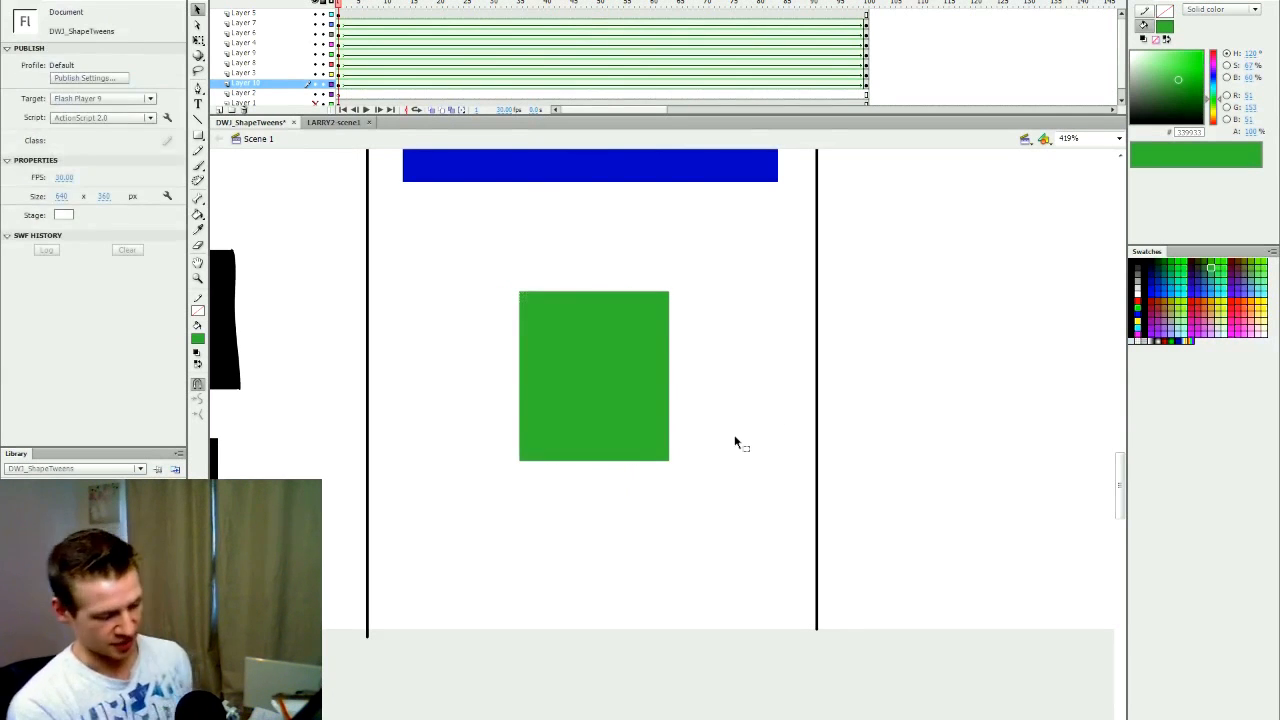
left_click(593, 362)
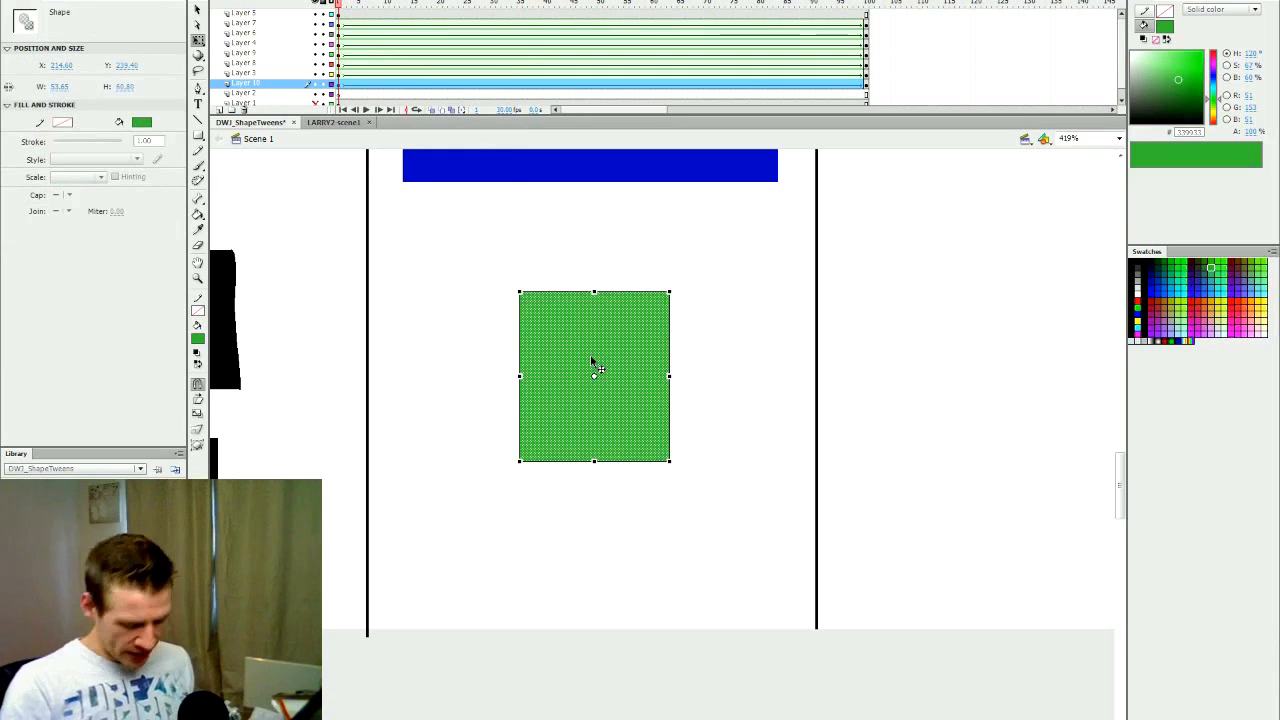
left_click(732, 352)
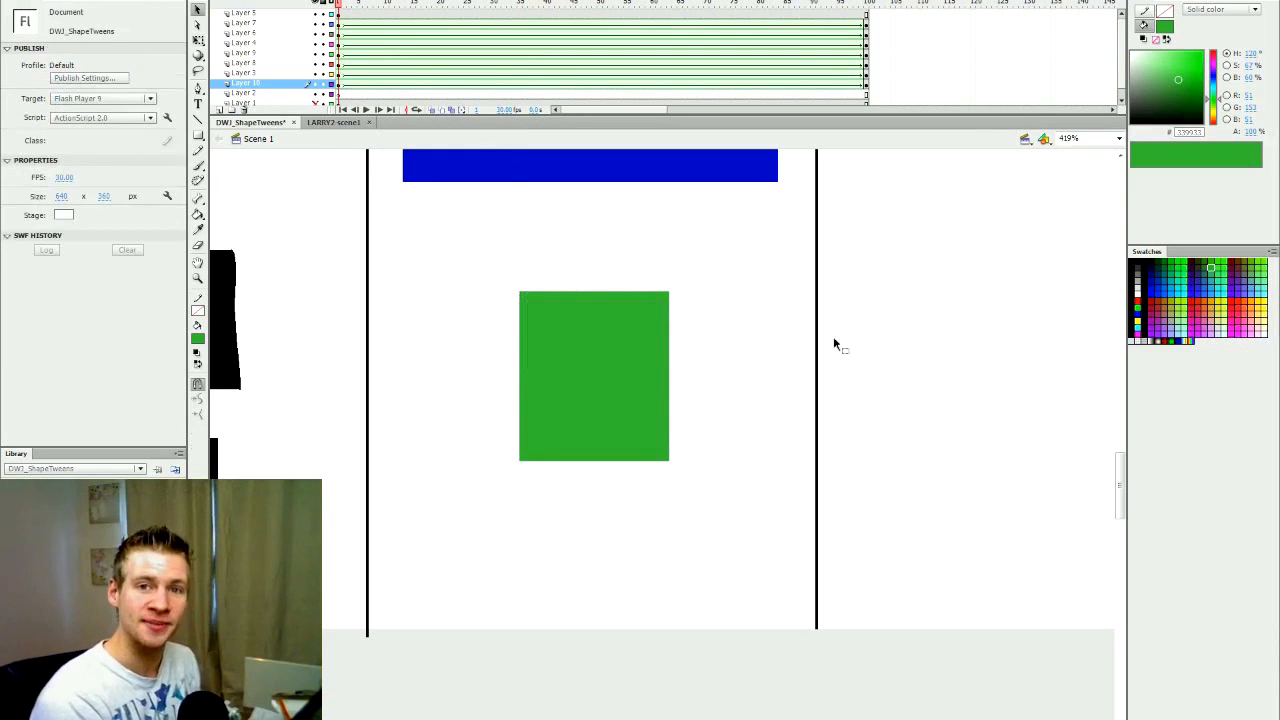
Add four shape hints to the green square on frame 1 and place one on each corner
left_click(635, 392)
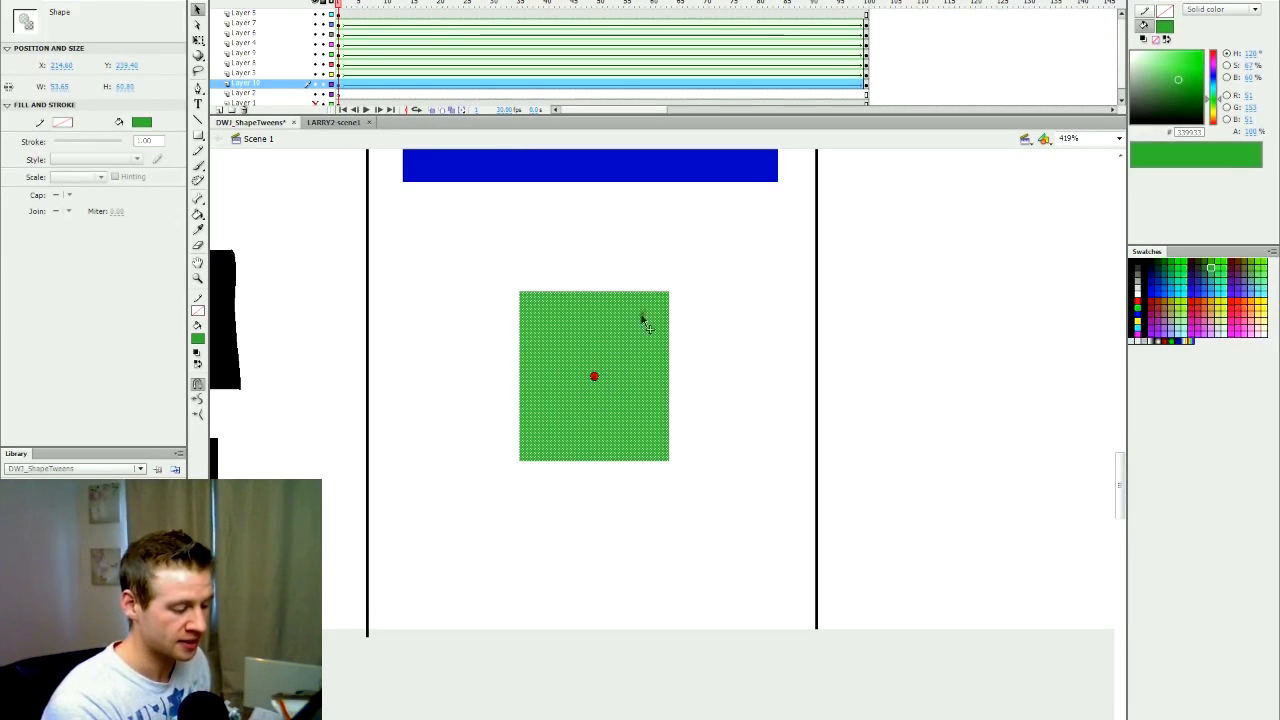
left_click_drag(669, 294, 669, 292)
left_click_drag(594, 378, 519, 292)
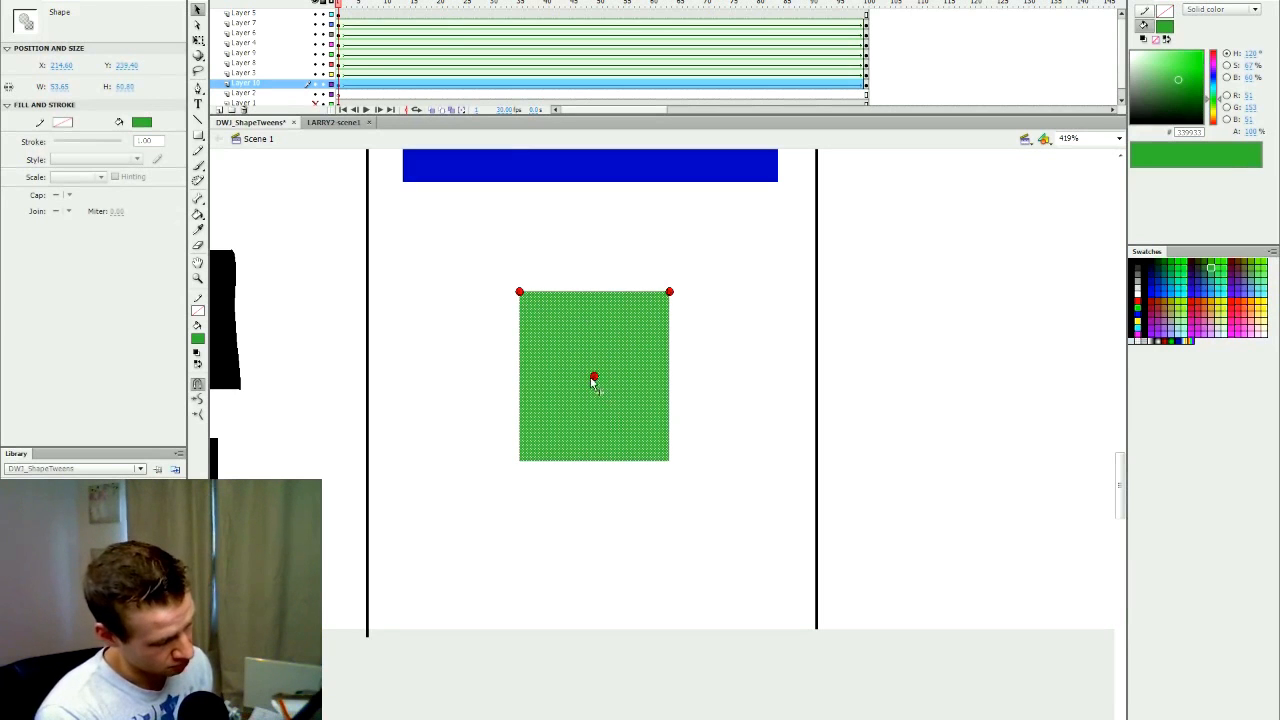
left_click_drag(594, 378, 670, 461)
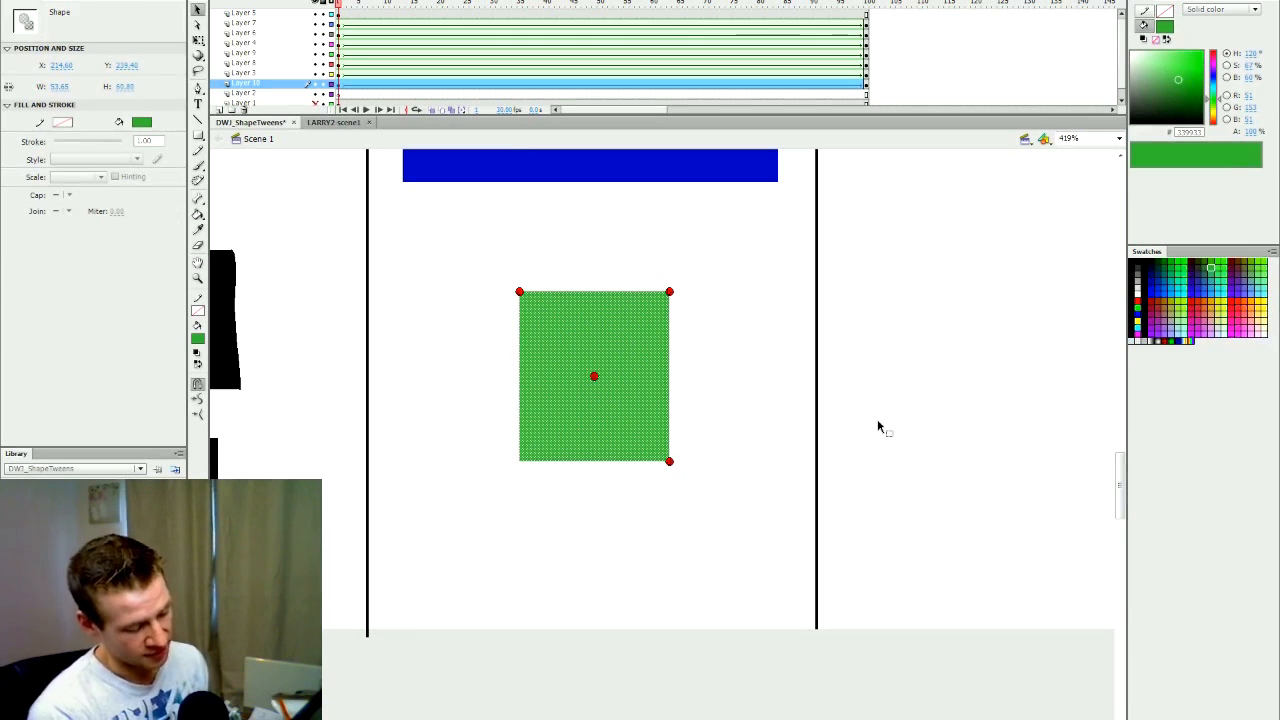
left_click_drag(594, 378, 519, 461)
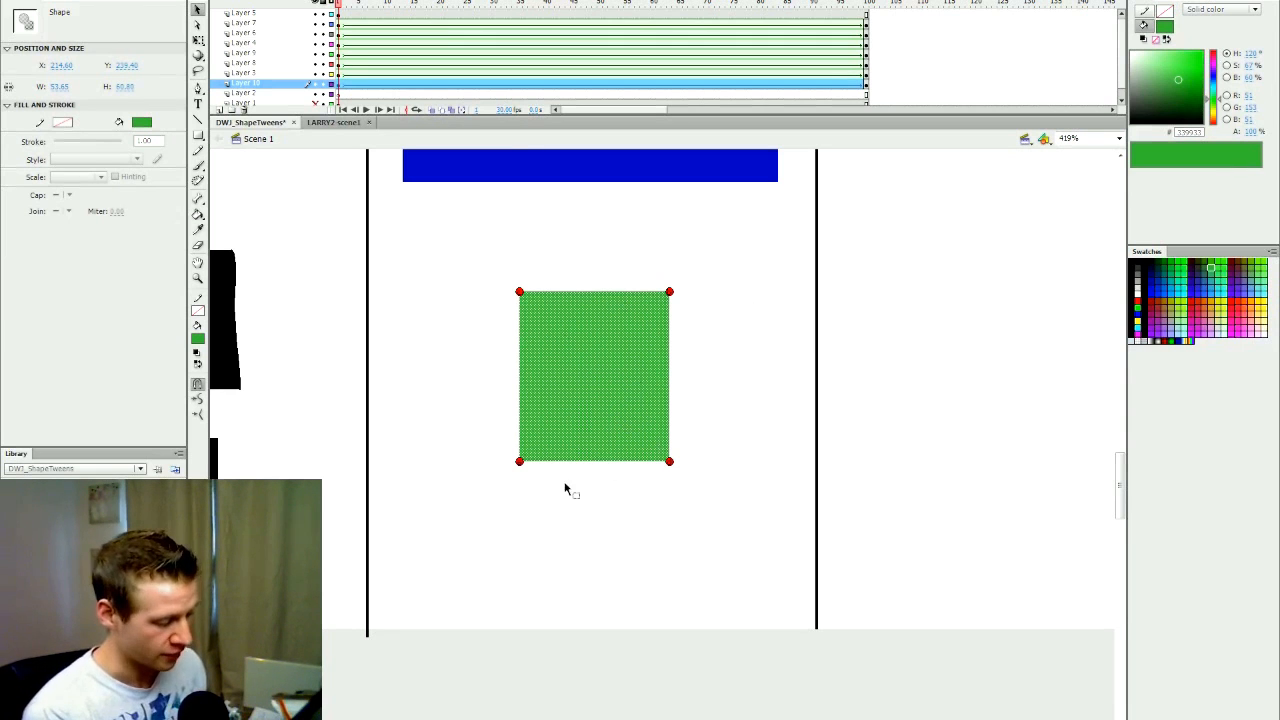
left_click_drag(551, 363, 551, 361)
left_click_drag(520, 292, 666, 292)
left_click_drag(552, 362, 520, 292)
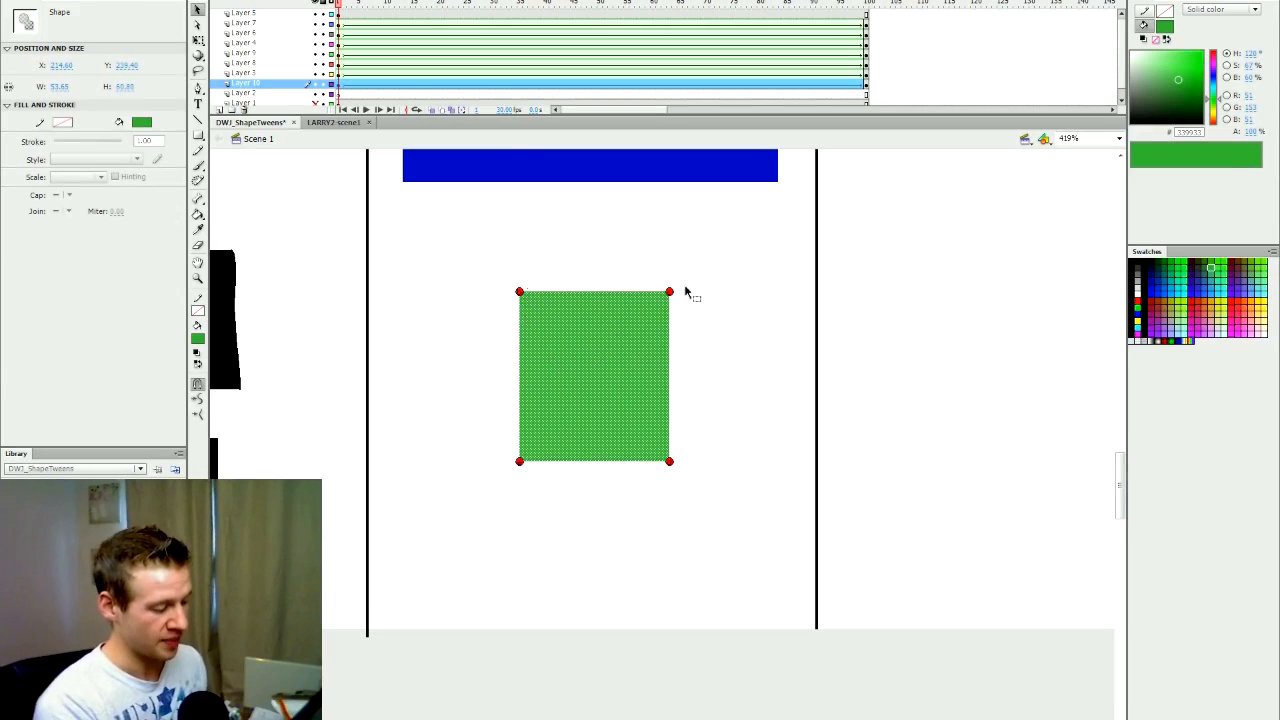
On frame 100, place the four shape hints on the matching corners of the deformed green shape
left_click(867, 89)
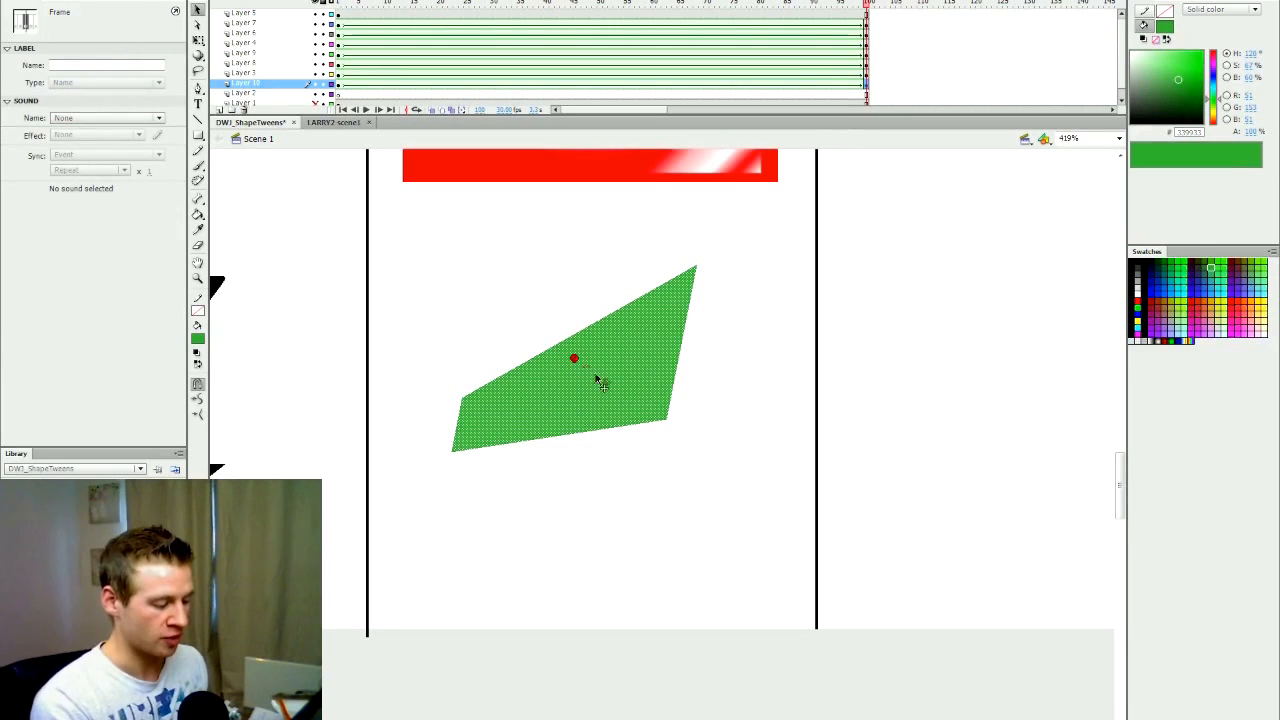
left_click(669, 423)
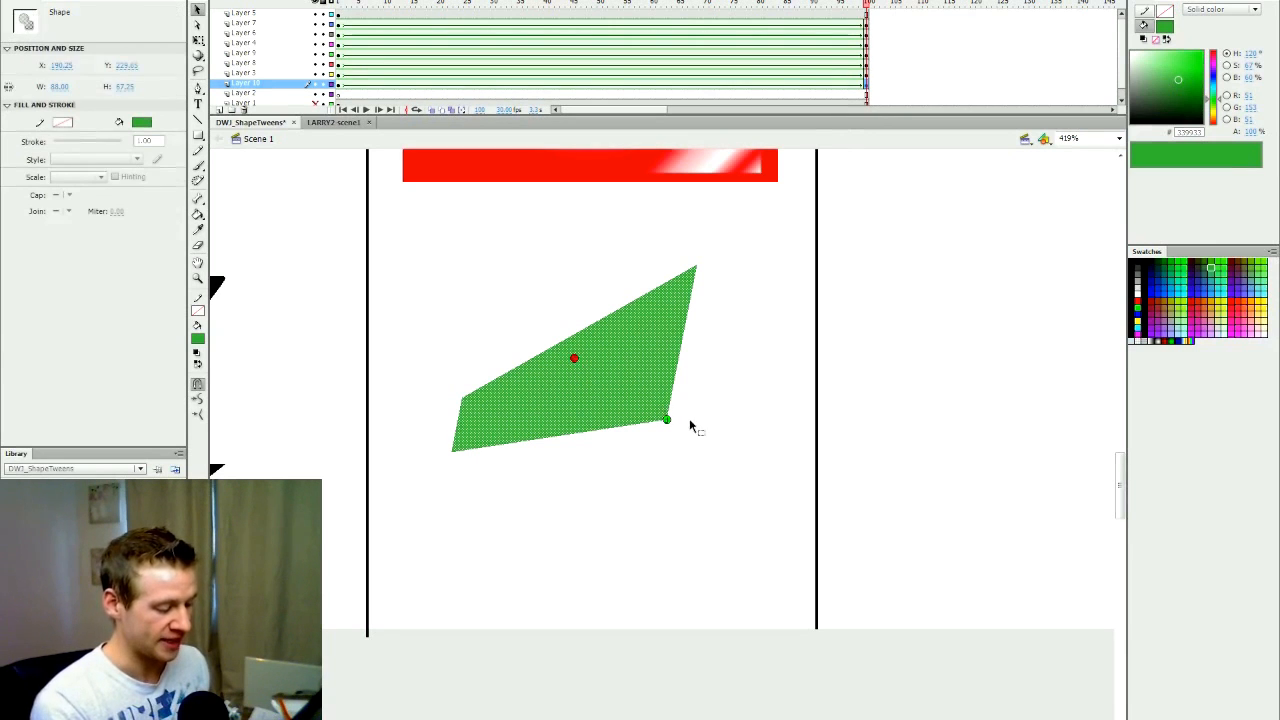
left_click_drag(575, 360, 696, 267)
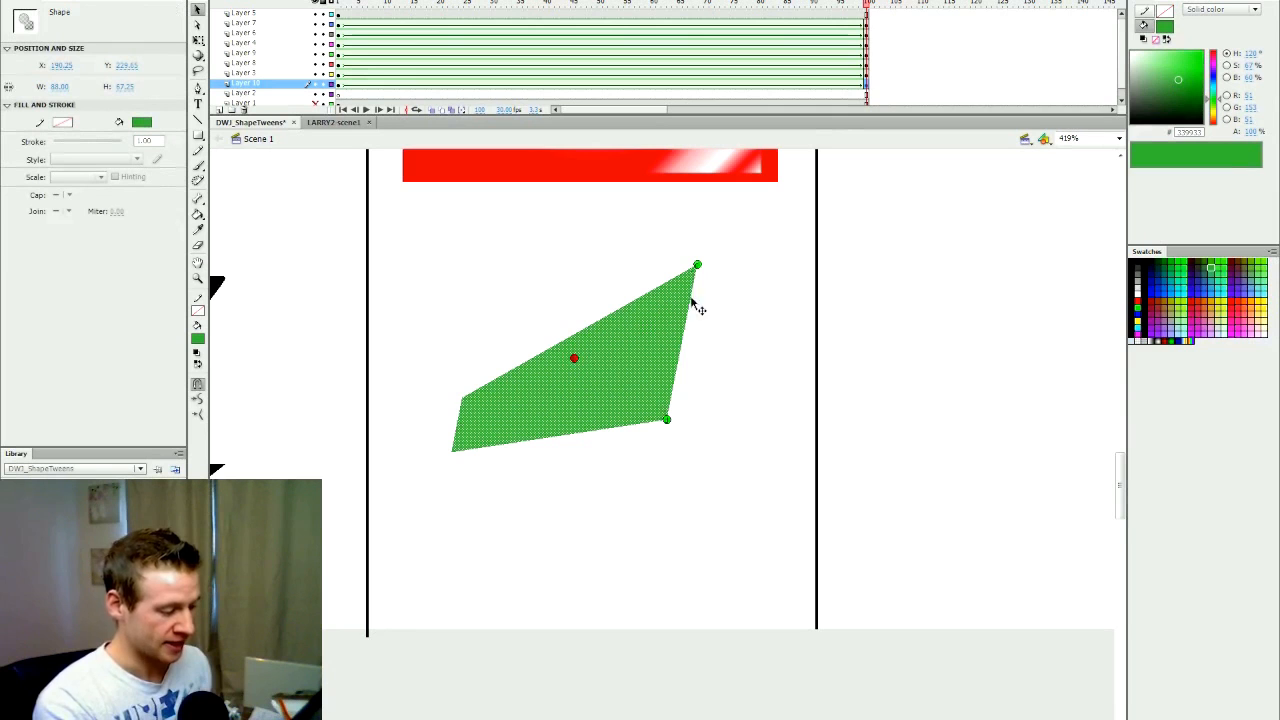
left_click_drag(576, 360, 463, 398)
left_click_drag(576, 362, 452, 451)
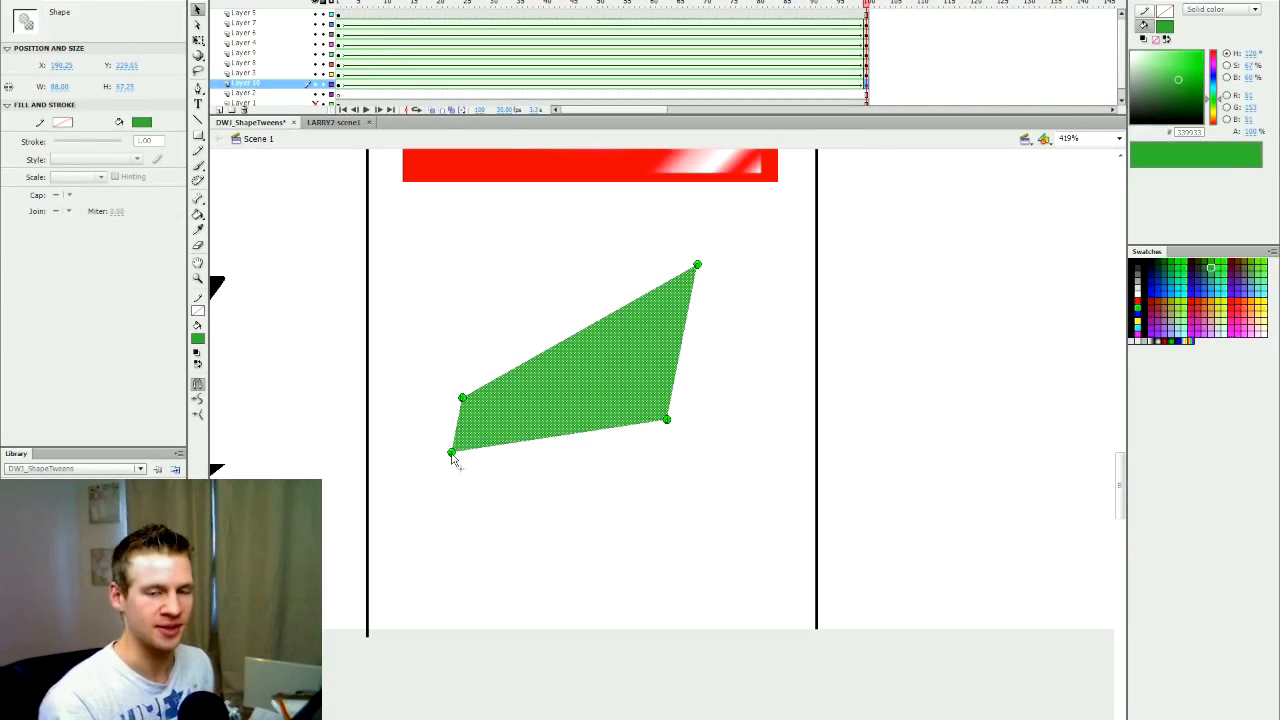
Return to frame 1 and play the timeline to review the hinted green square's tween beside the other examples
left_click_drag(372, 4, 296, 112)
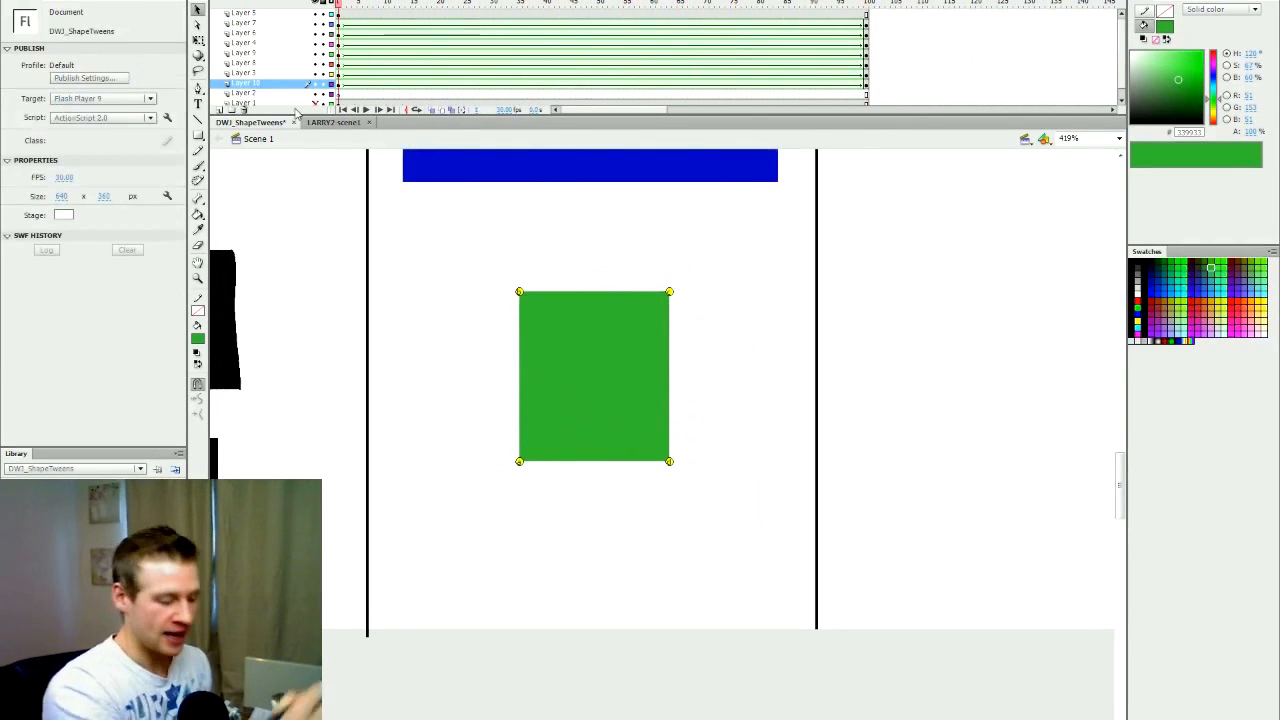
scroll(662, 390, "left", 4)
scroll(662, 390, "right", 1)
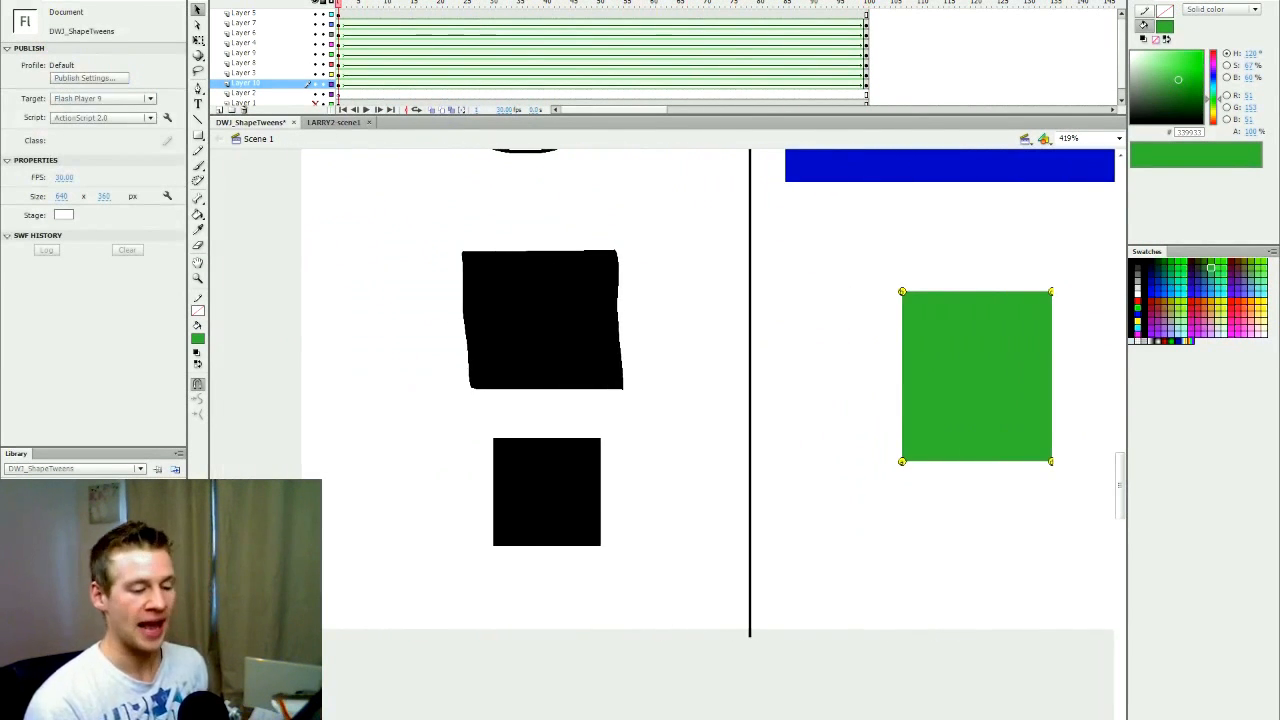
left_click_drag(1127, 472, 1128, 441)
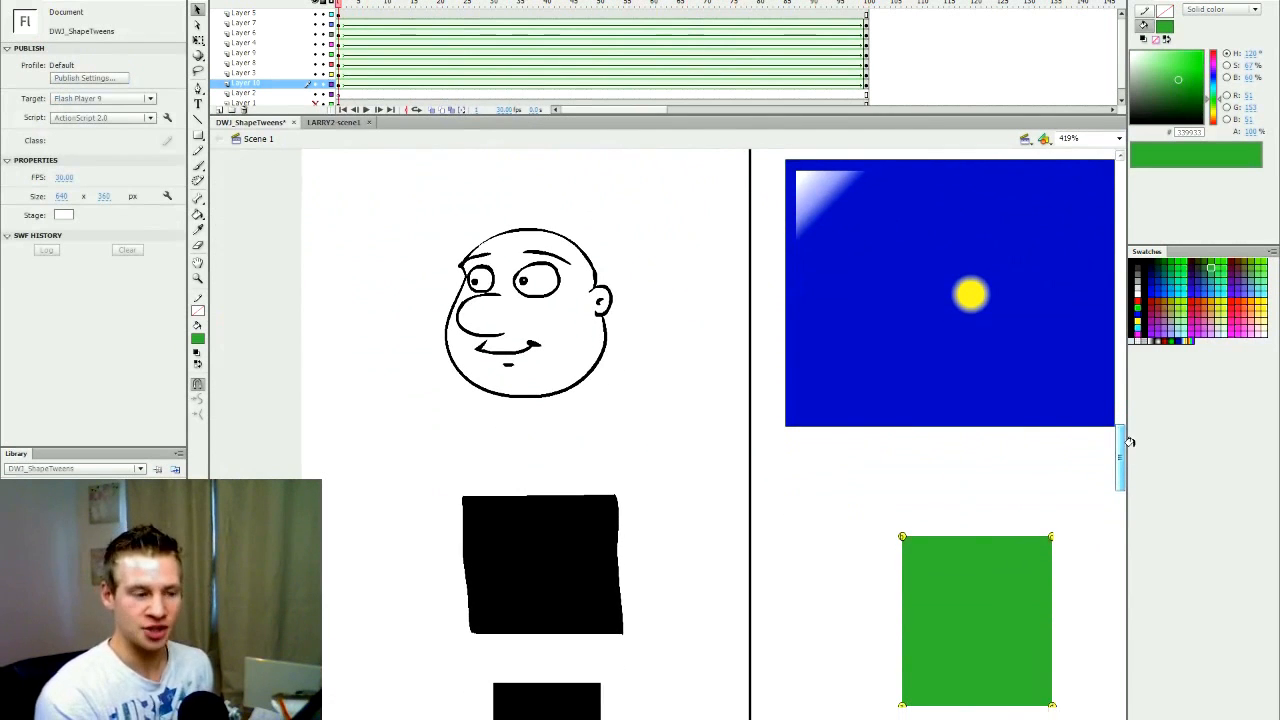
key("Return")
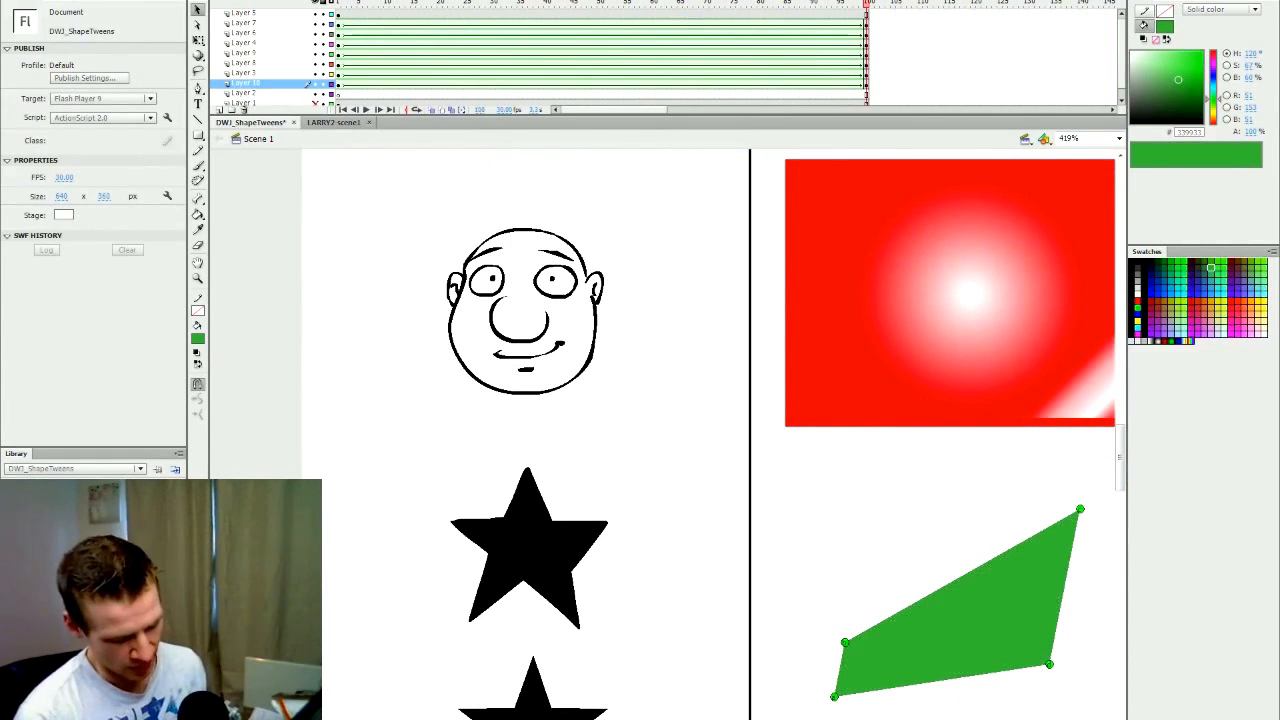
Show the whole frame in the view and replay all the shape tweens
scroll(667, 434, "right", 4)
scroll(667, 434, "left", 1)
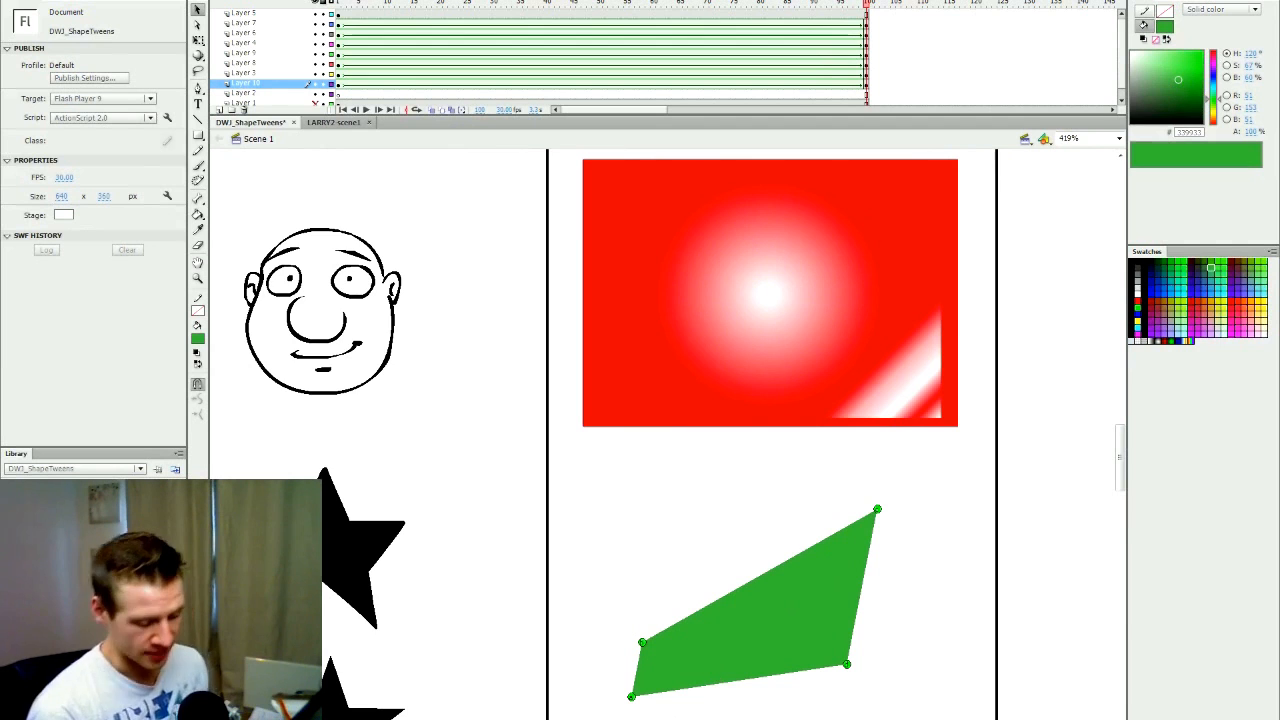
scroll(667, 434, "right", 5)
left_click(1117, 138)
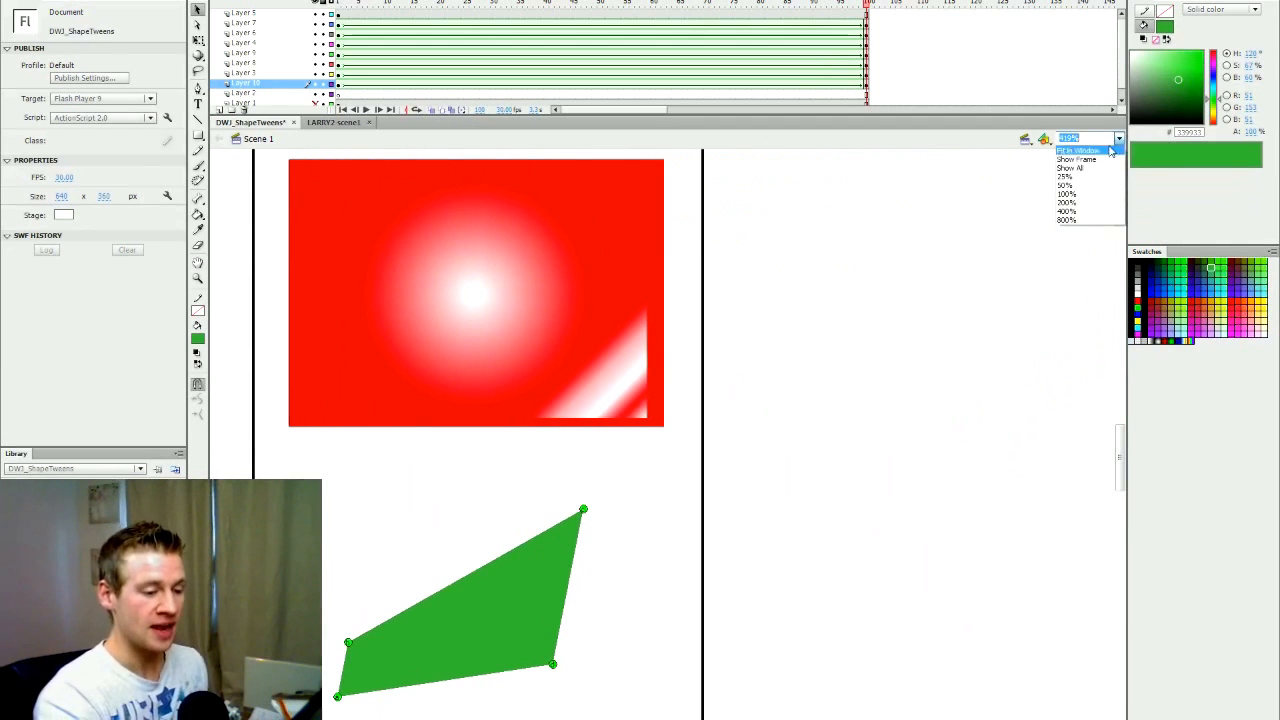
left_click(1080, 159)
left_click(478, 30)
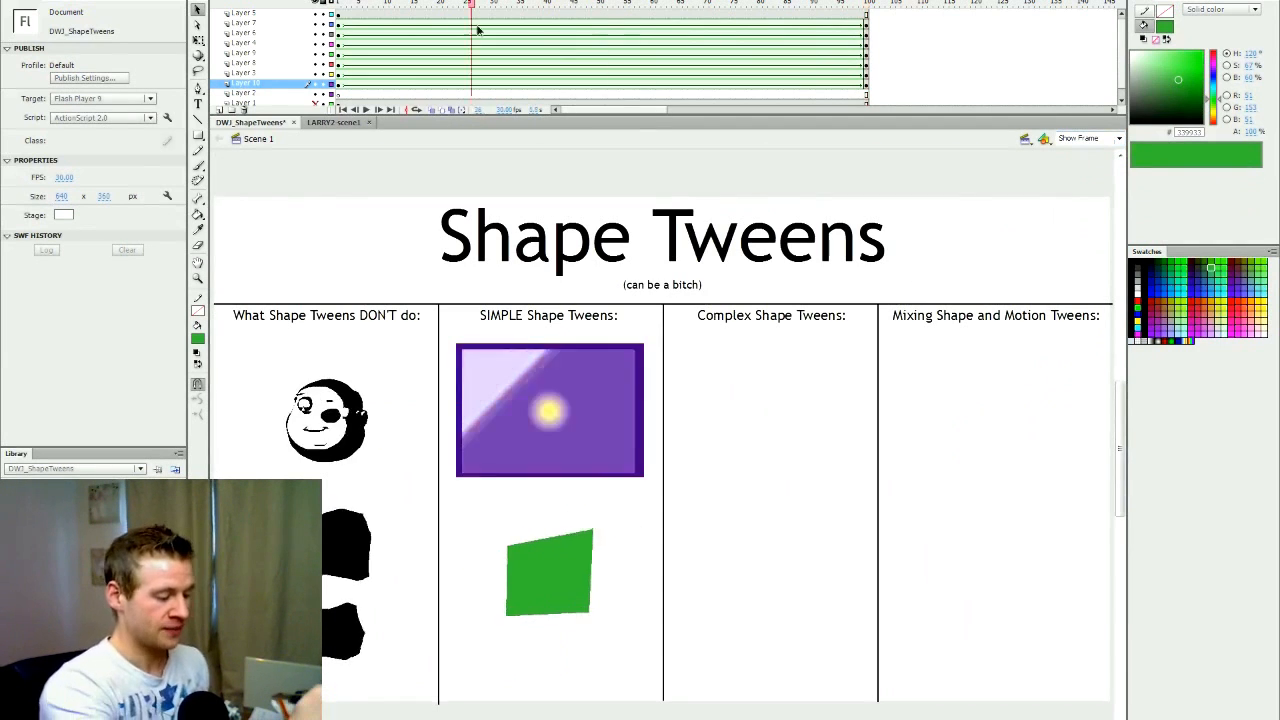
key("Return")
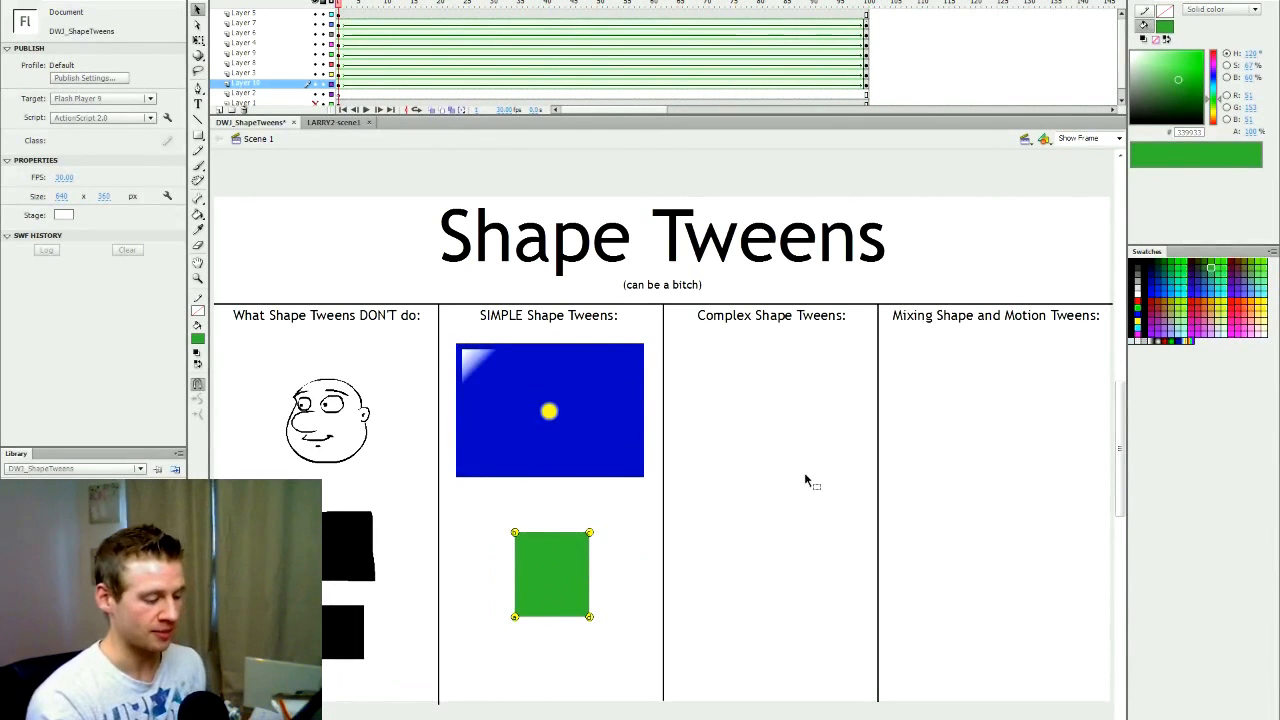
Position the blue person figure in the middle of the Complex Shape Tweens column on frame 1
key("q")
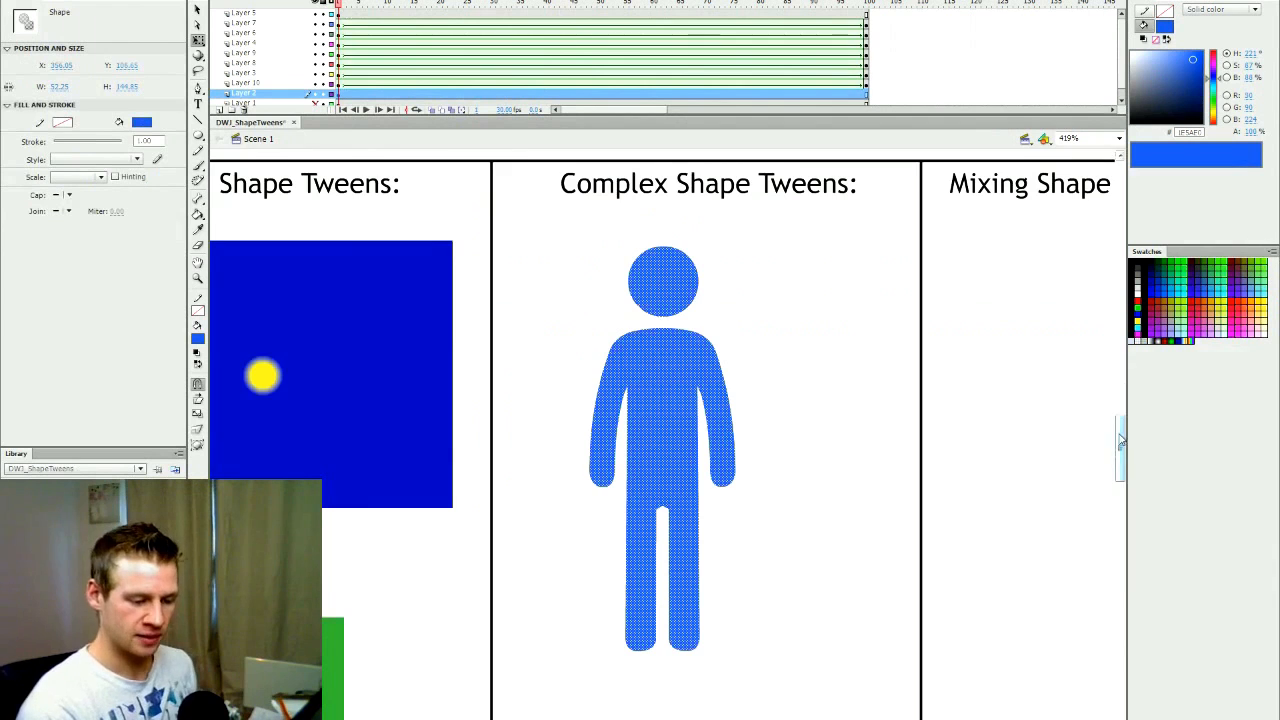
scroll(668, 430, "down", 1)
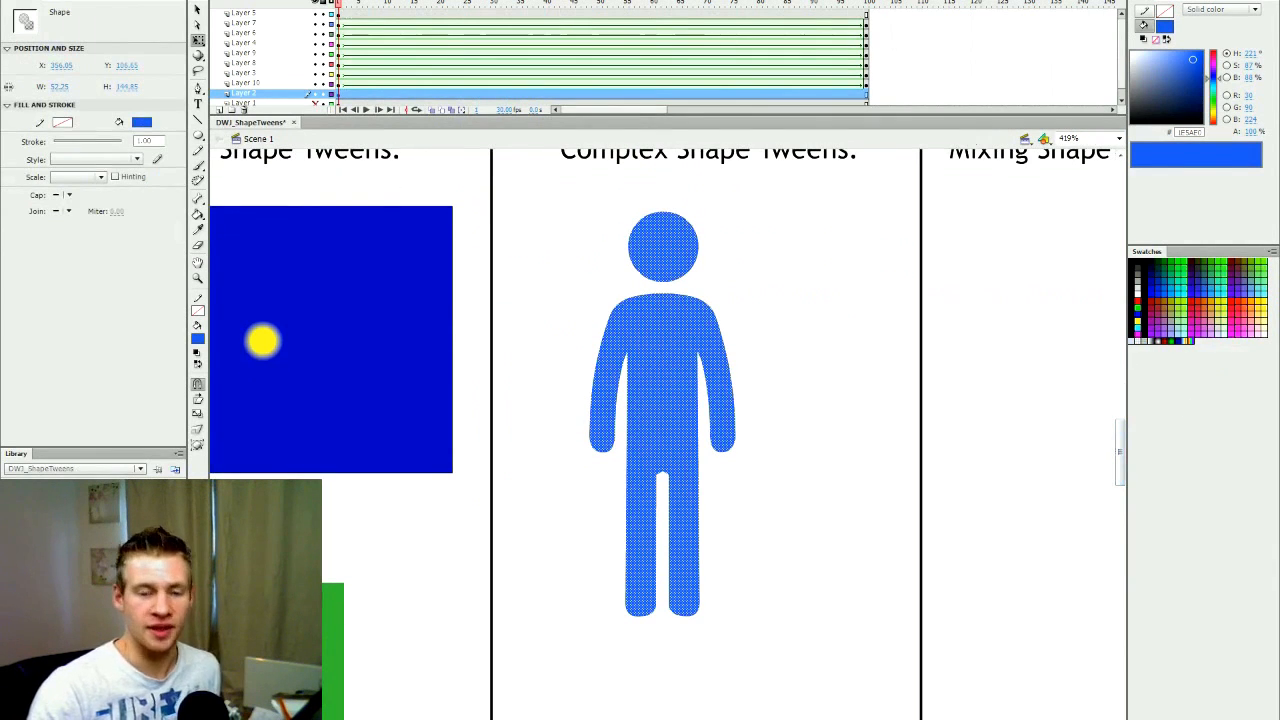
left_click_drag(671, 252, 717, 283)
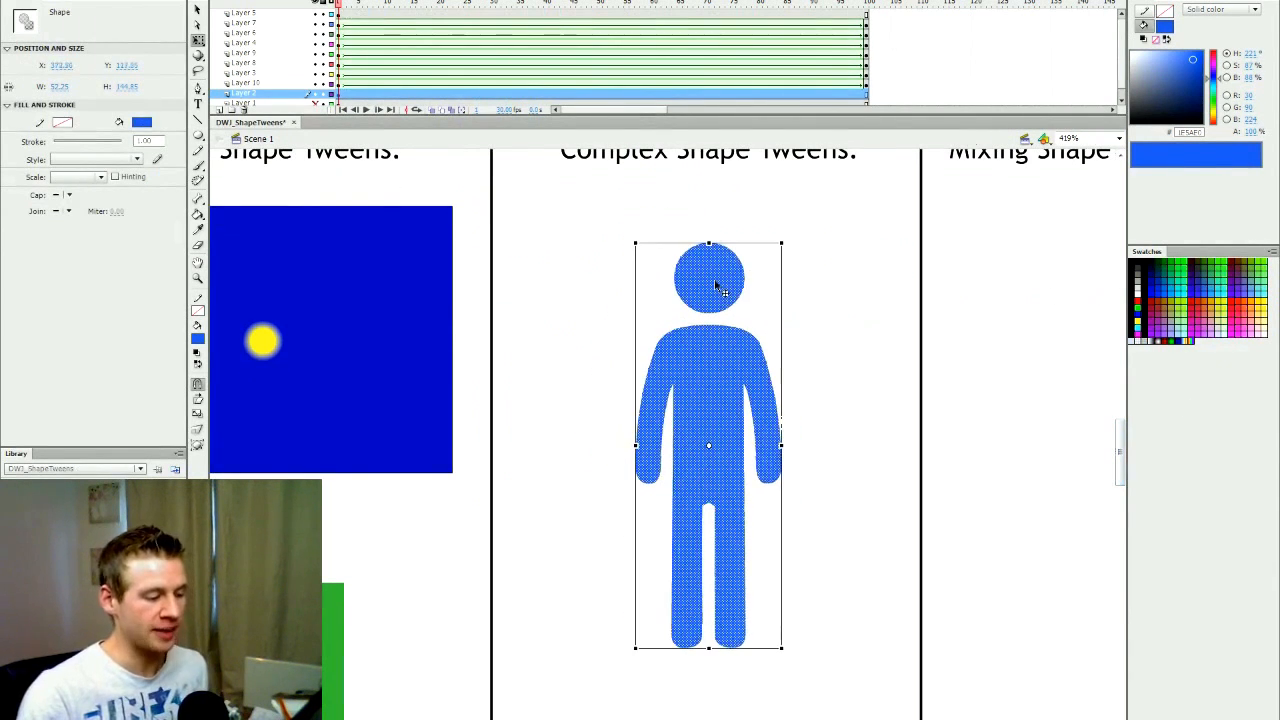
left_click(842, 322)
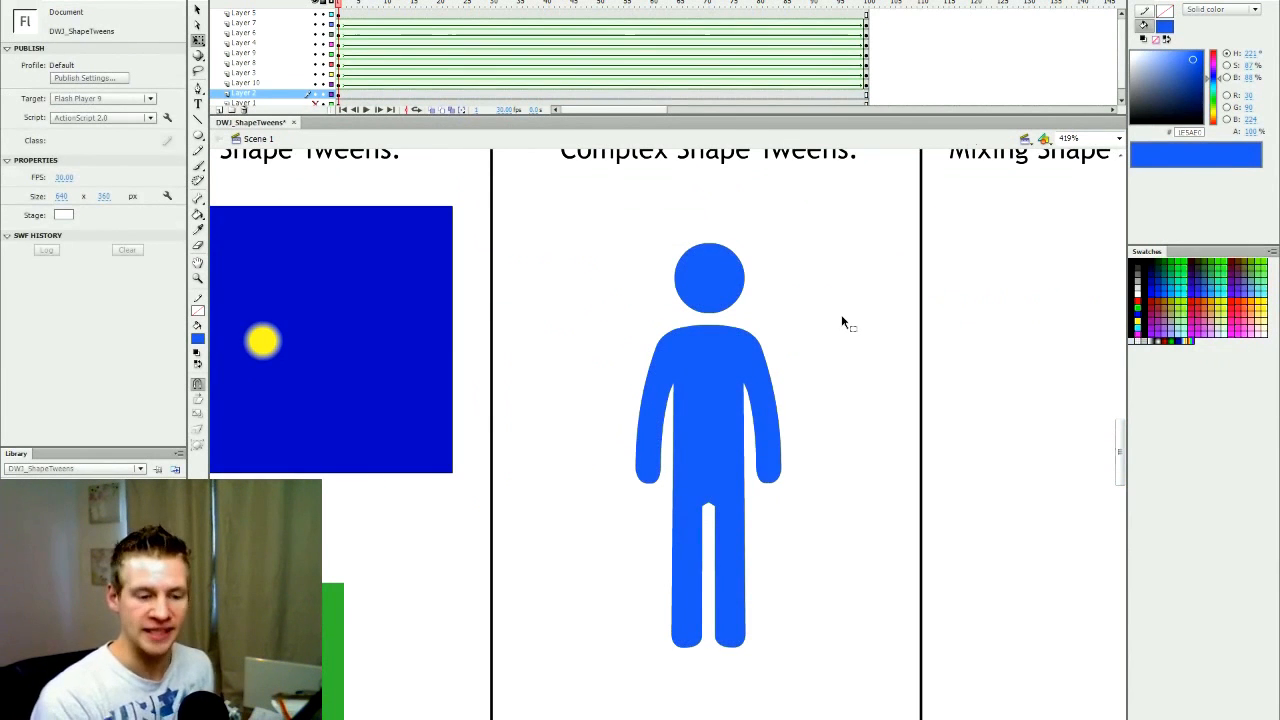
left_click_drag(1122, 453, 1122, 447)
mouse_move(707, 717)
left_mouse_down()
mouse_move(639, 717)
mouse_move(728, 712)
left_mouse_up()
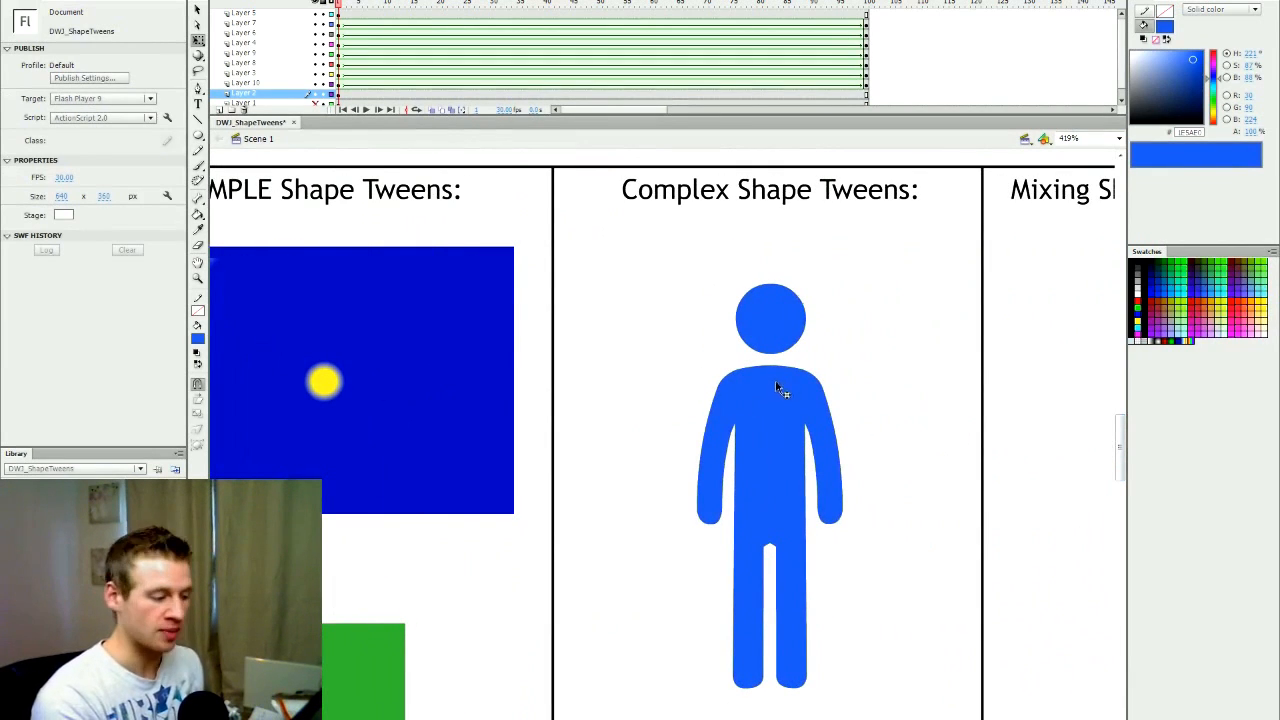
mouse_move(1123, 446)
left_mouse_down()
mouse_move(1122, 462)
mouse_move(1121, 446)
left_mouse_up()
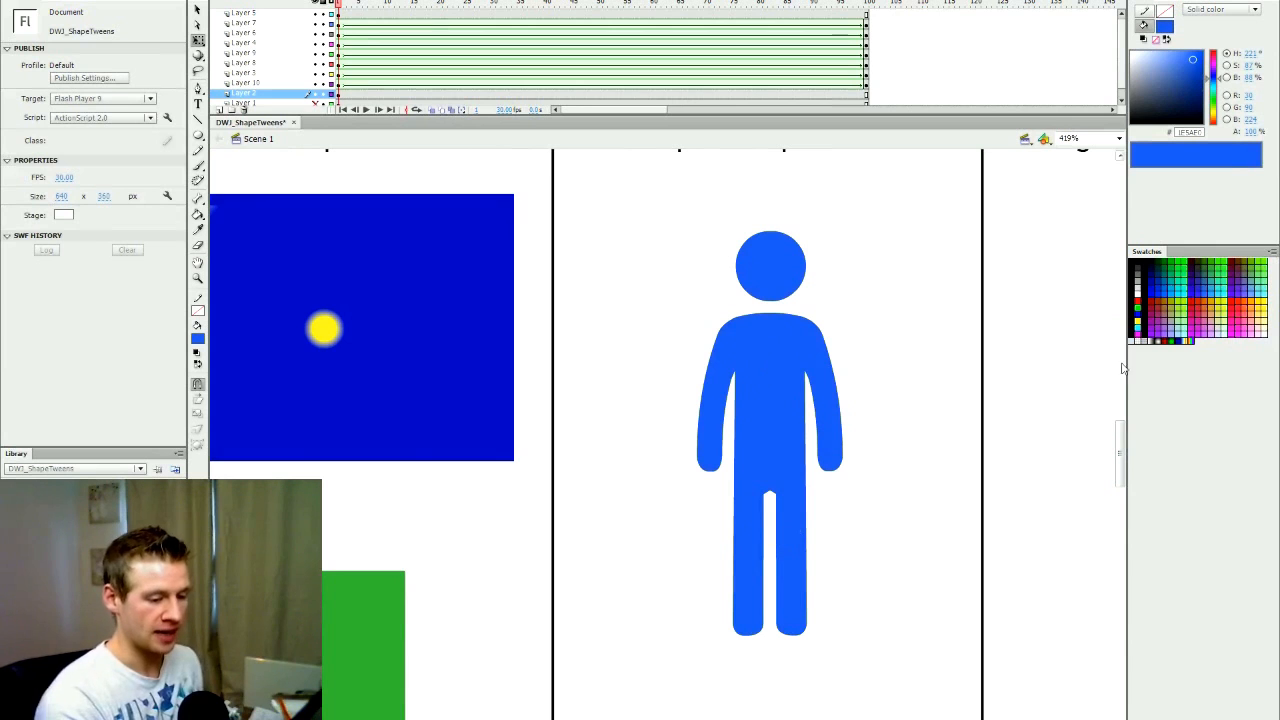
Nudge the blue figure slightly and insert a keyframe for it at frame 100 of Layer 2
left_click(866, 95)
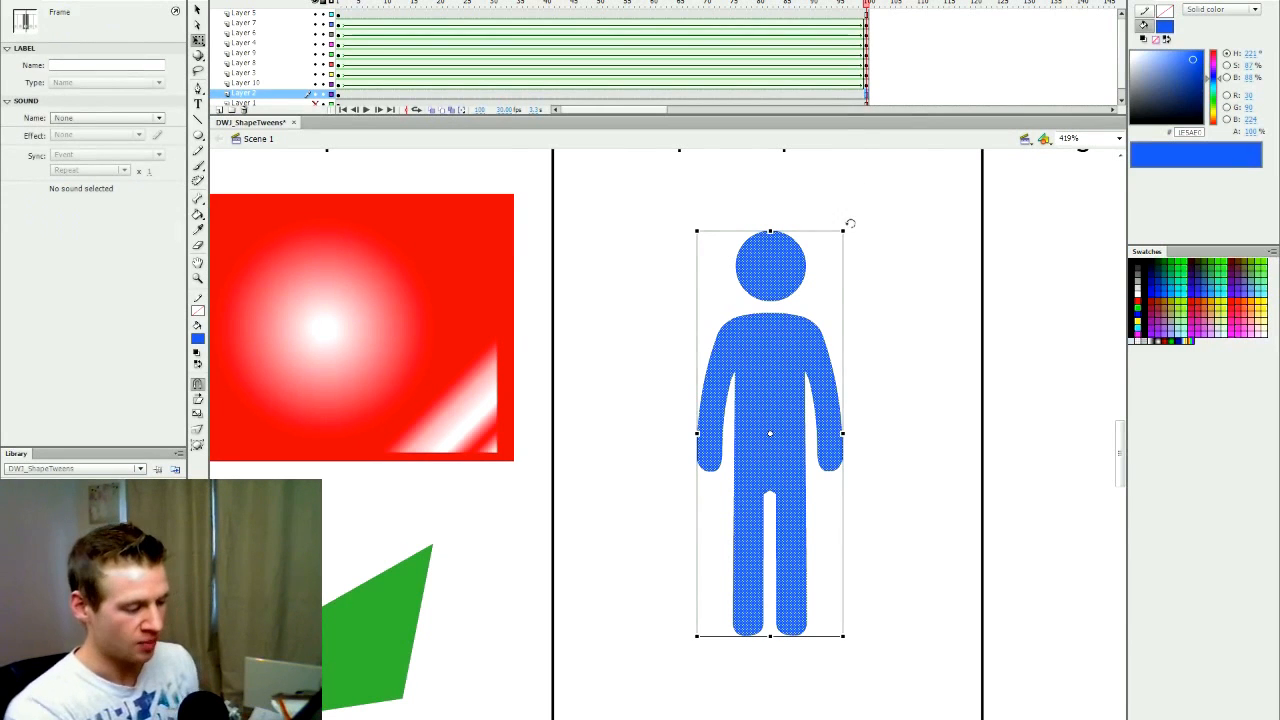
left_click(797, 424)
left_click_drag(812, 400, 820, 403)
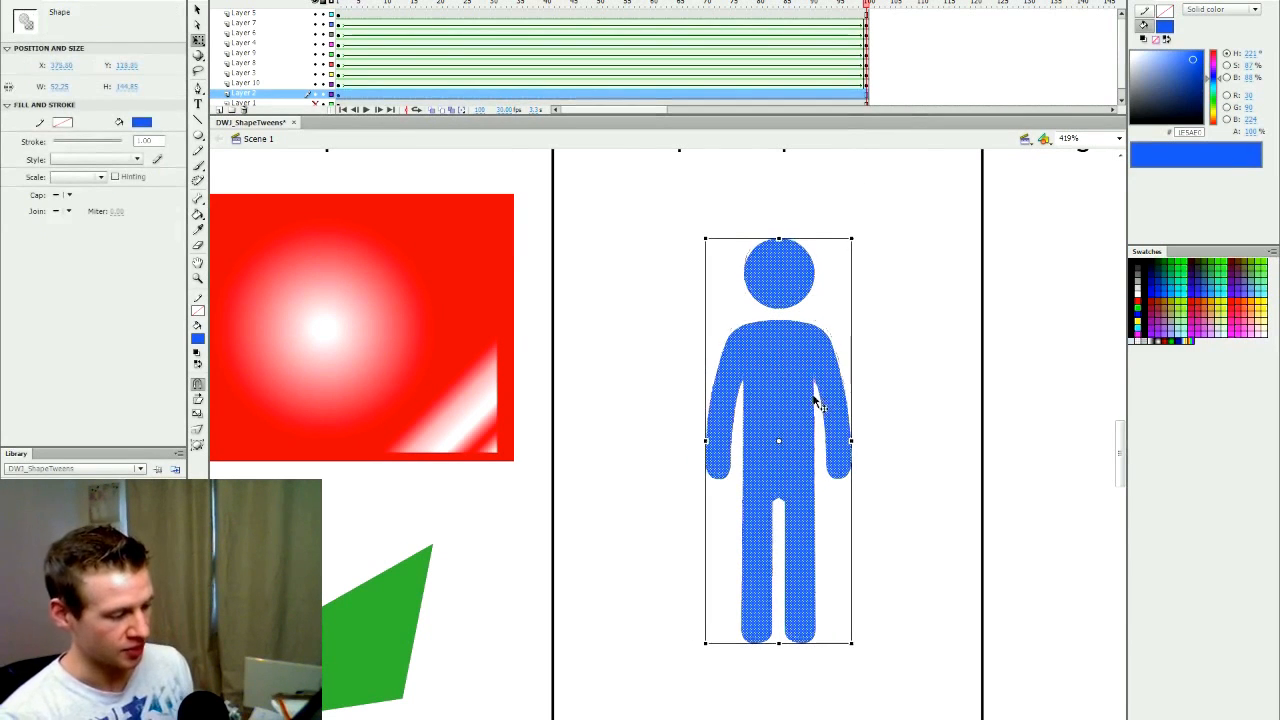
left_click(868, 96)
left_click(879, 4)
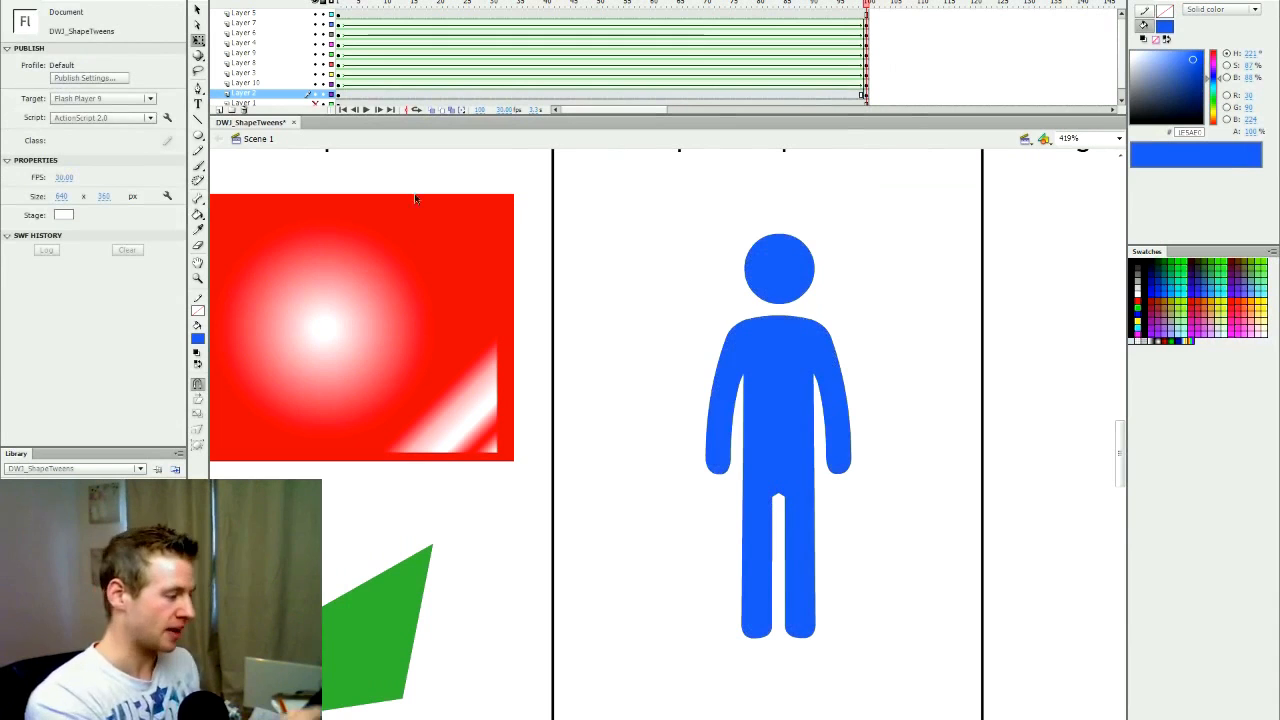
Draw a blue rectangle over the figure's upper legs on frame 100 and pull its corners into a flared skirt
left_click(198, 136)
left_click(257, 136)
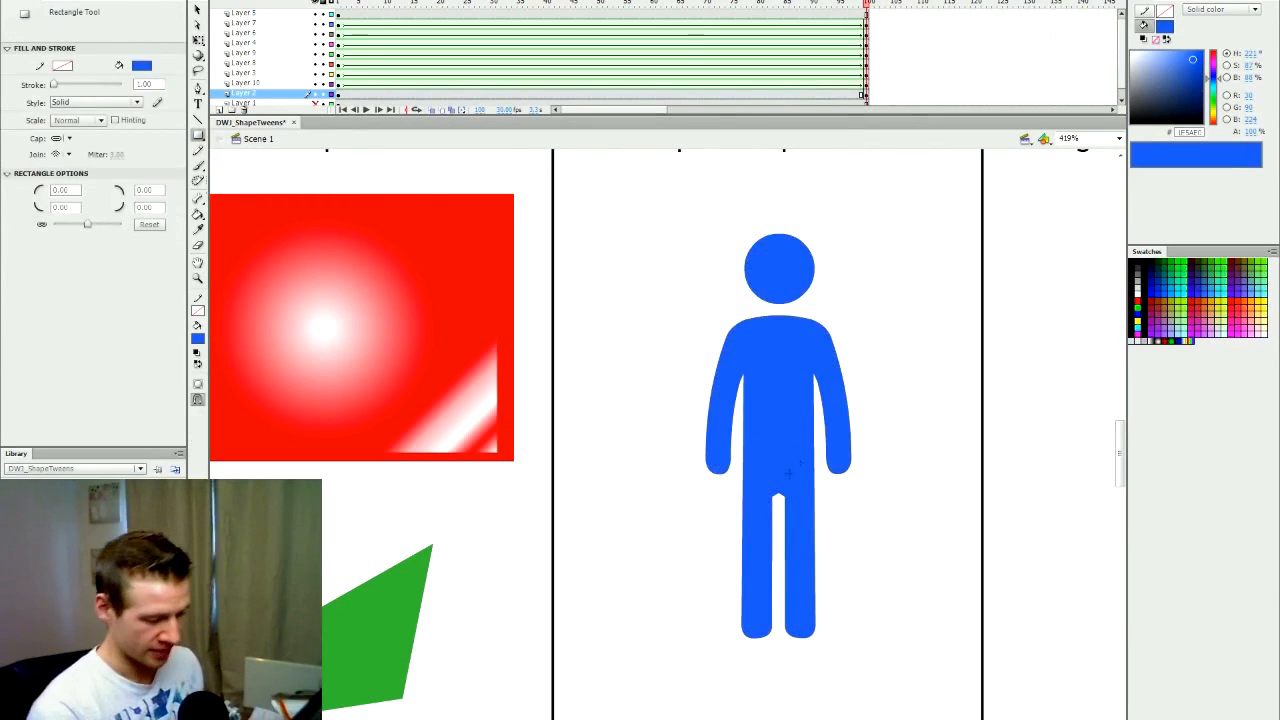
left_click_drag(740, 460, 821, 560)
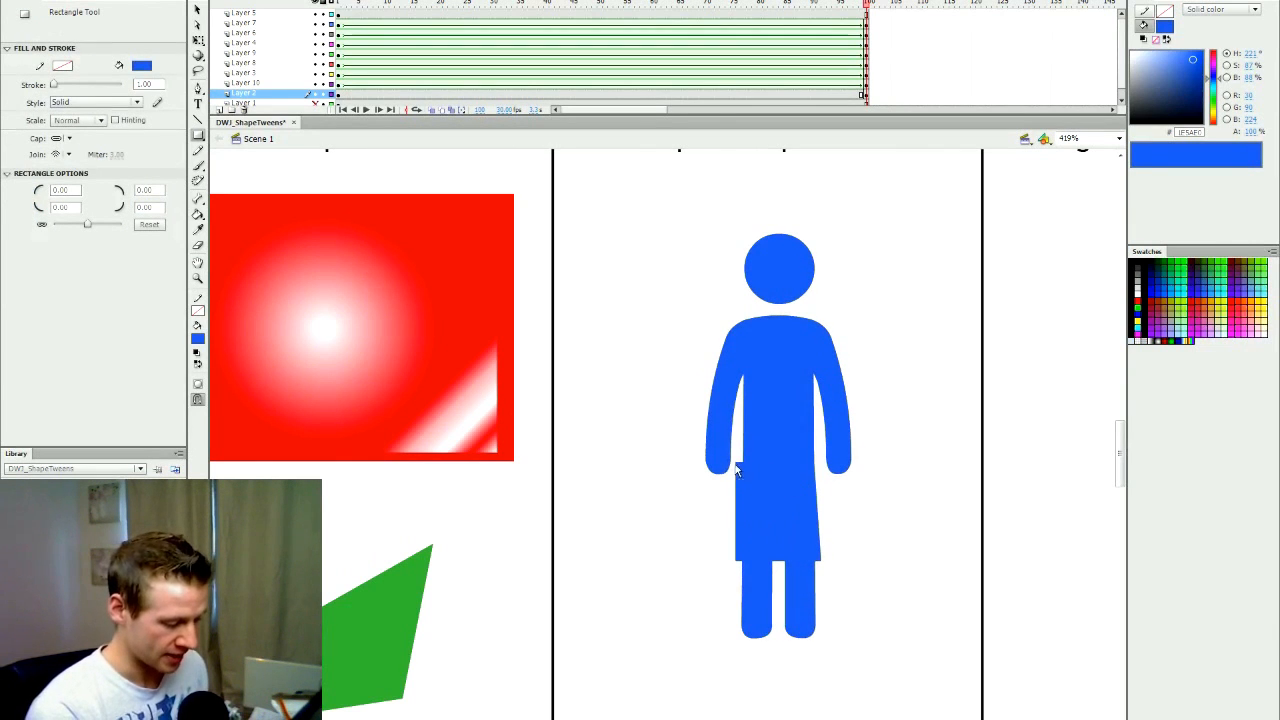
left_click_drag(736, 560, 726, 560)
left_click_drag(820, 560, 832, 561)
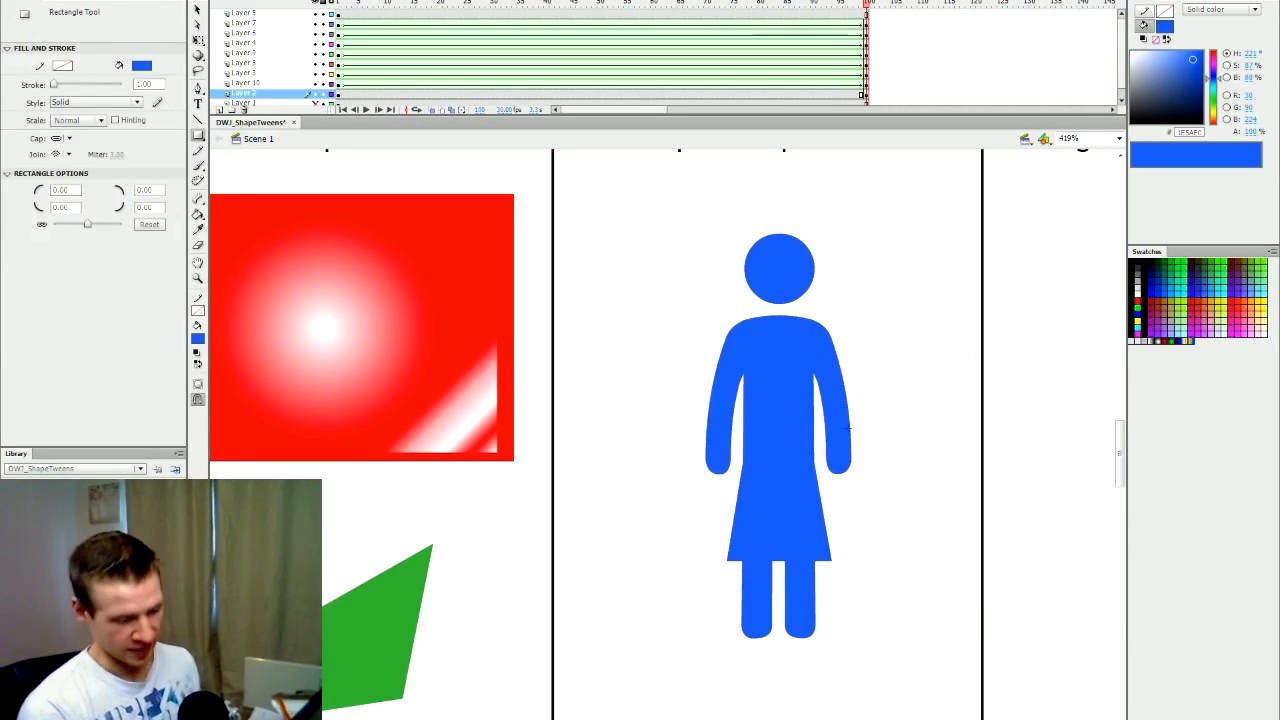
Recolour the whole skirted figure on frame 100 magenta and flip between adjacent frames to compare it with the blue figure
key("v")
left_click_drag(893, 213, 653, 668)
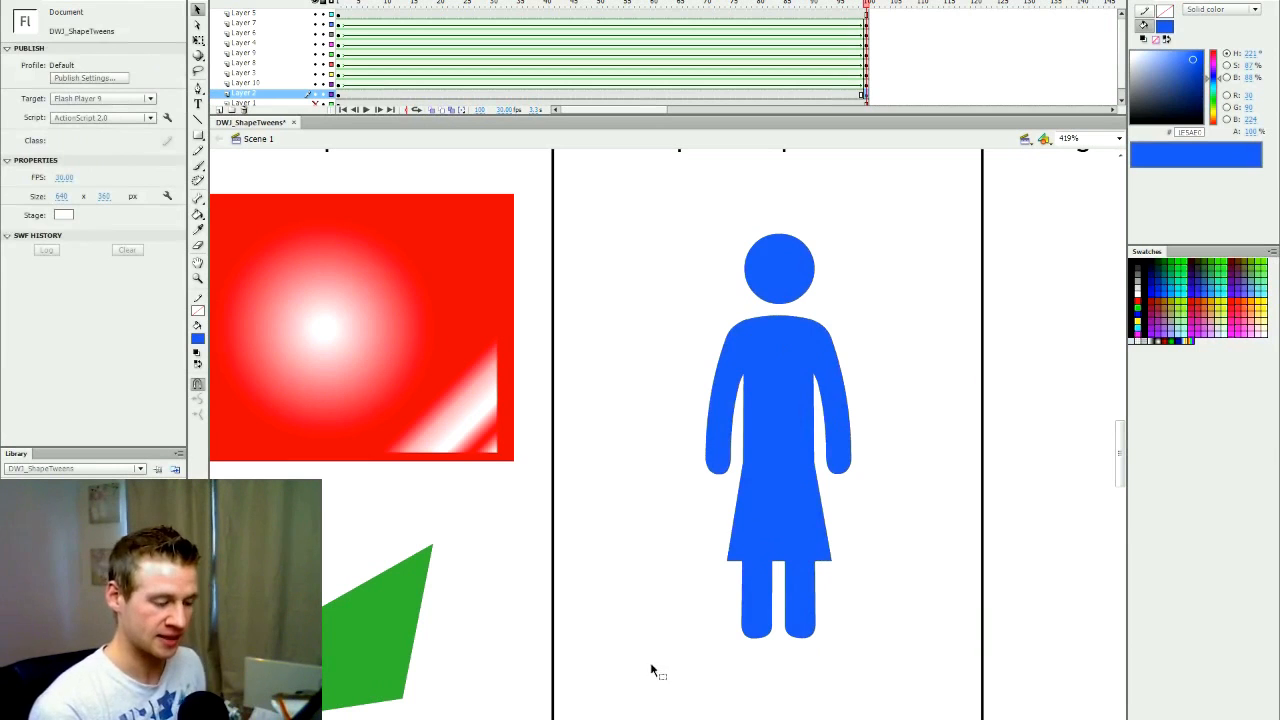
left_click_drag(1216, 74, 1213, 65)
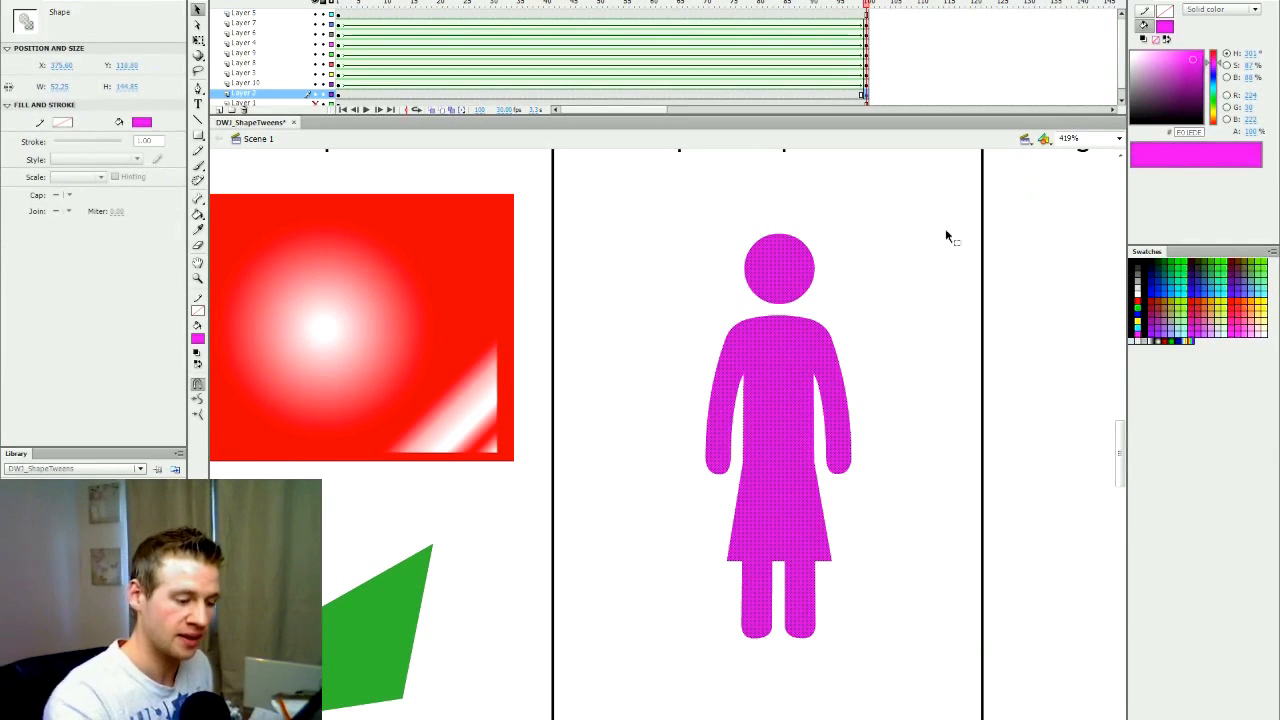
left_click(917, 287)
key("comma")
key("period")
key("comma")
key("period")
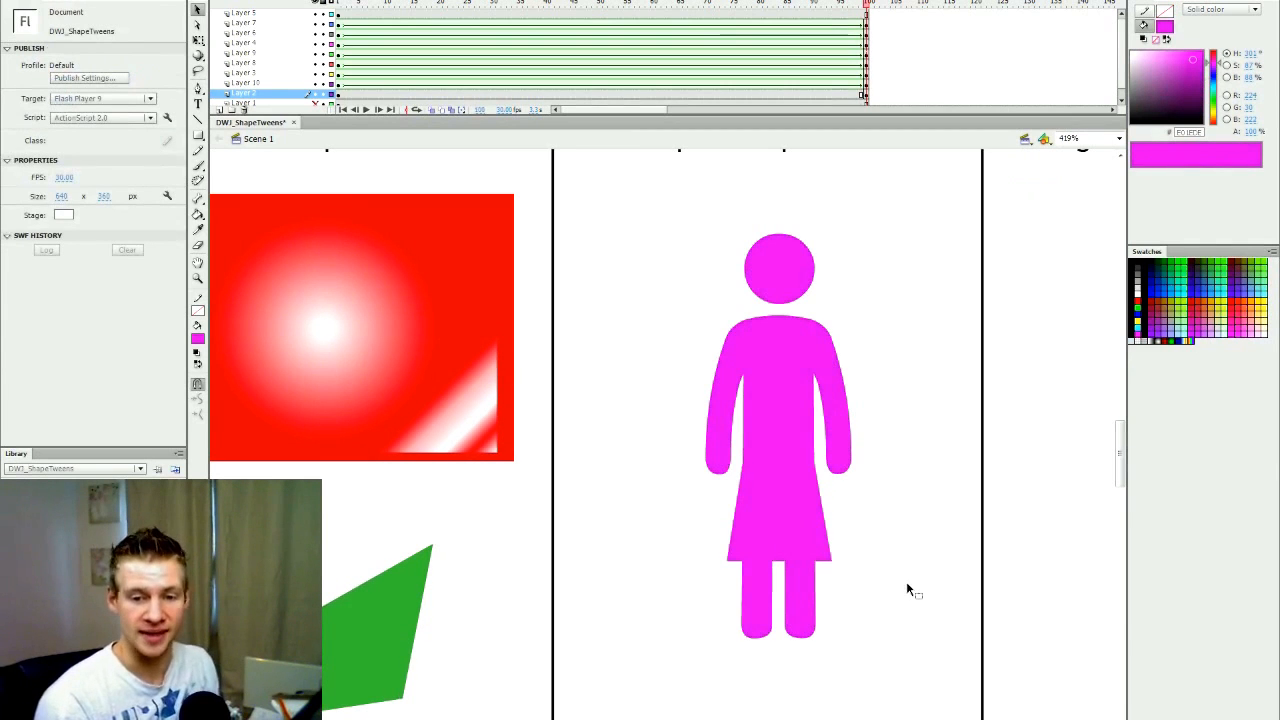
Try a shape tween from the blue figure to the magenta one on Layer 2, scrub through it, and undo it
right_click(708, 93)
left_click(795, 119)
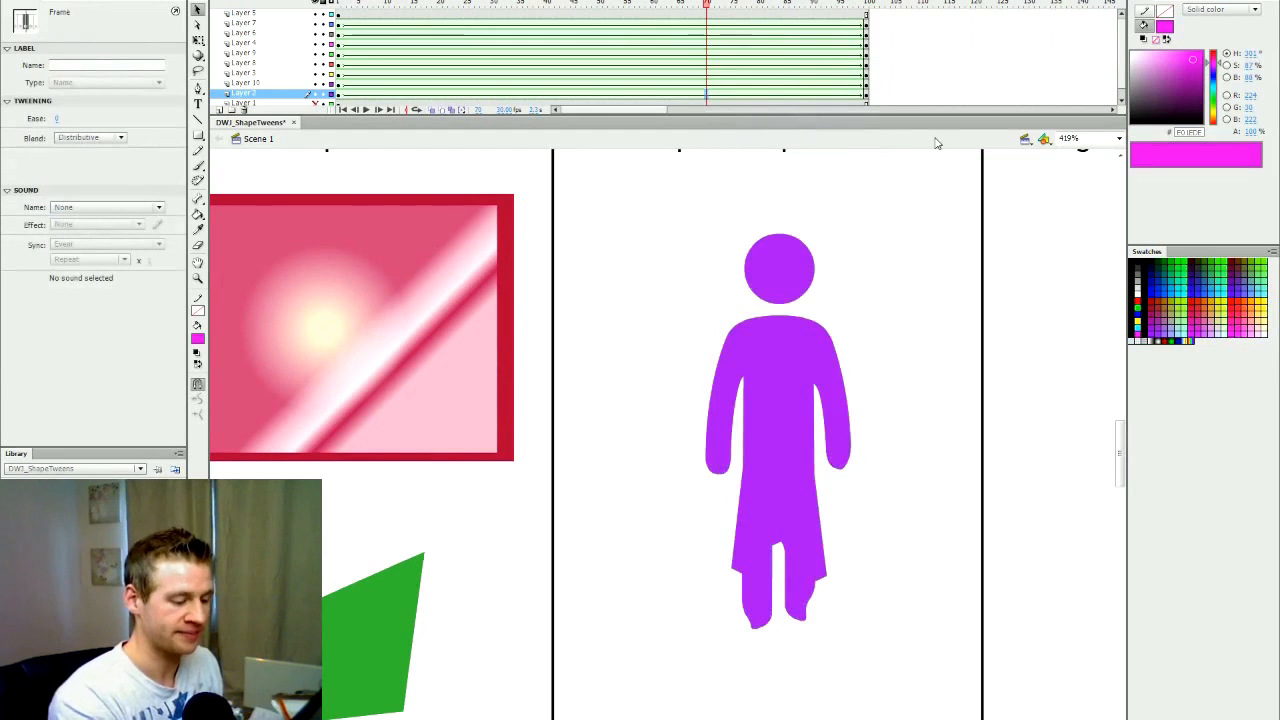
left_click(378, 68)
left_click_drag(378, 68, 893, 138)
left_click(987, 308)
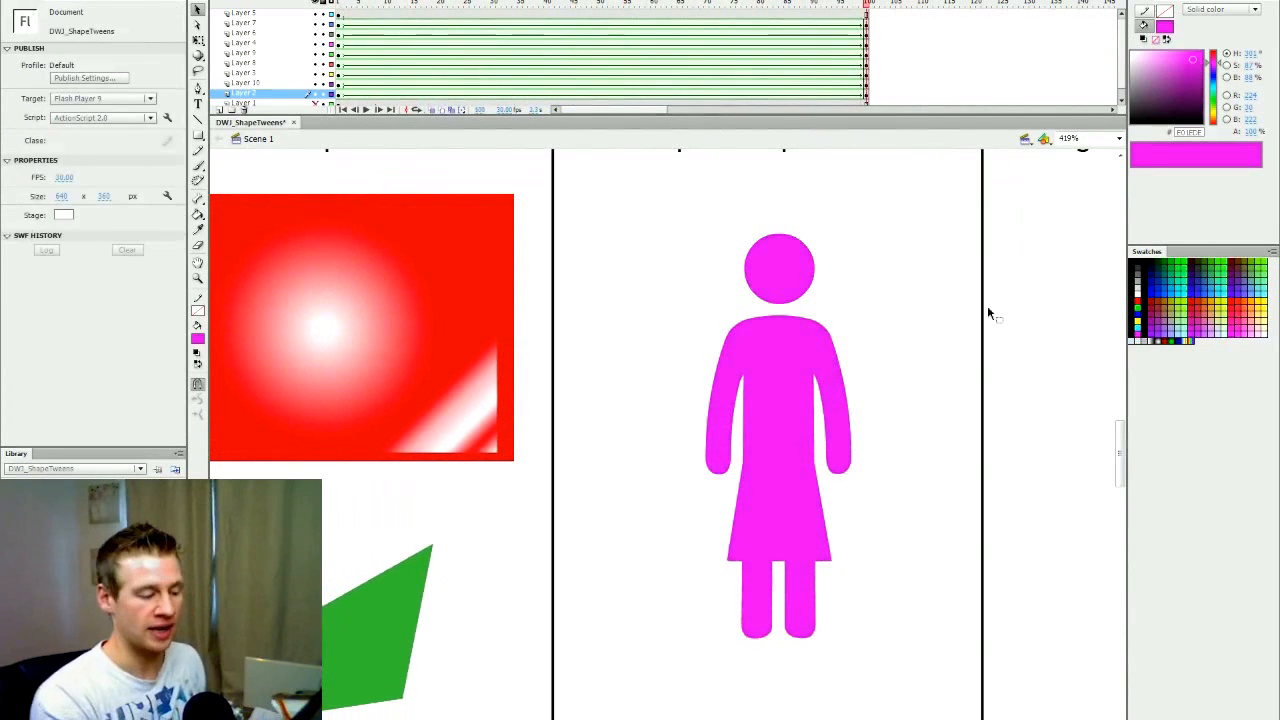
key("ctrl+z")
key("ctrl+z")
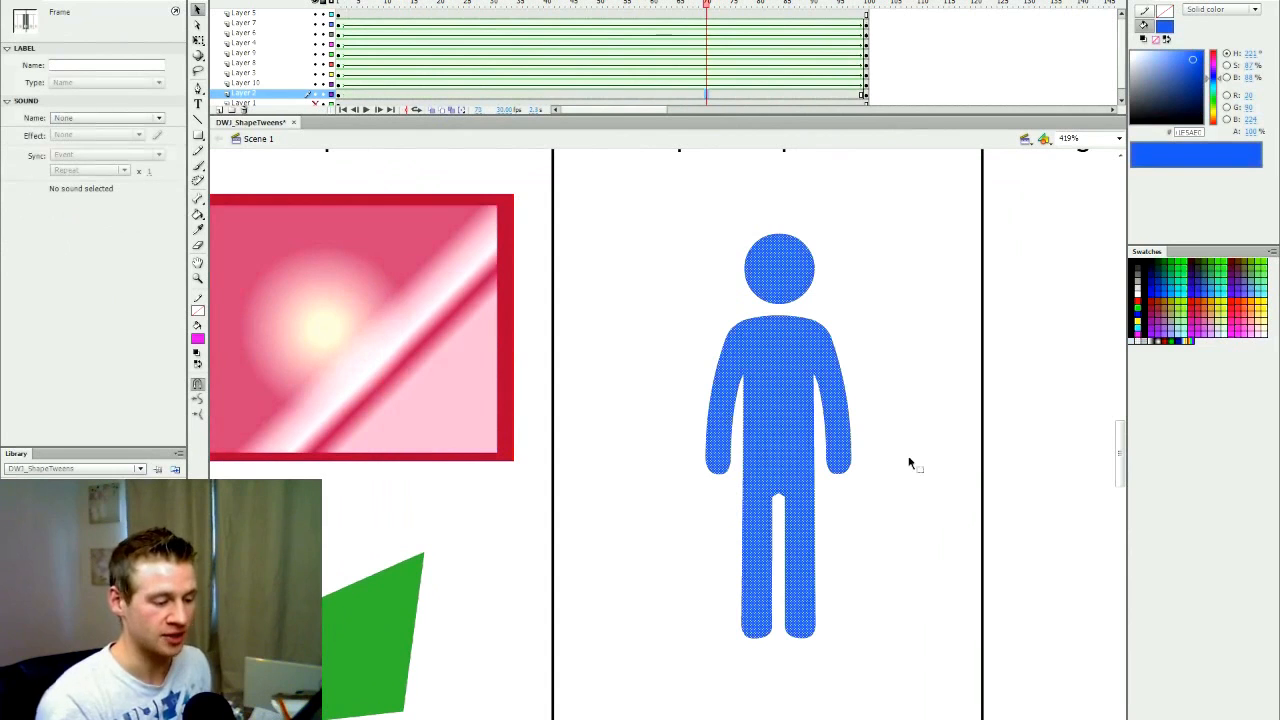
Step back and forth from frame 100 to compare the magenta skirted figure with the blue figure in the preceding frames
left_click(893, 500)
left_click(866, 3)
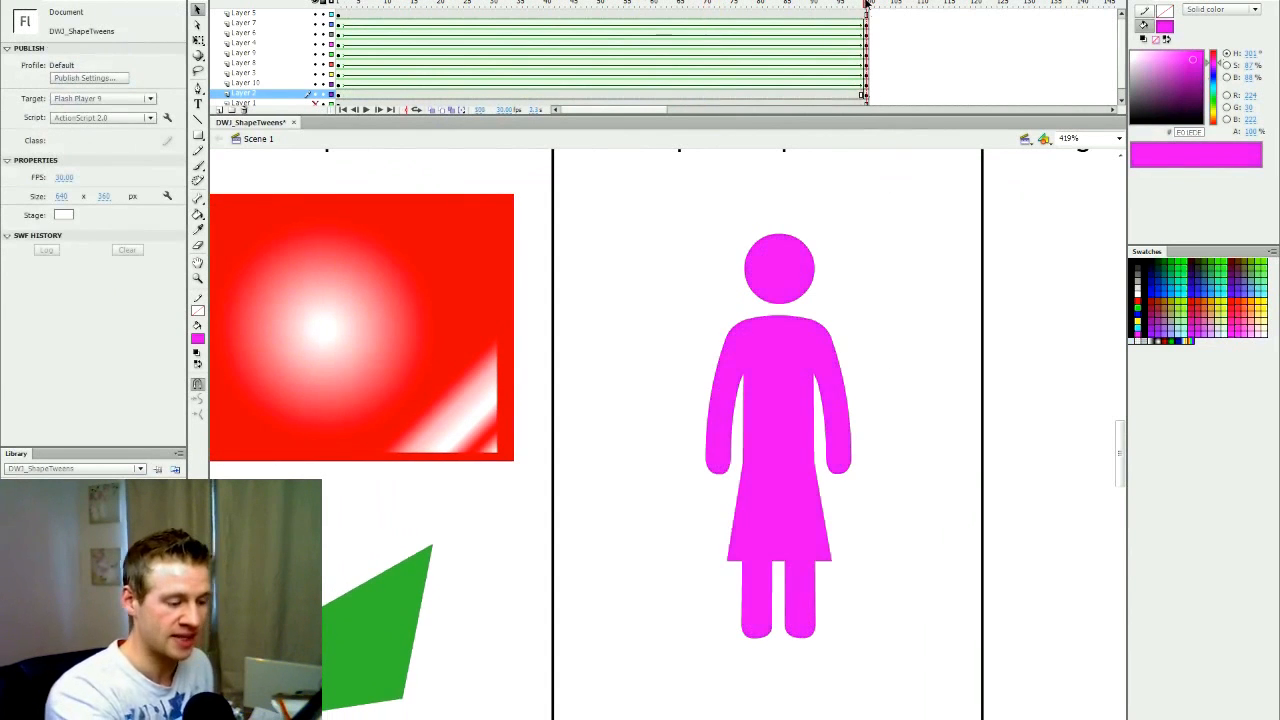
left_click_drag(869, 3, 868, 3)
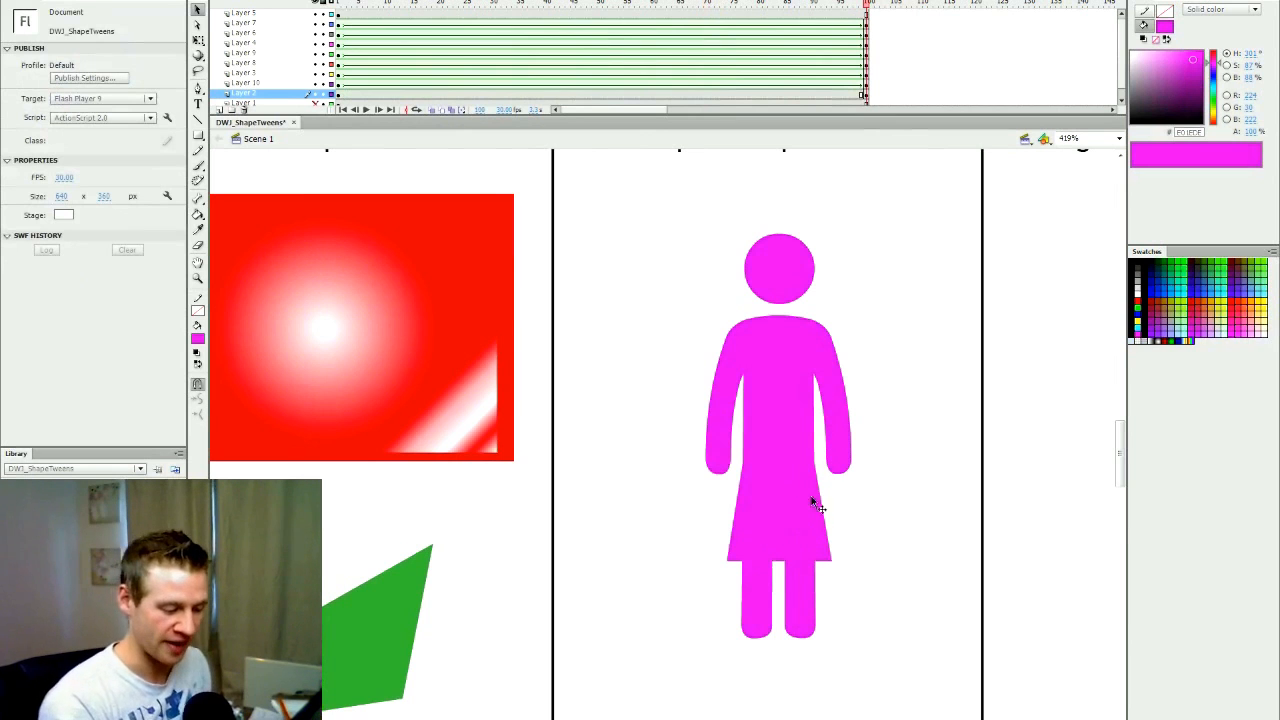
key("r")
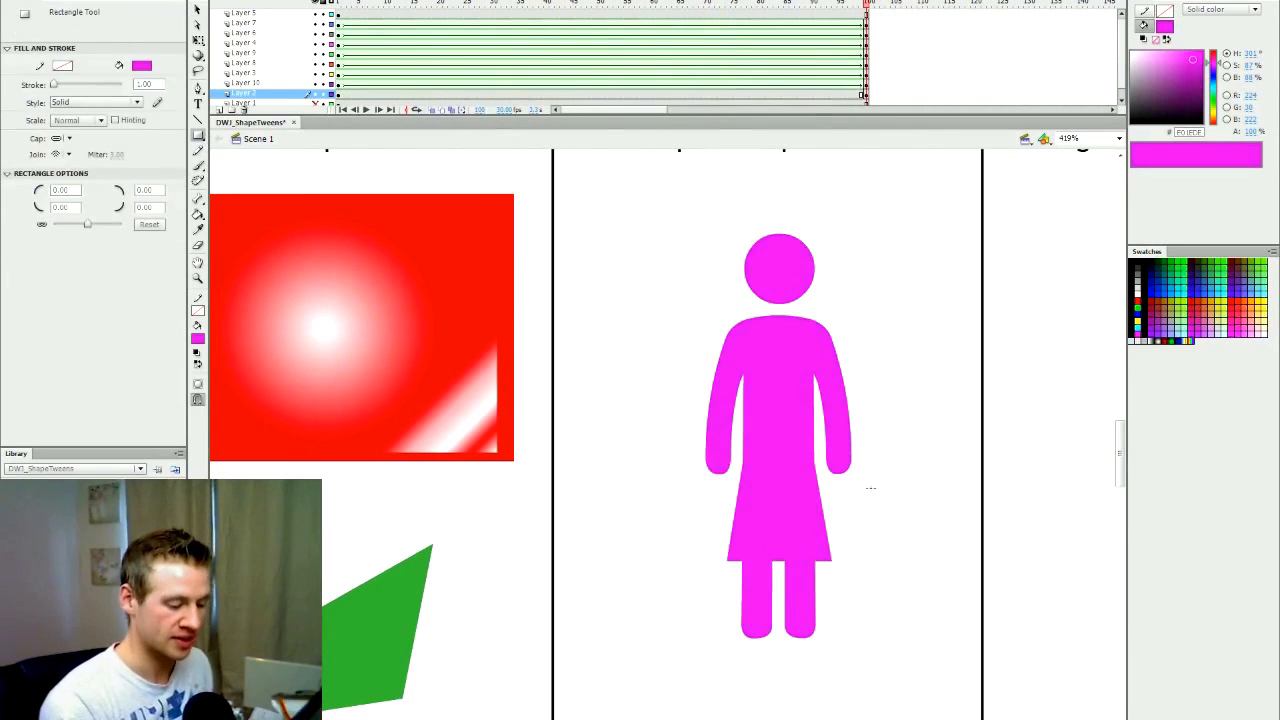
key("v")
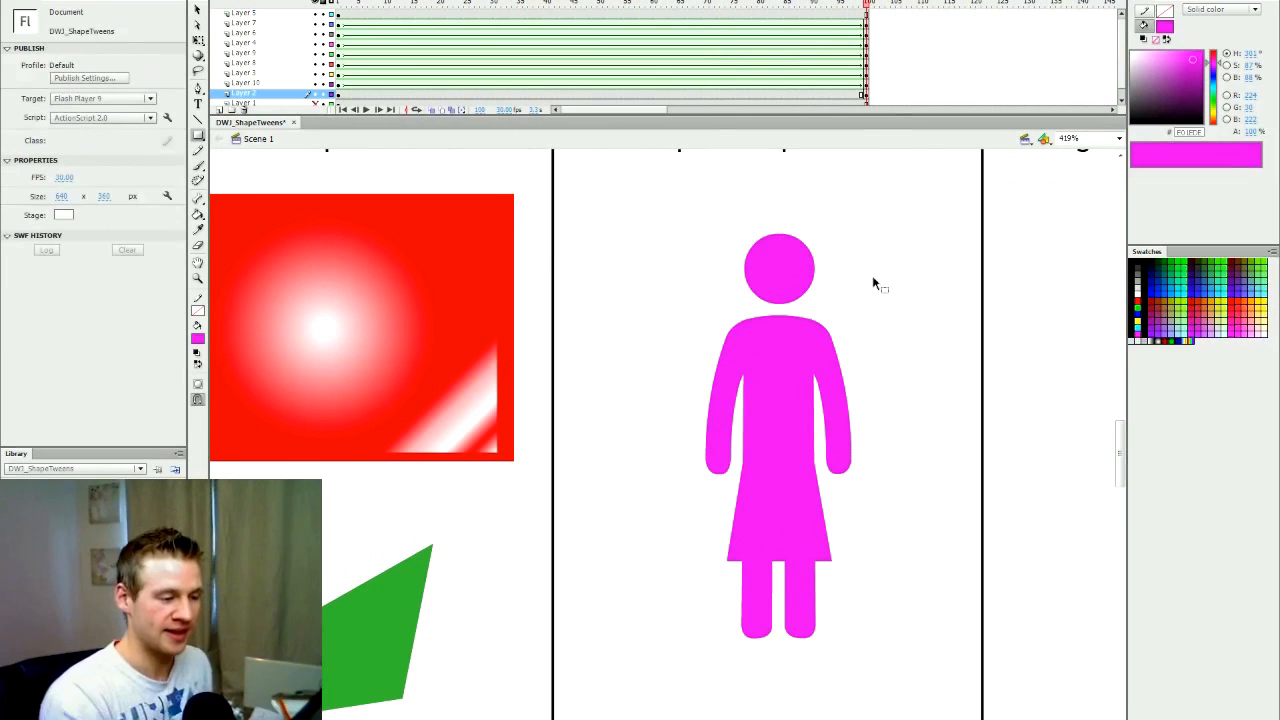
key("comma")
key("comma")
key("comma")
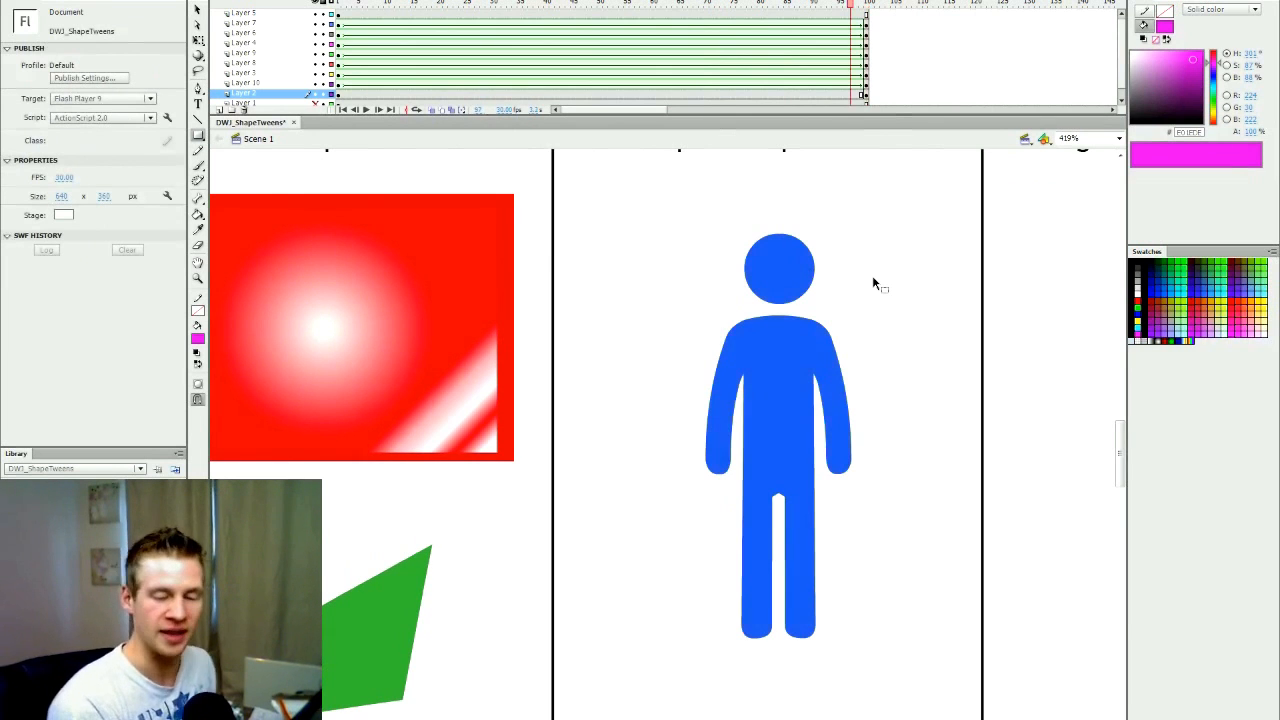
key("ctrl+z")
key("ctrl+y")
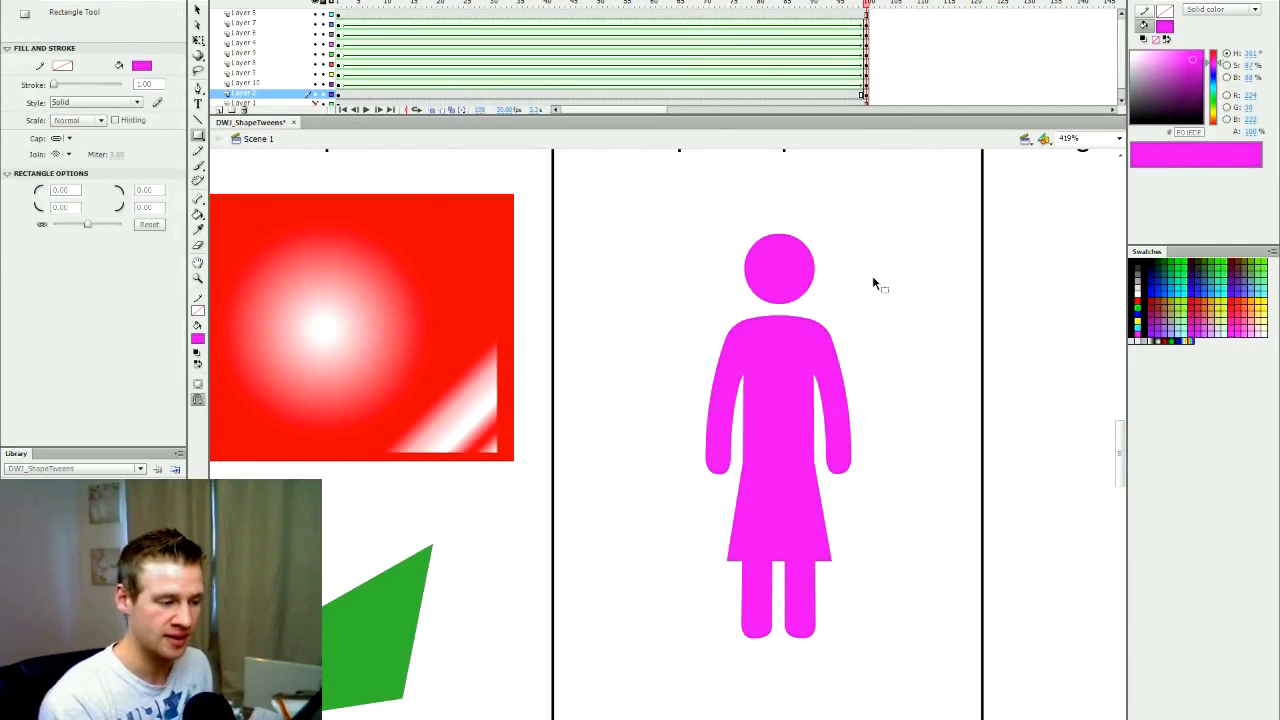
Add a new layer directly above Layer 2
left_click(866, 94)
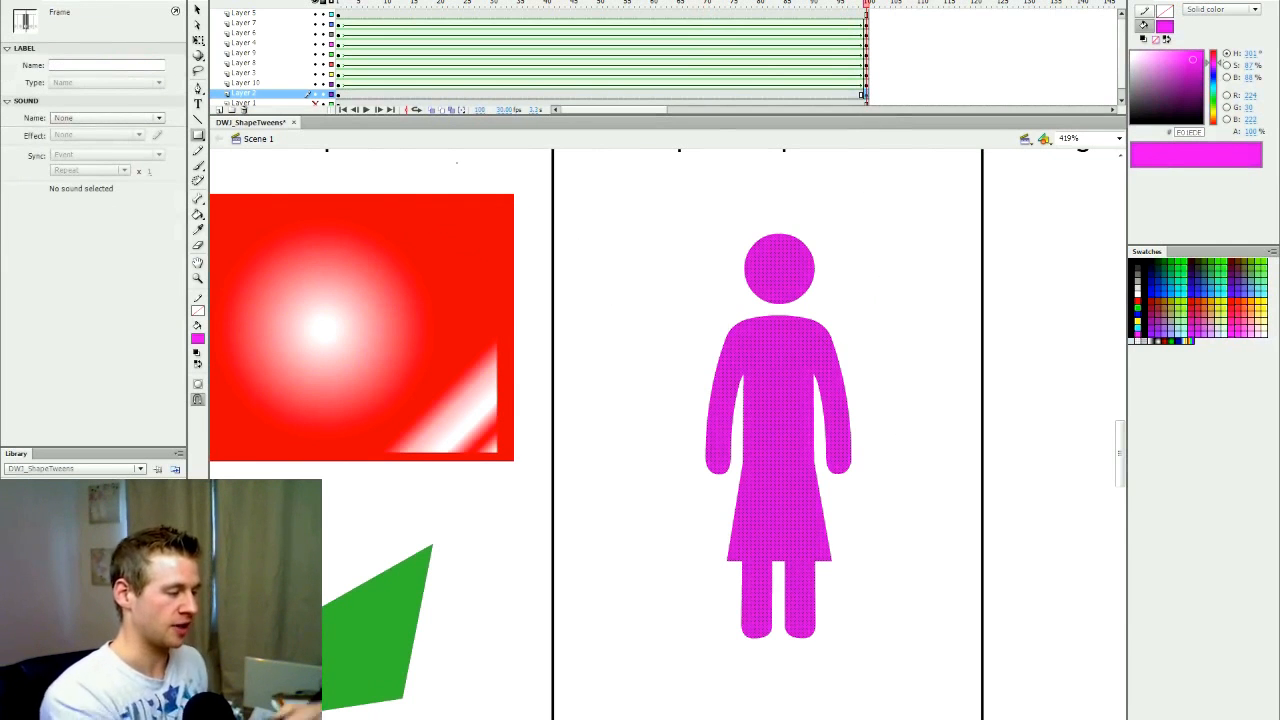
left_click(219, 109)
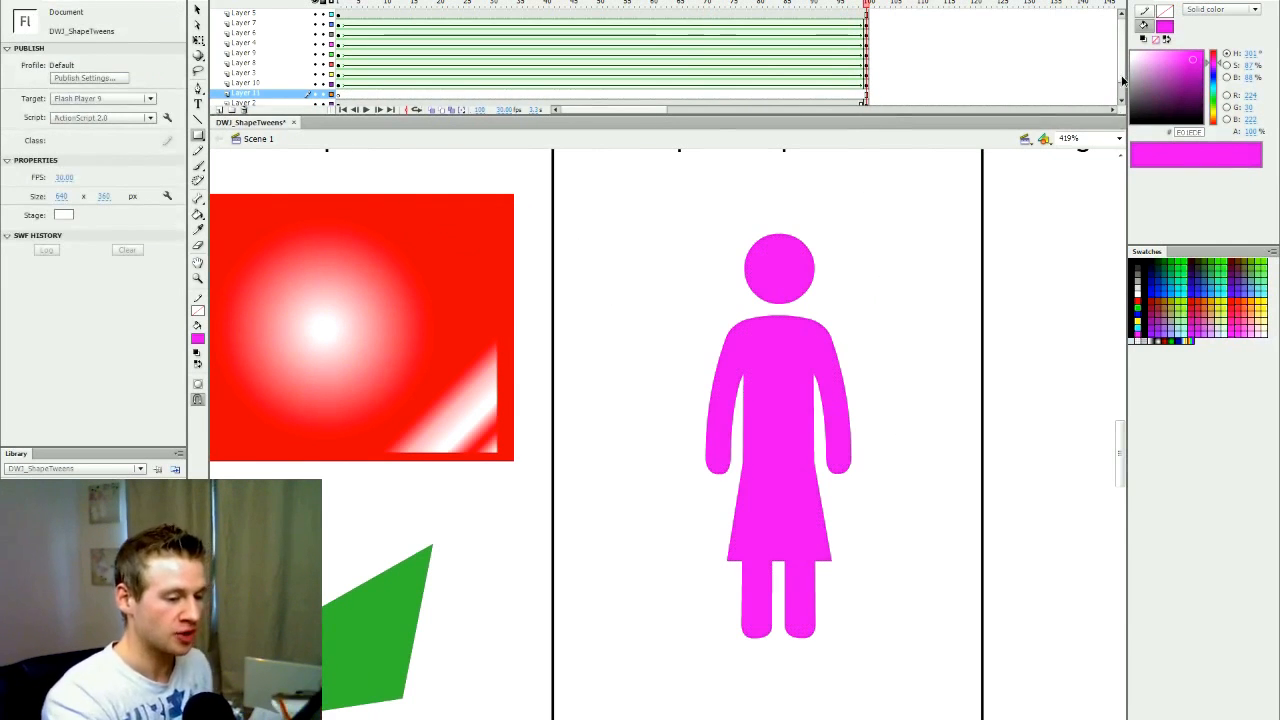
left_click_drag(1122, 81, 1122, 96)
Duplicate the blue man on frame 1 of Layer 2, shrink the copy to under half size and place it at the column's upper left
left_click(338, 85)
key("q")
left_click_drag(1119, 450, 1114, 434)
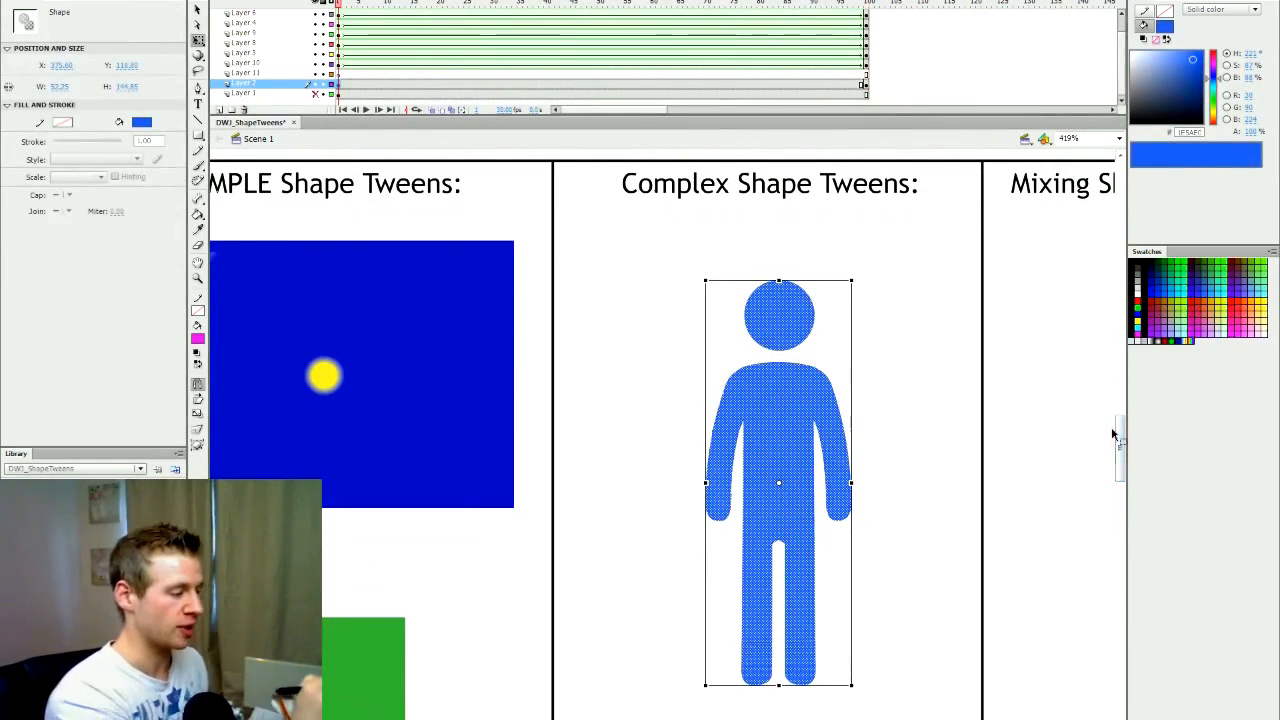
left_click(339, 85)
key("ctrl+c")
key("ctrl+v")
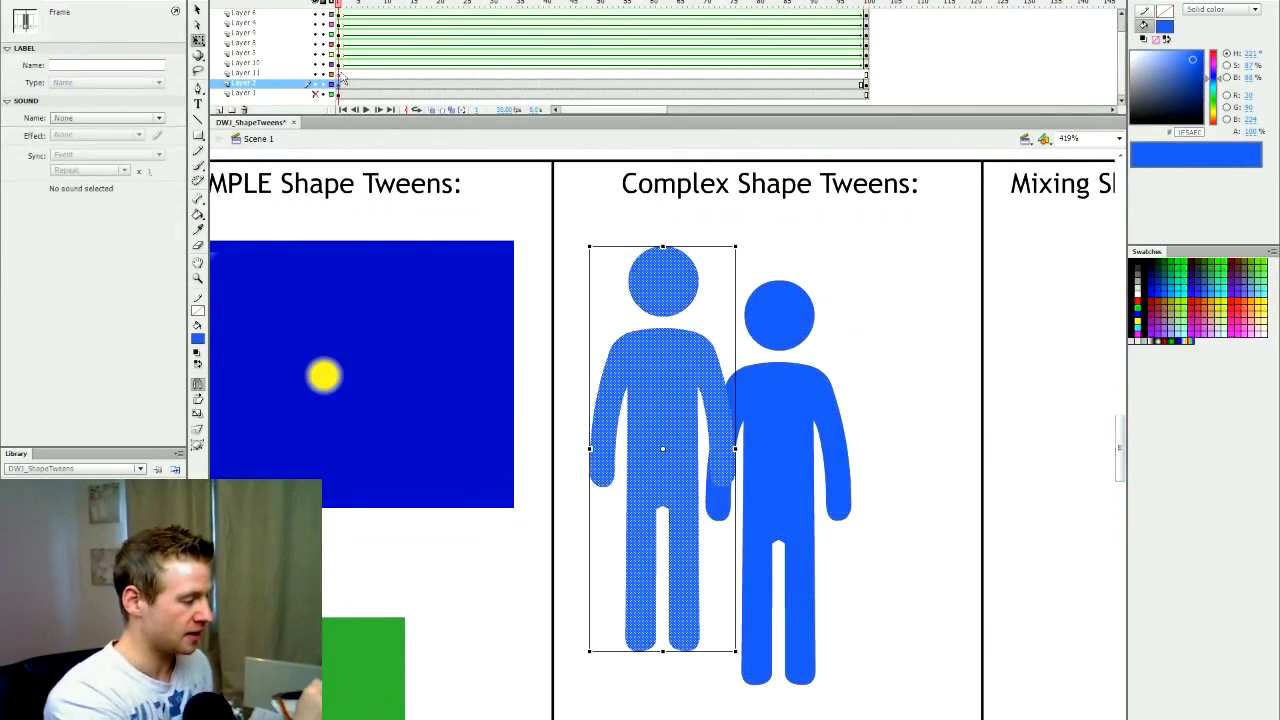
left_click_drag(736, 246, 648, 492)
left_click_drag(630, 550, 618, 290)
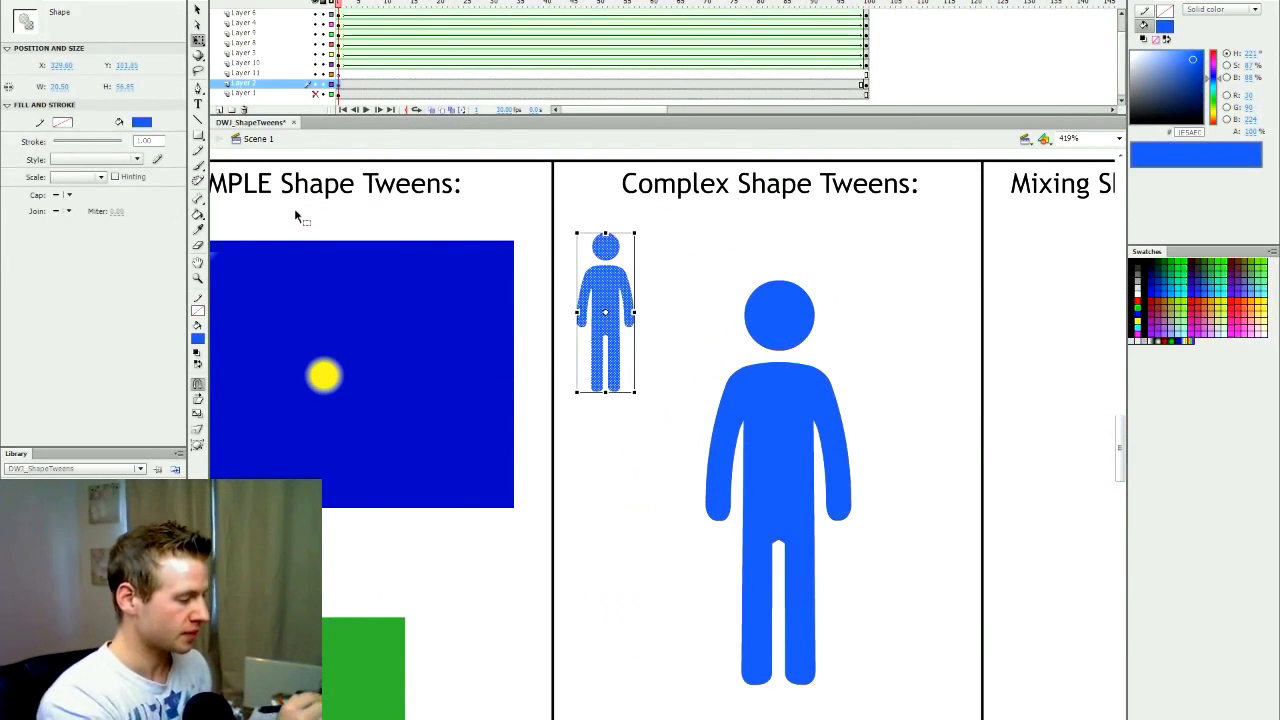
Move the small blue man to frame 1 of Layer 11 and position it below the Complex Shape Tweens heading
key("ctrl+x")
left_click(339, 74)
key("ctrl+v")
key("v")
left_click_drag(675, 419, 623, 278)
Insert a keyframe on frame 100 of Layer 11 and recolour the small man with the large figure's magenta
left_click(866, 74)
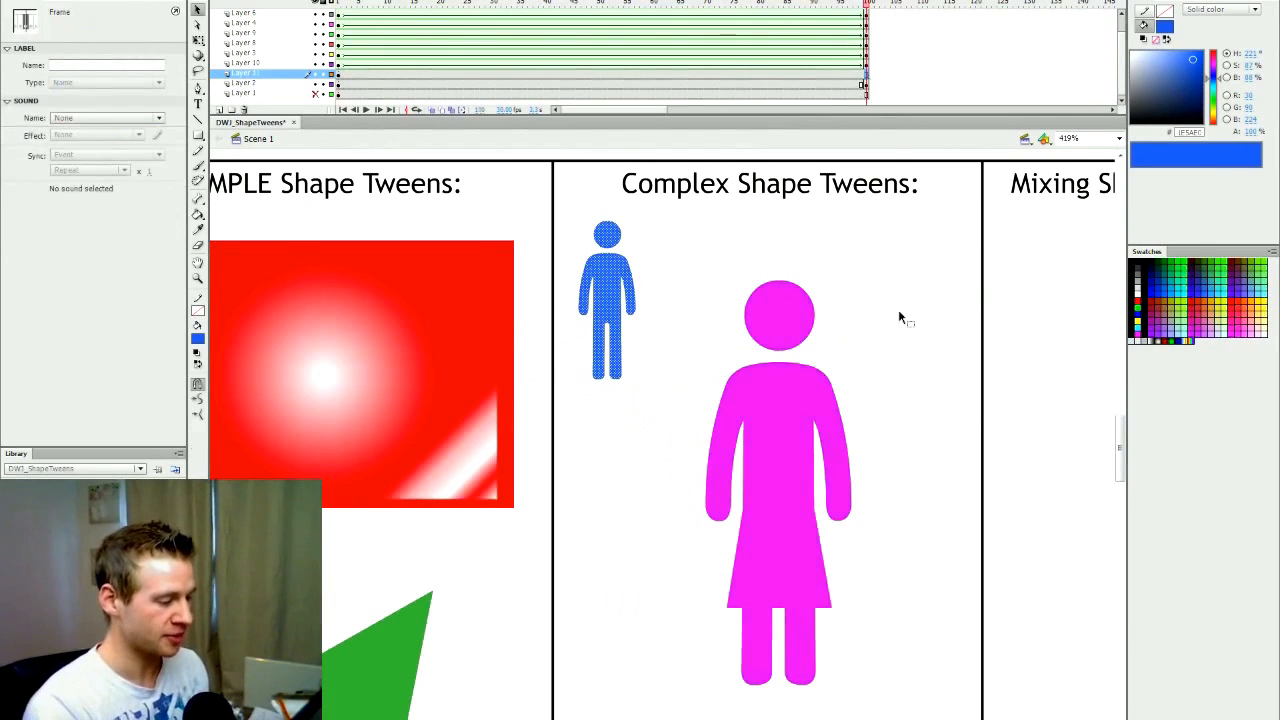
key("i")
left_click(802, 310)
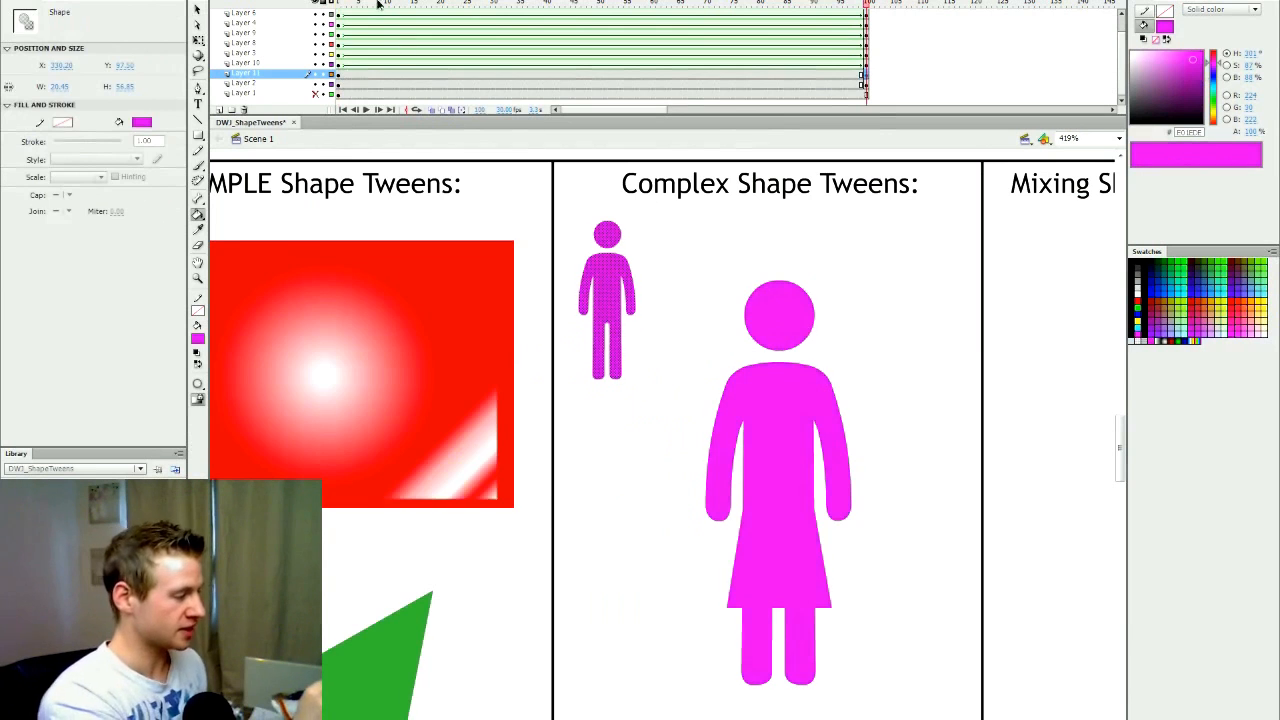
Create a shape tween on Layer 11 and scrub through the small man's colour change
left_click(367, 75)
right_click(367, 75)
left_click(400, 88)
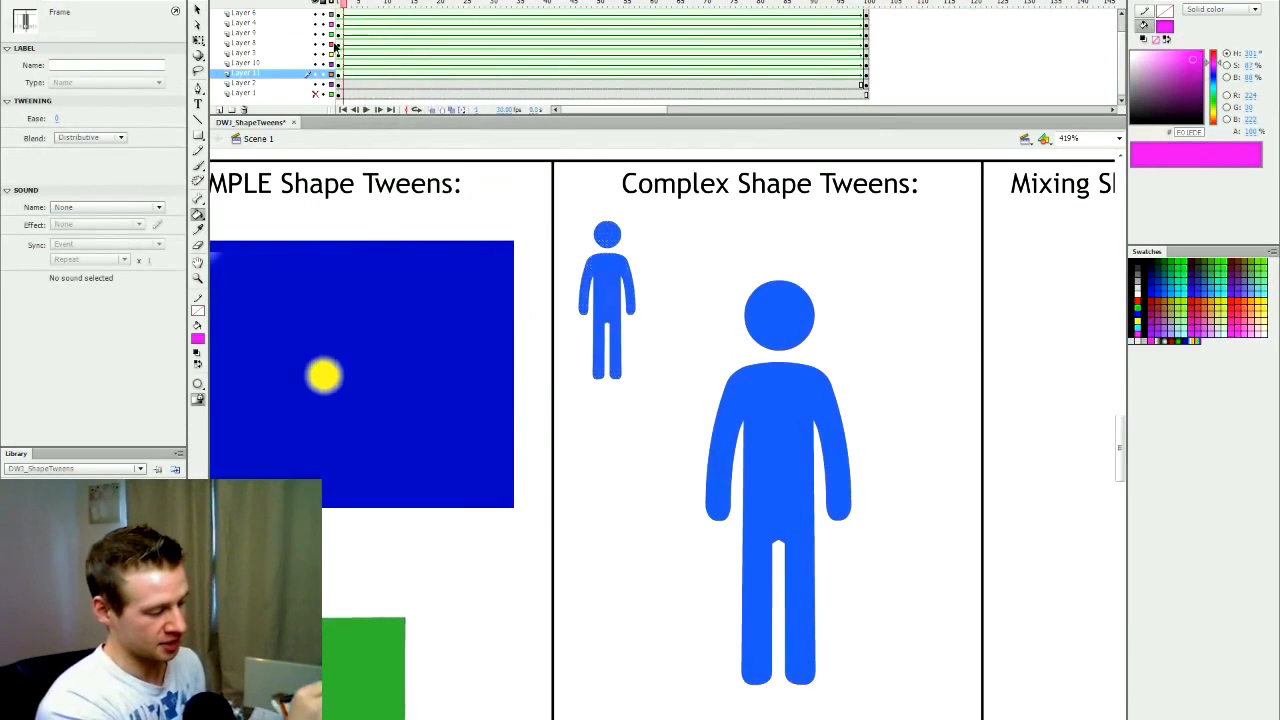
left_click(815, 75)
left_click_drag(814, 76, 868, 86)
Add two new layers above Layer 11 for the small figure's skirt
key("z")
left_click(659, 314)
key("q")
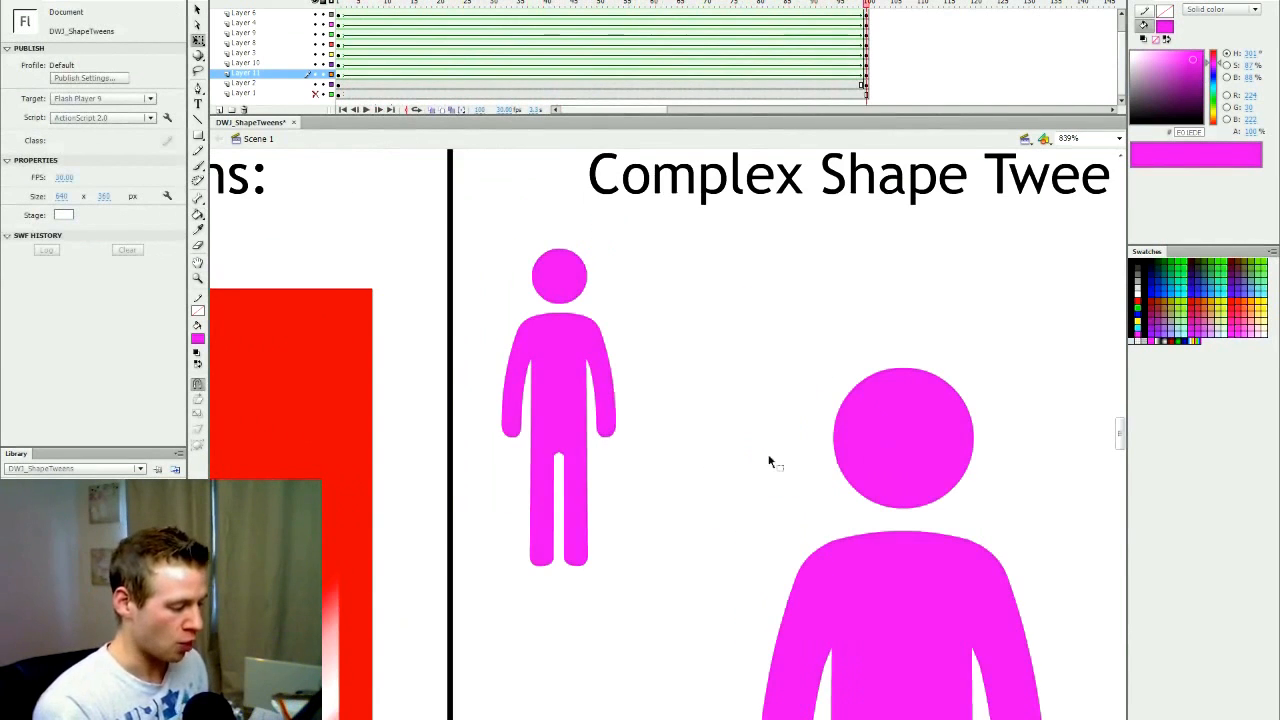
left_click_drag(663, 717, 676, 717)
left_click_drag(848, 5, 866, 57)
left_click(220, 110)
left_click(219, 109)
Draw a rectangle in the figure's blue over the small man's hips on frame 1 of Layer 13 and fit it to the body's width
left_click(339, 5)
left_click(511, 322)
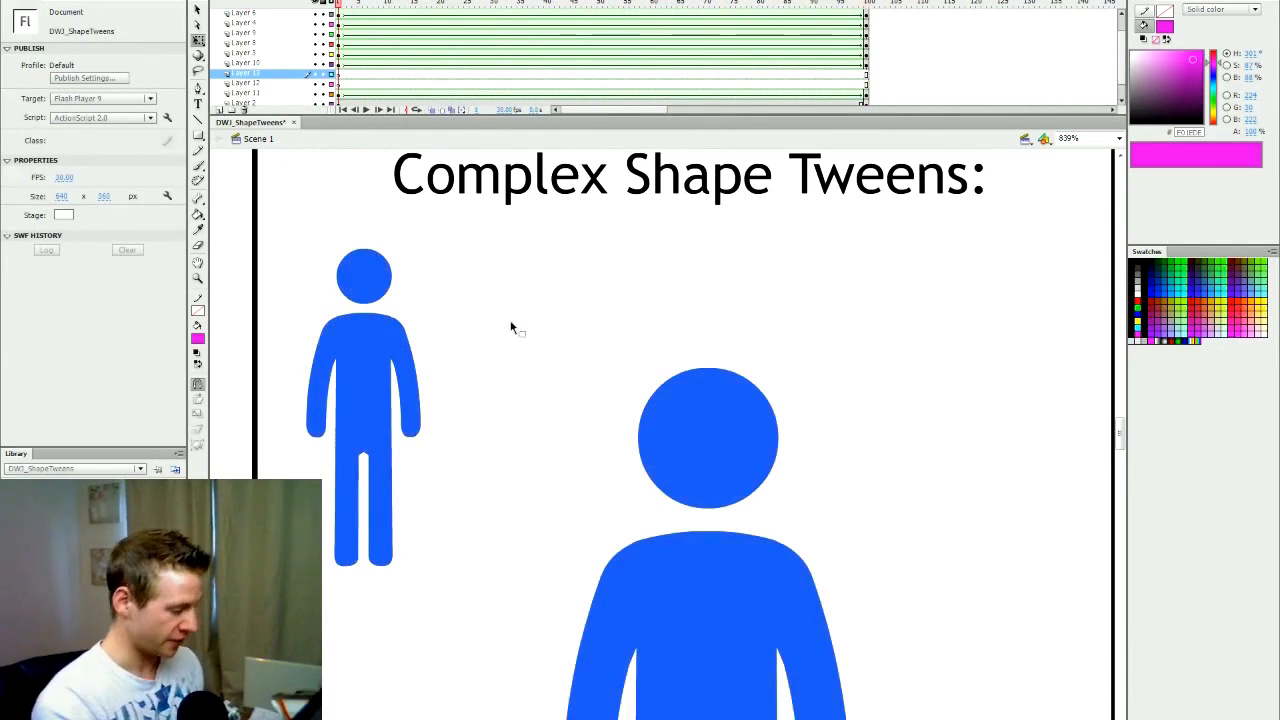
key("i")
left_click(382, 332)
key("r")
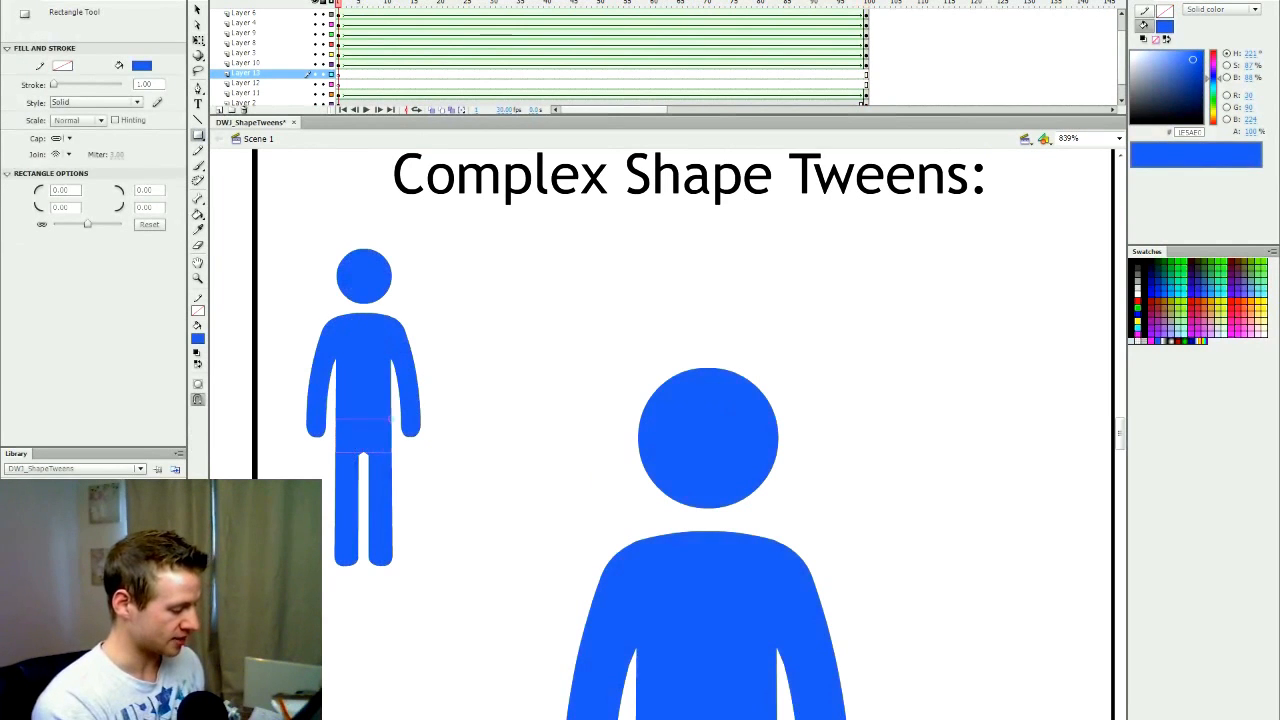
left_click_drag(390, 421, 391, 421)
key("q")
left_click(382, 437)
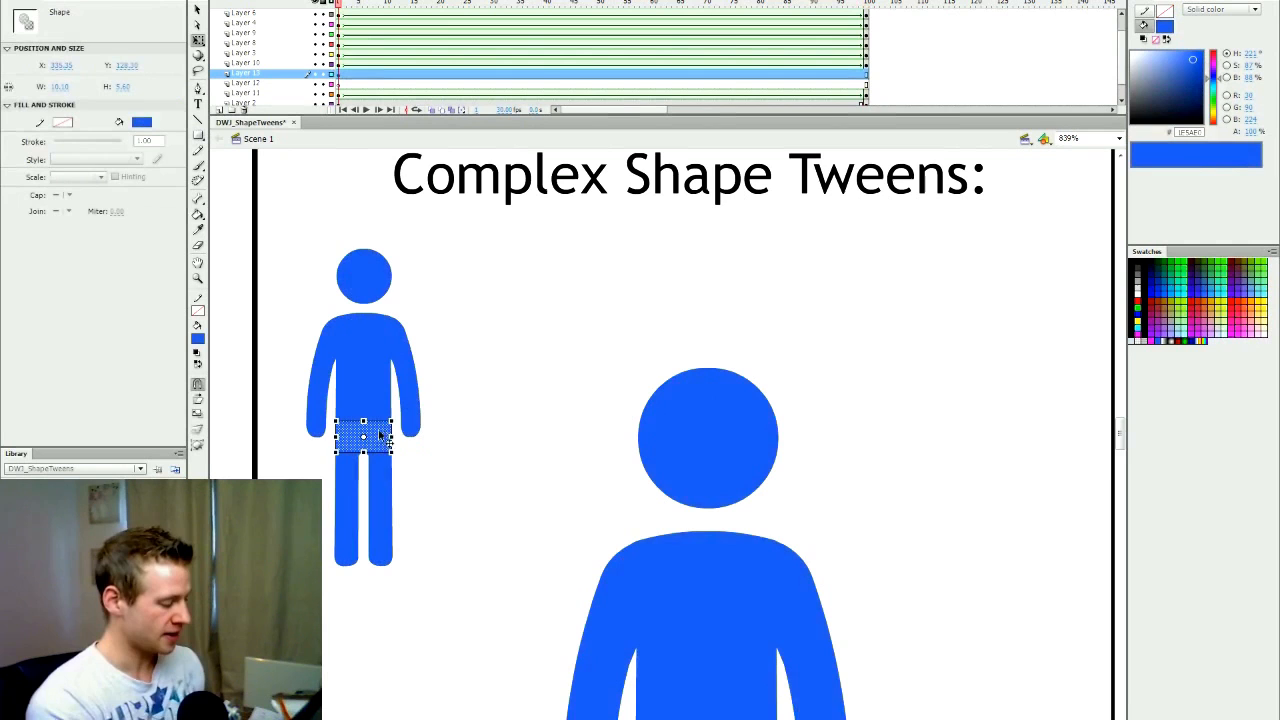
left_click_drag(391, 452, 394, 454)
left_click(513, 507)
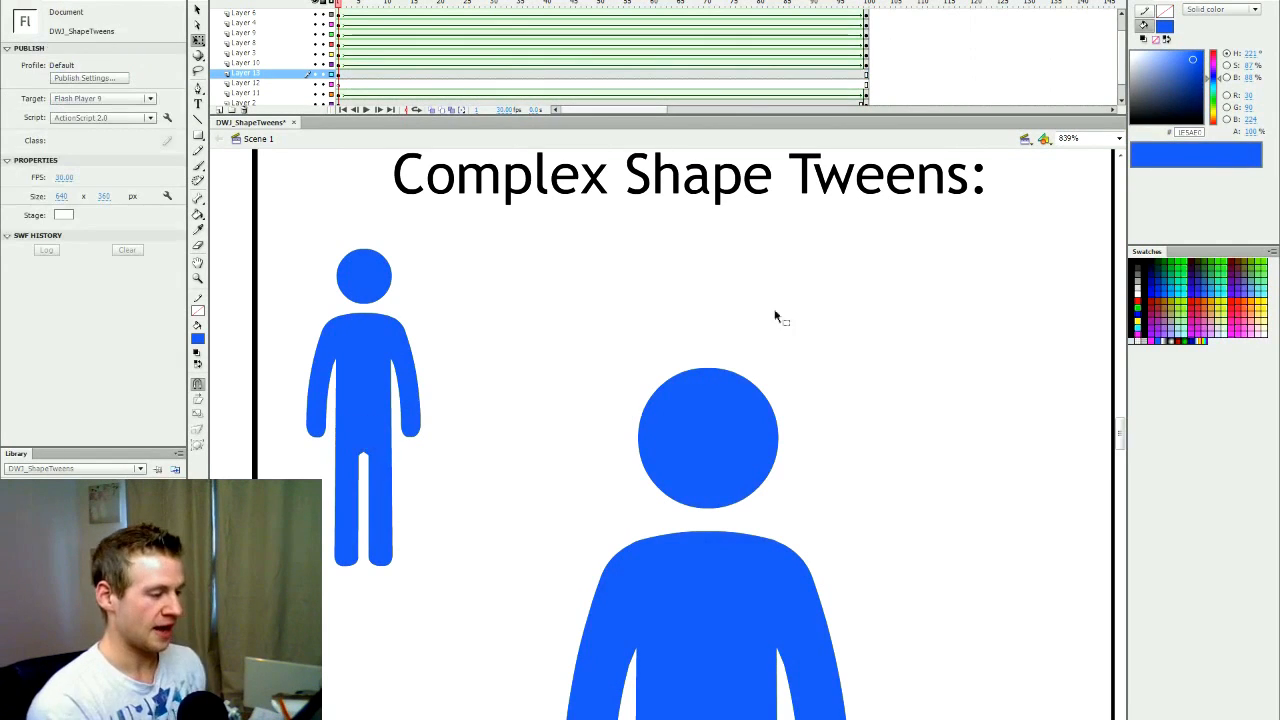
Insert a keyframe on frame 100 of Layer 13 and turn the hip rectangle into a flared magenta skirt over the upper legs
left_click(866, 76)
key("F6")
left_click_drag(363, 452, 413, 500)
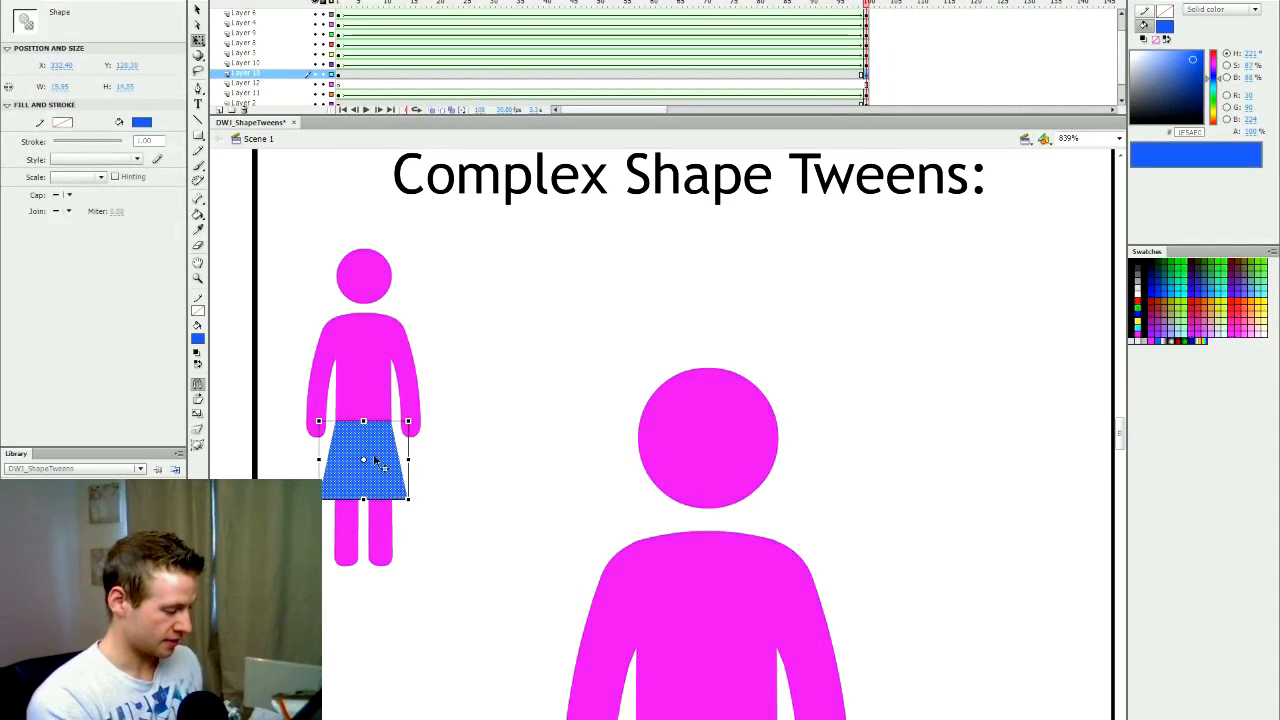
left_click_drag(363, 410, 363, 406)
left_click_drag(409, 503, 410, 506)
key("q")
left_click(503, 409)
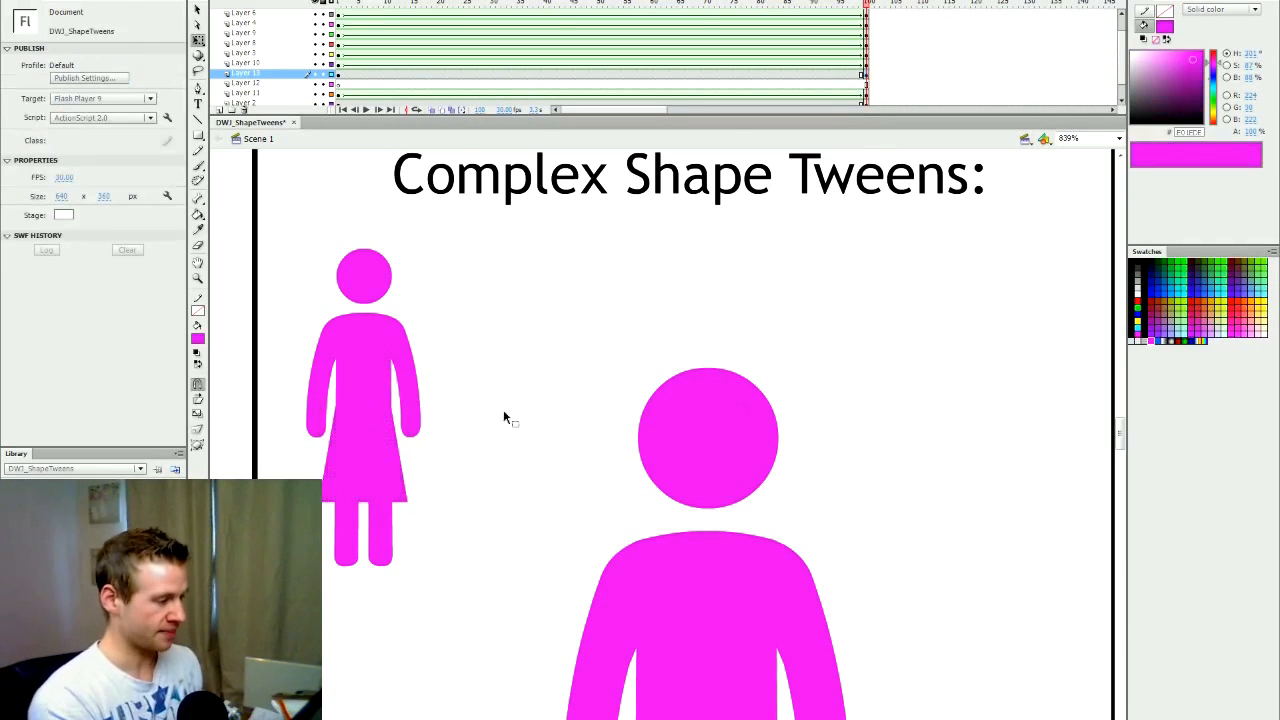
Create a shape tween between the hip rectangle and the skirt and scrub through it
right_click(559, 76)
left_click(636, 100)
left_click_drag(555, 4, 862, 70)
left_click_drag(871, 14, 341, 76)
left_click(339, 76)
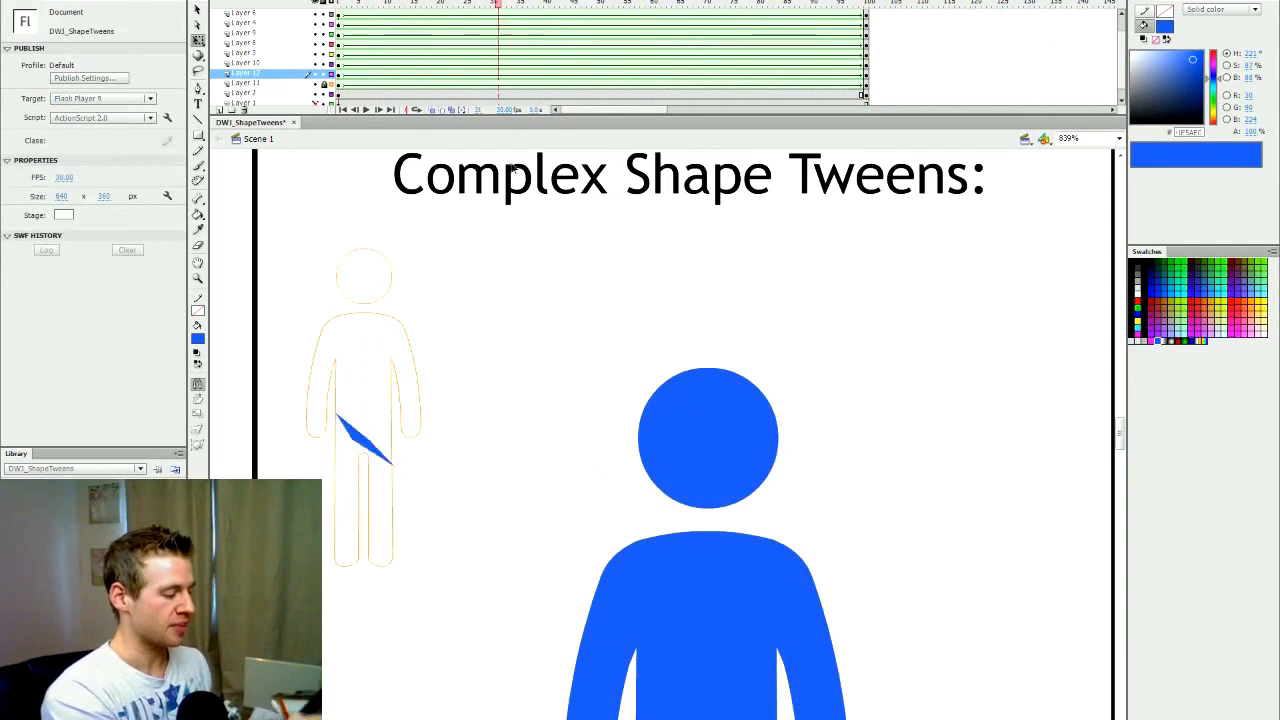
Adjust the corners of the blue hip rectangle on frame 1 of Layer 12 and scrub through the skirt tween
left_click_drag(512, 168, 338, 330)
left_click(385, 424)
left_click_drag(389, 413, 385, 413)
left_click(556, 427)
left_click(371, 429)
left_click(480, 387)
left_click_drag(366, 5, 897, 105)
Show Layer 11 with solid fills, recolour the skirt on frame 100 of Layer 12 magenta and scrub through the tween
left_click(331, 85)
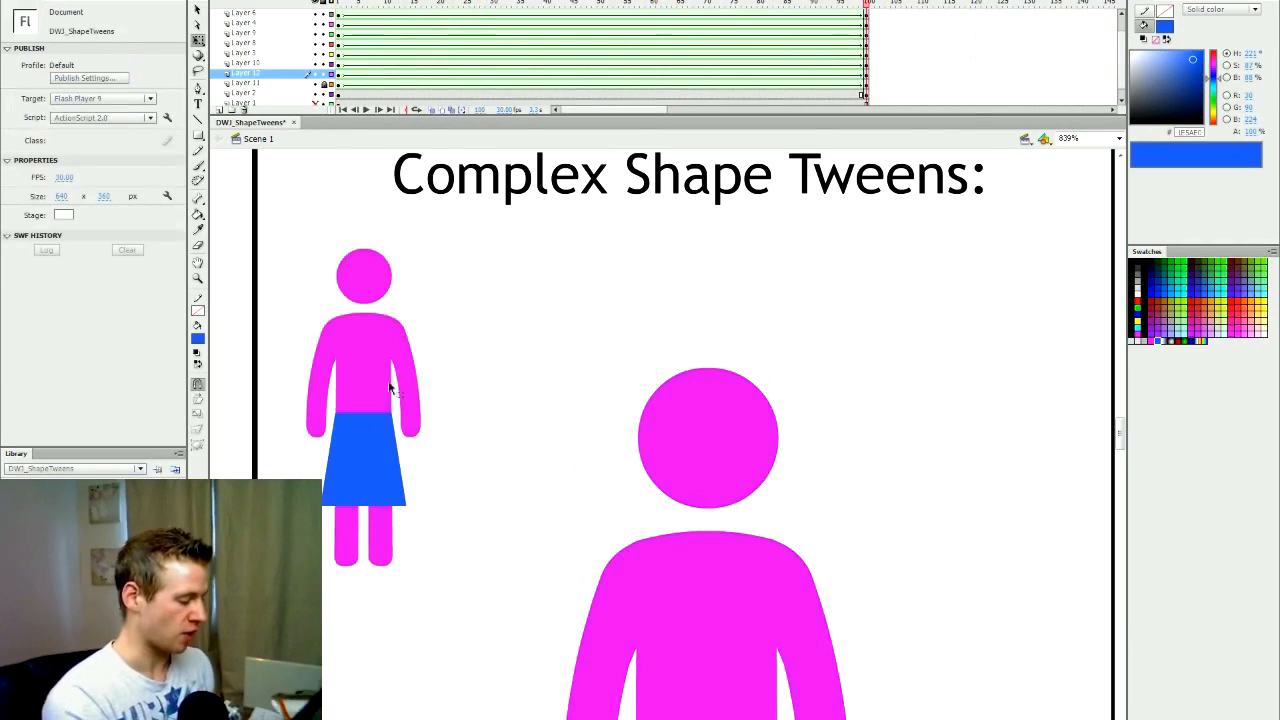
left_click(377, 449)
key("i")
left_click(711, 462)
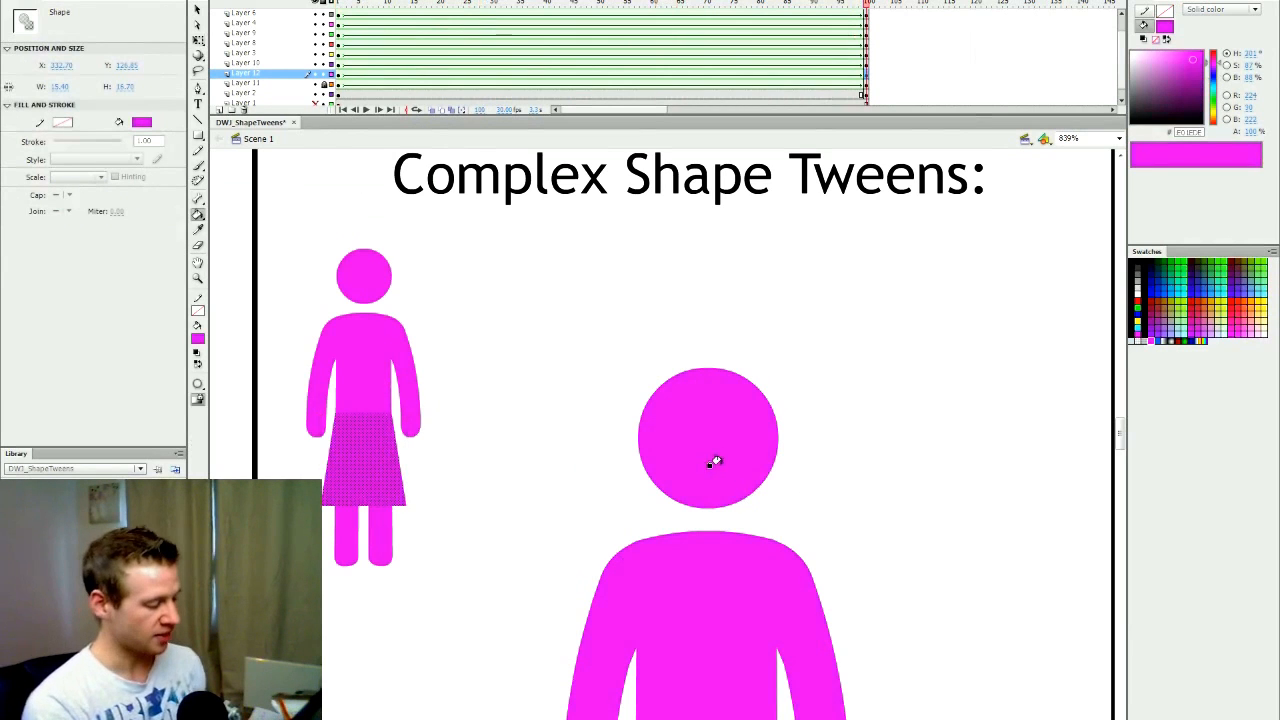
key("q")
left_click(582, 439)
left_click_drag(855, 4, 1042, 109)
Play the animation with both the small and large figures in view to check the layered skirt tween
left_click(1119, 138)
left_click(1085, 150)
key("ctrl+space")
left_click(806, 511)
scroll(1122, 459, "up", 2)
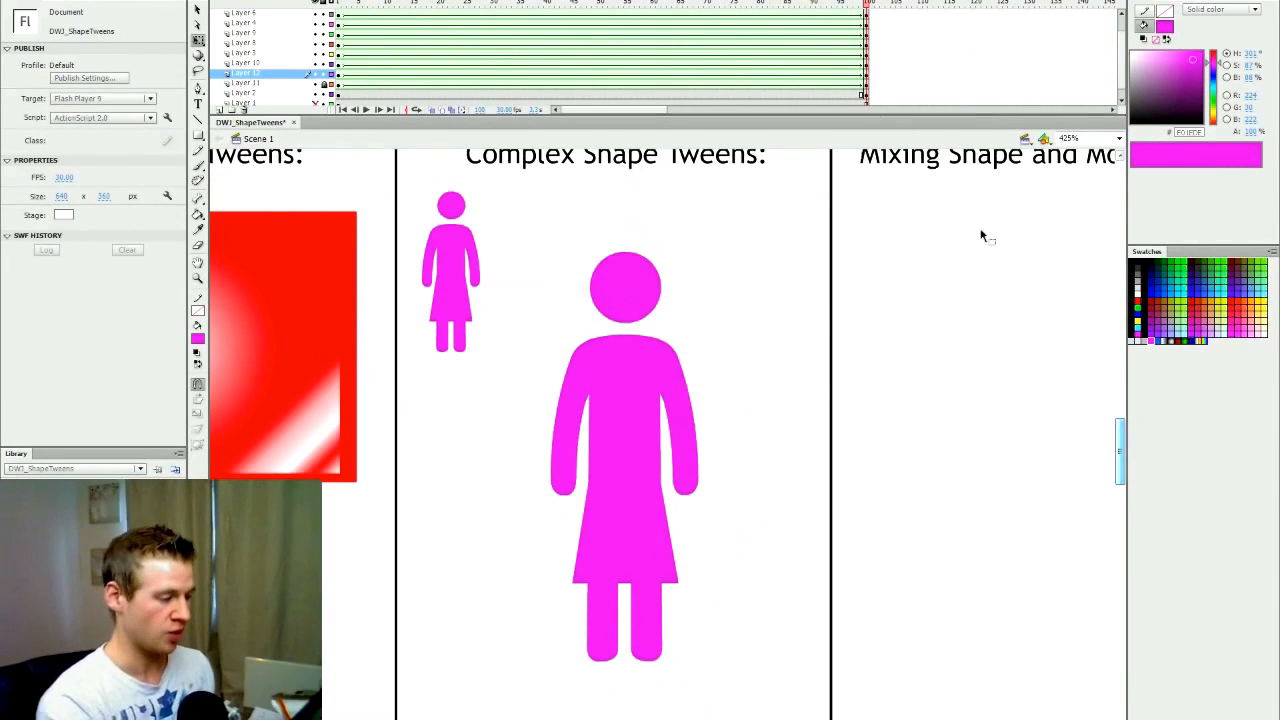
key("Return")
key("Return")
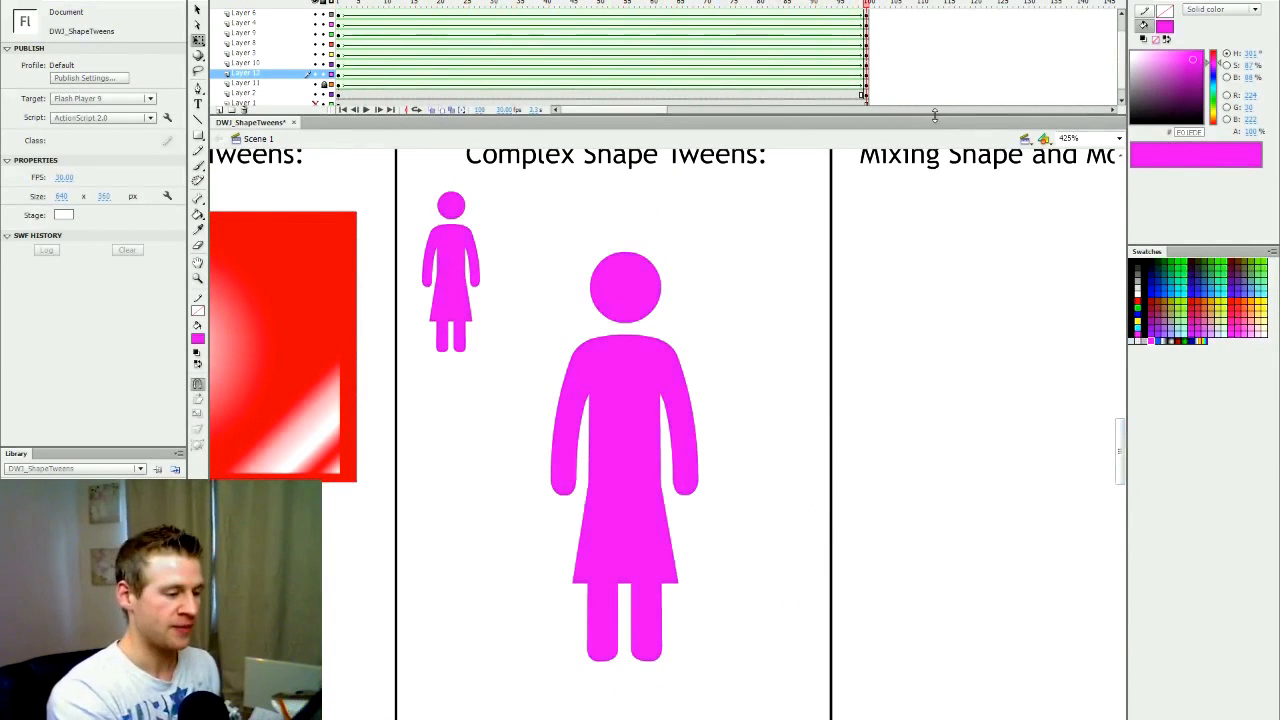
Create a shape tween on Layer 2 between the large blue man and the magenta woman
left_click(386, 93)
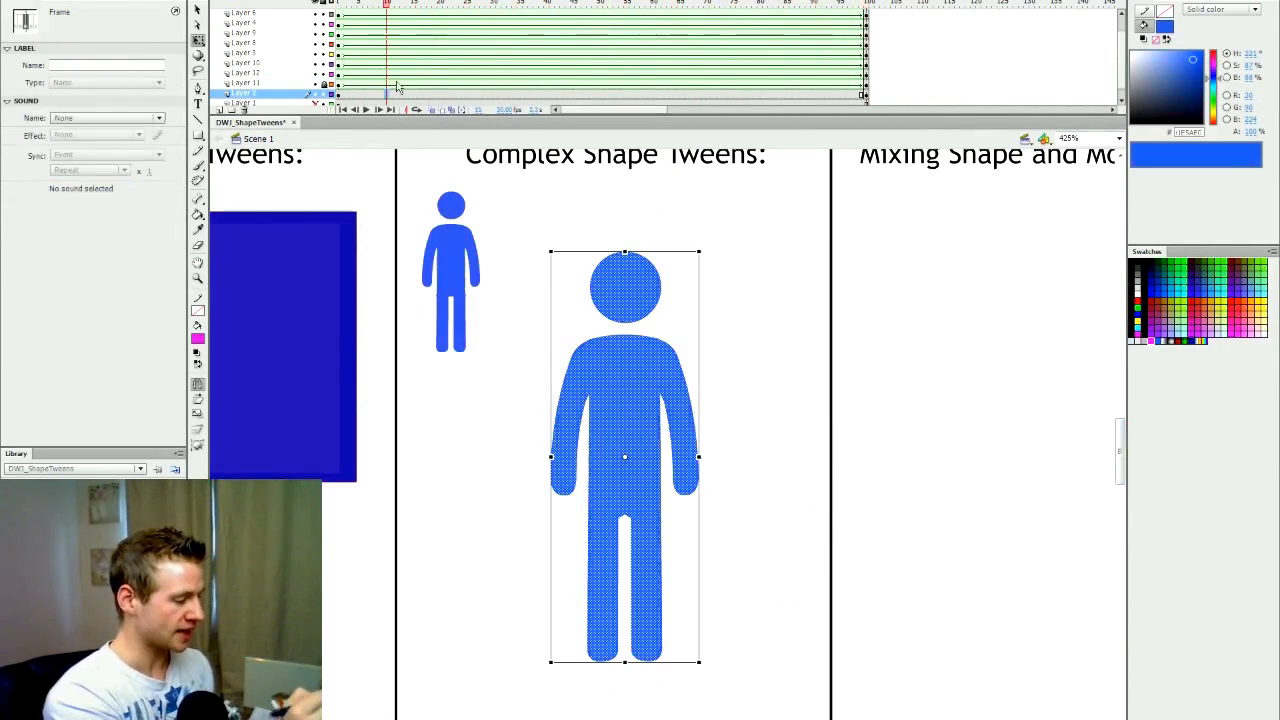
left_click(546, 93)
right_click(547, 94)
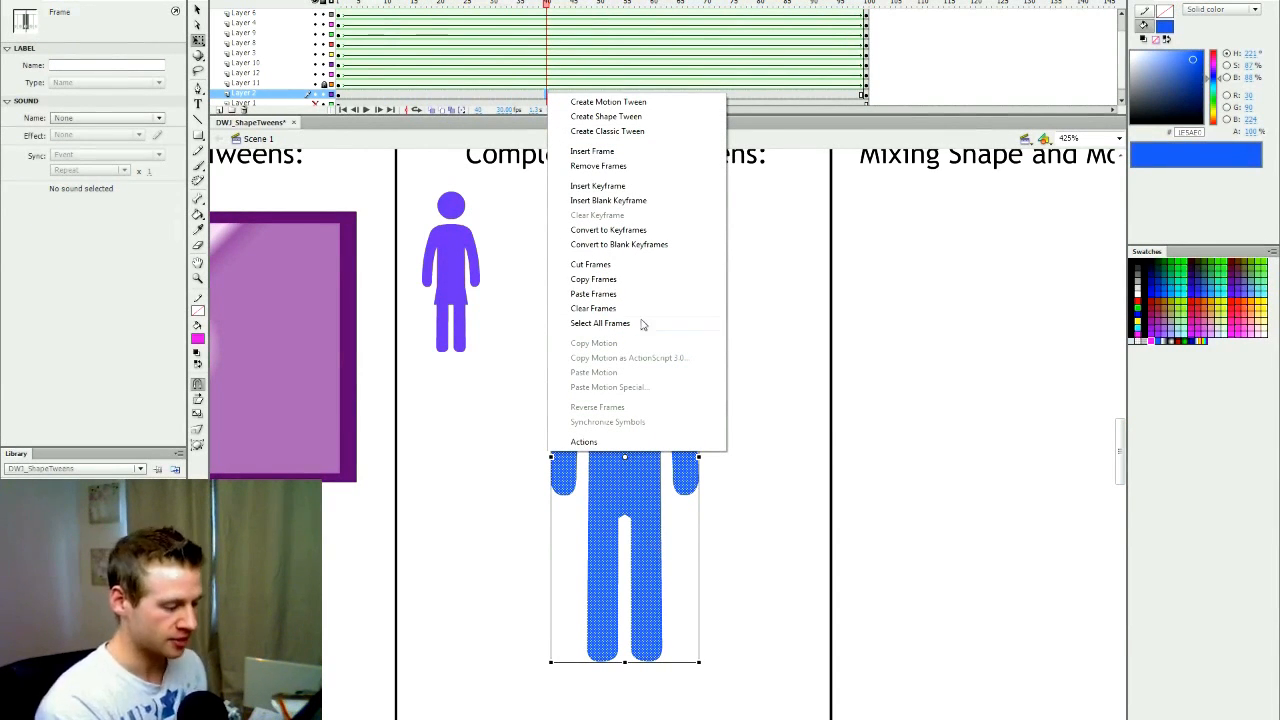
left_click(611, 118)
Add three shape hints around the large man's right-side hand on frame 1 and place their counterparts on the woman's hand at frame 100
left_click_drag(546, 5, 338, 49)
left_click(646, 424)
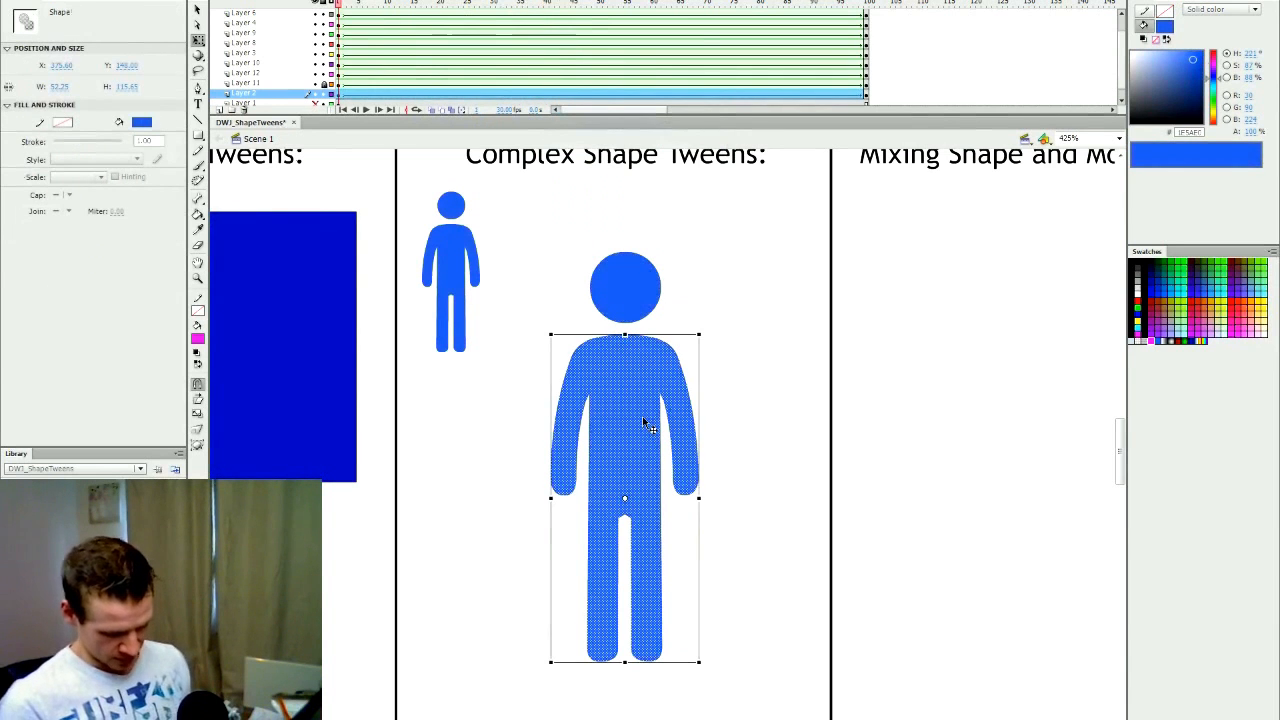
key("v")
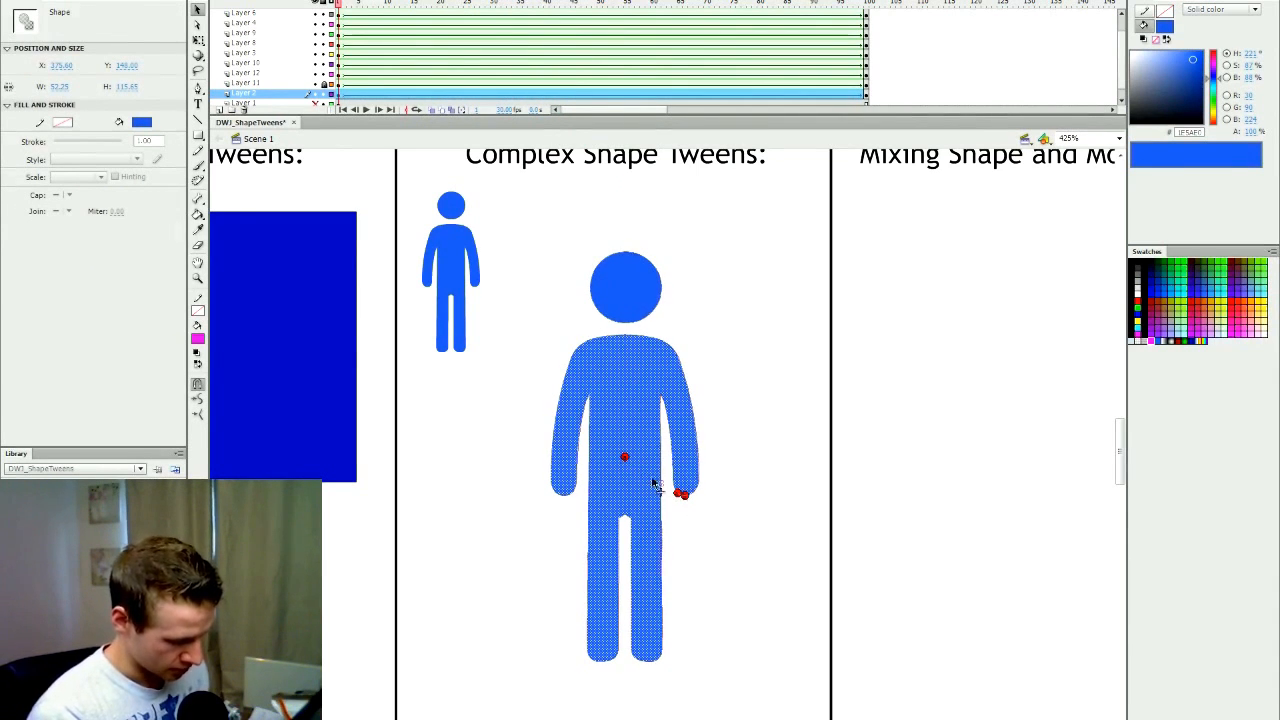
left_click_drag(697, 494, 695, 491)
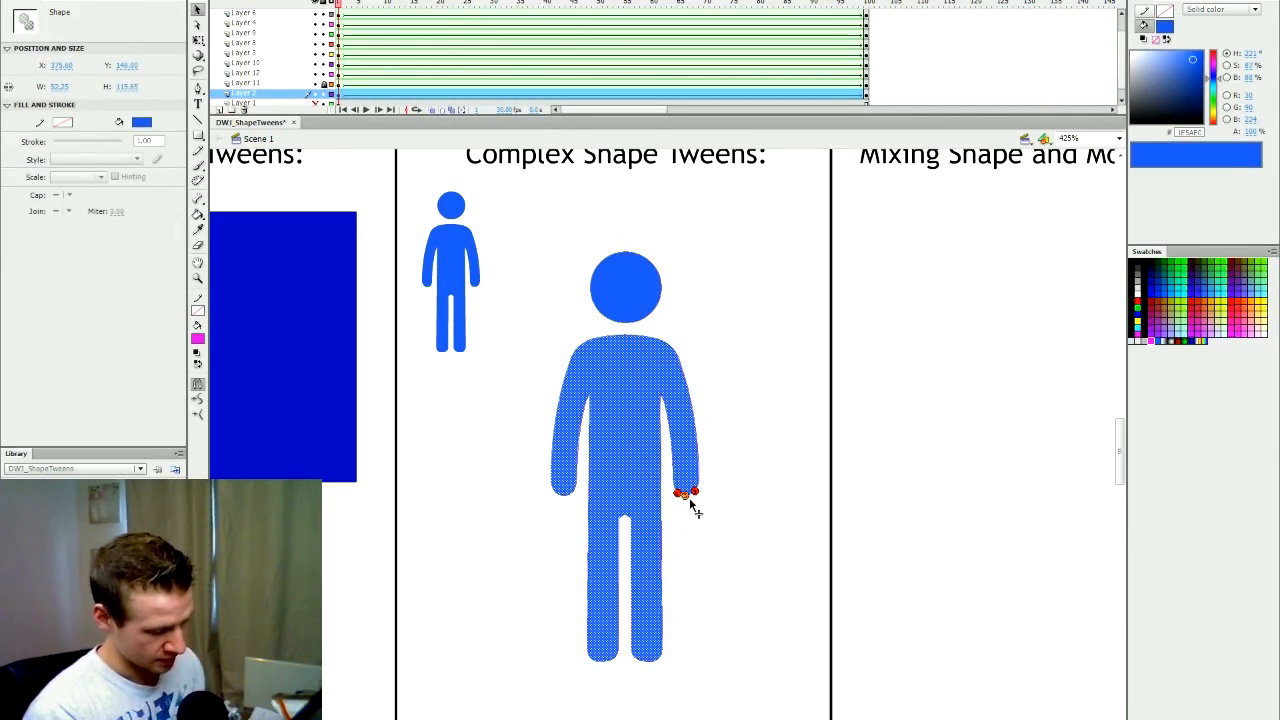
left_click(866, 94)
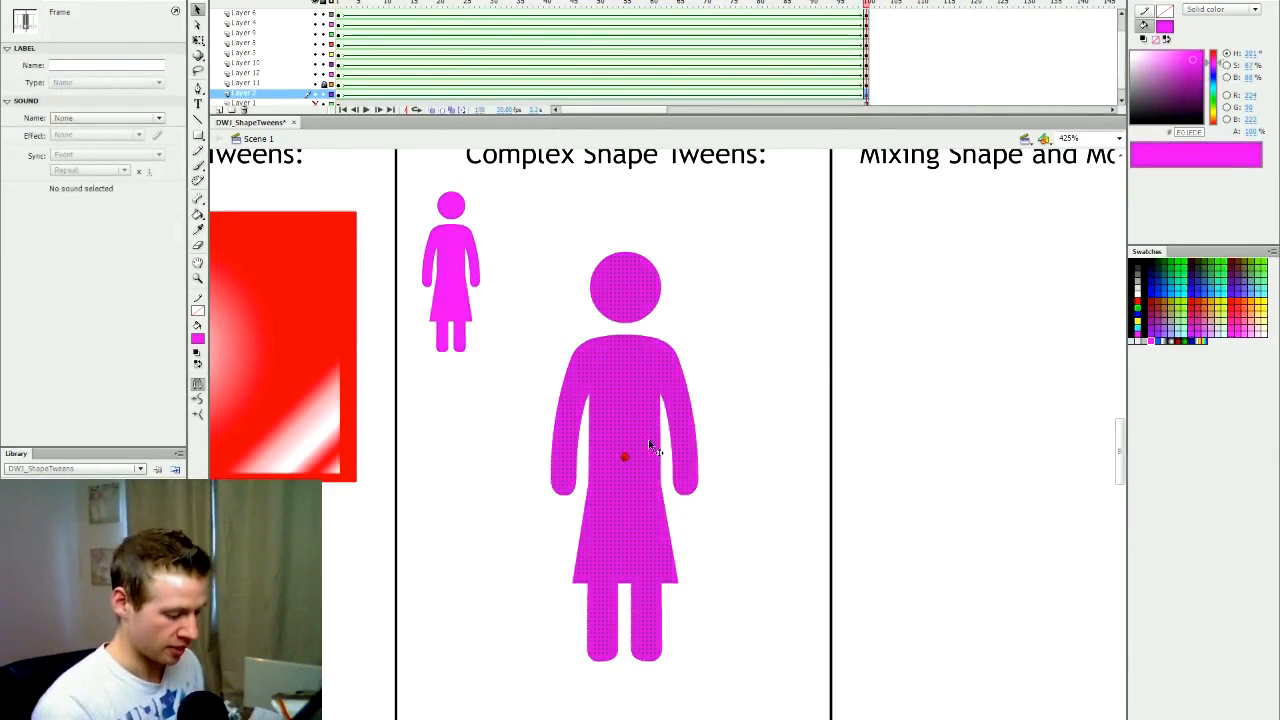
left_click_drag(624, 457, 677, 492)
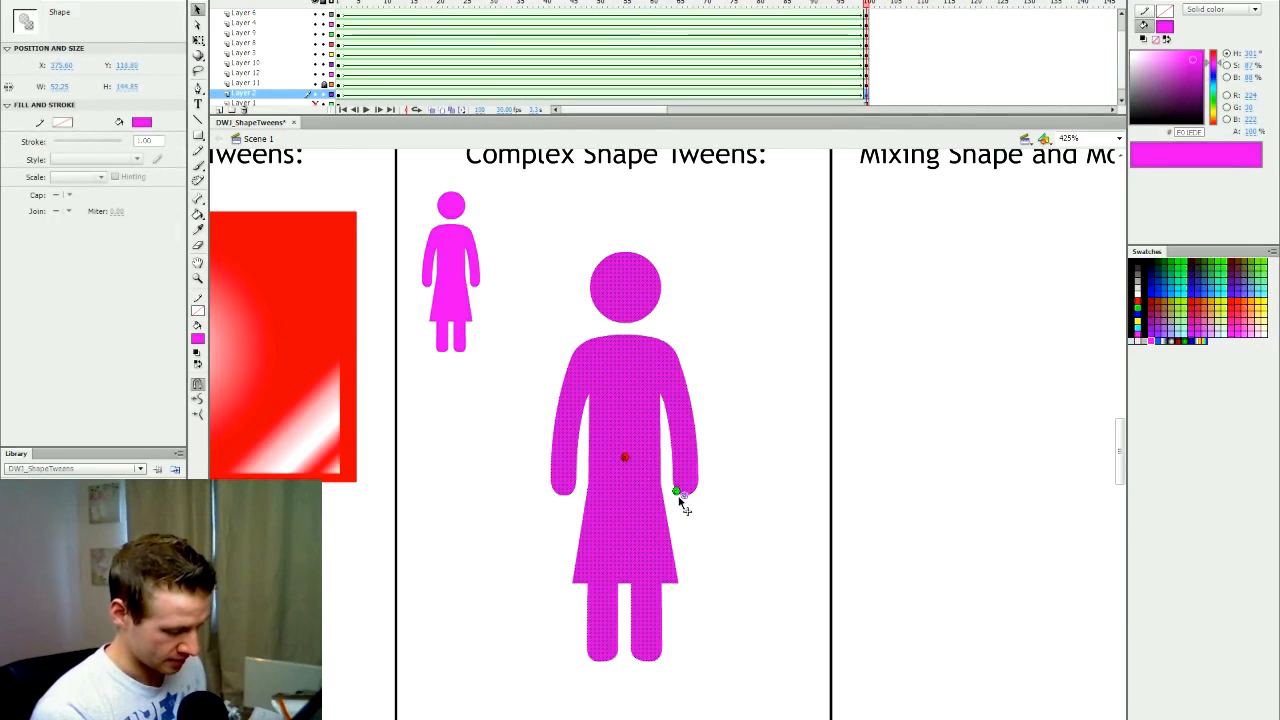
Add three shape hints around the large man's left-side hand on frame 1 and place their counterparts on the woman's hand at frame 100
left_click_drag(868, 4, 338, 4)
left_click(648, 437)
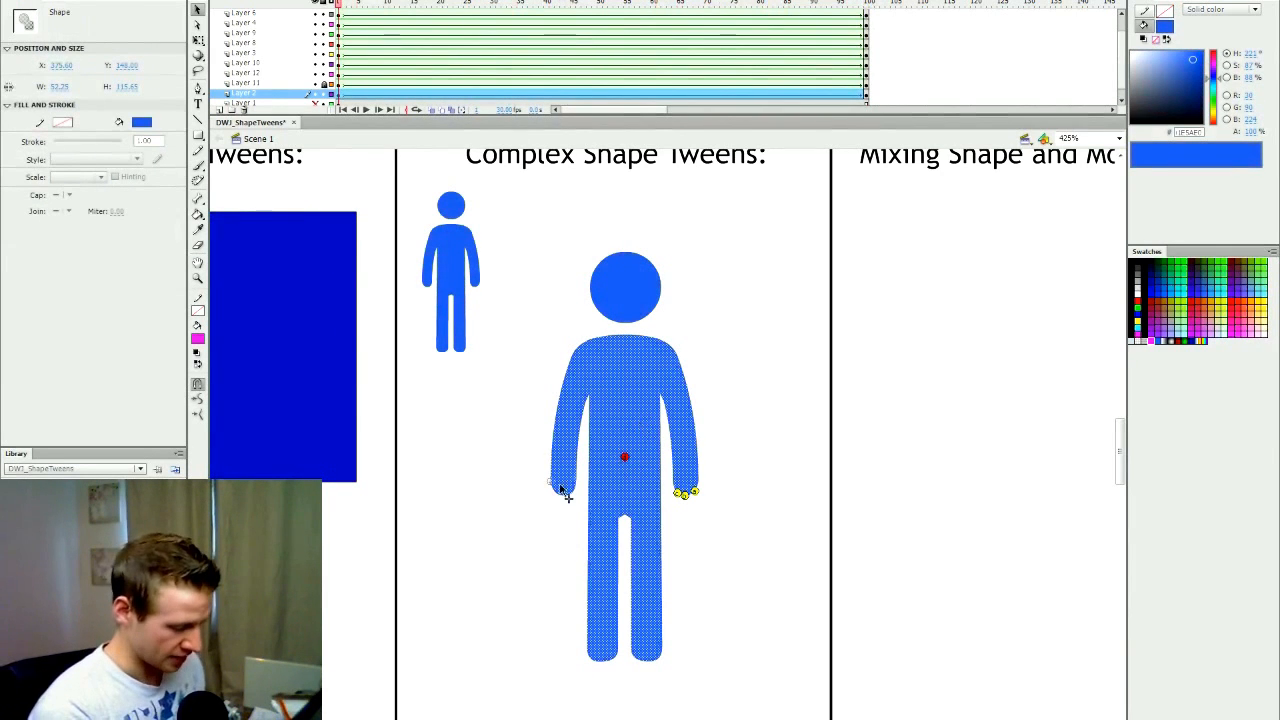
key("ctrl+shift+h")
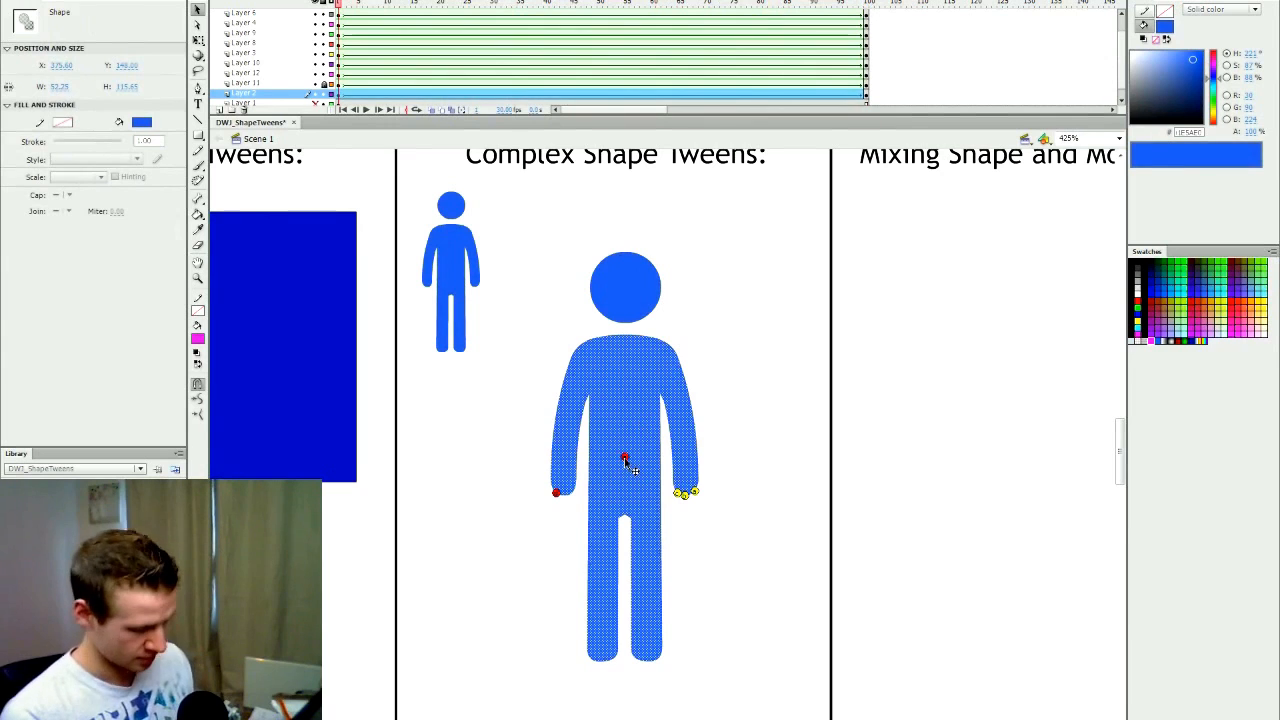
left_click_drag(624, 458, 563, 494)
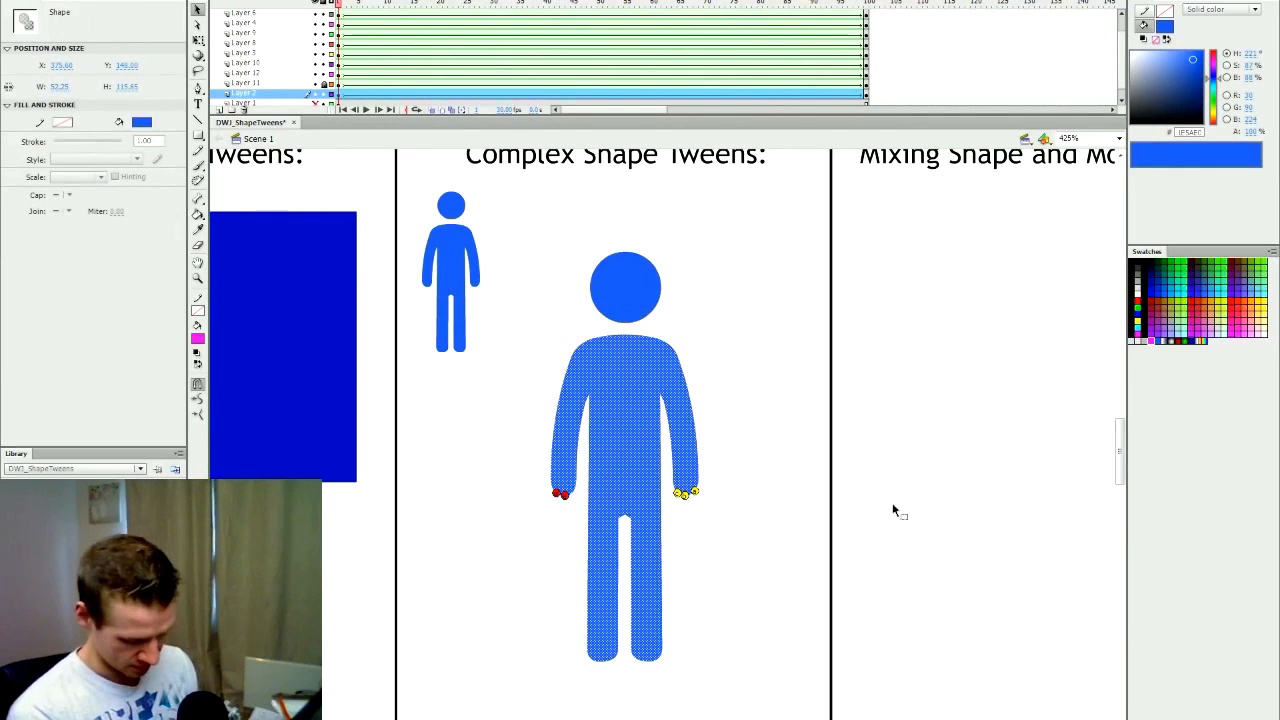
left_click_drag(576, 496, 573, 491)
left_click(867, 96)
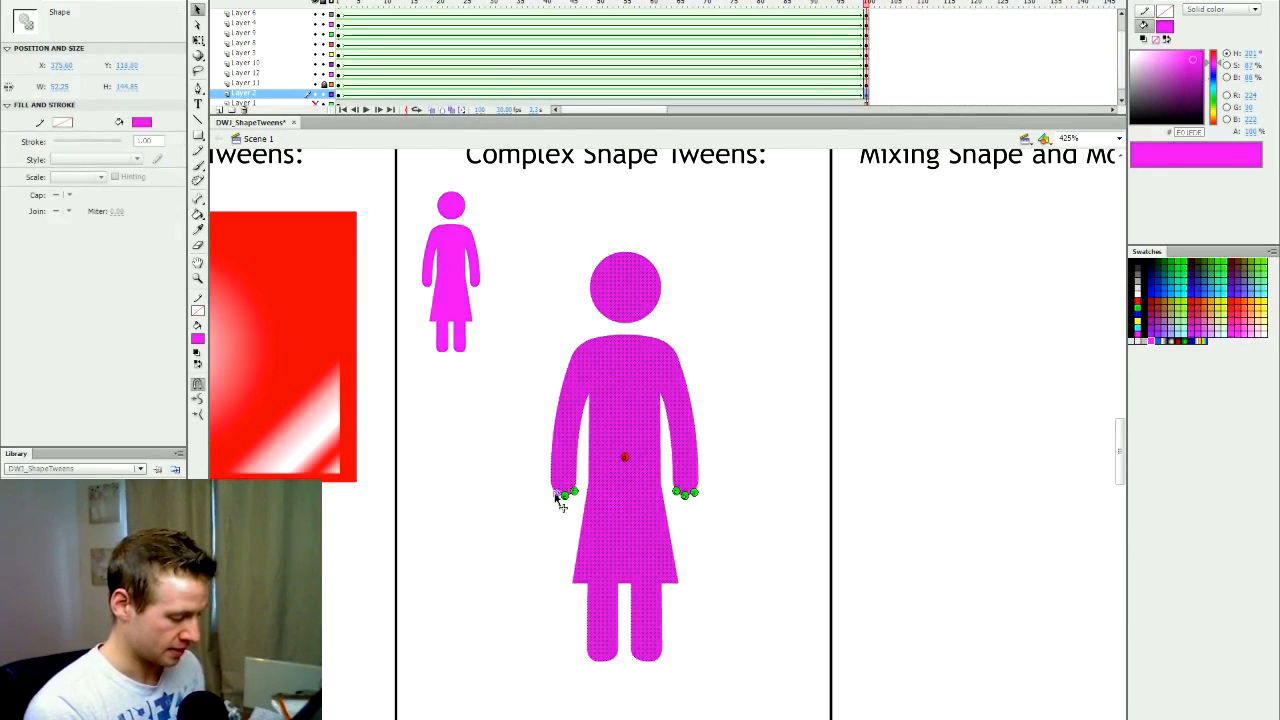
left_click_drag(866, 4, 300, 150)
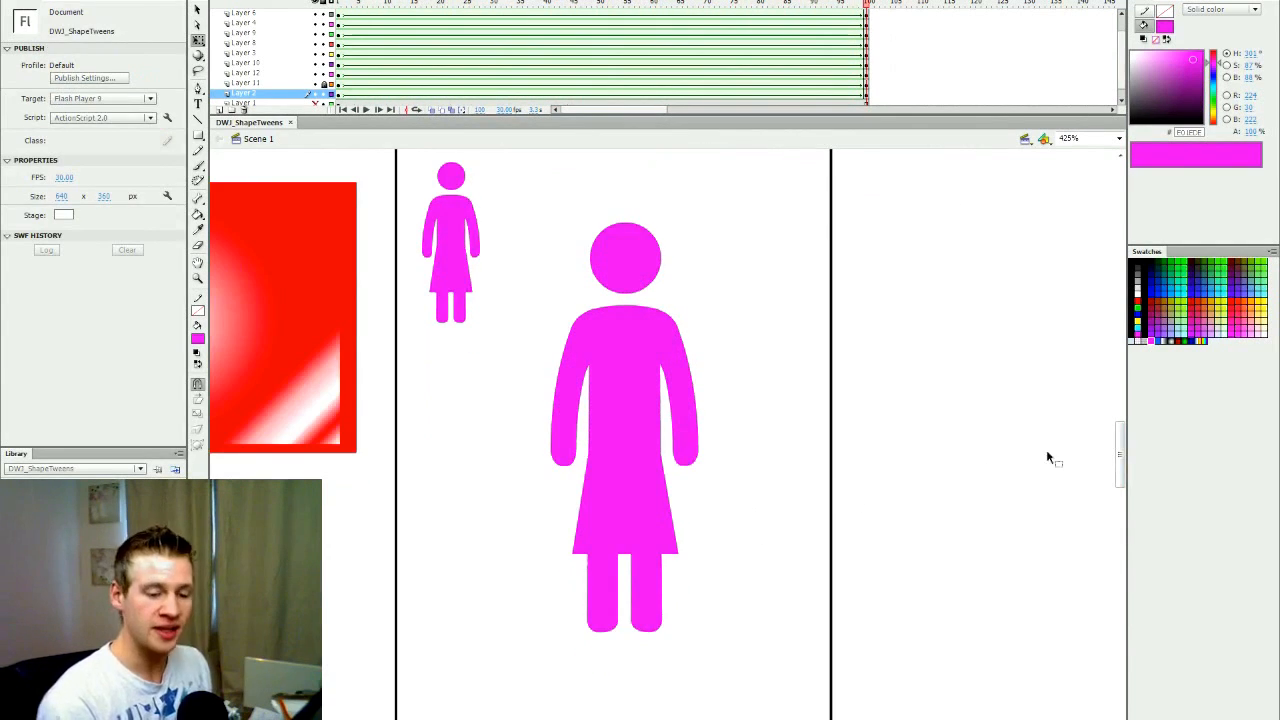
Scrub through the complex shape tweens with both figures in view and inspect the small woman's separate skirt shape
scroll(1118, 451, "up", 2)
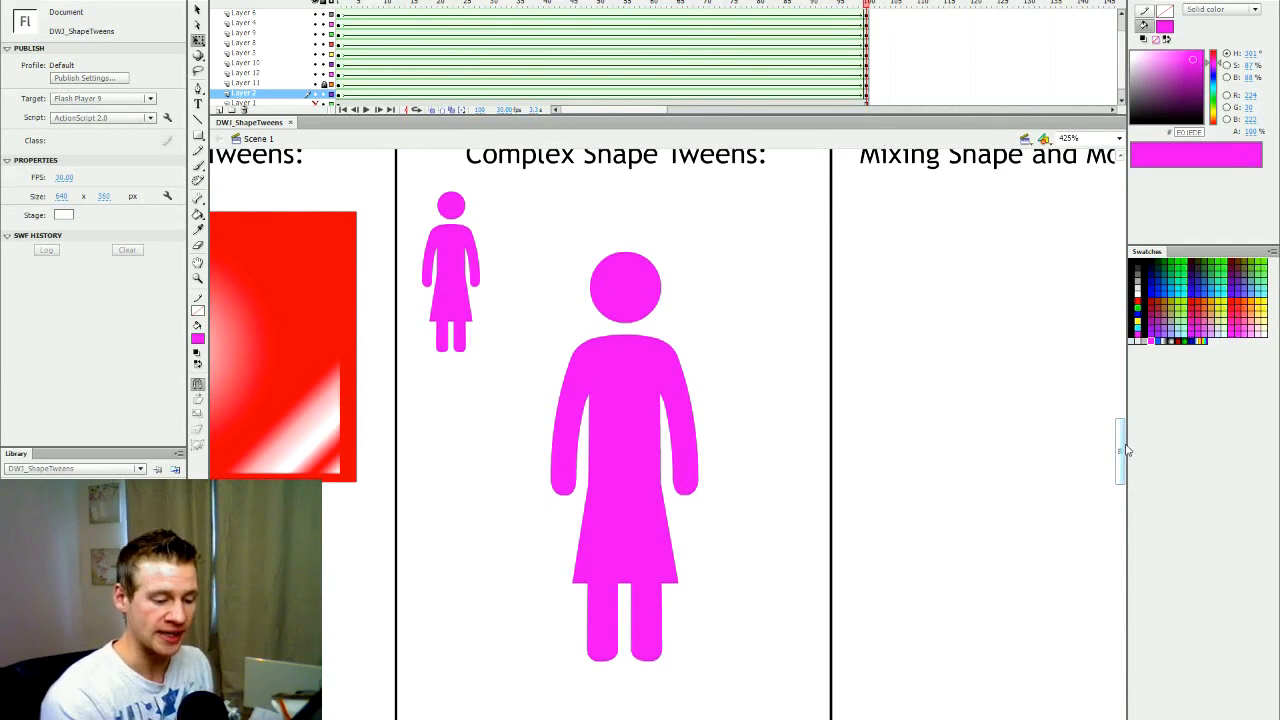
scroll(1125, 450, "up", 1)
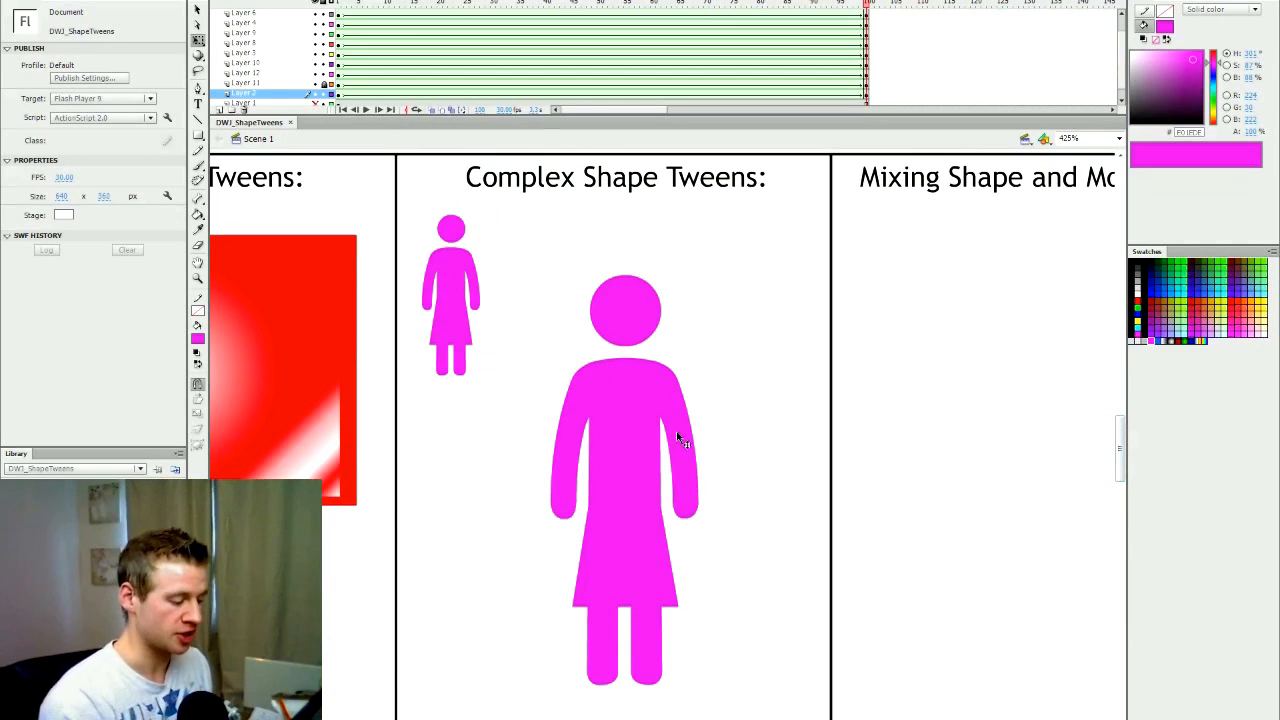
scroll(662, 436, "left", 3)
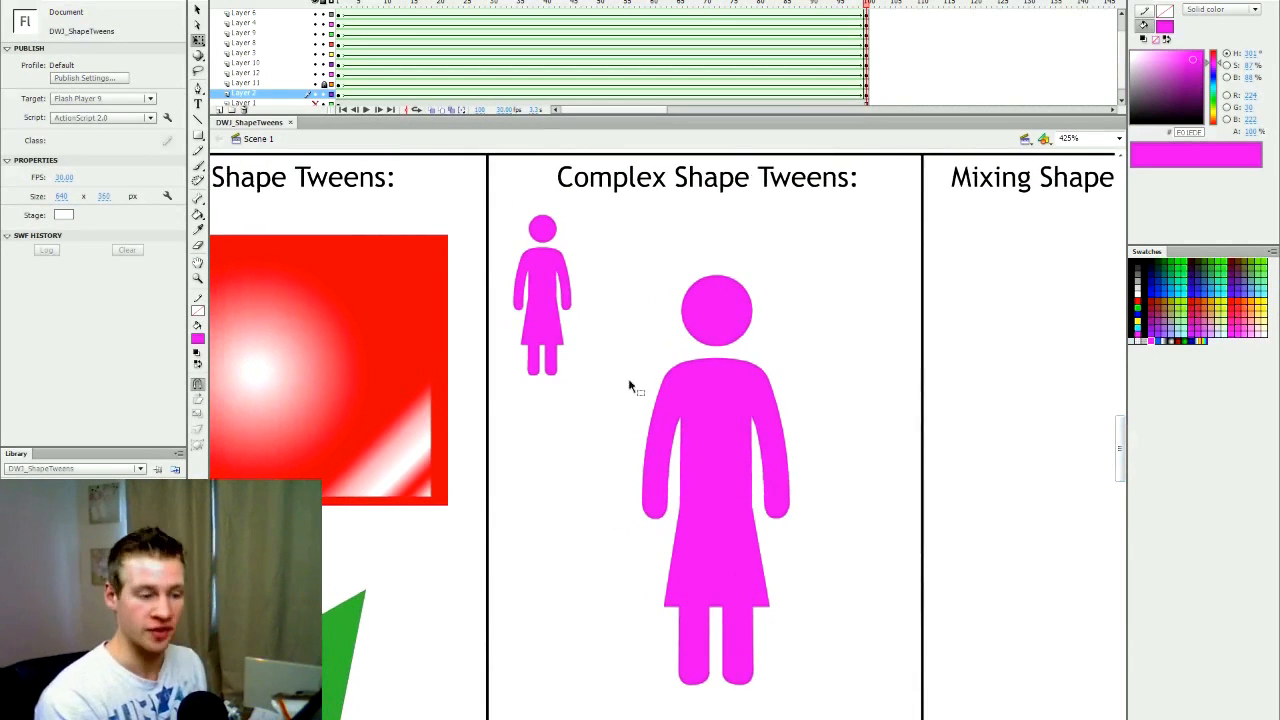
key("v")
left_click_drag(646, 4, 866, 4)
left_click(550, 335)
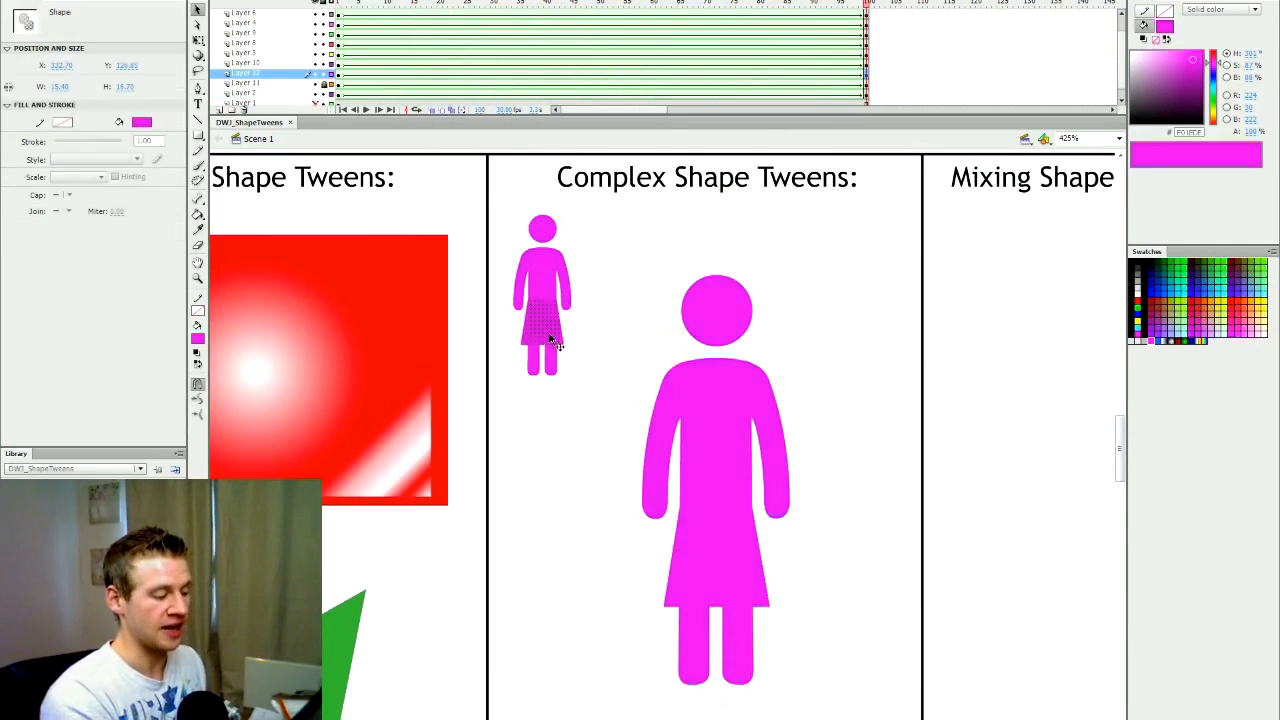
left_click(633, 380)
left_click_drag(868, 4, 1085, 103)
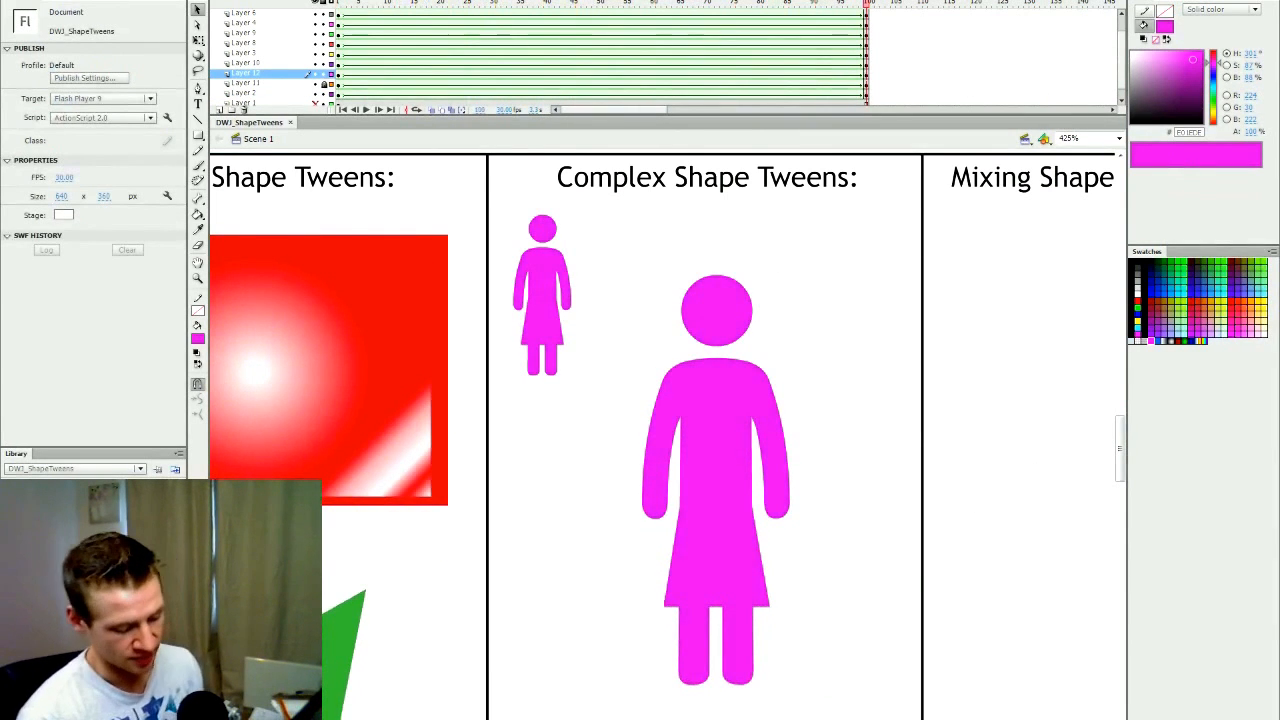
scroll(662, 437, "right", 5)
scroll(662, 437, "left", 5)
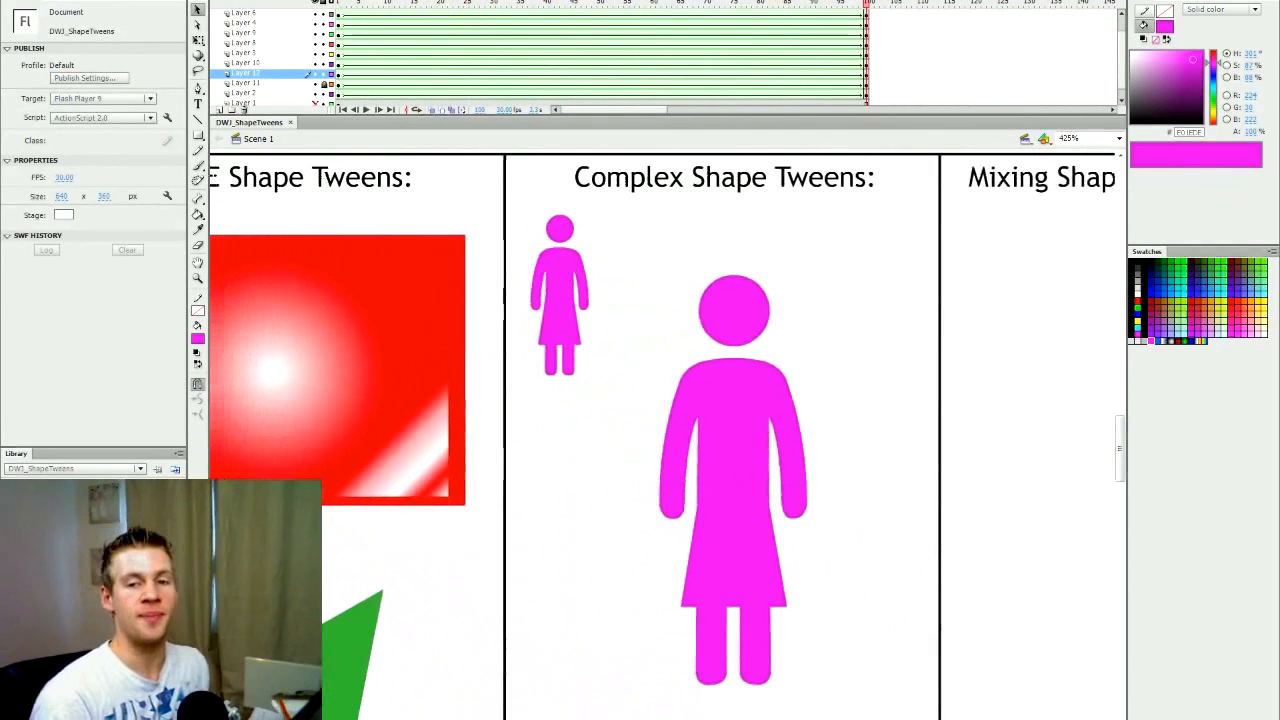
scroll(740, 712, "left", 1)
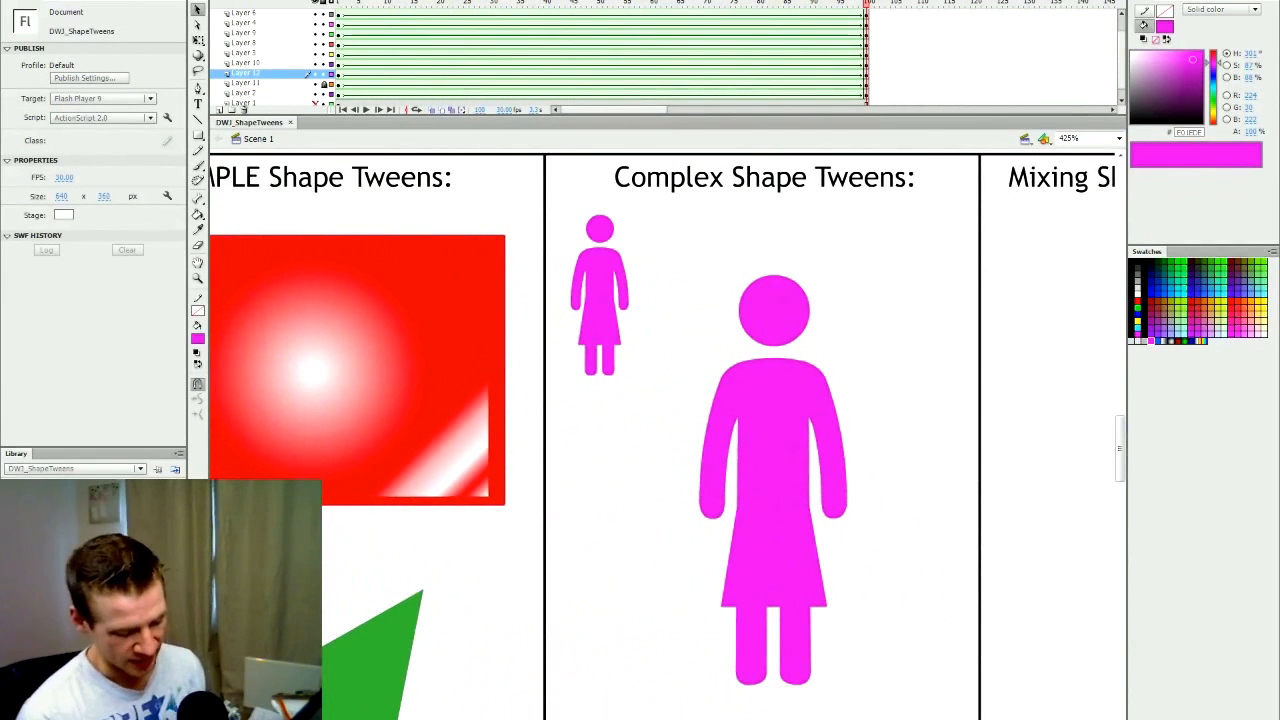
scroll(662, 437, "right", 3)
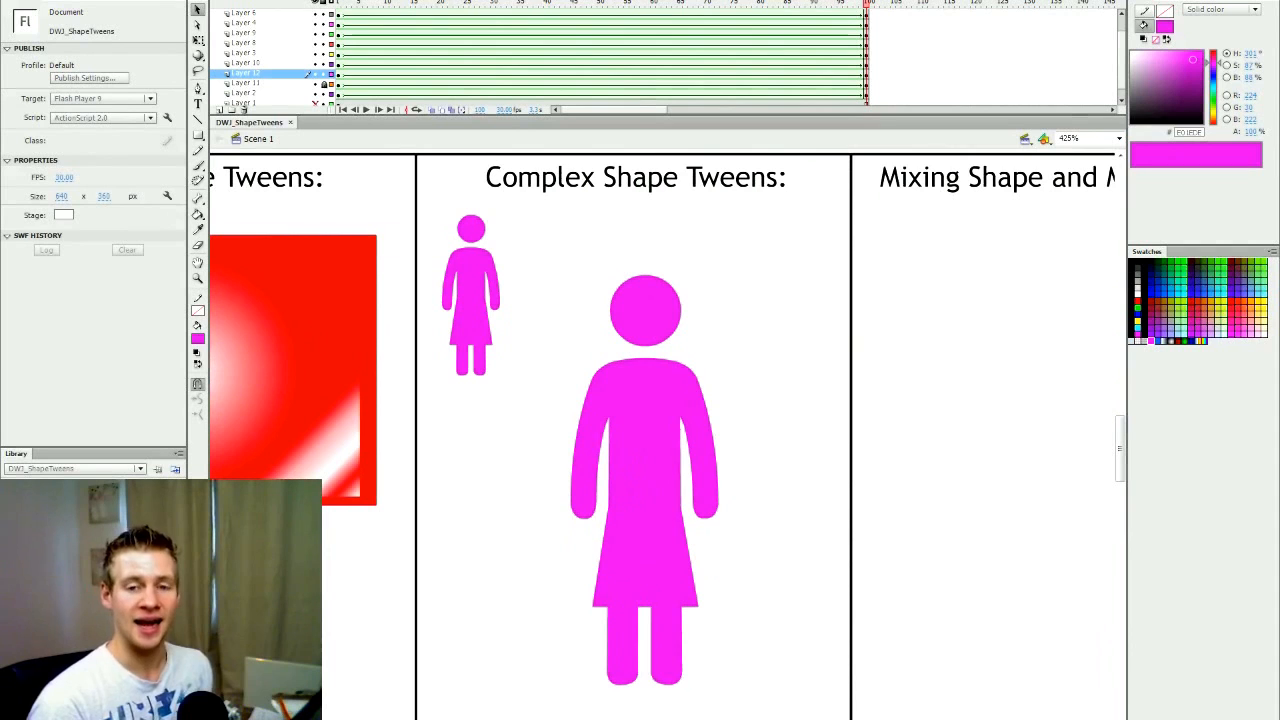
Show Layer 1 and scale down and reposition the cartoon character under the Mixing Shape and Motion Tweens heading
scroll(824, 710, "right", 9)
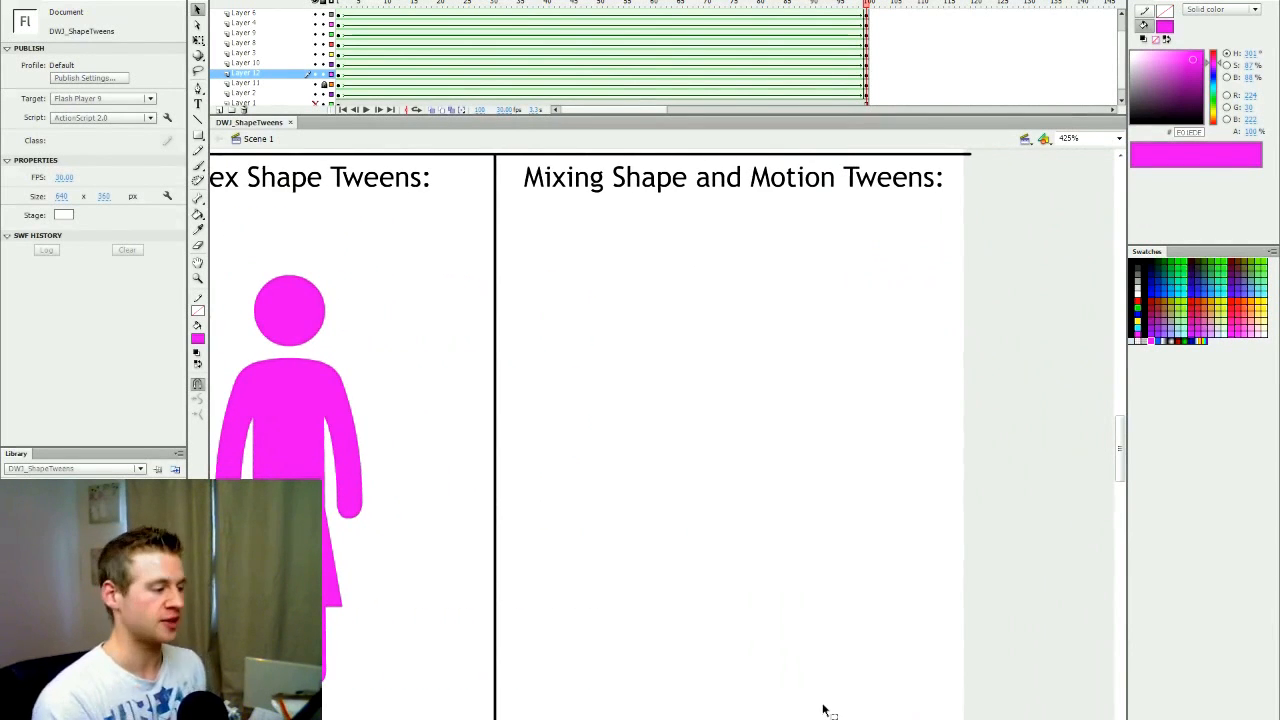
left_click(316, 104)
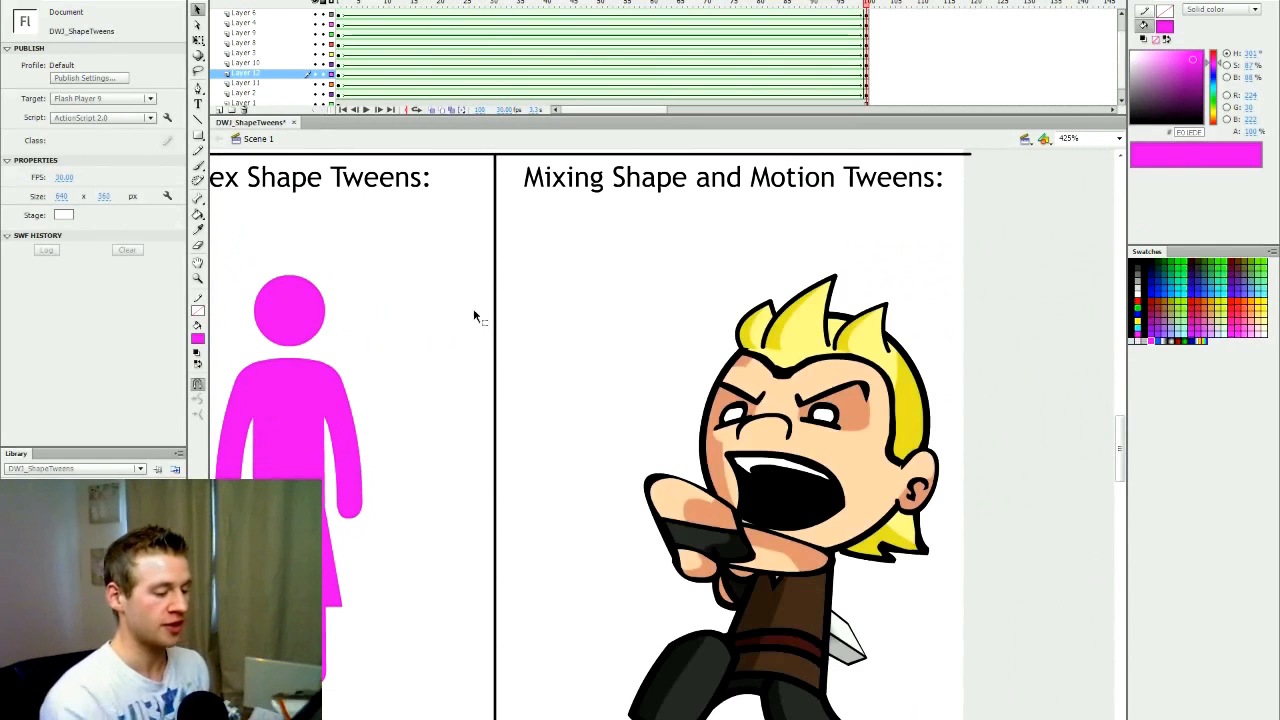
left_click(924, 485)
left_click_drag(936, 259, 920, 271)
left_click_drag(845, 429, 858, 437)
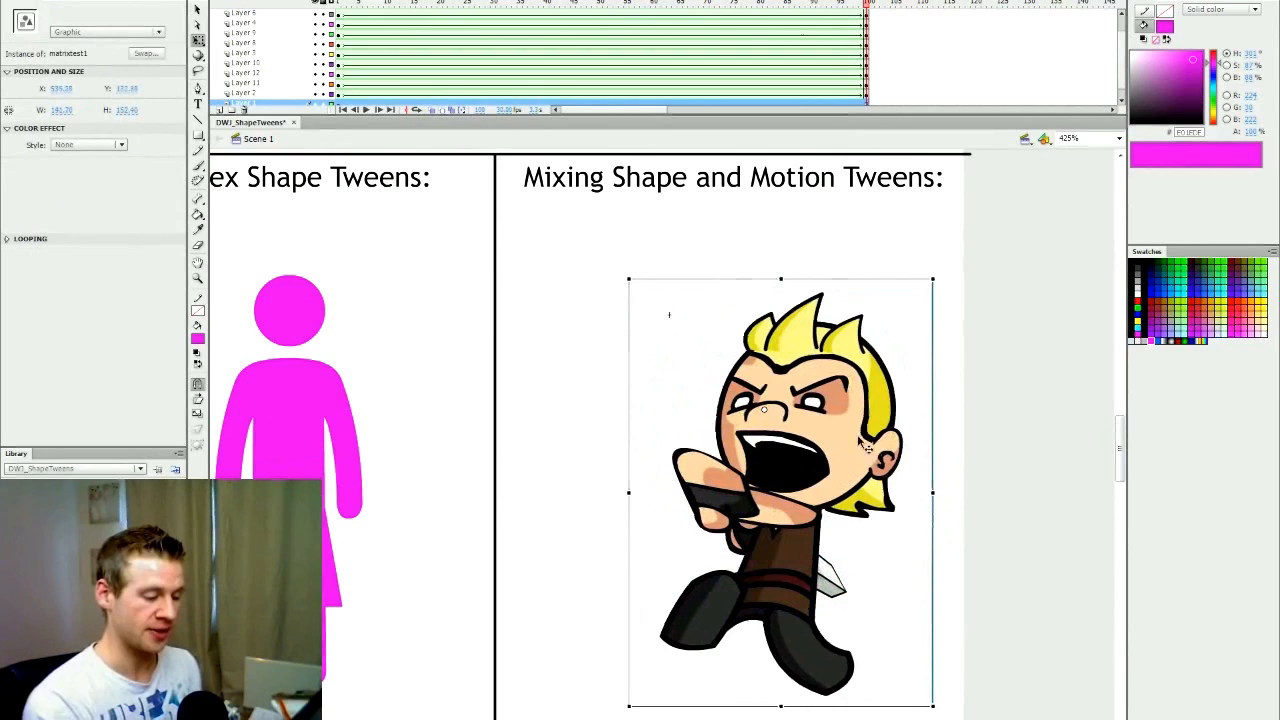
Move the character up and to the left on frame 1 to fit under its heading and scrub through its animation
left_click_drag(866, 4, 297, 71)
left_click_drag(860, 486, 800, 449)
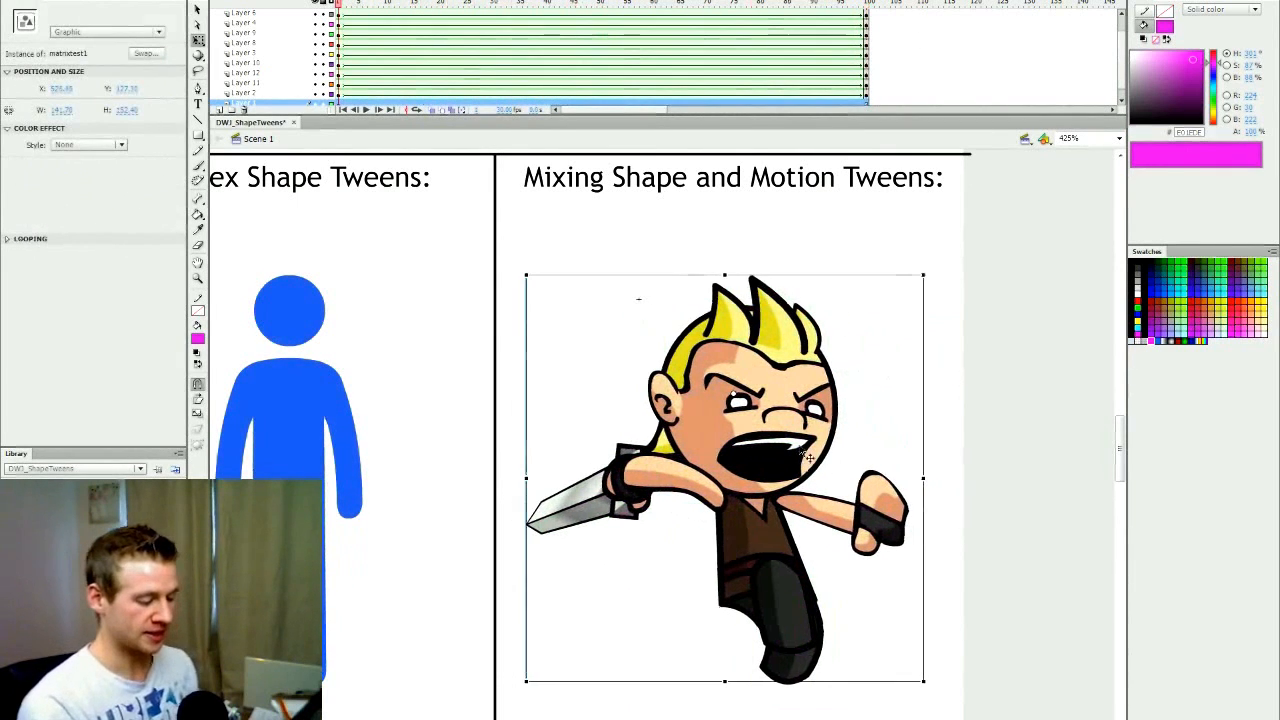
key("Left")
key("Left")
left_click_drag(342, 5, 874, 77)
left_click_drag(1015, 110, 911, 101)
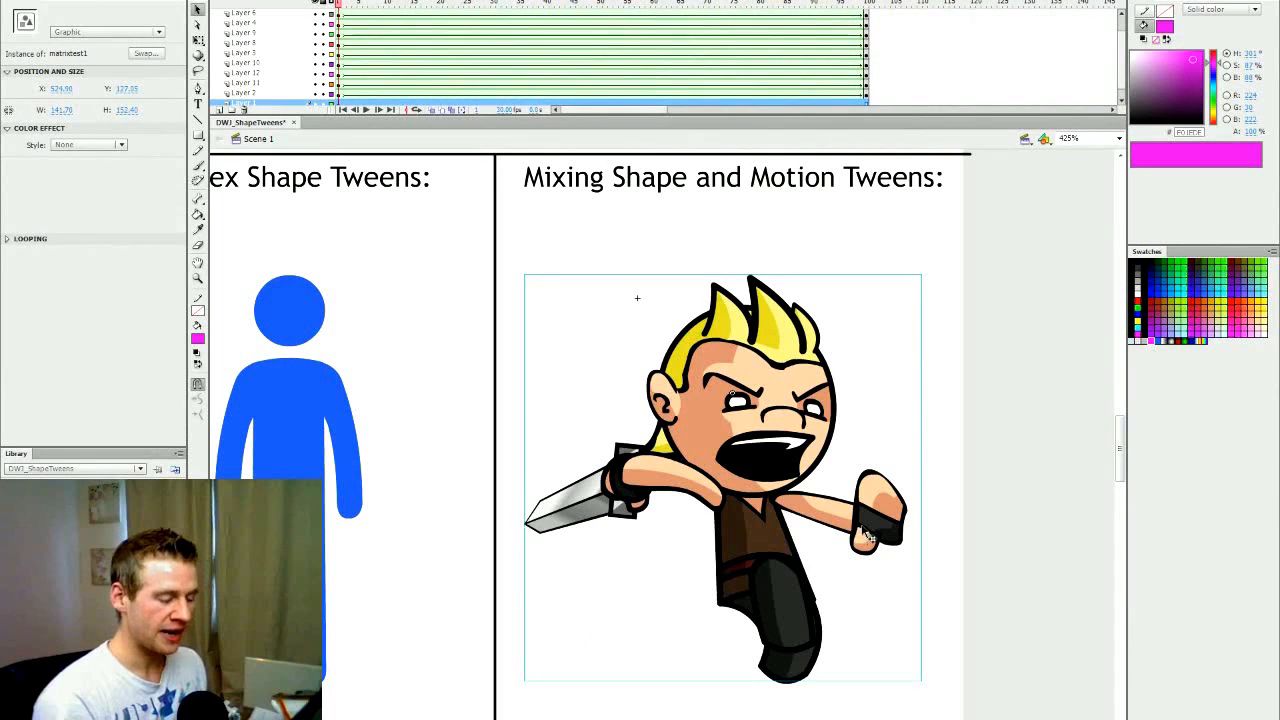
Open the matrixtest1 character symbol for editing and enlarge the timeline to show more of its layers
double_click(864, 528)
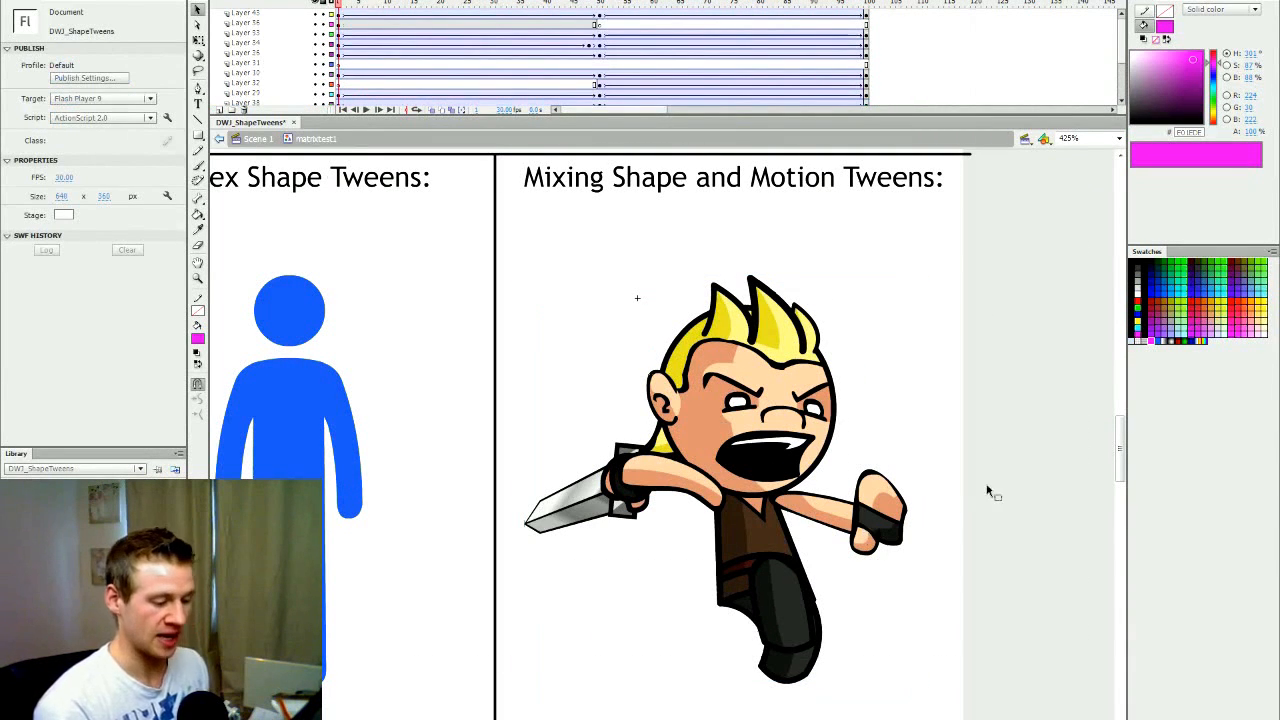
left_click_drag(637, 297, 584, 297)
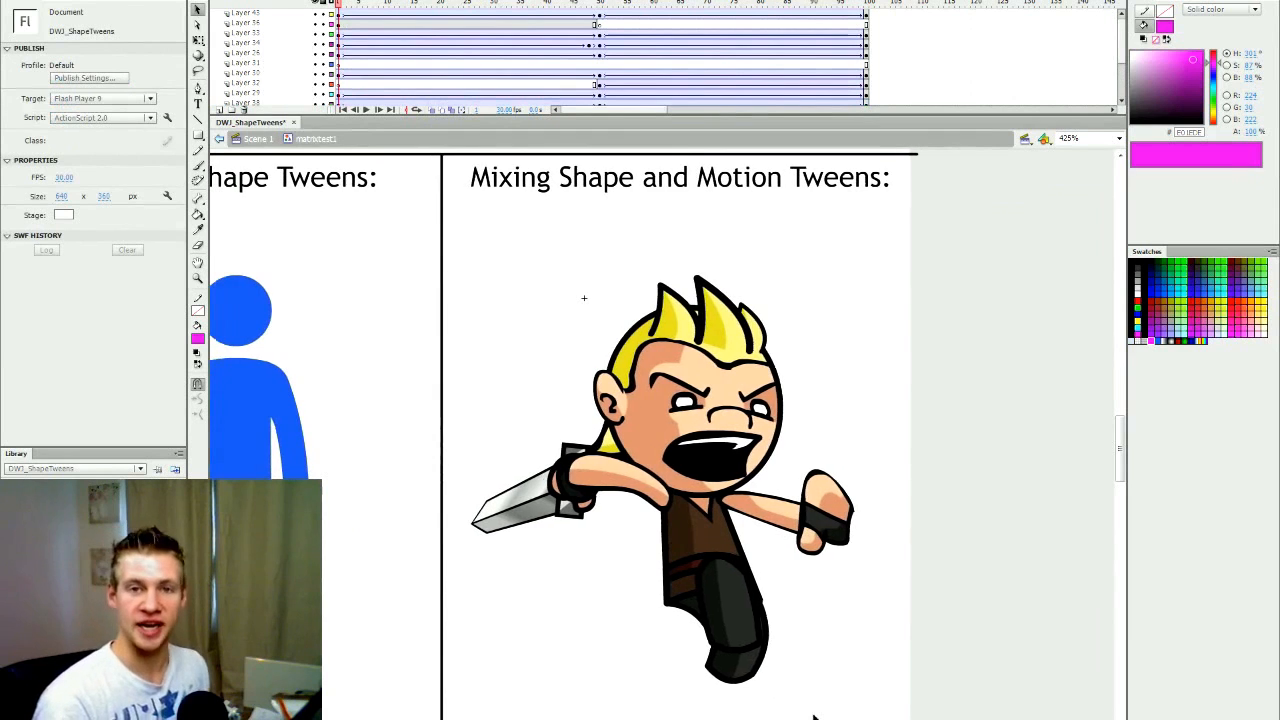
left_click_drag(616, 116, 722, 185)
left_click_drag(455, 5, 254, 72)
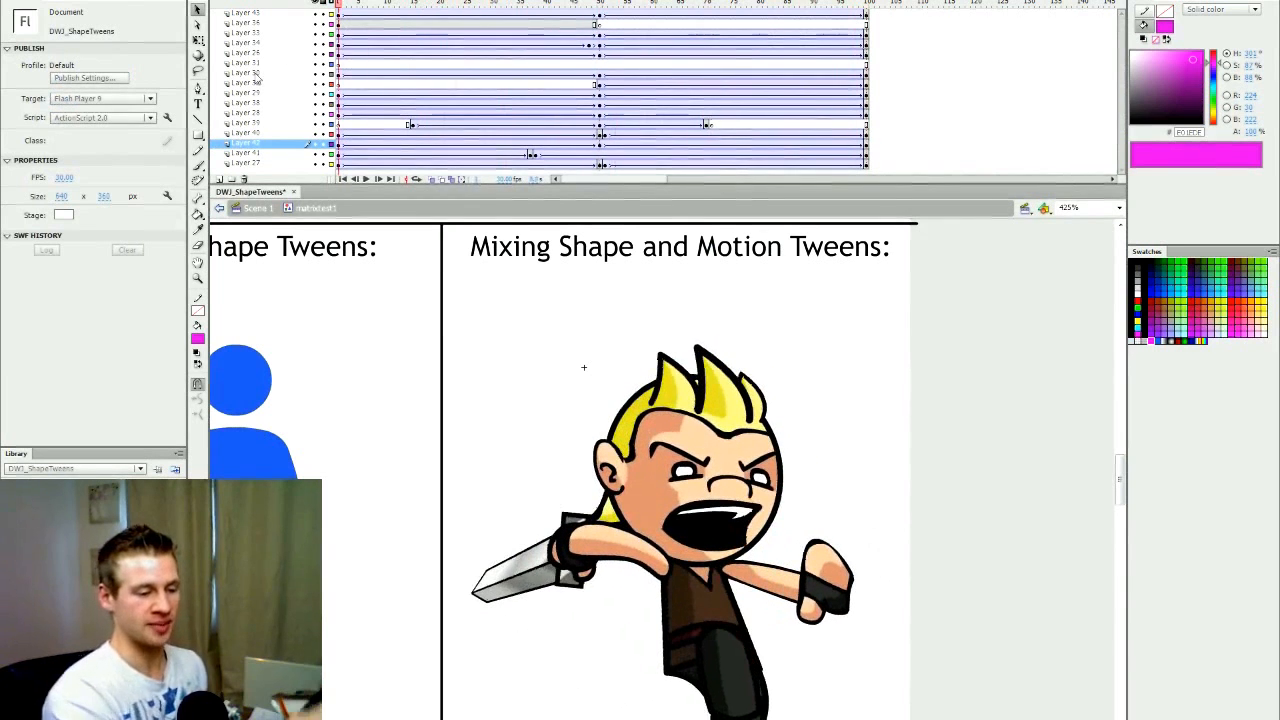
left_click_drag(1118, 470, 1118, 479)
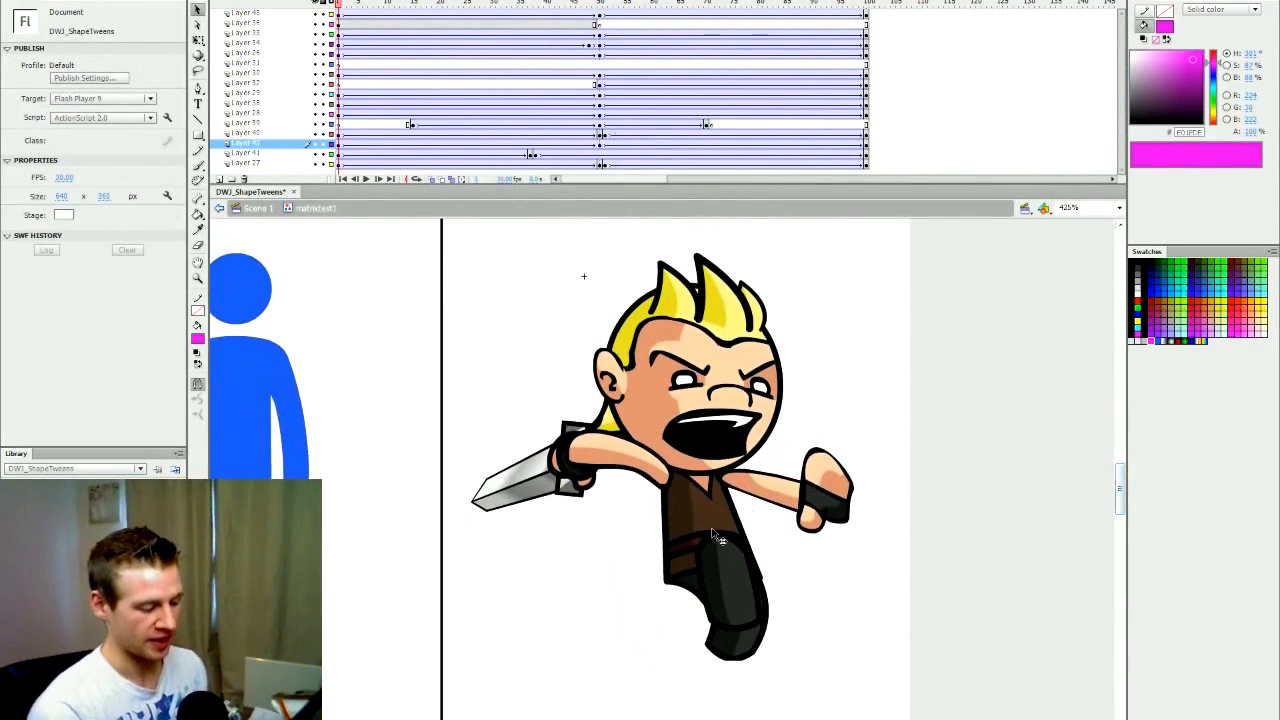
Hide all layers of the character symbol except Layer 41 to isolate the dark upper-leg piece
left_click(316, 3)
left_click(316, 3)
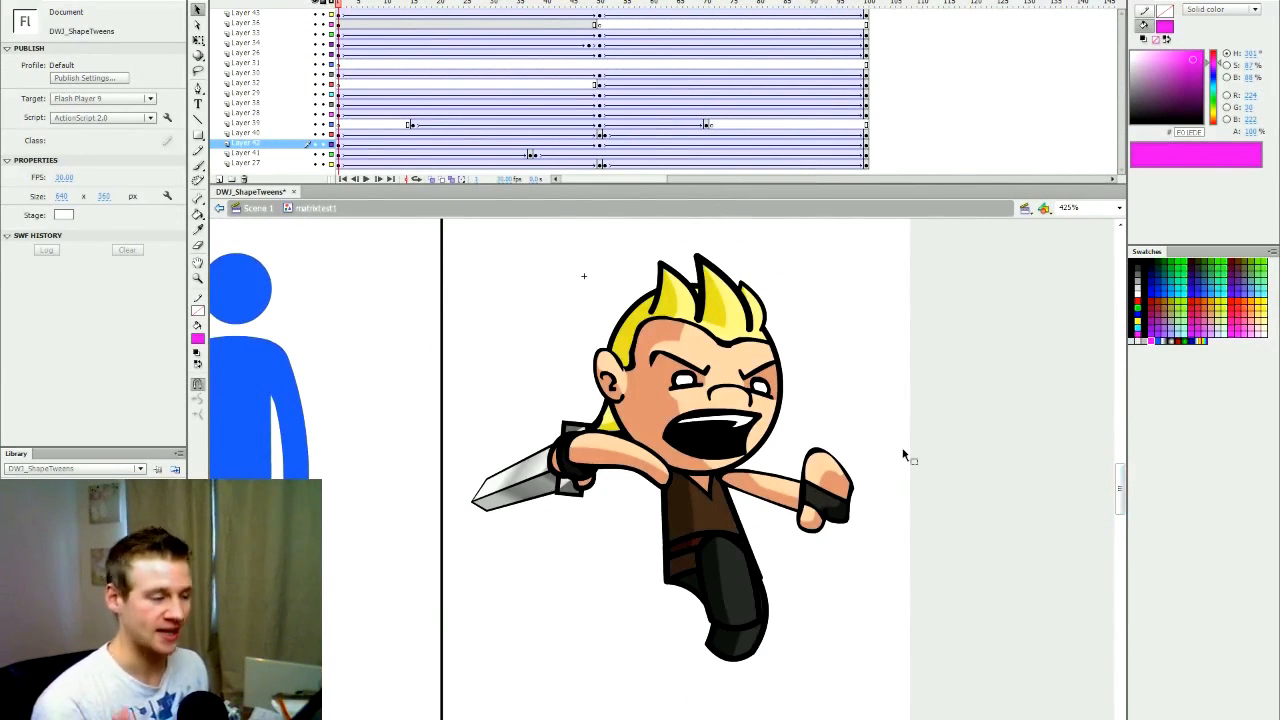
left_click(316, 3)
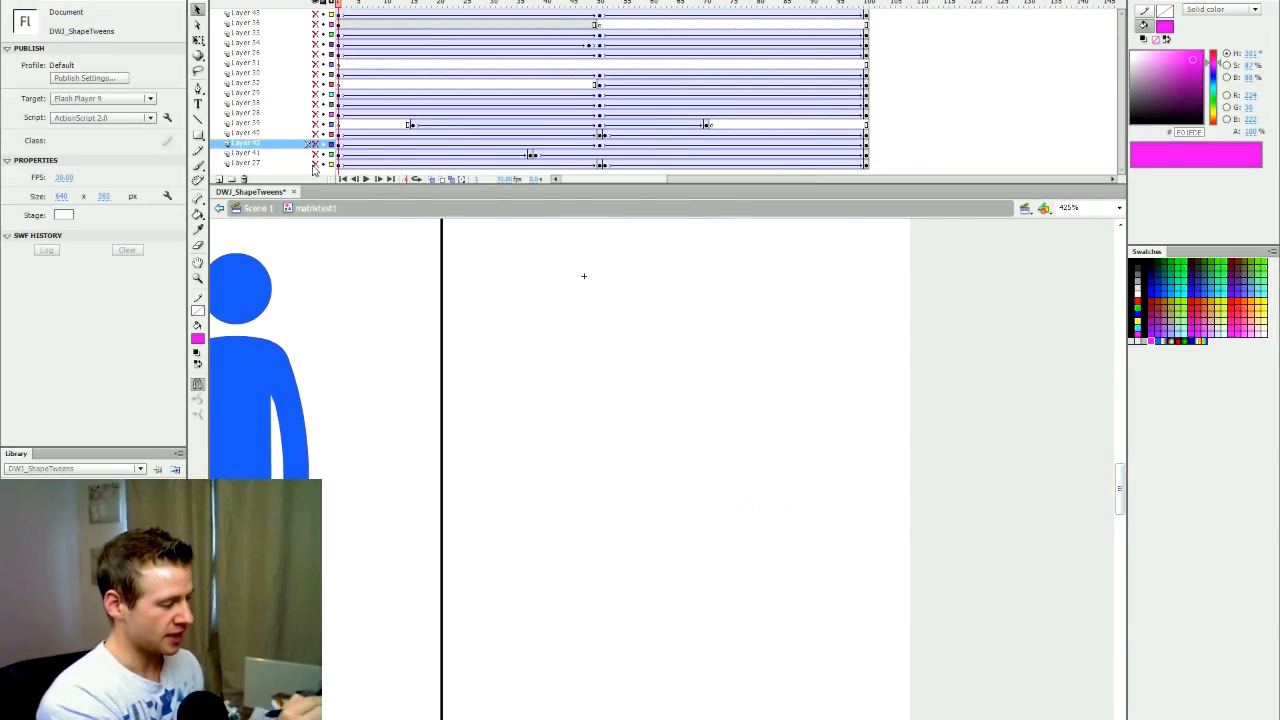
left_click(314, 164)
left_click(315, 164)
left_click(316, 154)
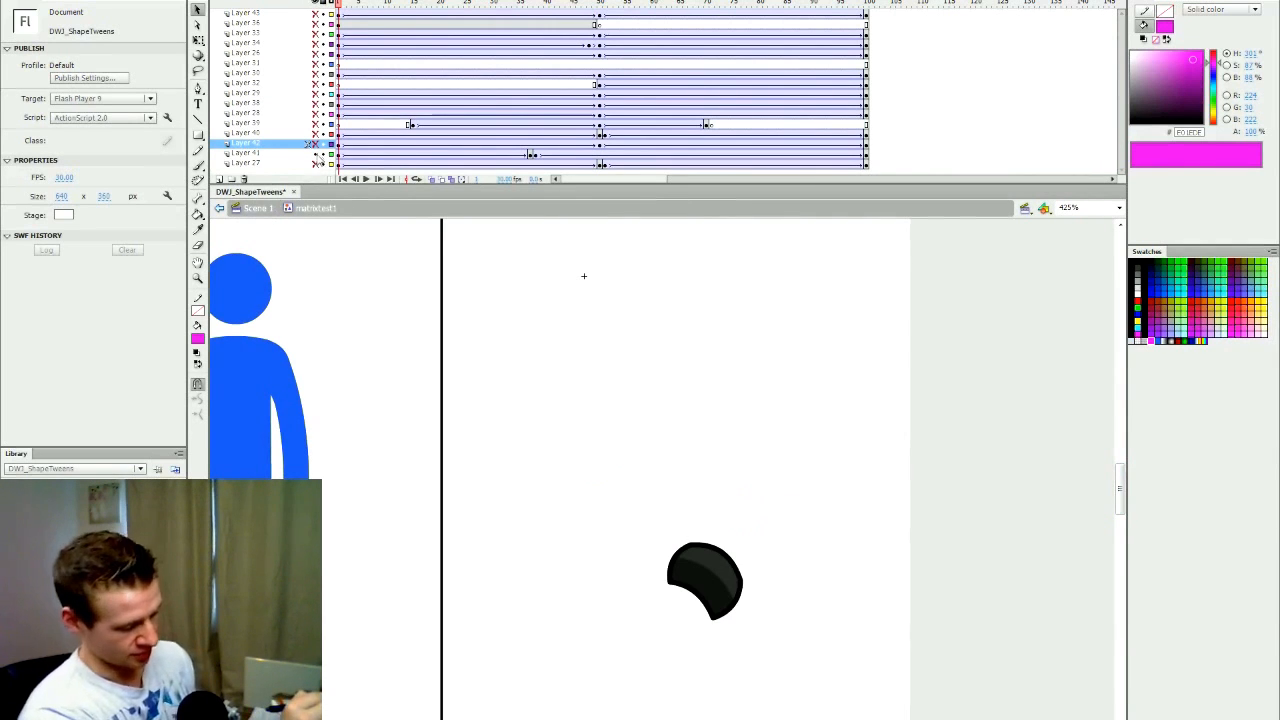
Open the upper-leg symbol and play the Layer 1 outline shape tween on its own
left_click(733, 590)
double_click(732, 588)
left_click_drag(340, 5, 870, 100)
left_click(323, 14)
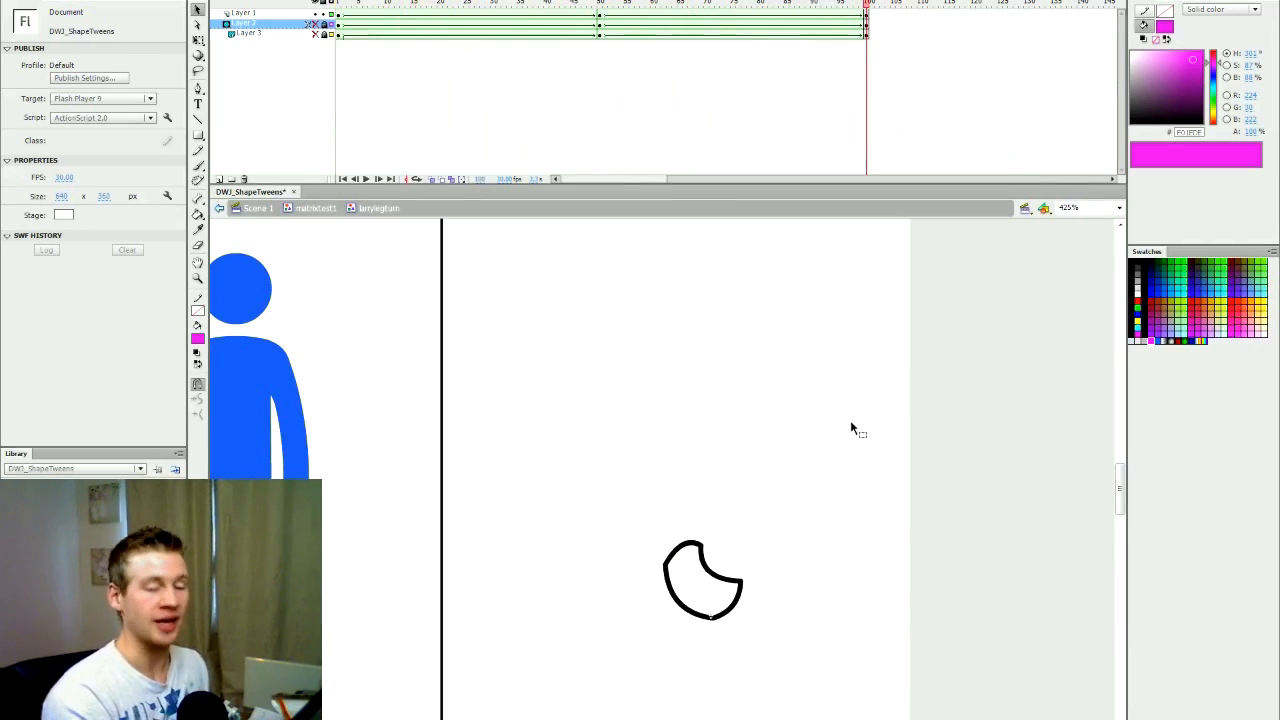
key("Return")
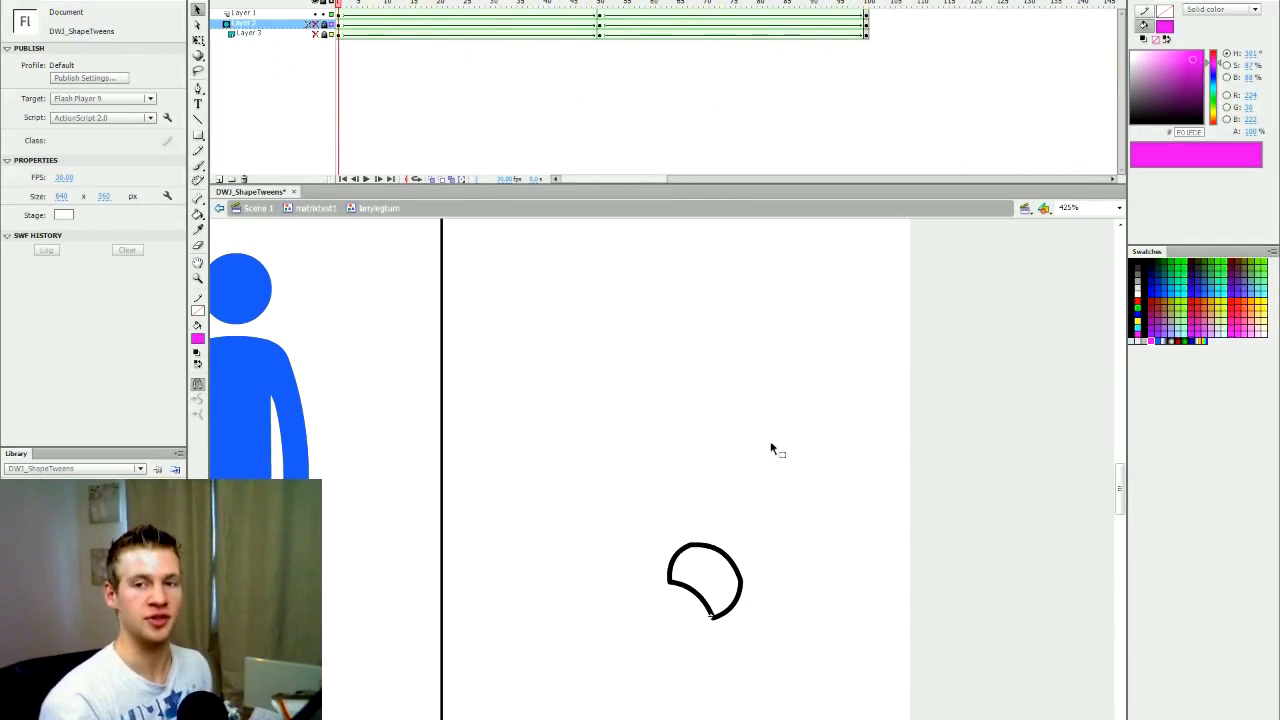
Show only the Layer 2 mask, unlock it and scrub through its black shape tween, checking the keyframe at frame 50
left_click(315, 24)
left_click(315, 34)
left_click(315, 14)
left_click(315, 34)
left_click(324, 24)
left_click_drag(342, 5, 991, 93)
left_click(598, 25)
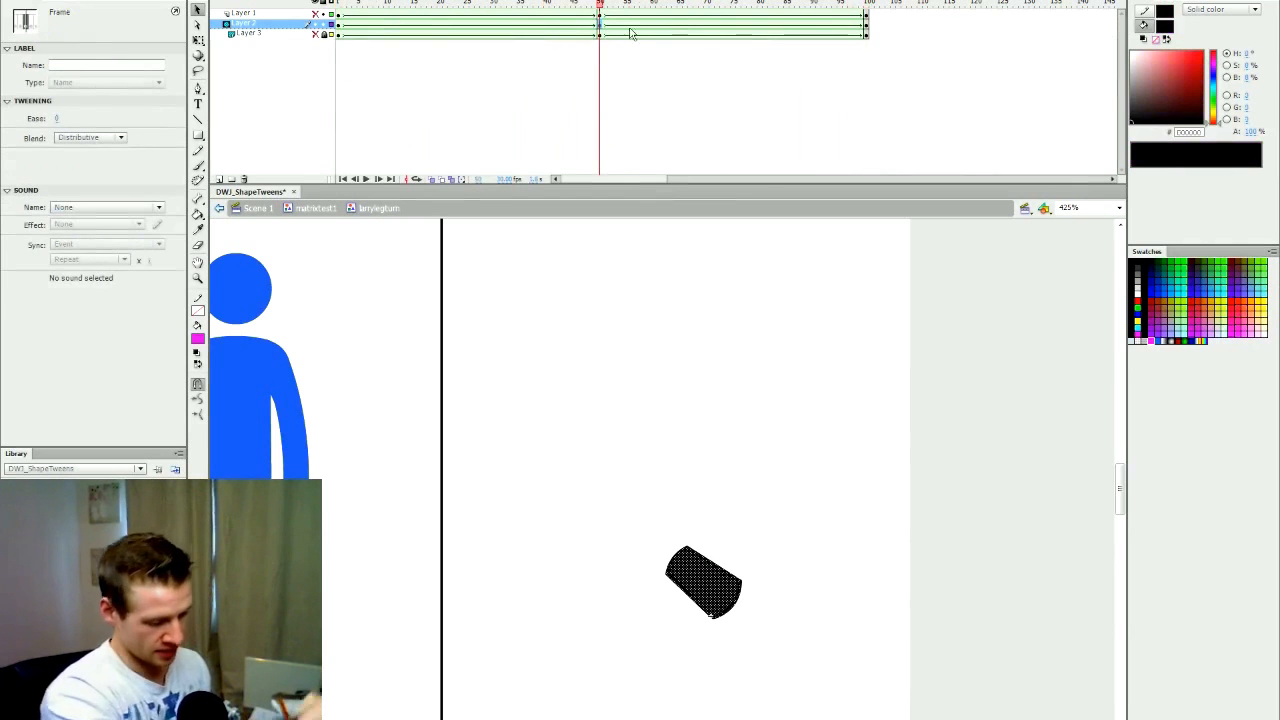
left_click(733, 607)
left_click_drag(598, 33, 942, 66)
left_click(339, 6)
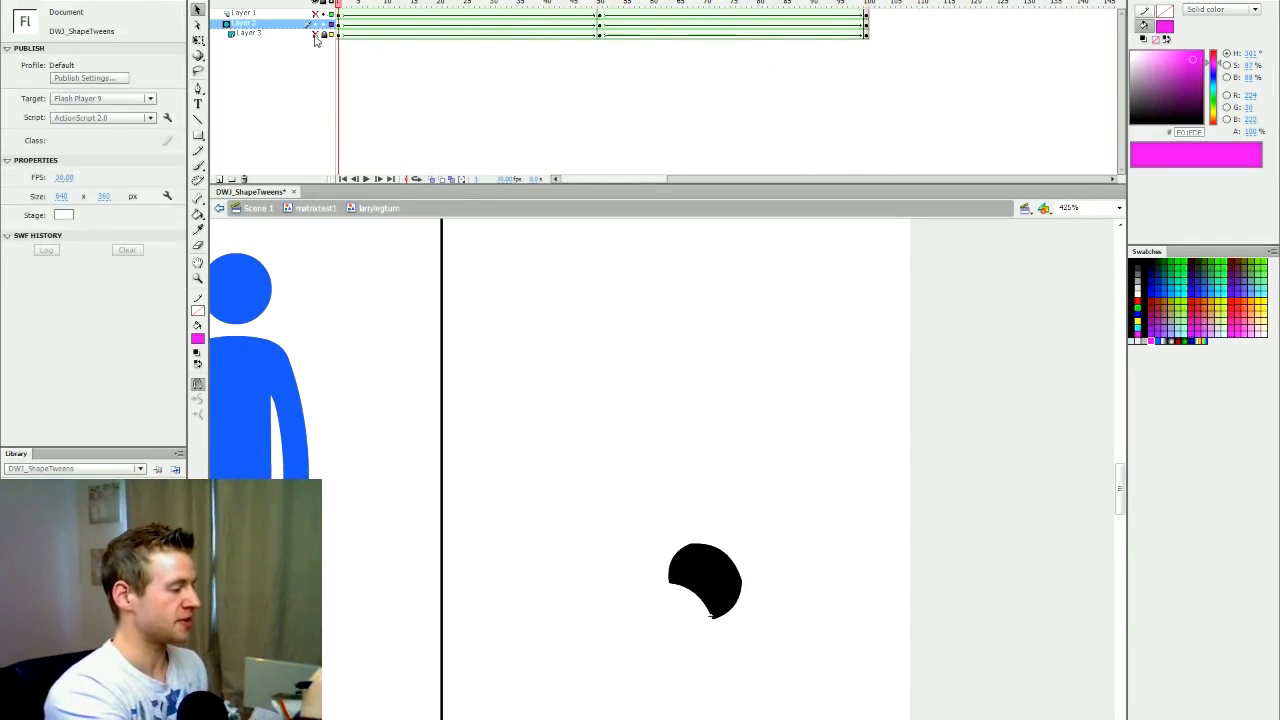
Show Layer 3 with the Layer 2 mask hidden and scrub through its tween
left_click(315, 34)
left_click(315, 24)
left_click_drag(345, 5, 866, 14)
left_click_drag(620, 8, 243, 114)
Show all leg layers again, lock the Layer 2 mask and play the masked upper-leg tween
left_click_drag(315, 24, 358, 122)
left_click(325, 25)
left_click_drag(415, 18, 293, 178)
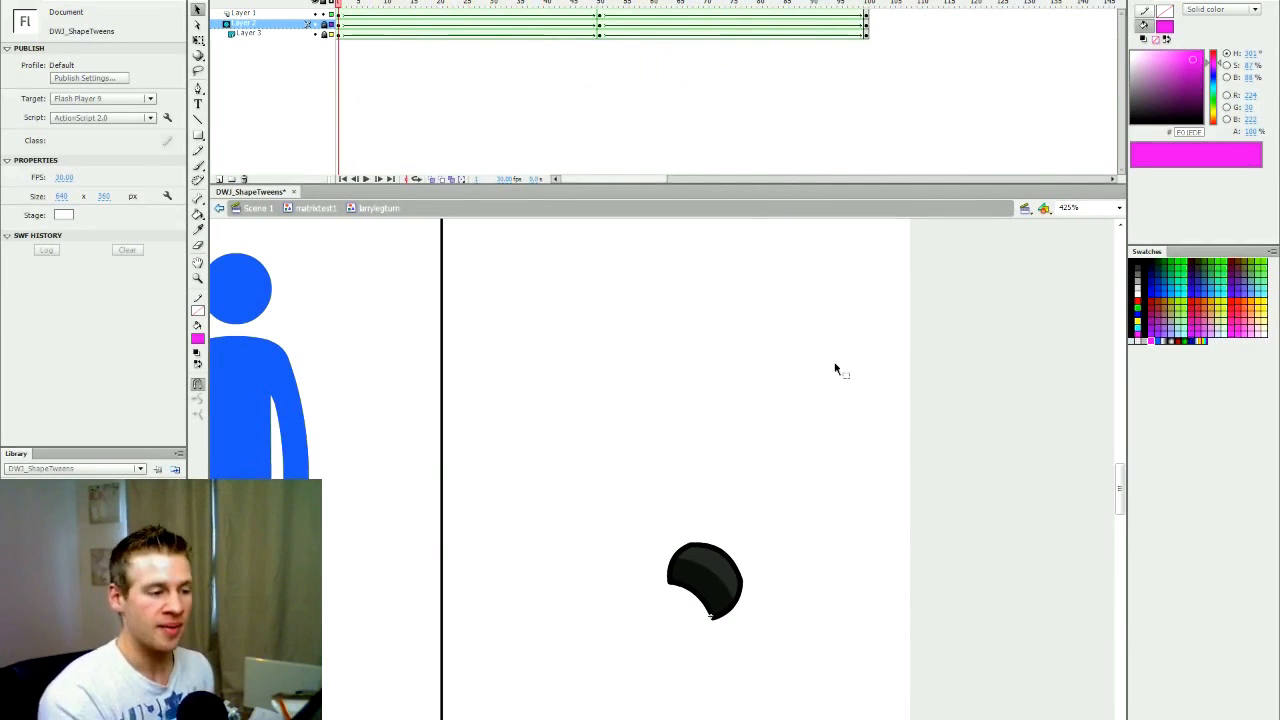
left_click_drag(885, 12, 294, 71)
key("Return")
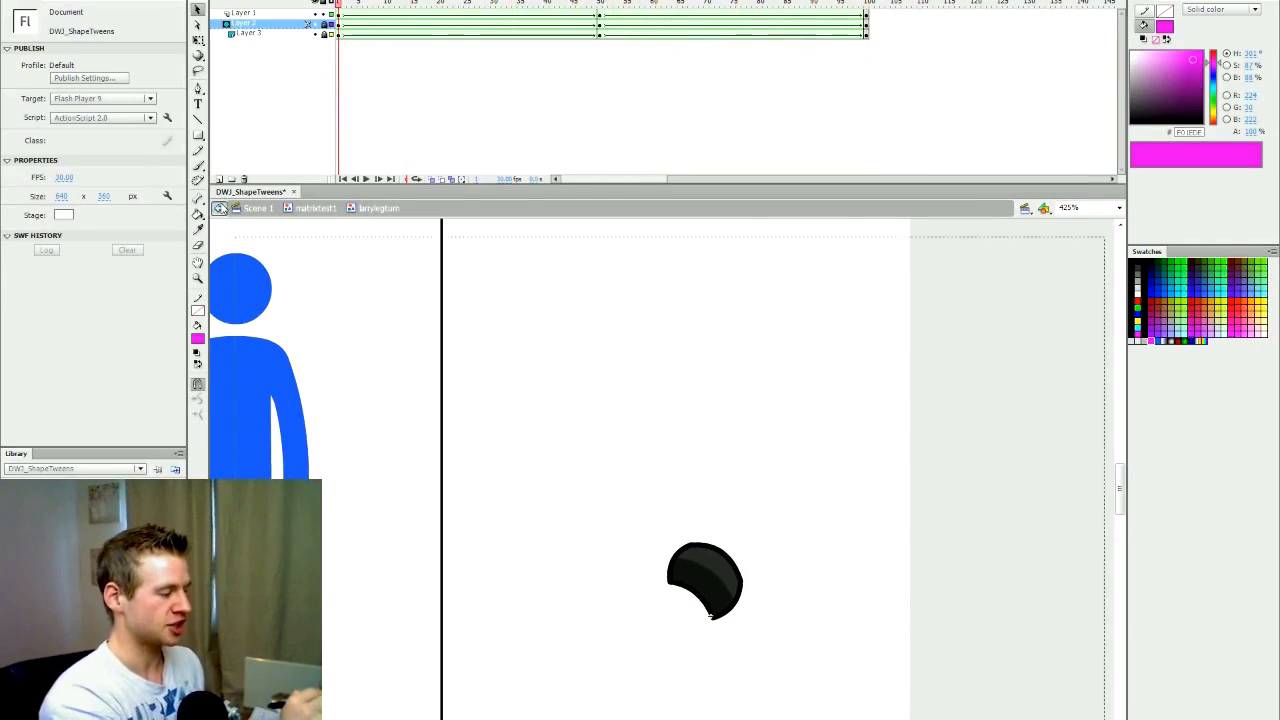
Return to the matrixtest1 symbol, make all its layers visible and play the full character turn
left_click(219, 208)
left_click(797, 512)
left_click_drag(374, 6, 278, 80)
left_click_drag(316, 126, 321, 22)
left_click(315, 3)
left_click(315, 3)
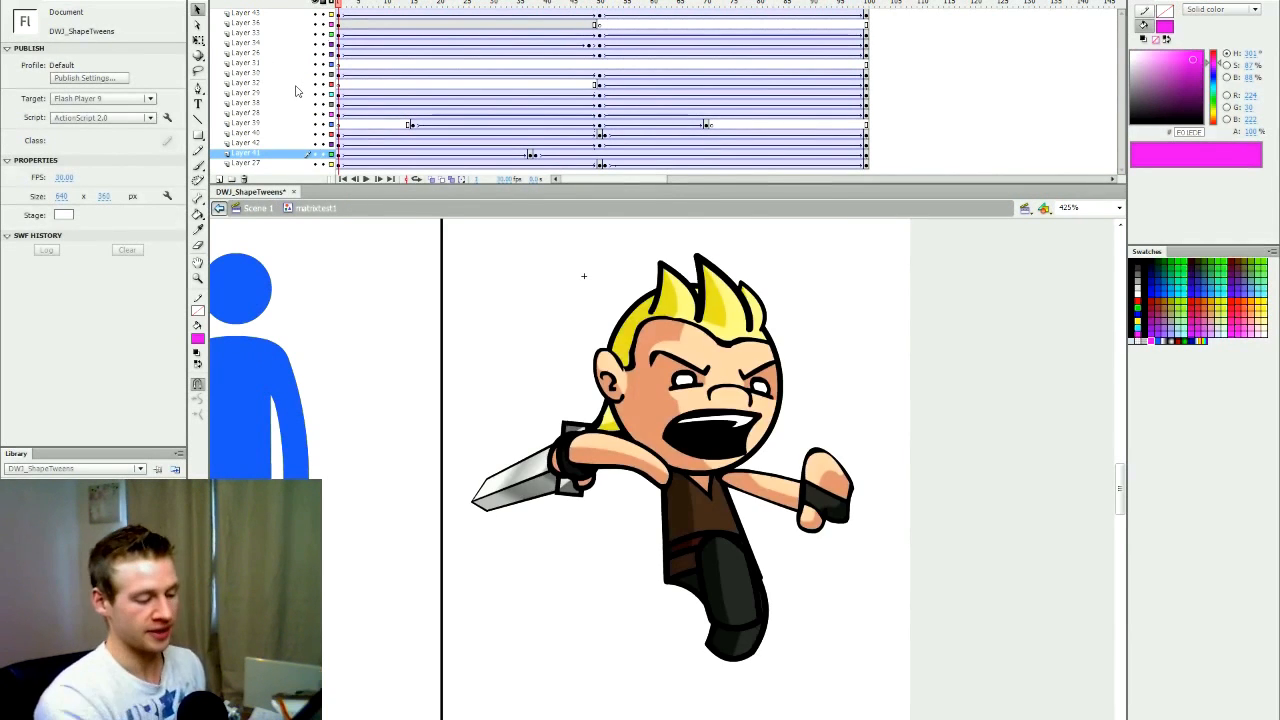
key("Return")
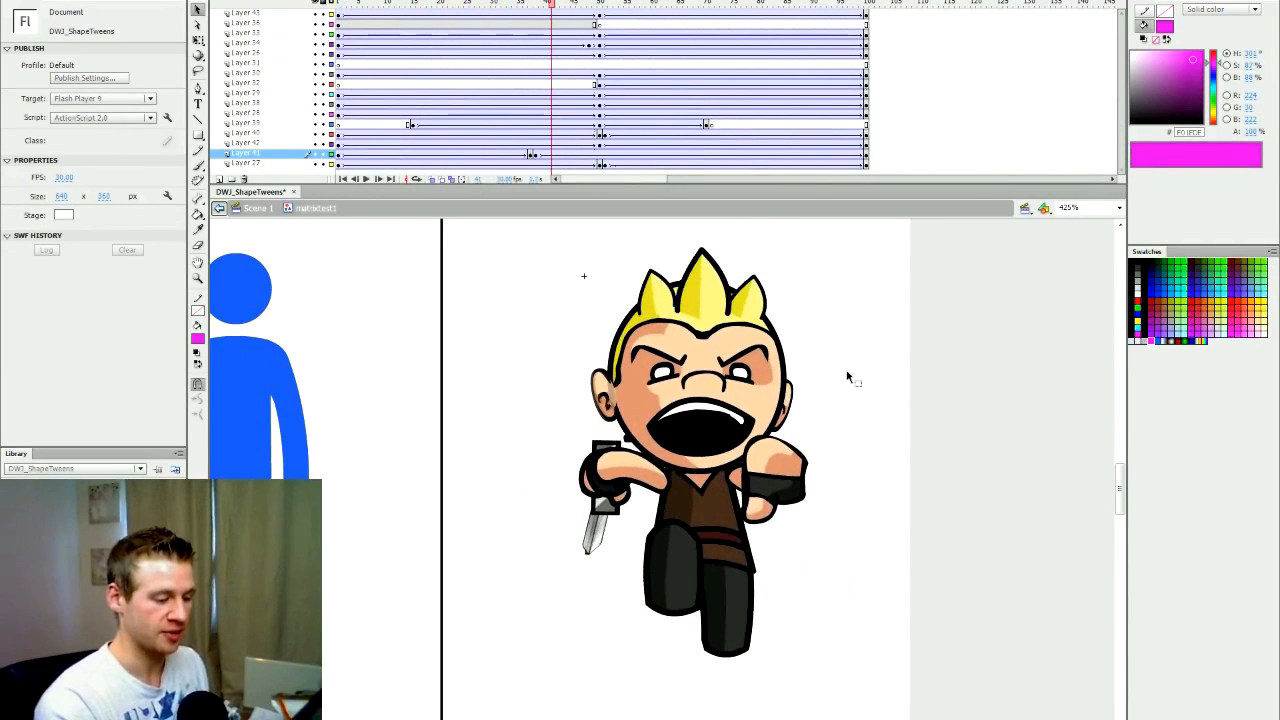
Open the character's head symbol from frame 50 and inspect its layers at frame 43
left_click(598, 5)
left_click(760, 410)
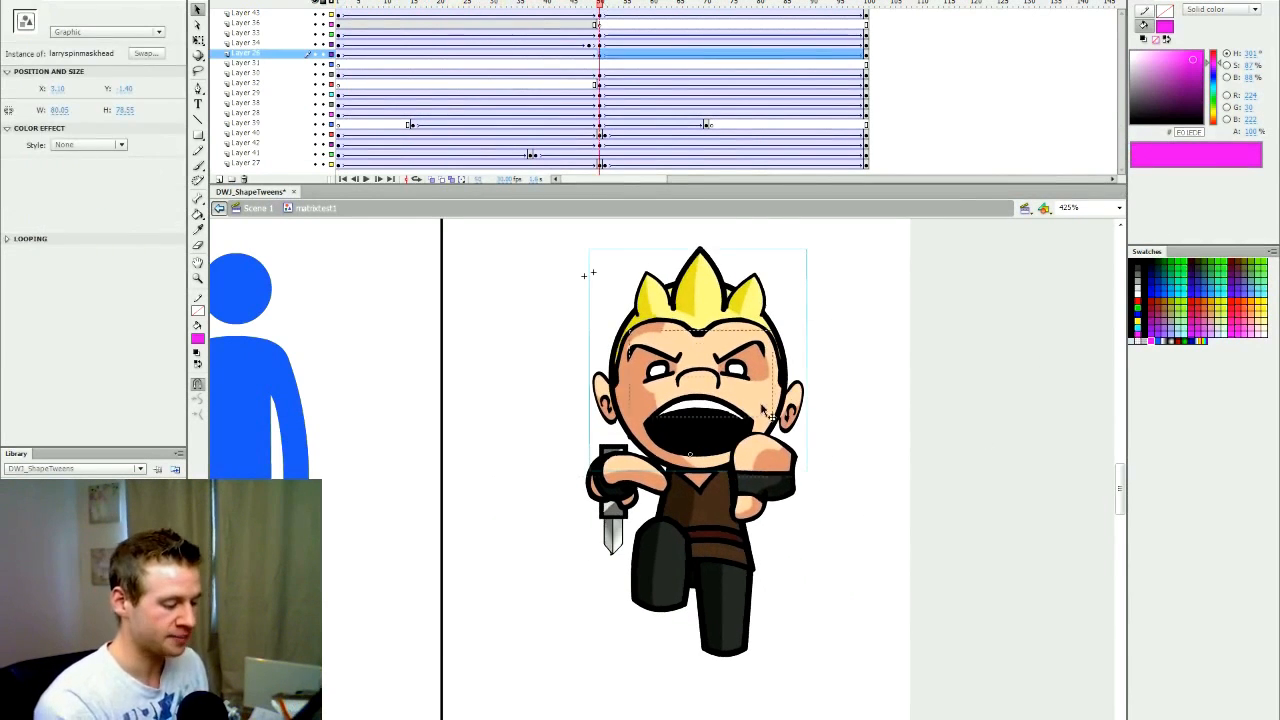
double_click(763, 410)
left_click_drag(1119, 98, 1106, 63)
left_click(562, 5)
left_click(565, 22)
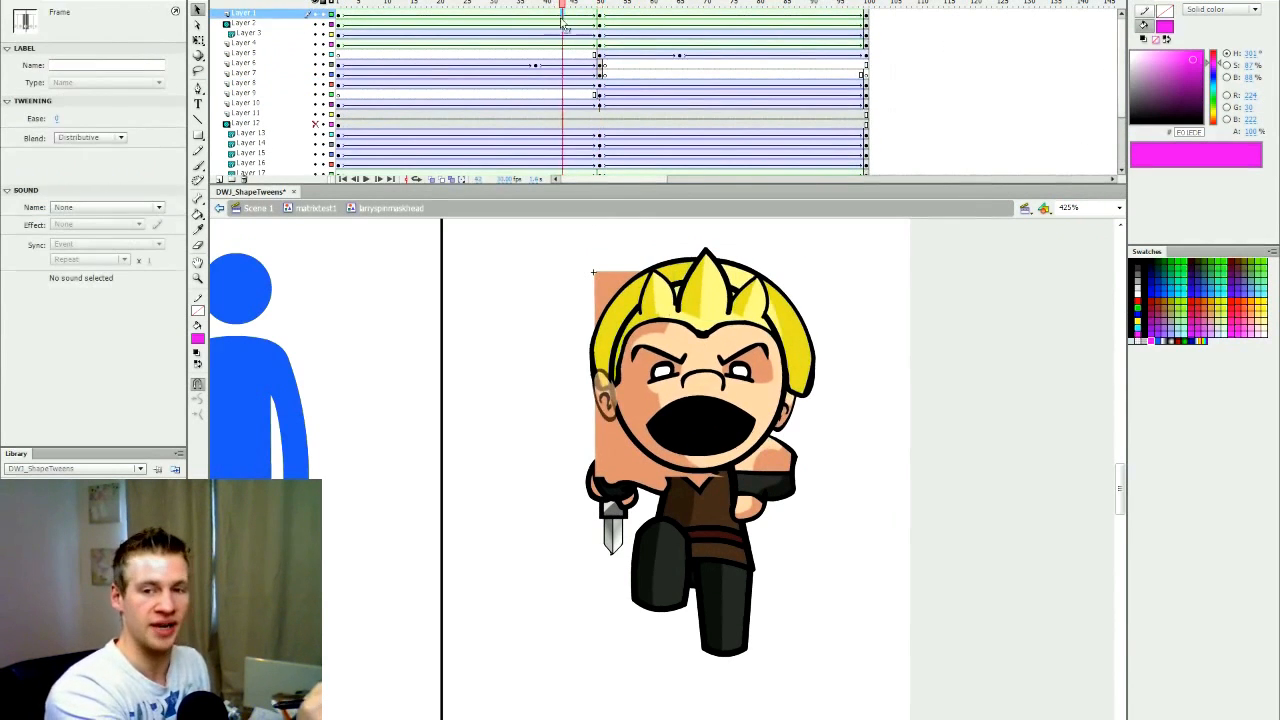
Hide all head layers at frame 1 except the guide sphere on Layers 23 and 24, and play its shape tween
left_click_drag(582, 5, 290, 3)
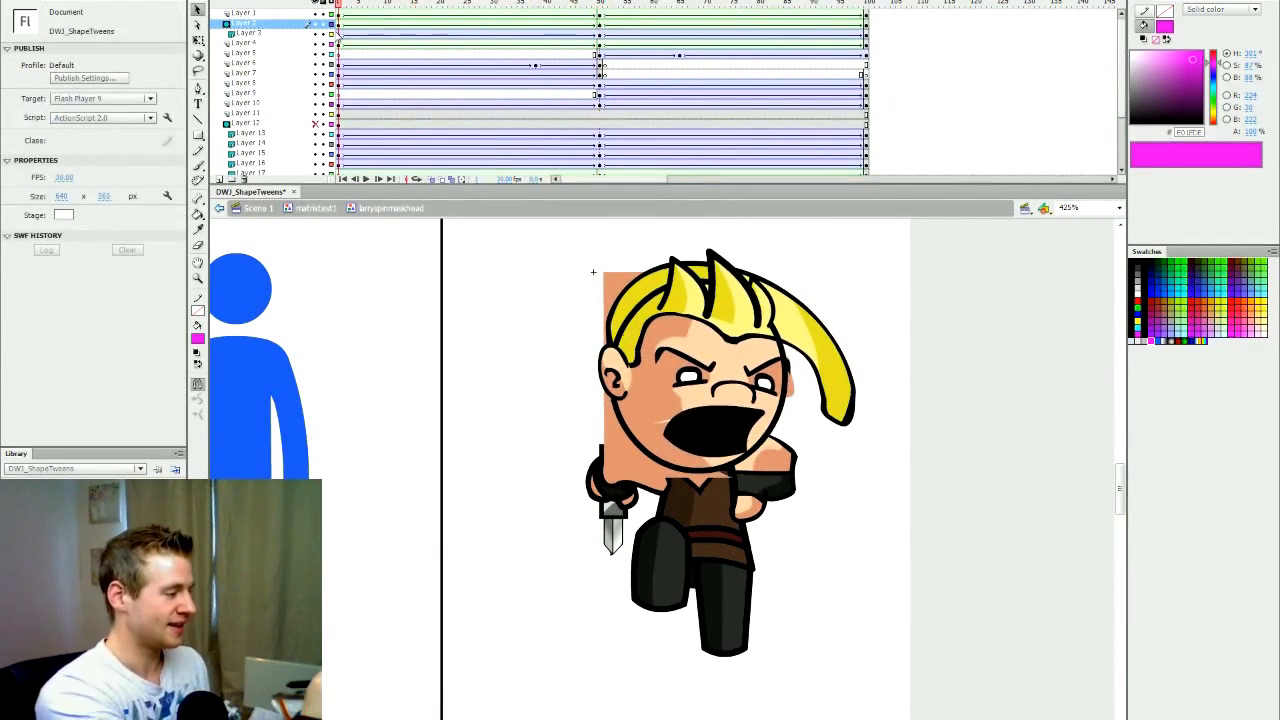
left_click(317, 5)
left_click_drag(1121, 90, 1121, 145)
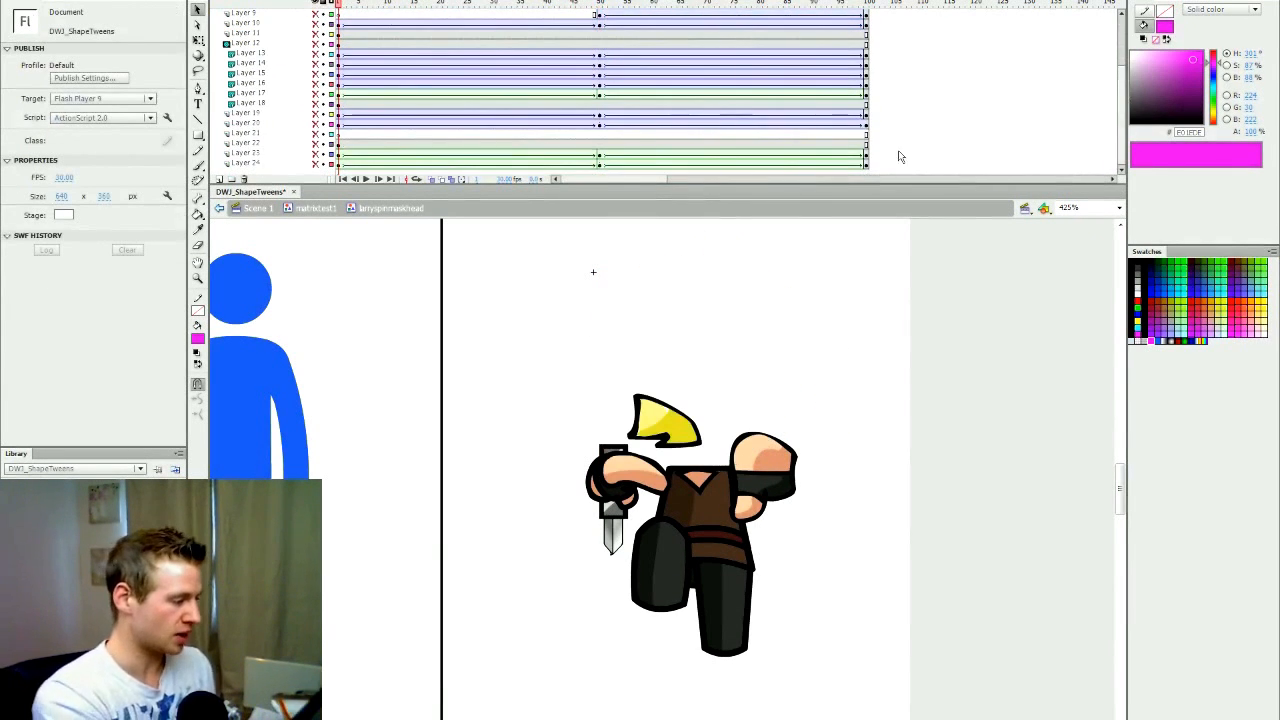
left_click(316, 163)
left_click_drag(378, 5, 301, 97)
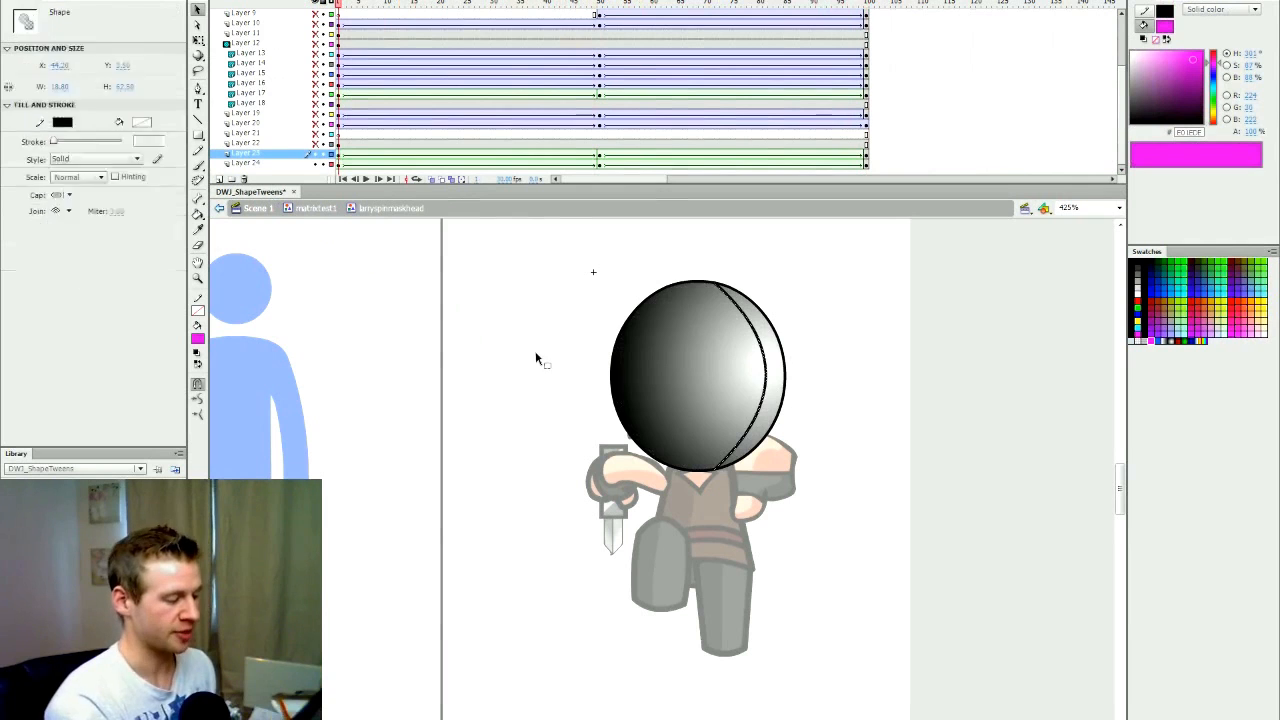
left_click(339, 153)
key("v")
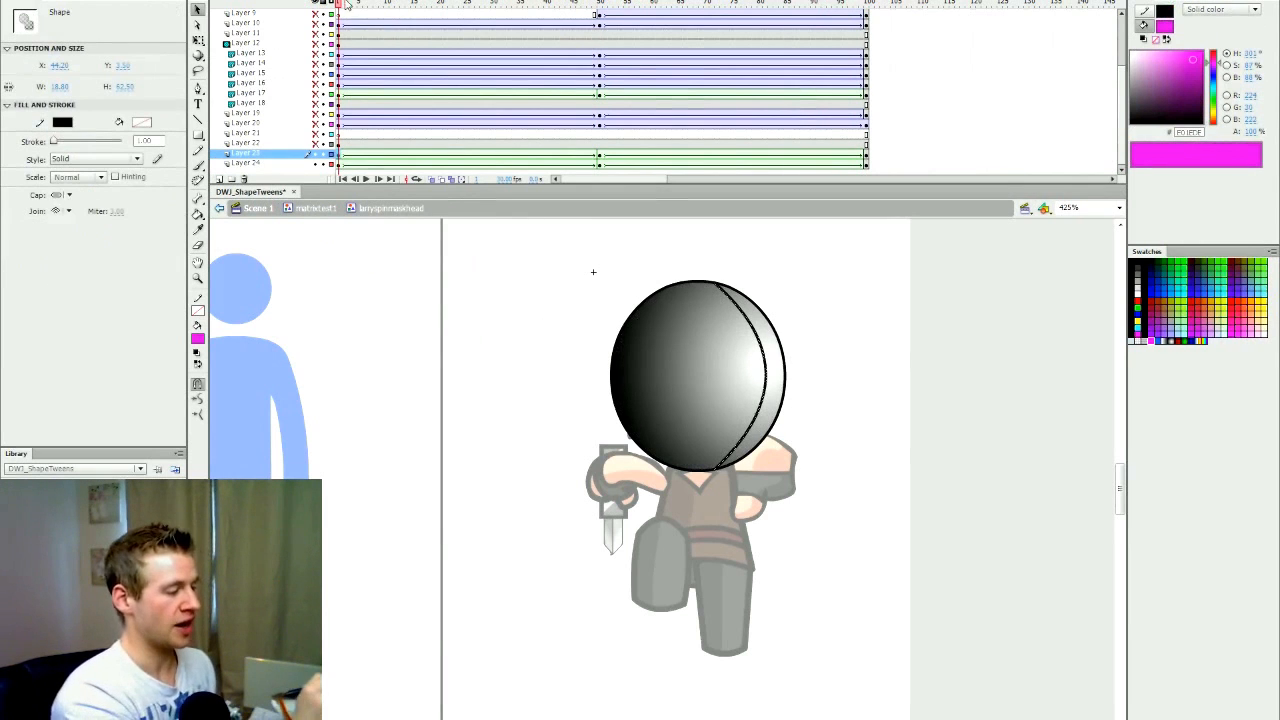
key("Return")
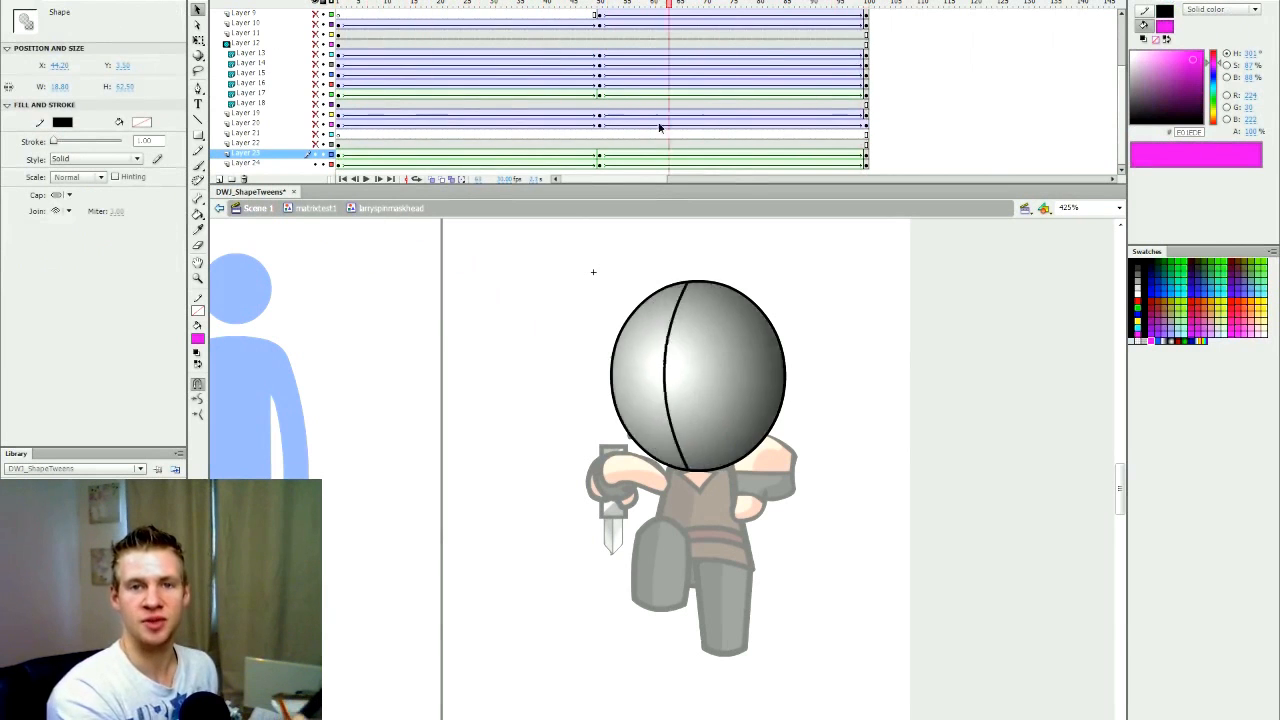
Show the ears and the horizontal guide line on Layers 19 to 22 and scrub their rotation around the sphere
left_click_drag(754, 142, 336, 178)
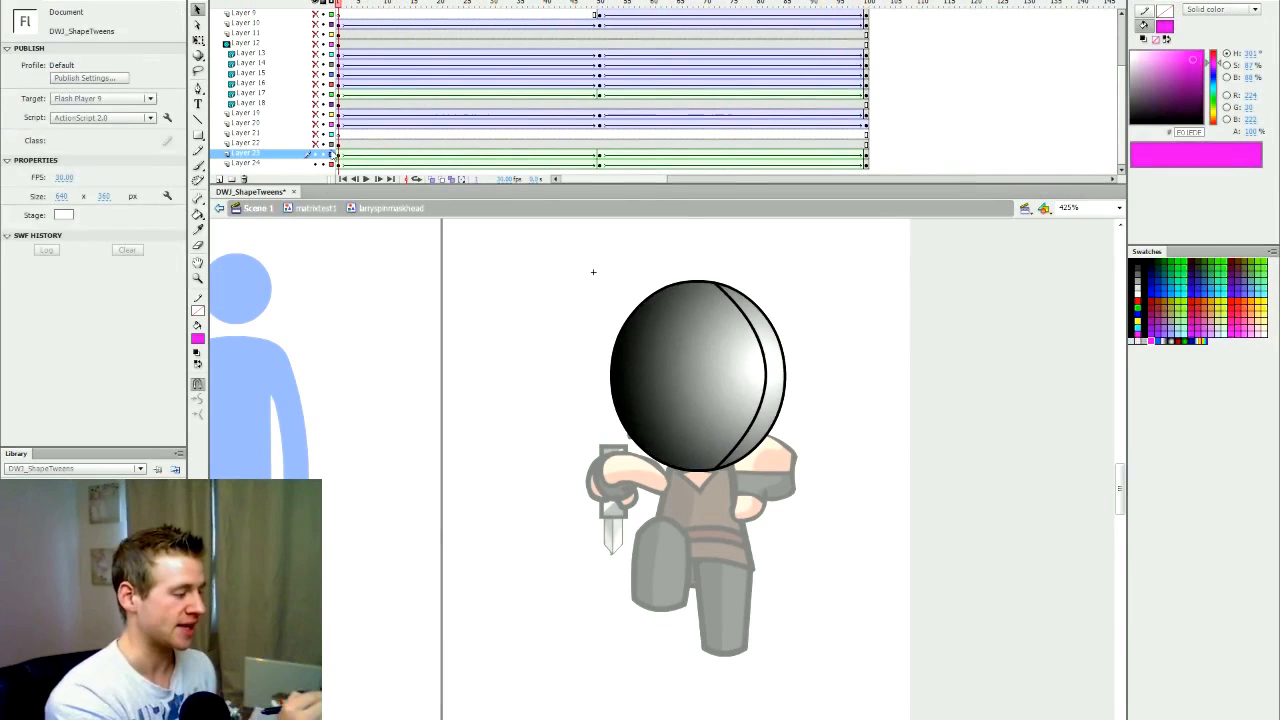
left_click_drag(444, 53, 527, 53)
left_click(346, 4)
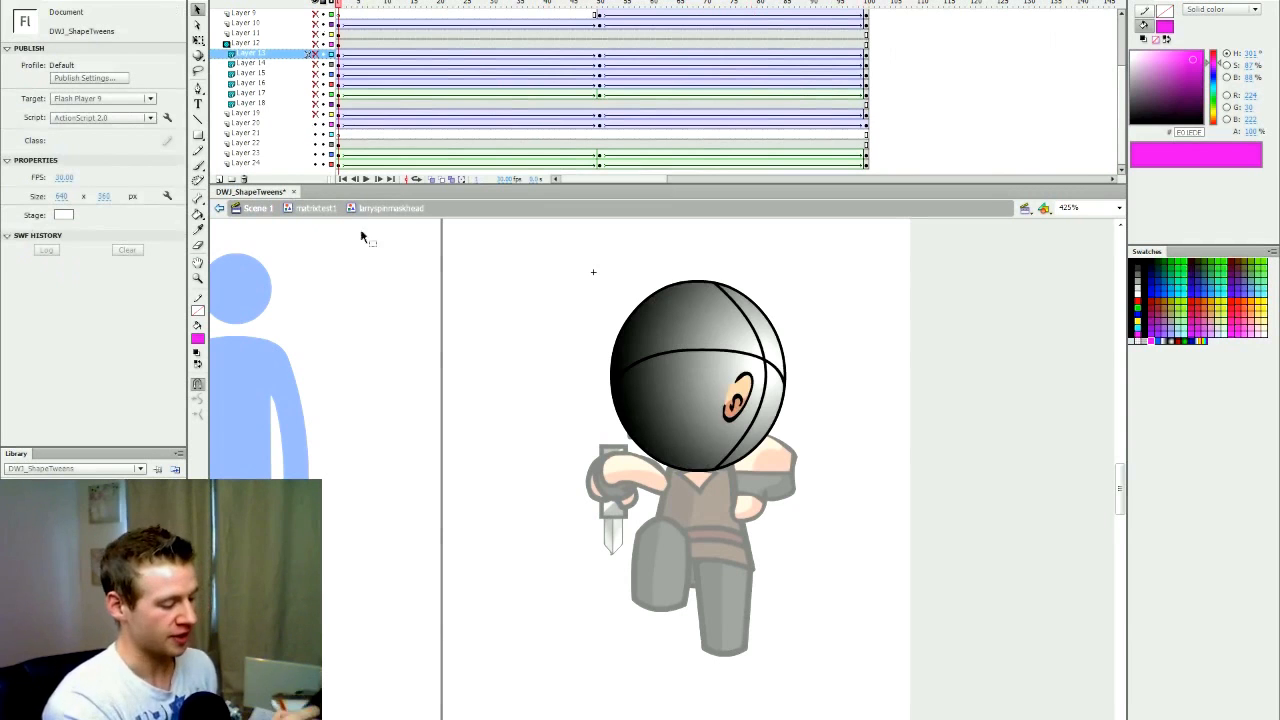
left_click_drag(348, 5, 857, 85)
left_click_drag(593, 8, 310, 113)
left_click(316, 104)
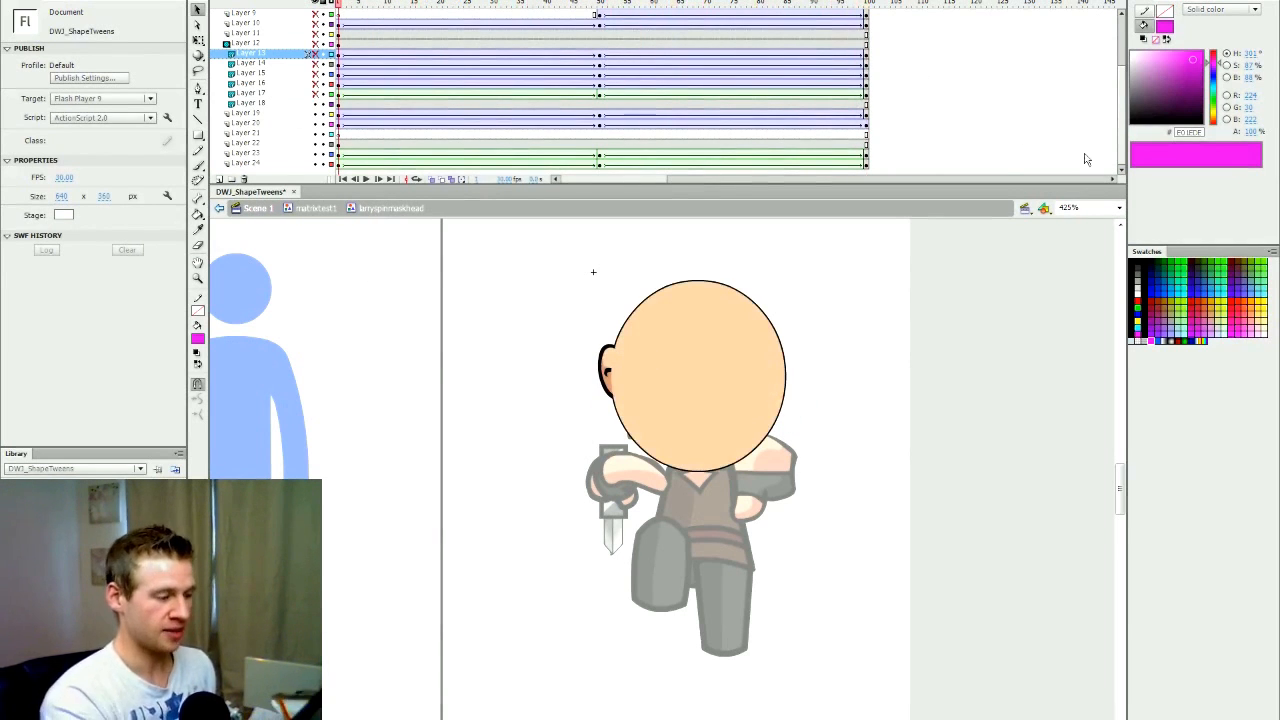
left_click(316, 104)
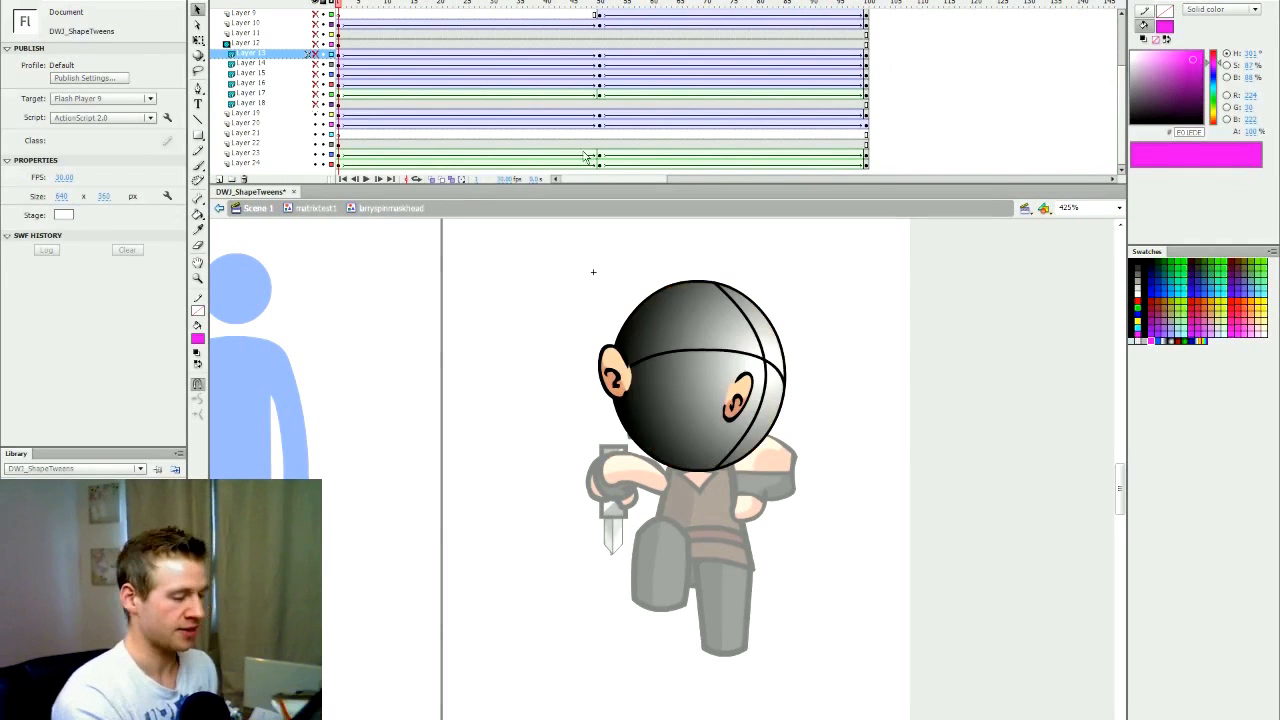
Hide the guide and ear layers and show the Layer 12 head mask as an outline
scroll(730, 120, "up", 2)
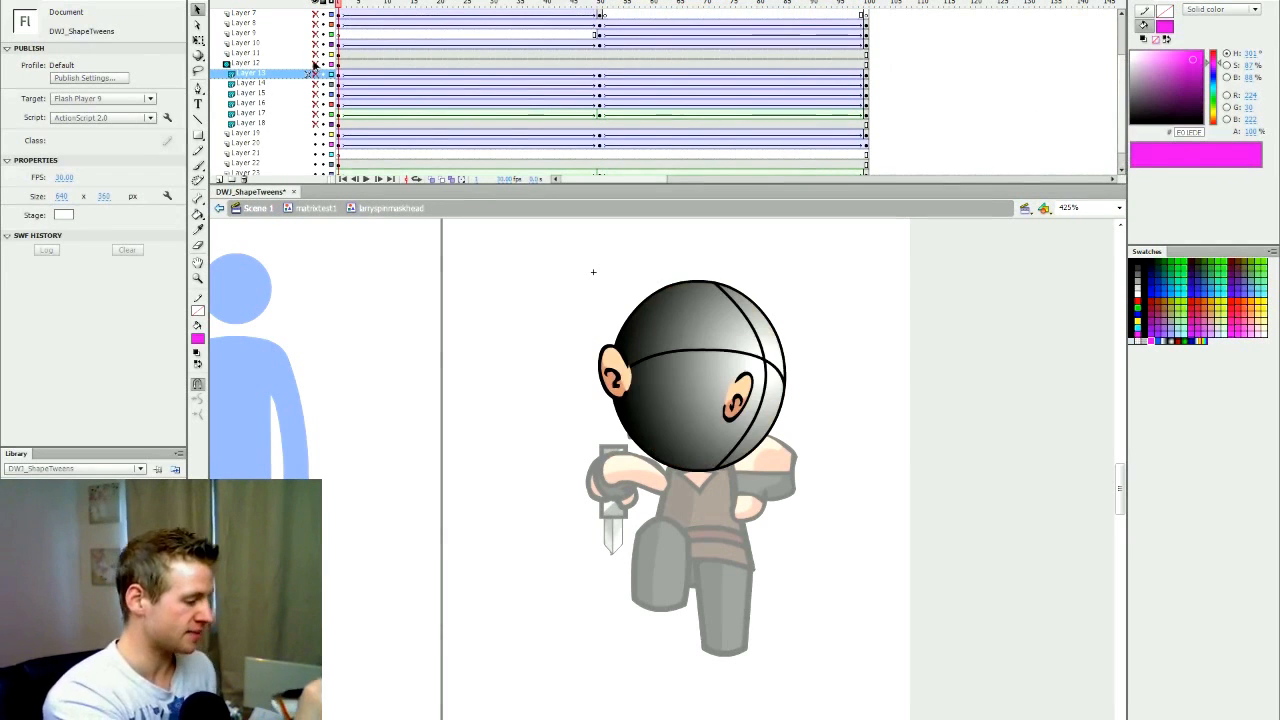
left_click(315, 64)
left_click(339, 64)
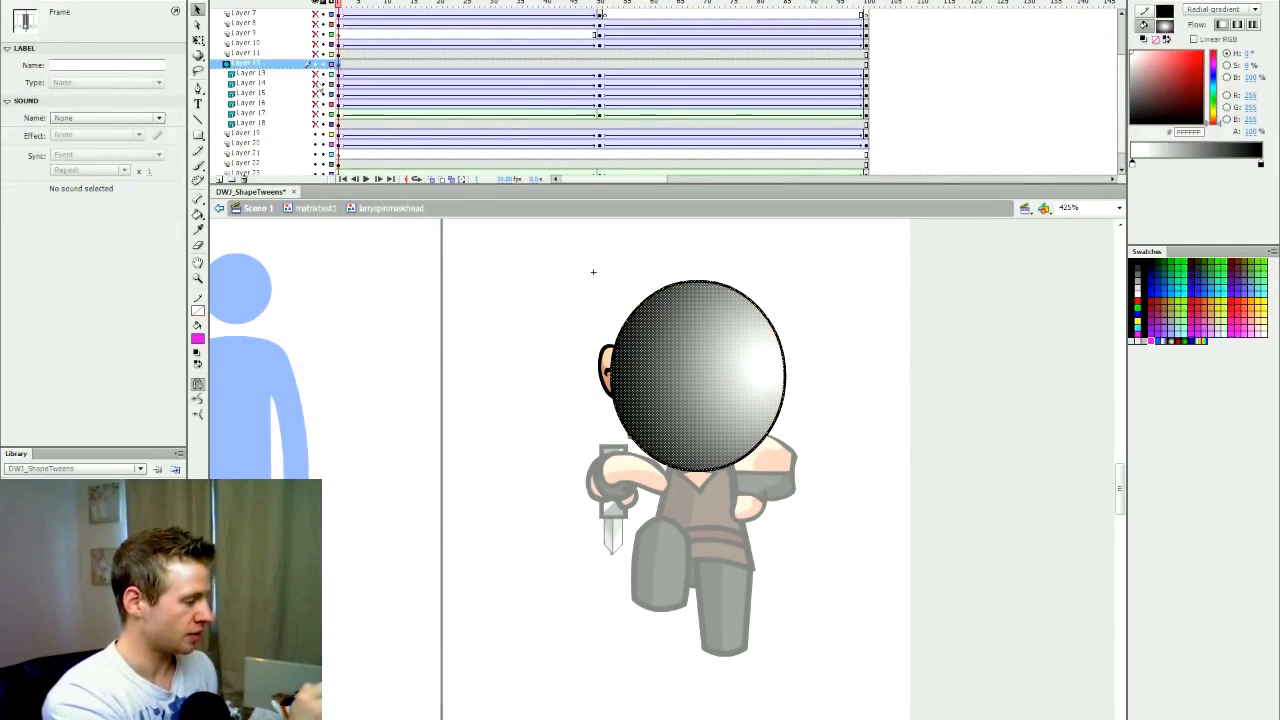
left_click(316, 148)
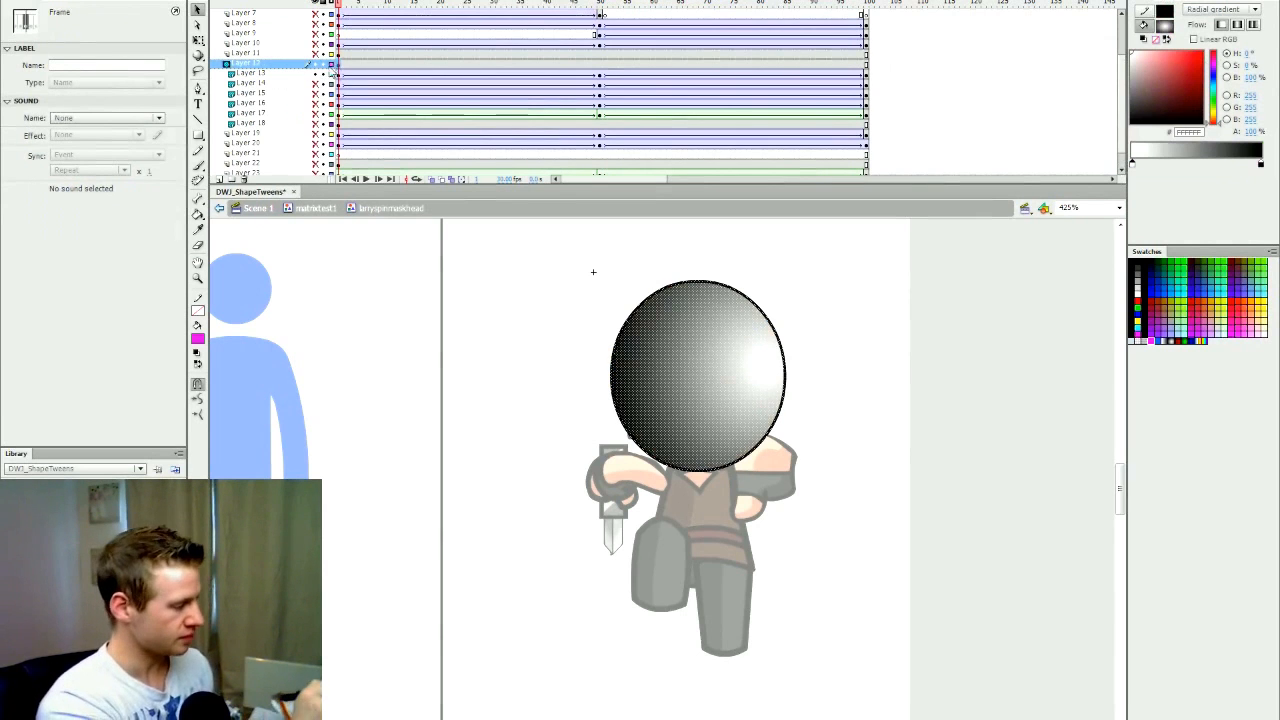
left_click(331, 66)
Show the facial features, hair and skin layers down to Layer 18 and lock Layers 12 to 18 to apply the mask
left_click(314, 92)
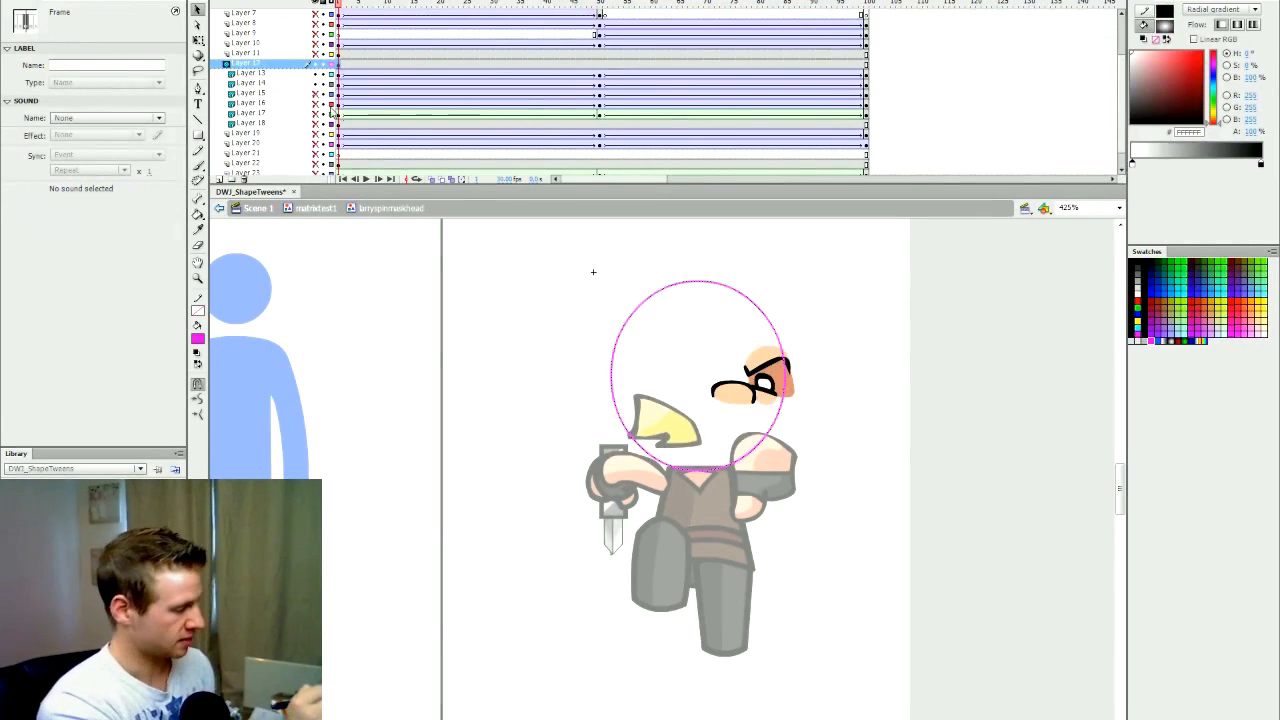
left_click_drag(316, 93, 313, 110)
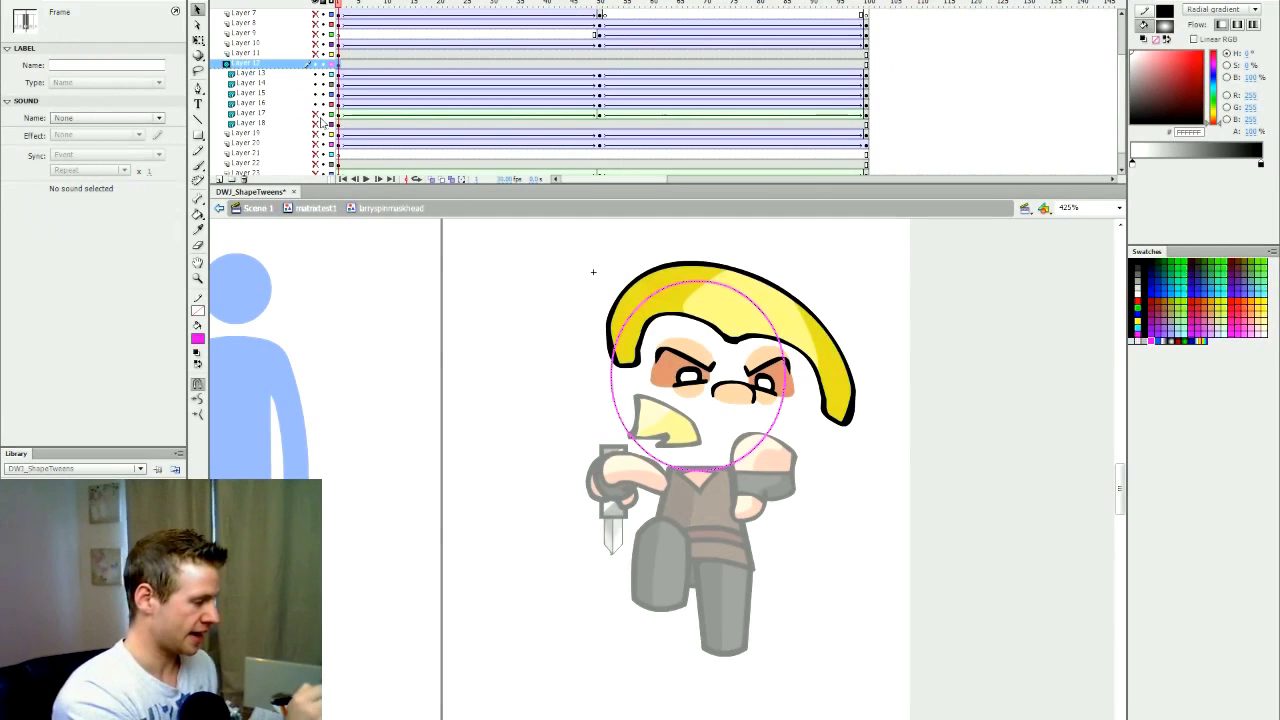
left_click(315, 113)
left_click(315, 123)
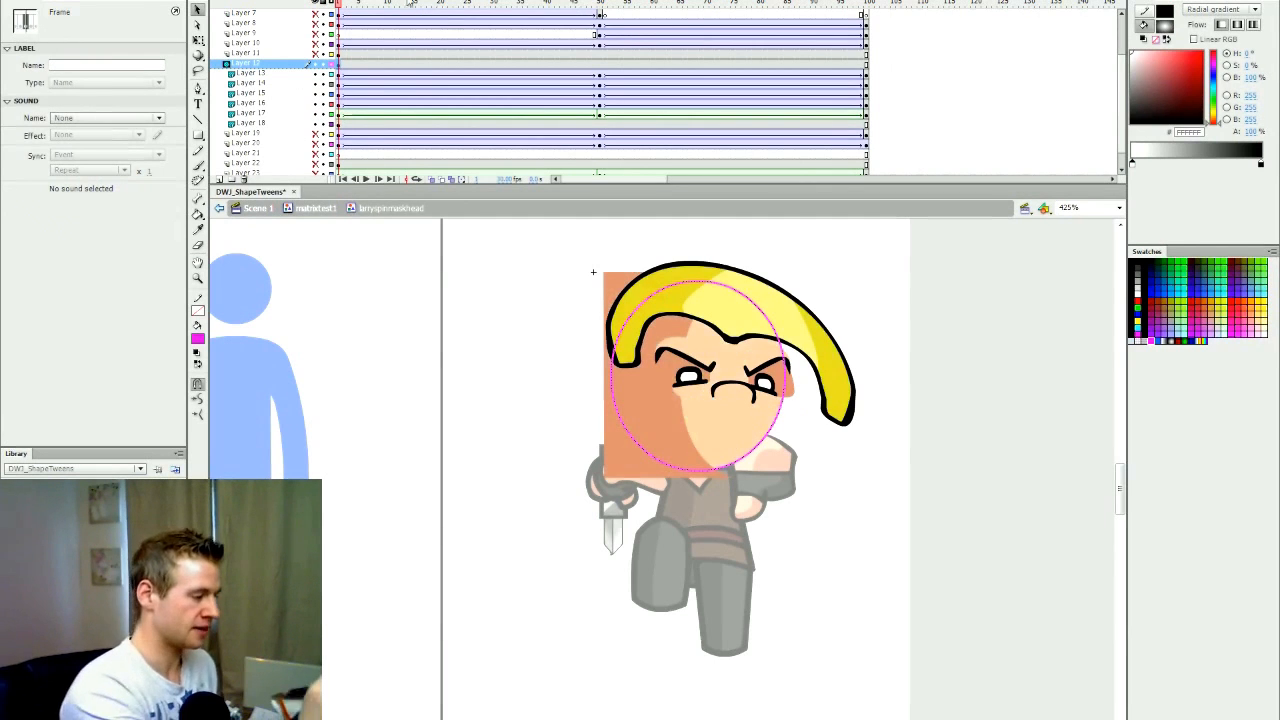
left_click(341, 114)
left_click_drag(339, 4, 279, 142)
left_click_drag(324, 70, 328, 122)
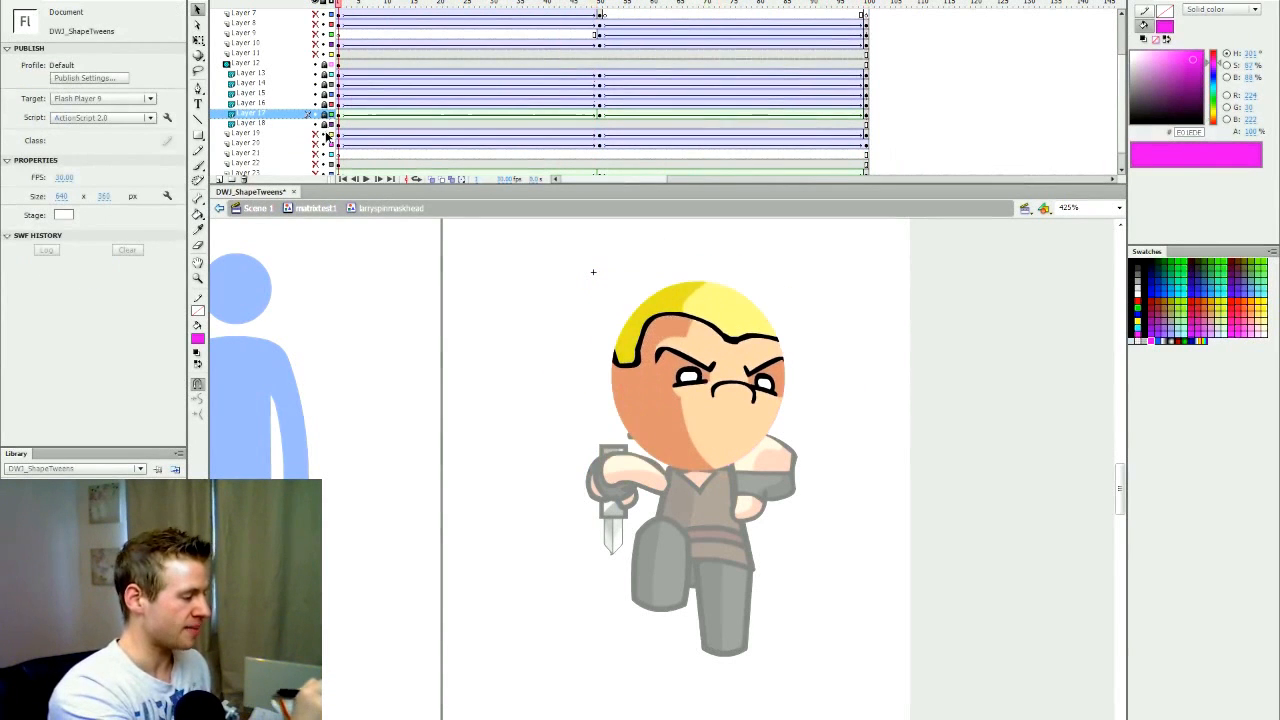
Scrub and play the masked face turn from frame 1 to frame 100
left_click_drag(342, 5, 340, 78)
left_click_drag(348, 5, 391, 114)
key("Return")
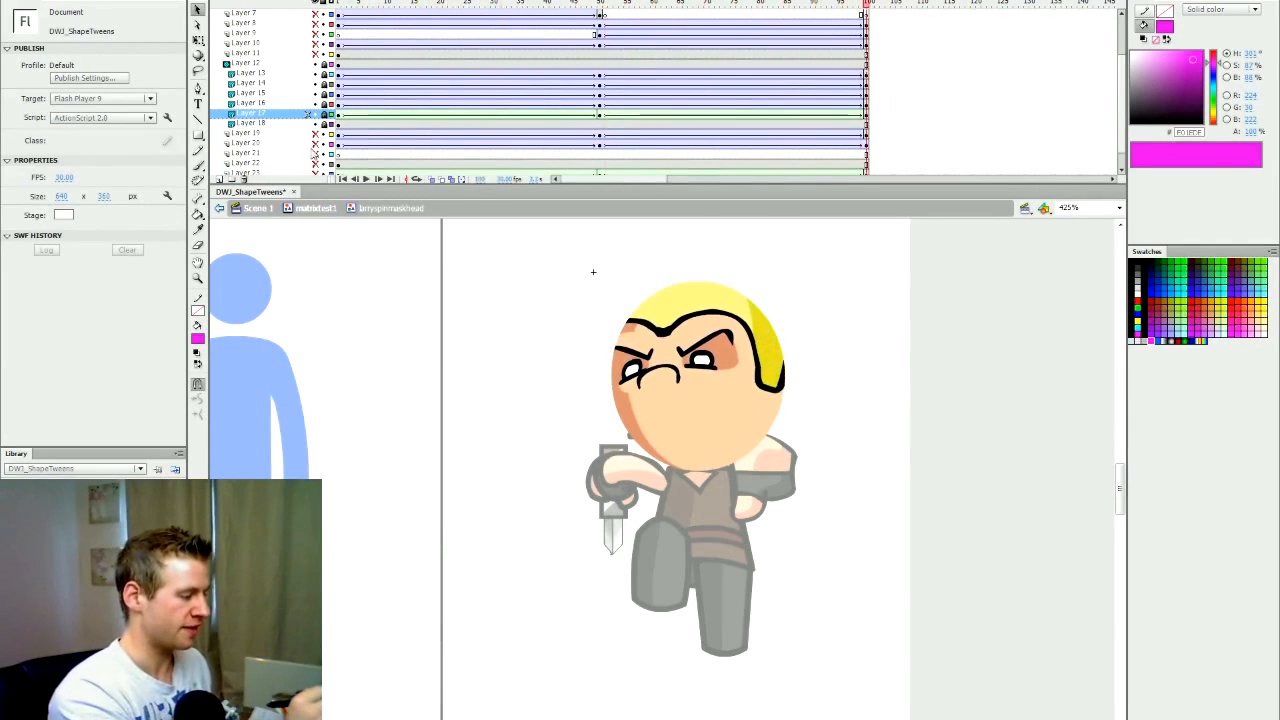
Show the ears, head outline and hair spikes on Layers 6 to 11 around the masked face
left_click_drag(371, 5, 322, 62)
left_click(316, 53)
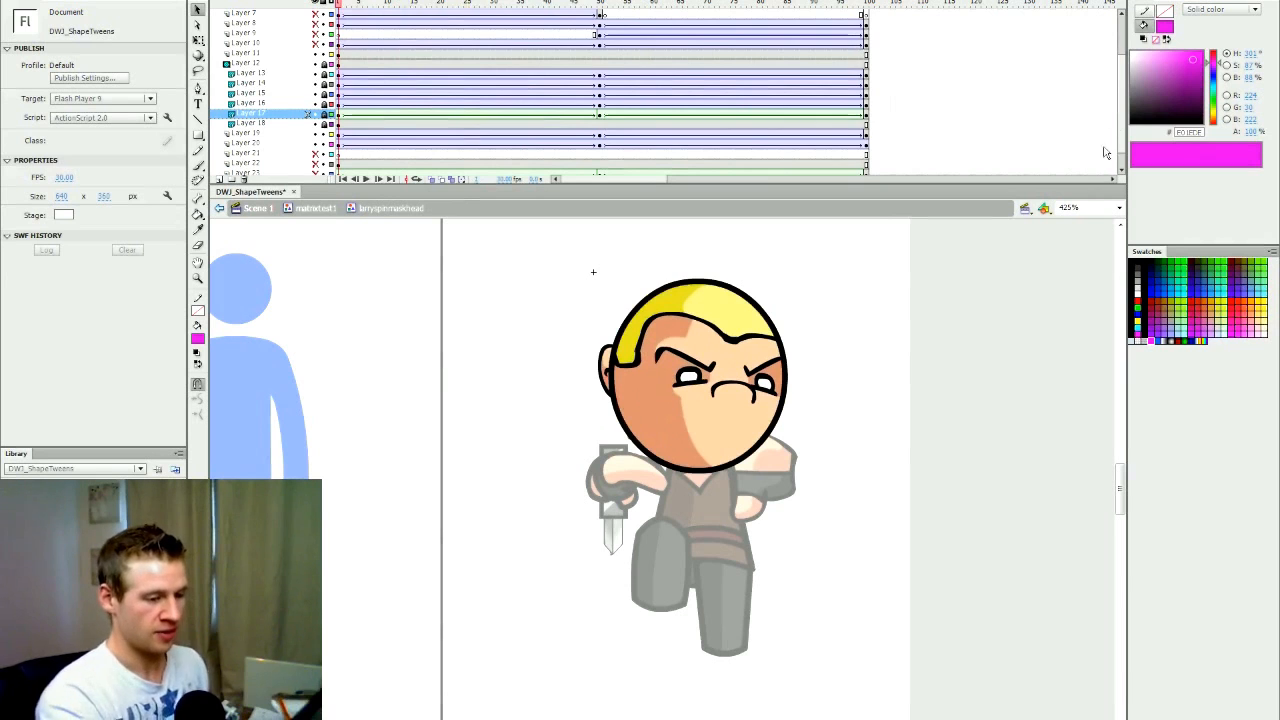
left_click_drag(1121, 112, 1121, 75)
left_click_drag(350, 4, 365, 73)
left_click(316, 104)
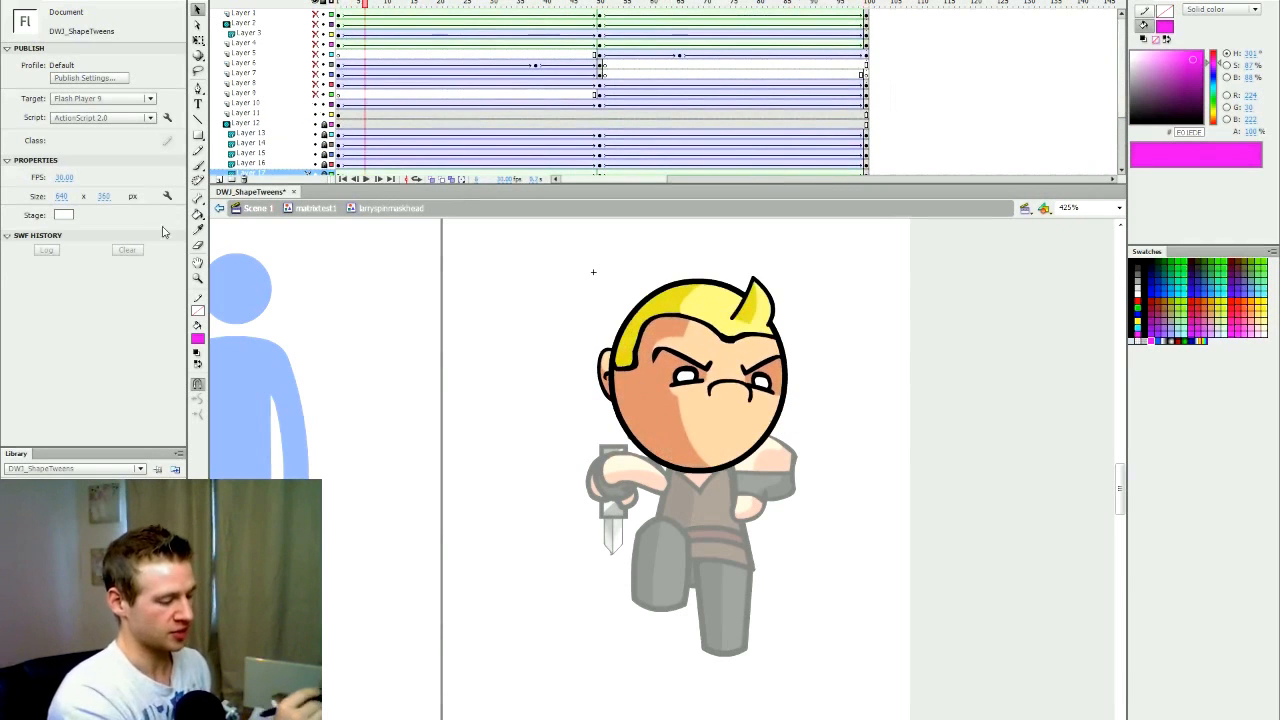
left_click(316, 84)
left_click(316, 74)
left_click(316, 64)
left_click(726, 292)
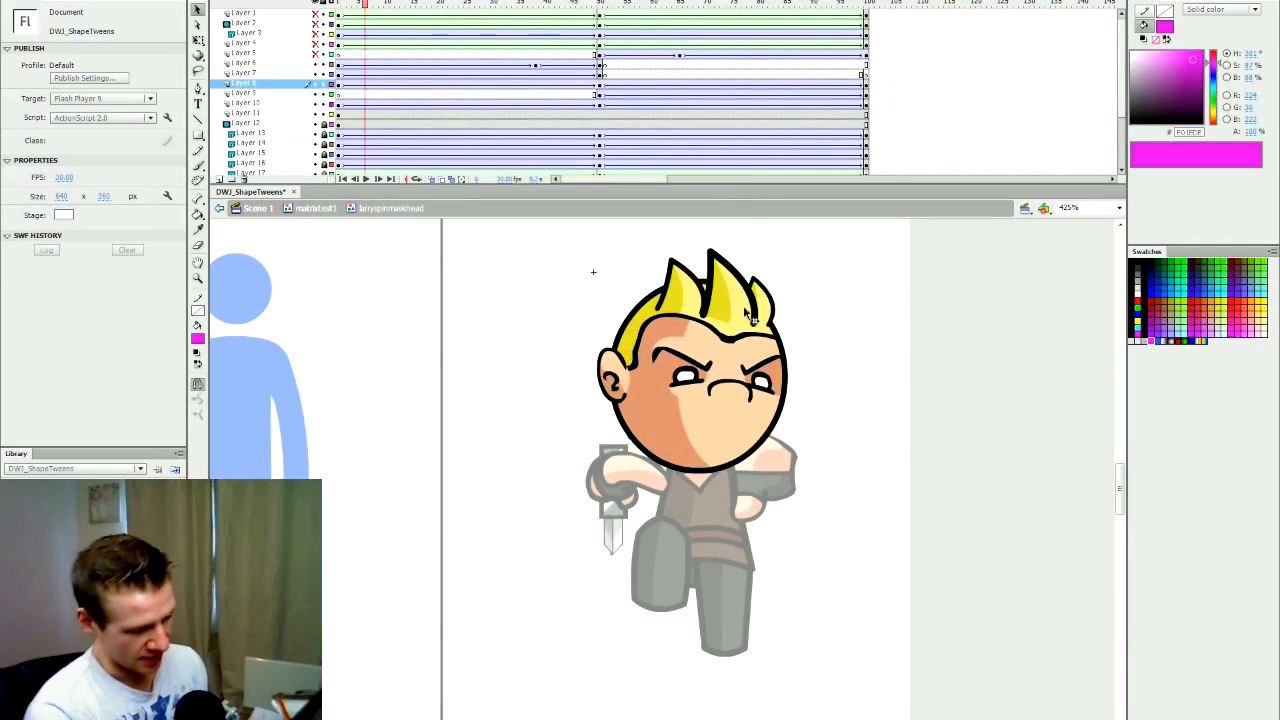
Open the middle hair spike's innermost nested symbol from frame 1 and play its shape tween
left_click_drag(362, 8, 200, 133)
double_click(738, 312)
double_click(732, 320)
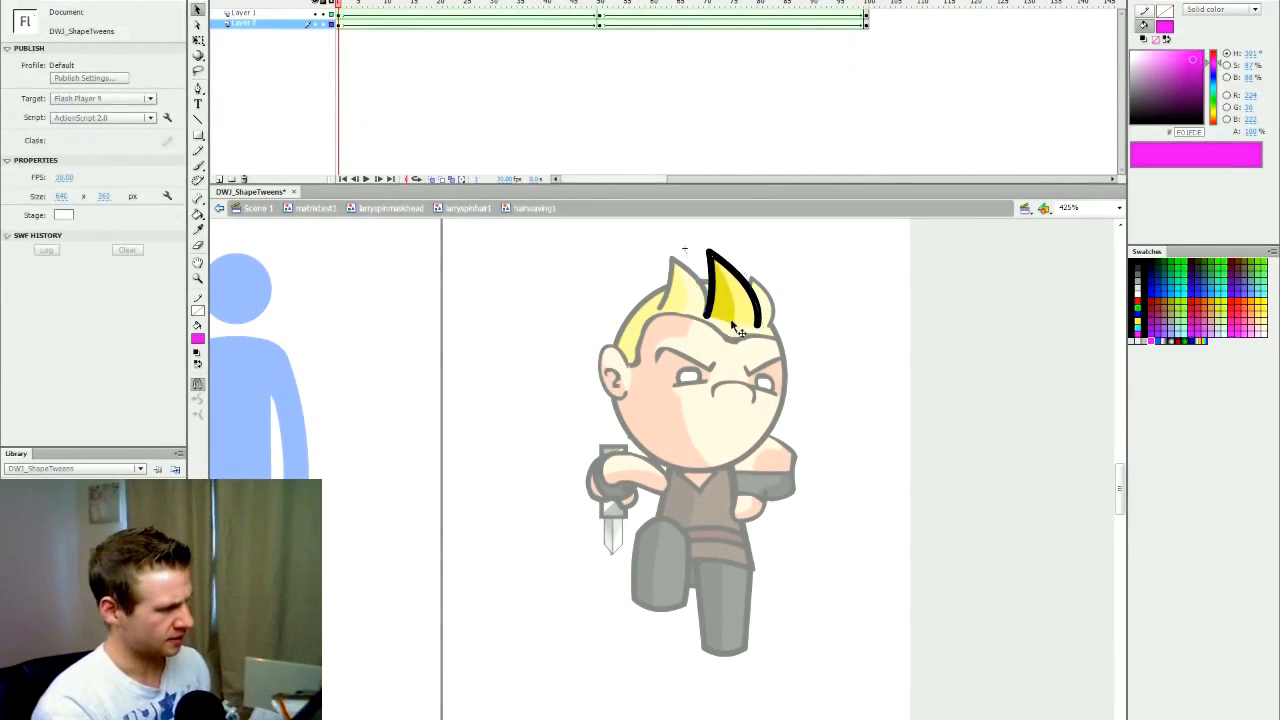
left_click(366, 179)
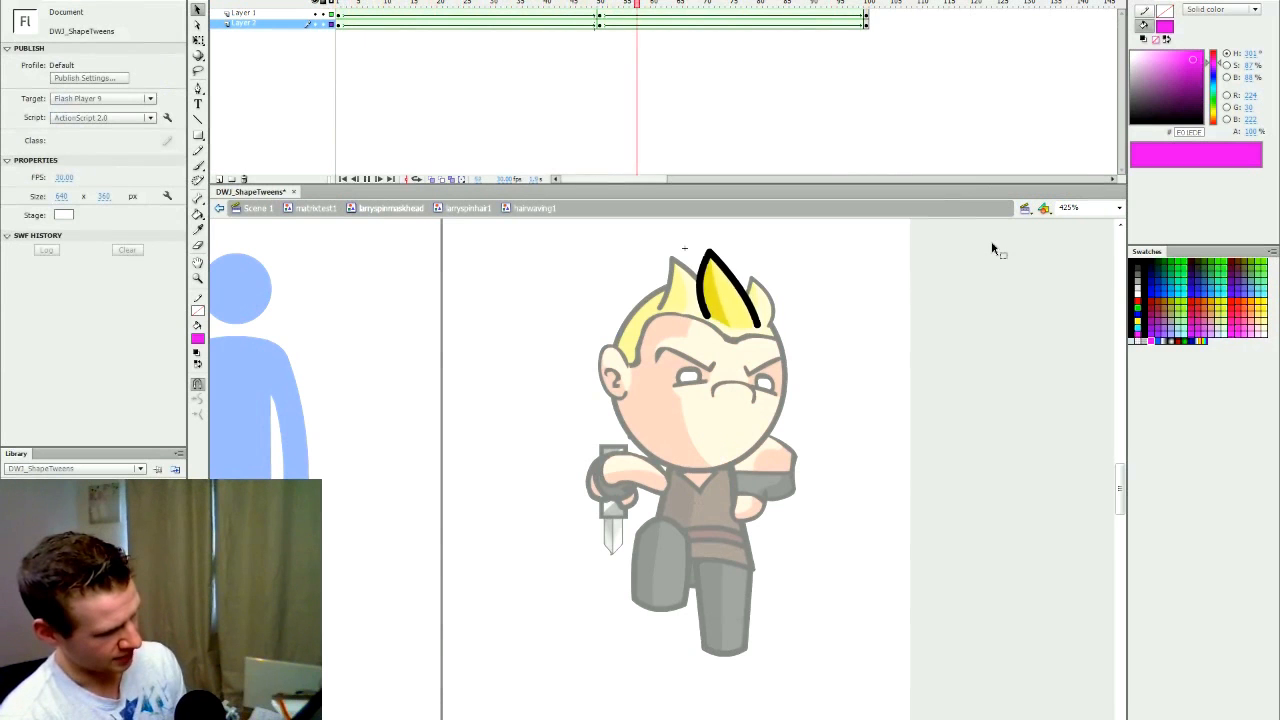
Return to the parent larryspinhair1 symbol and play the hair spike's motion tween
left_click(219, 208)
left_click_drag(360, 58, 866, 98)
key("Return")
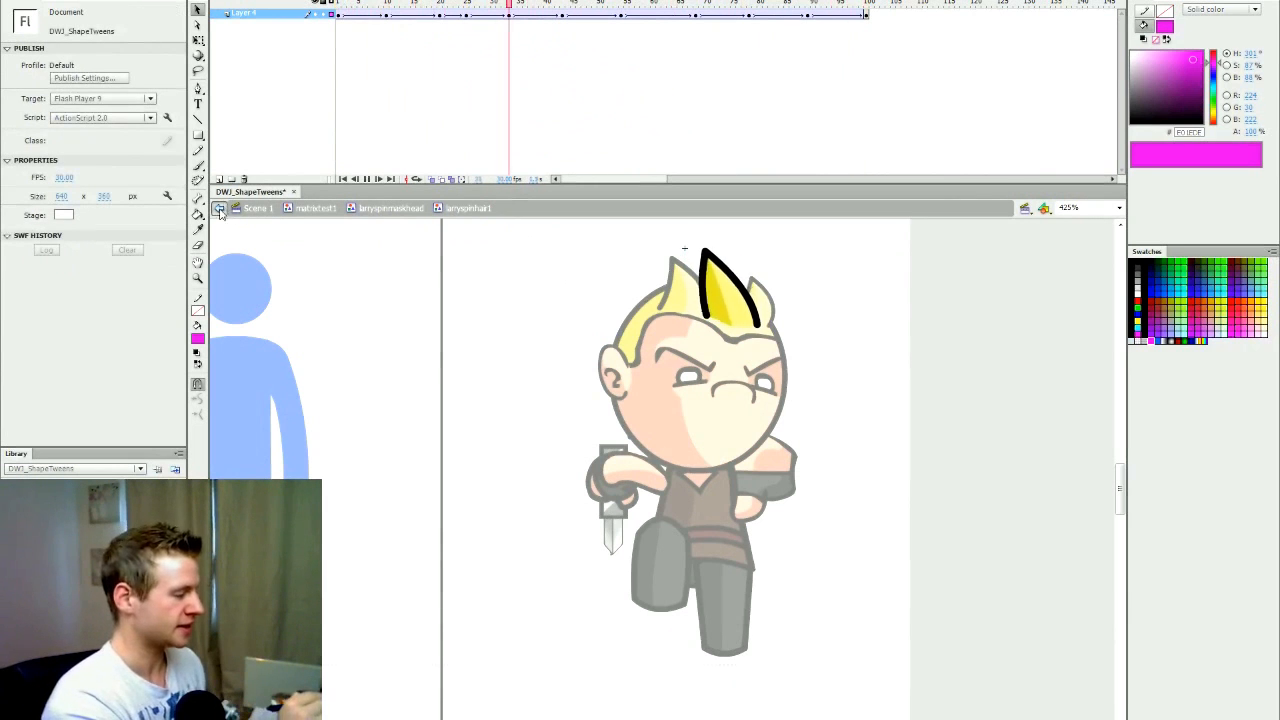
Return to the head symbol, show the mouth and teeth layers and scrub the mouth's shape tween on Layer 4
left_click(219, 208)
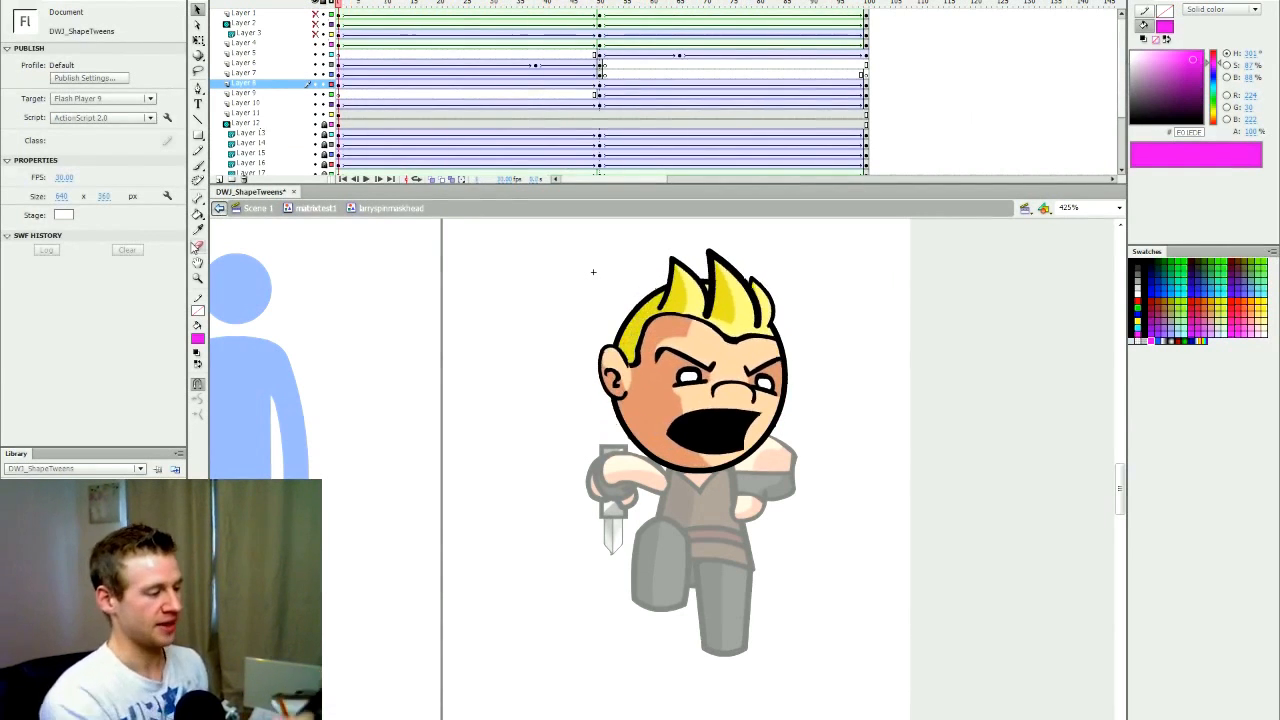
left_click(340, 43)
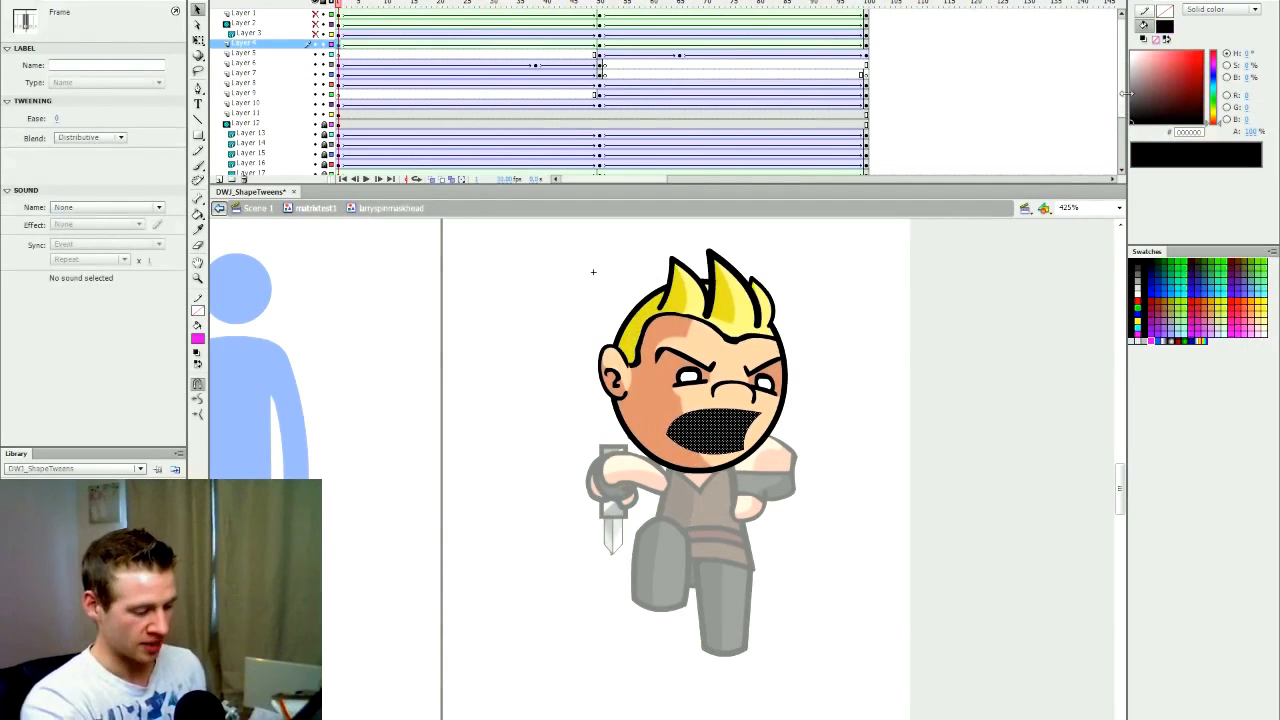
left_click(836, 456)
left_click_drag(365, 5, 326, 60)
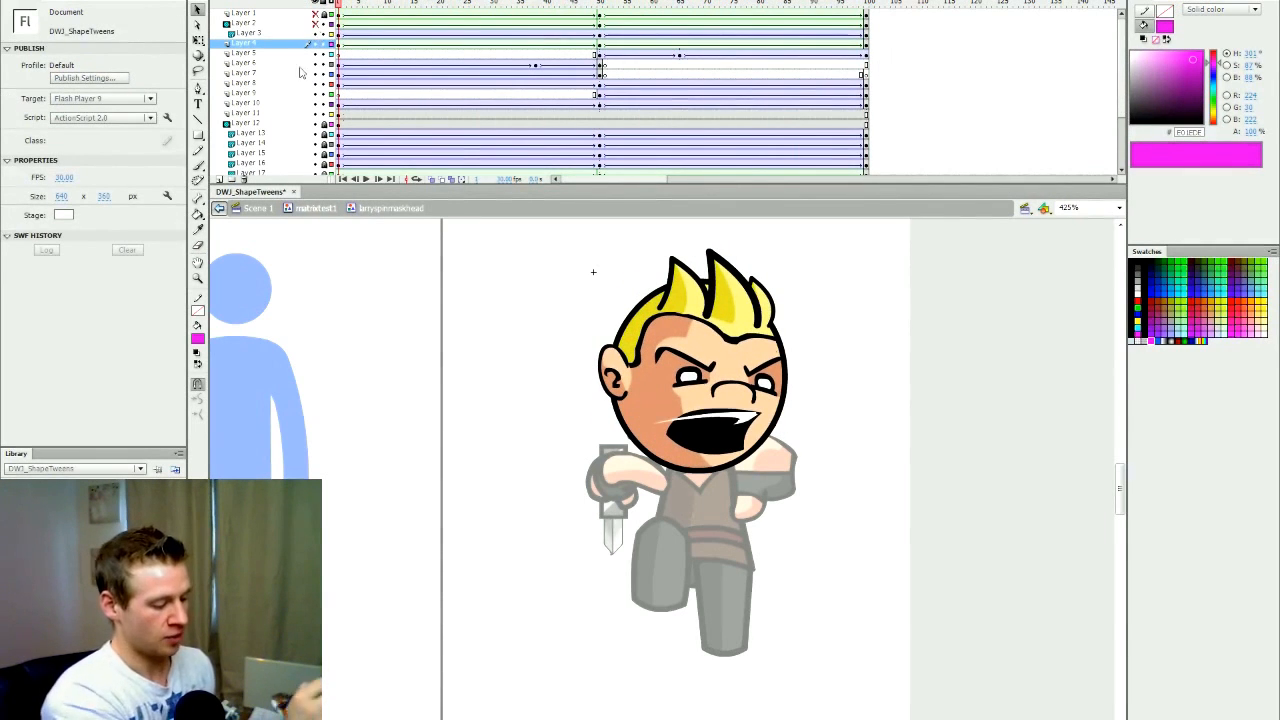
Lock Layers 1 to 3 to mask the teeth inside the mouth and play the assembled head turn
left_click_drag(324, 37, 973, 147)
left_click(325, 14)
left_click(333, 10)
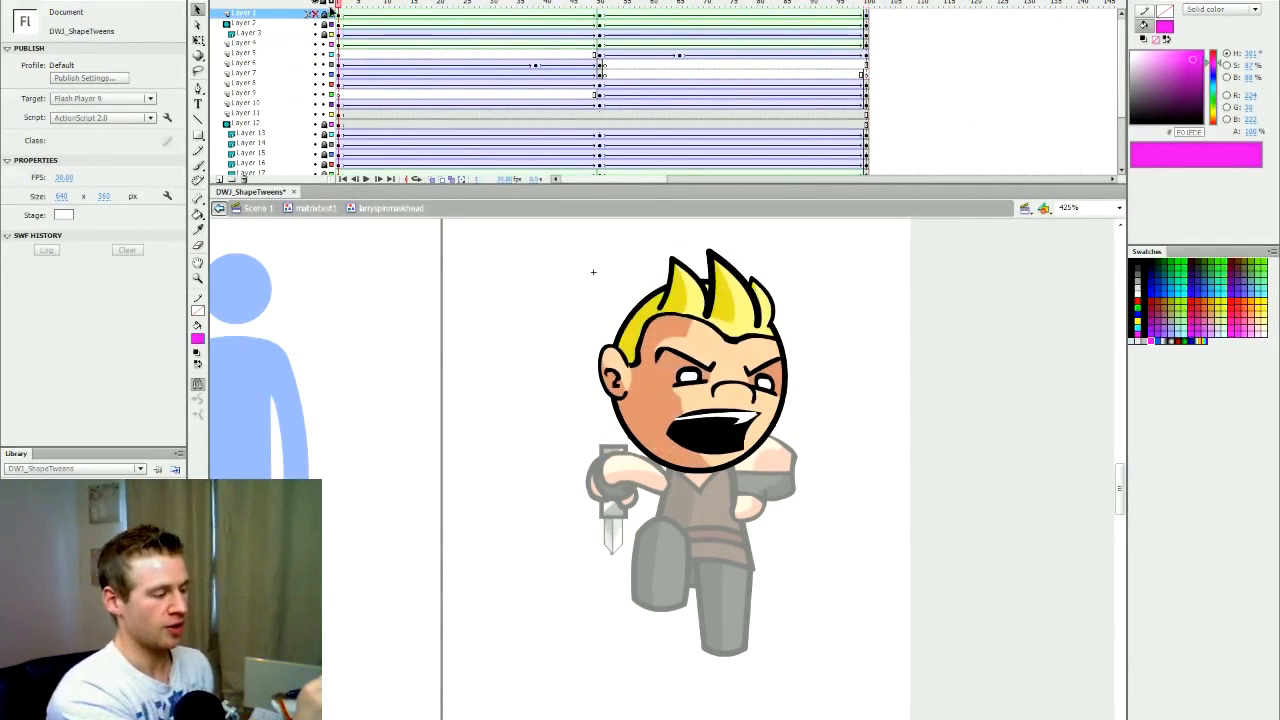
left_click_drag(349, 8, 297, 216)
left_click_drag(341, 5, 825, 66)
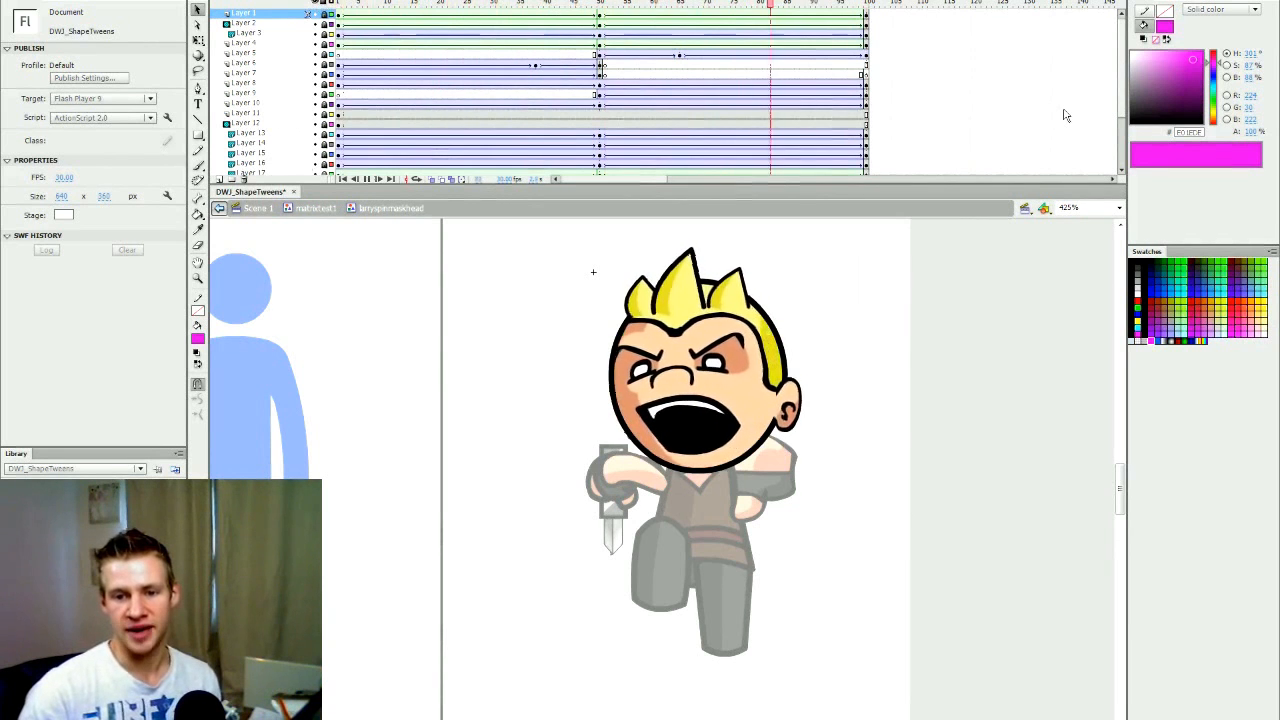
key("Return")
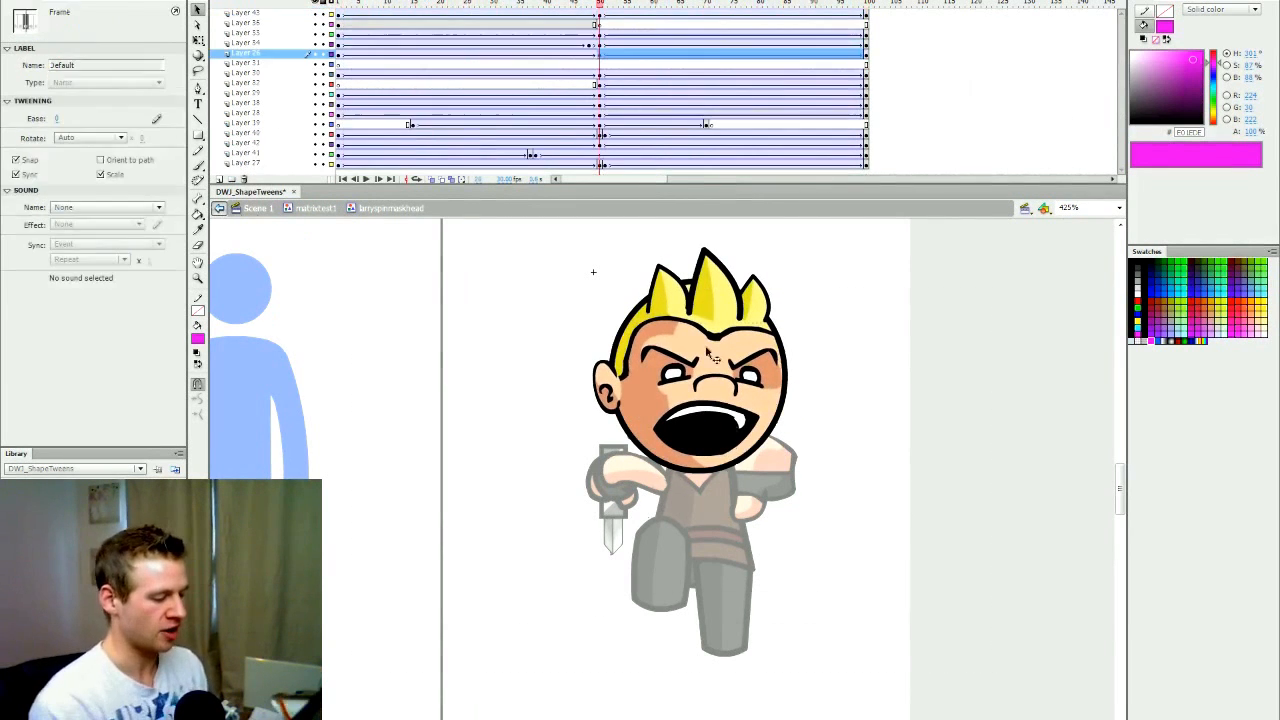
Scrub and replay the full character turn in the matrixtest1 symbol
left_click_drag(600, 4, 921, 116)
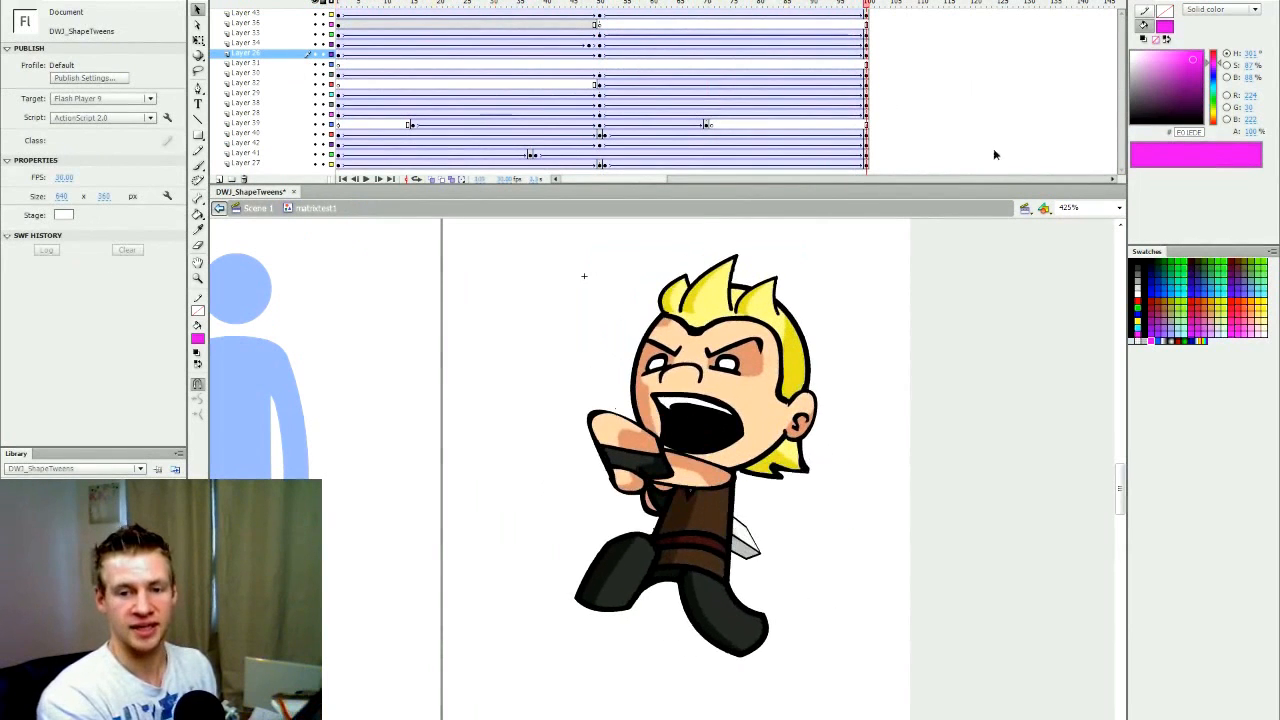
left_click_drag(995, 155, 300, 343)
left_click(760, 376)
left_click_drag(632, 8, 869, 266)
left_click(786, 364)
left_click(888, 312)
left_click_drag(732, 5, 874, 128)
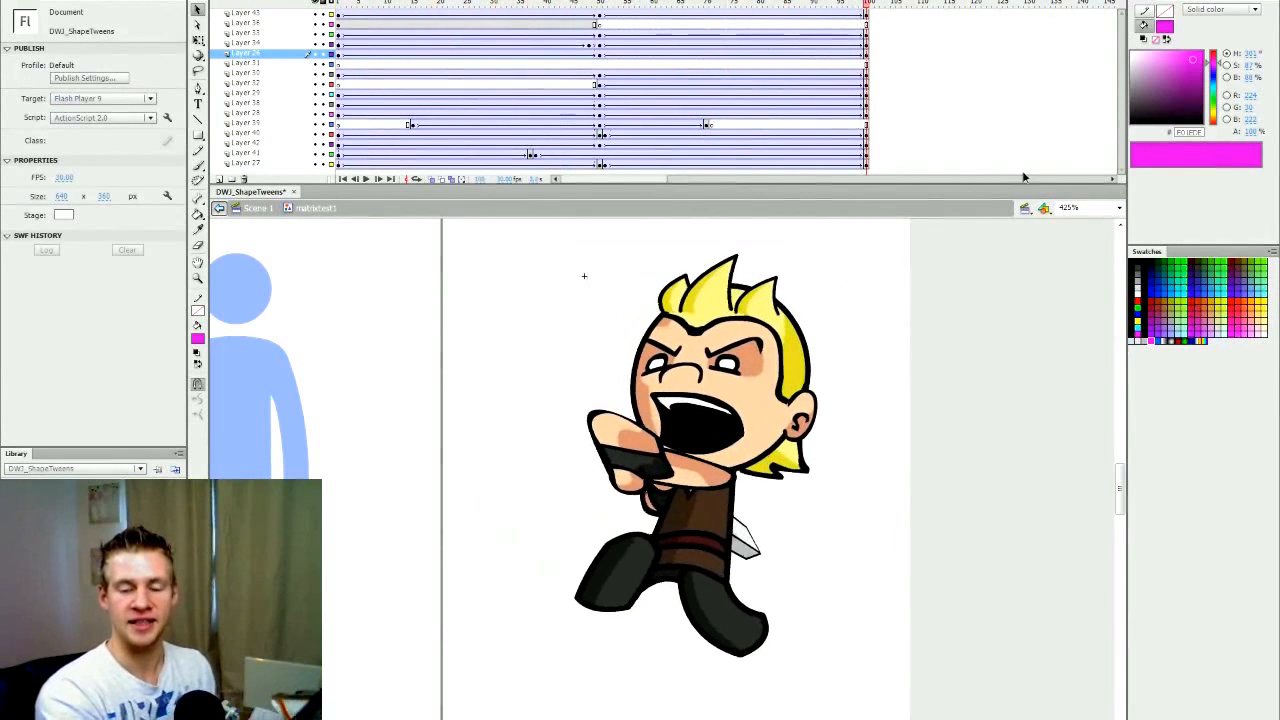
key("Return")
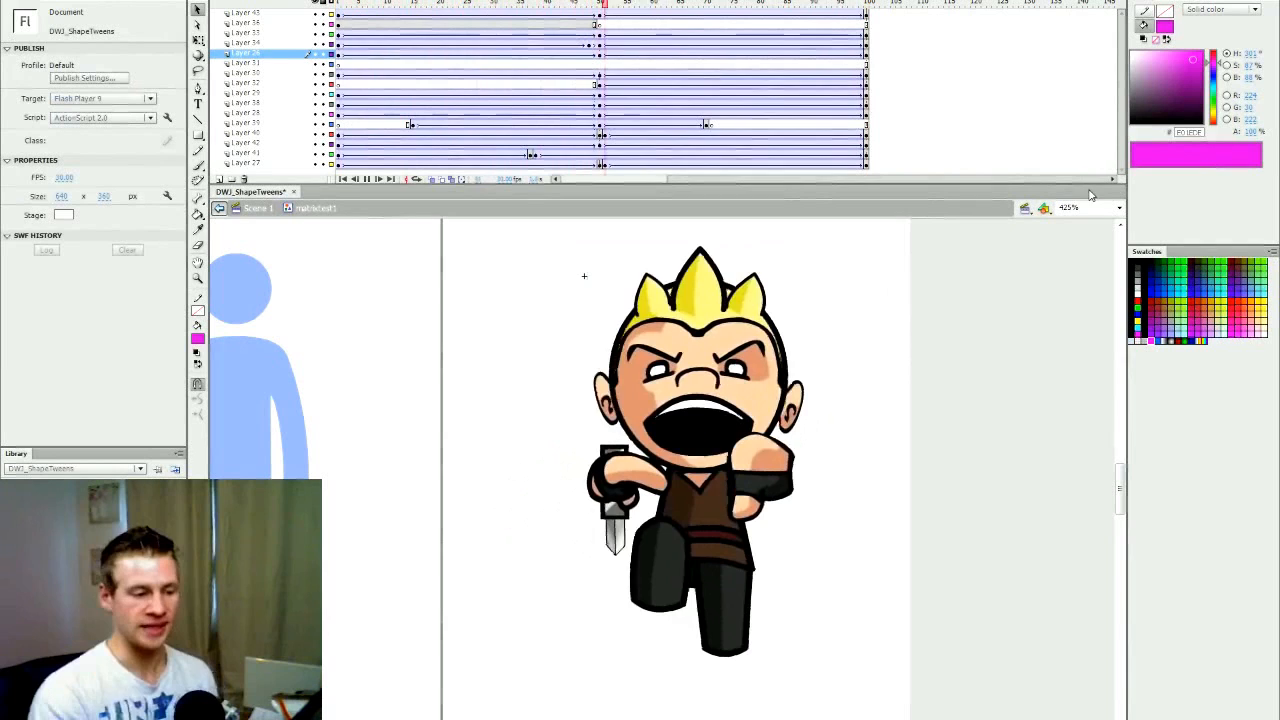
Return to Scene 1 and open the stage magnification options
double_click(966, 354)
left_click(1119, 208)
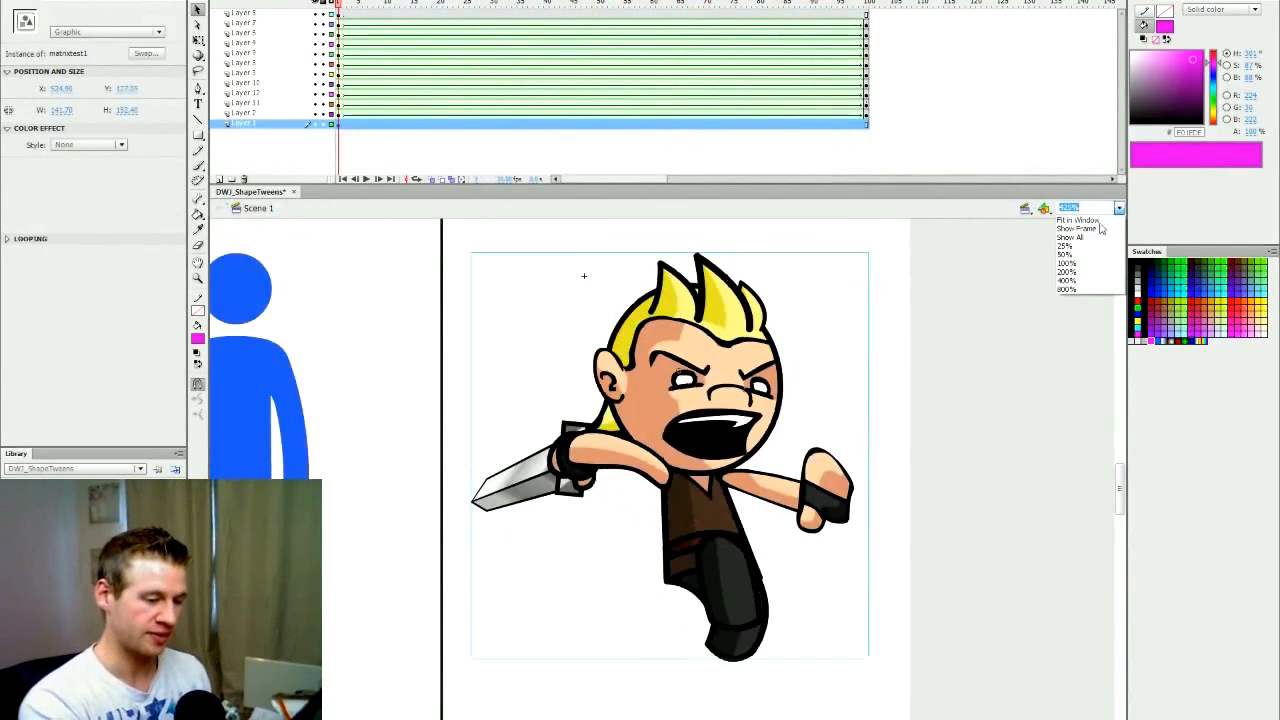